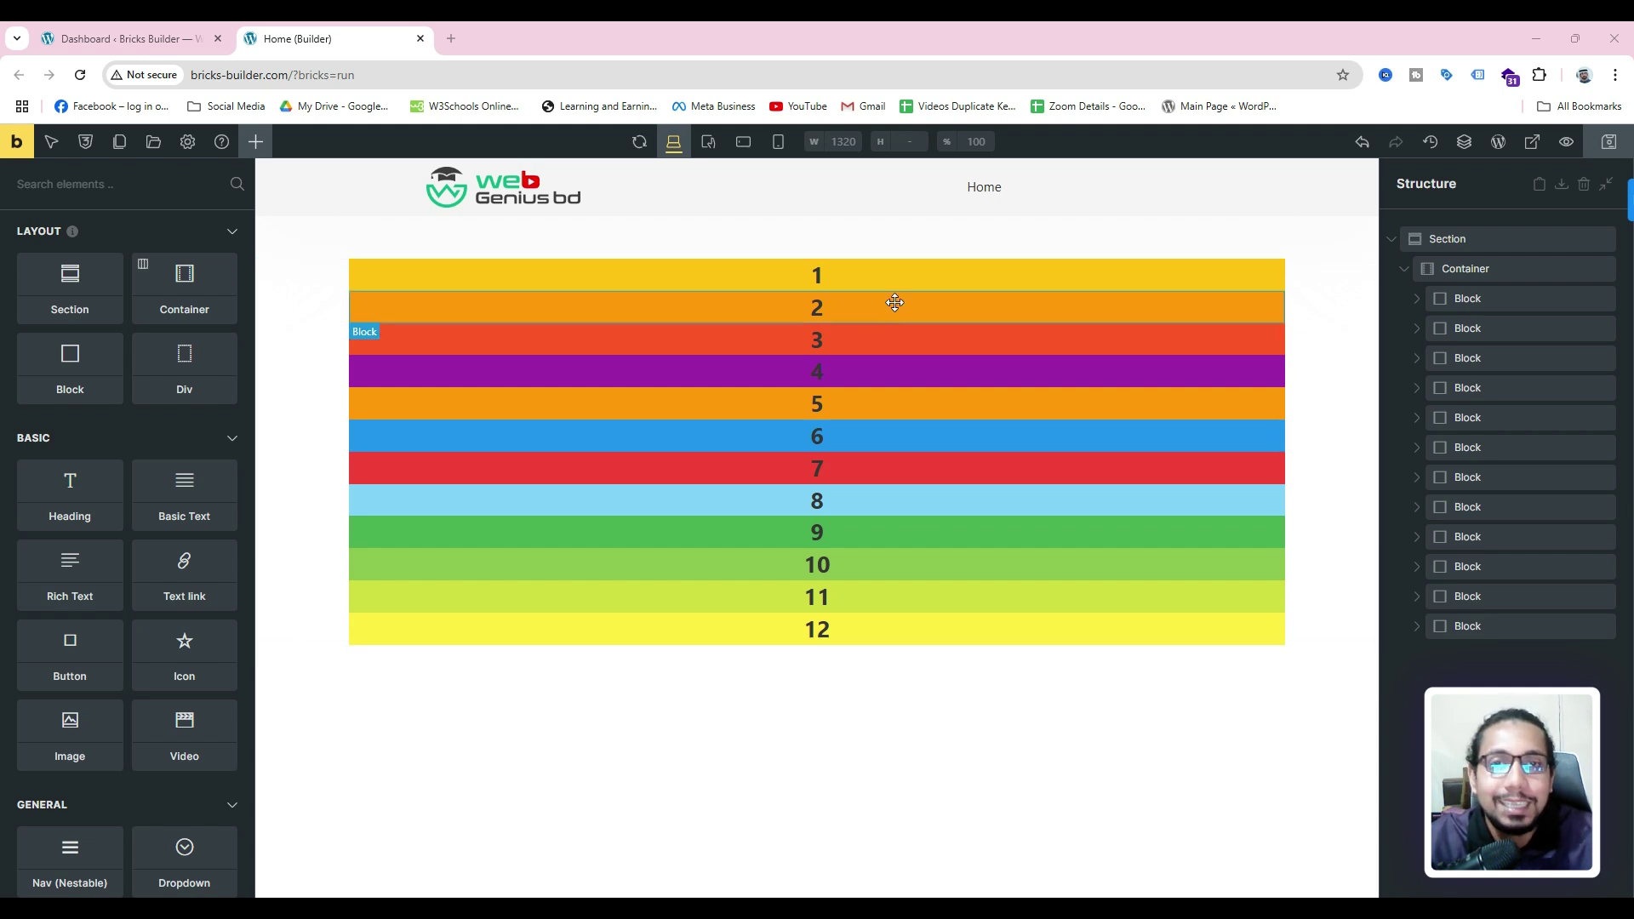
- Inspect the container, its first block and the heading nested inside that block
{"action": "left_click", "coordinate": [1478, 269]}
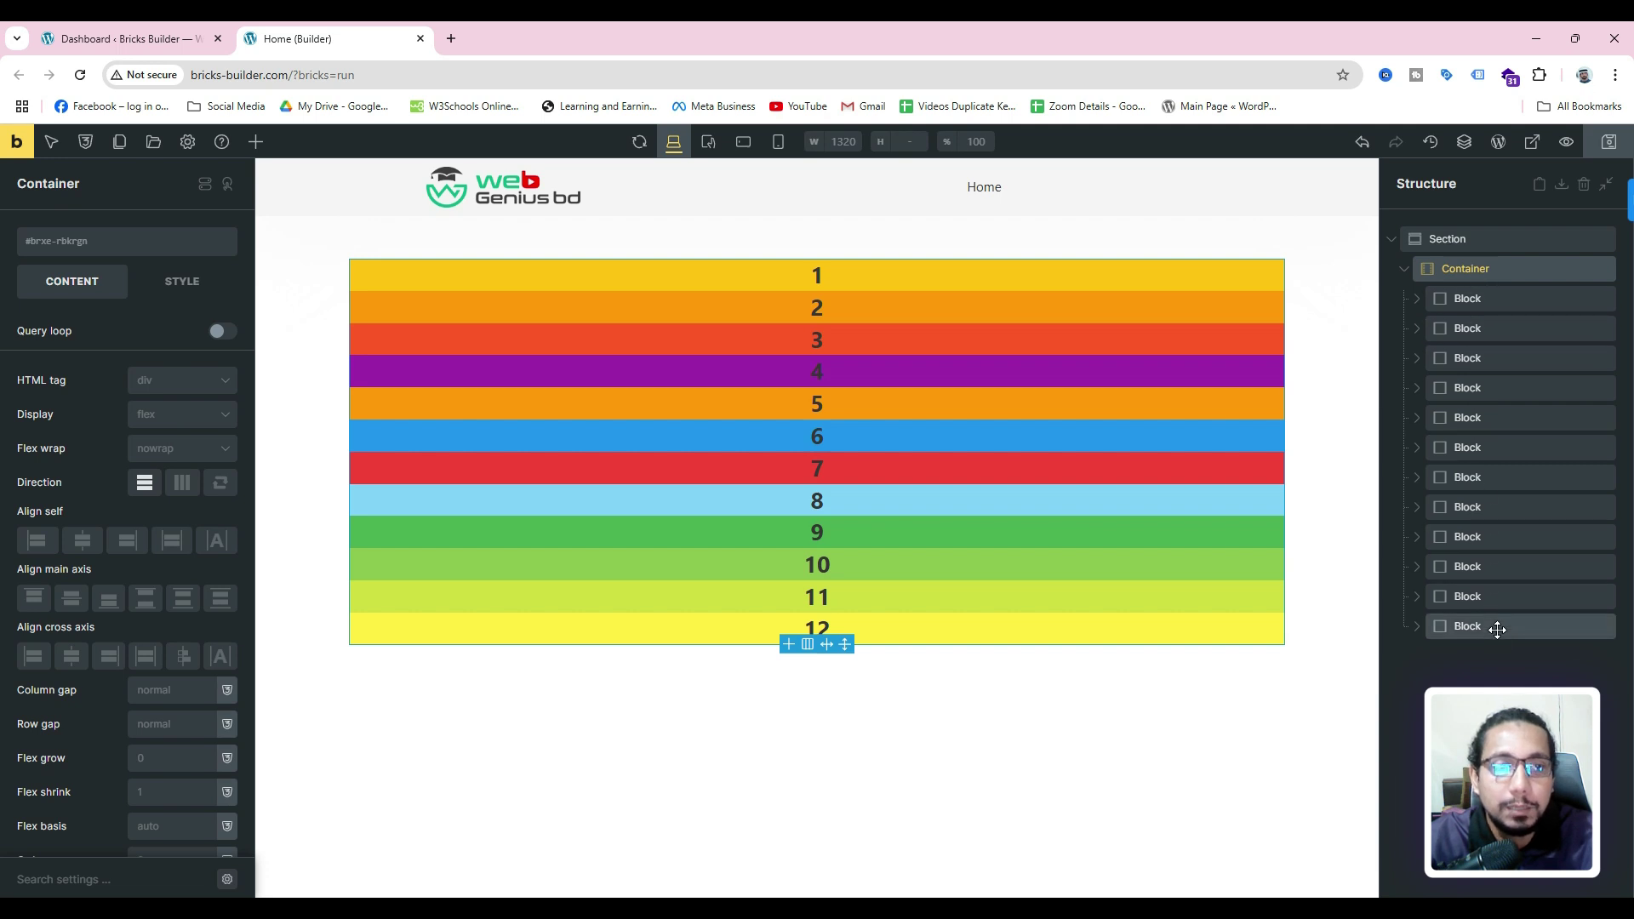
{"action": "left_click", "coordinate": [1466, 299]}
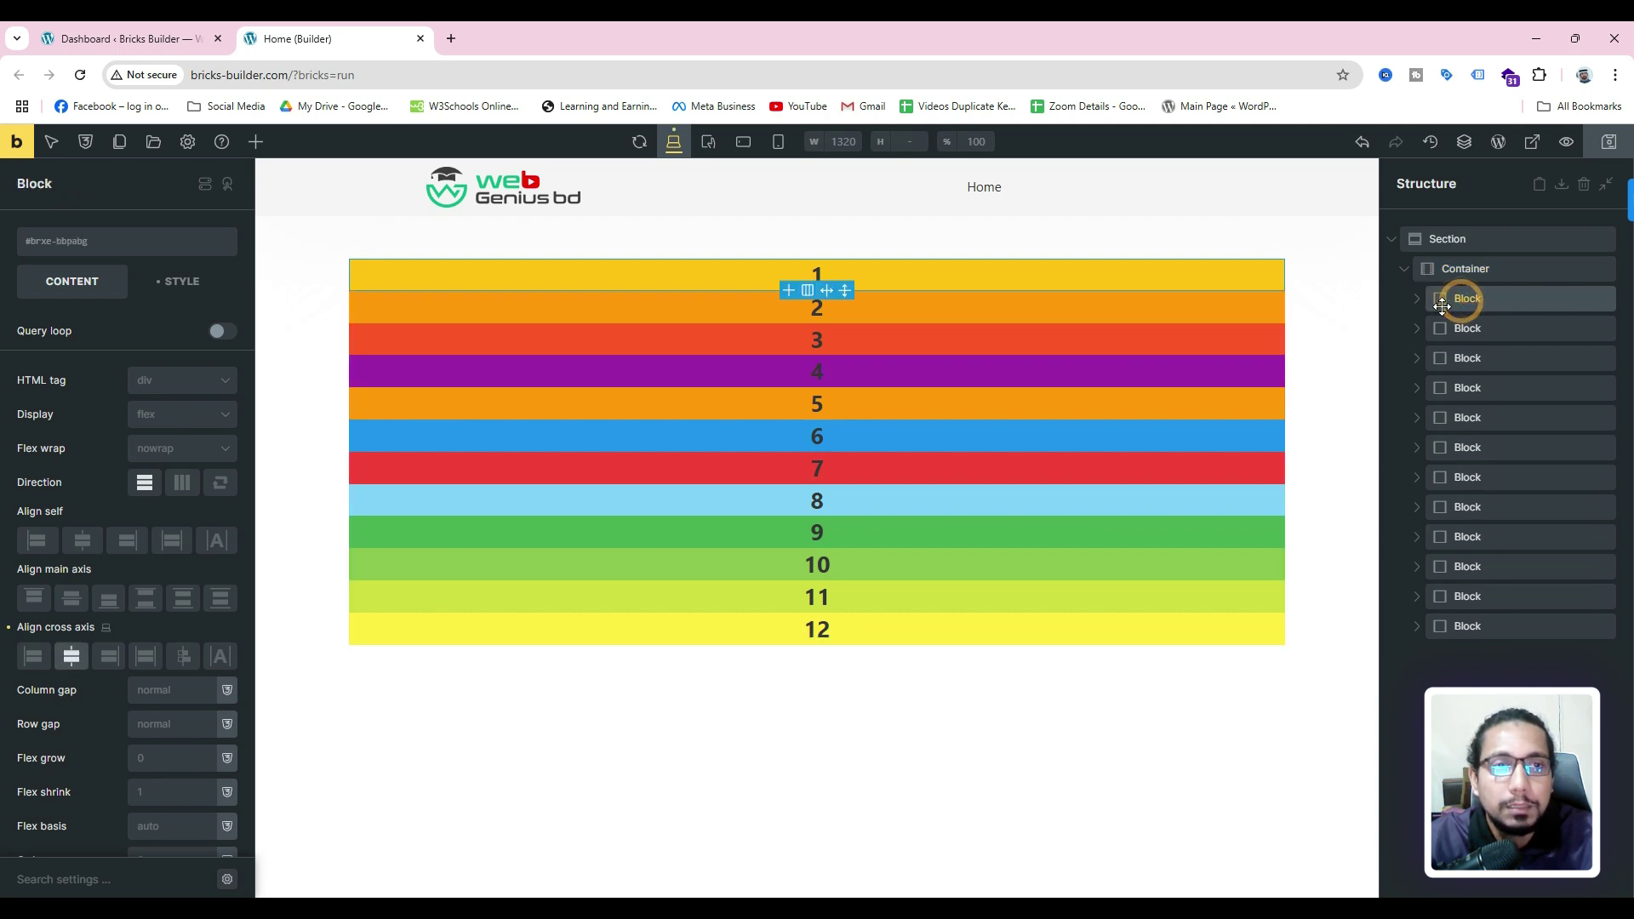
{"action": "left_click", "coordinate": [1418, 299]}
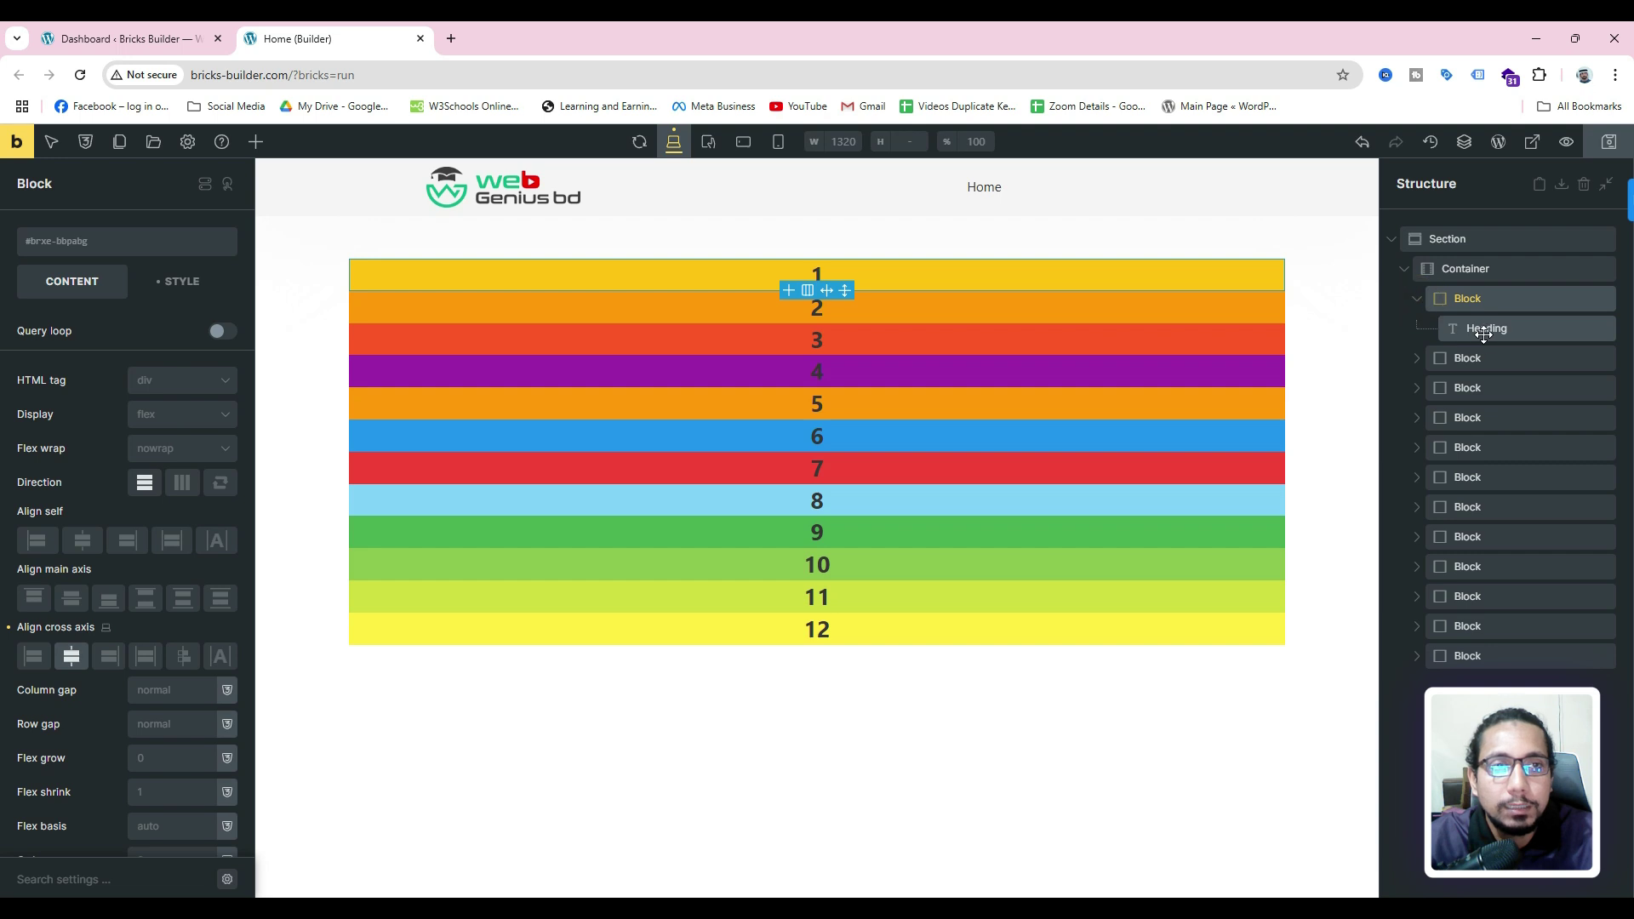
{"action": "left_click", "coordinate": [1489, 327]}
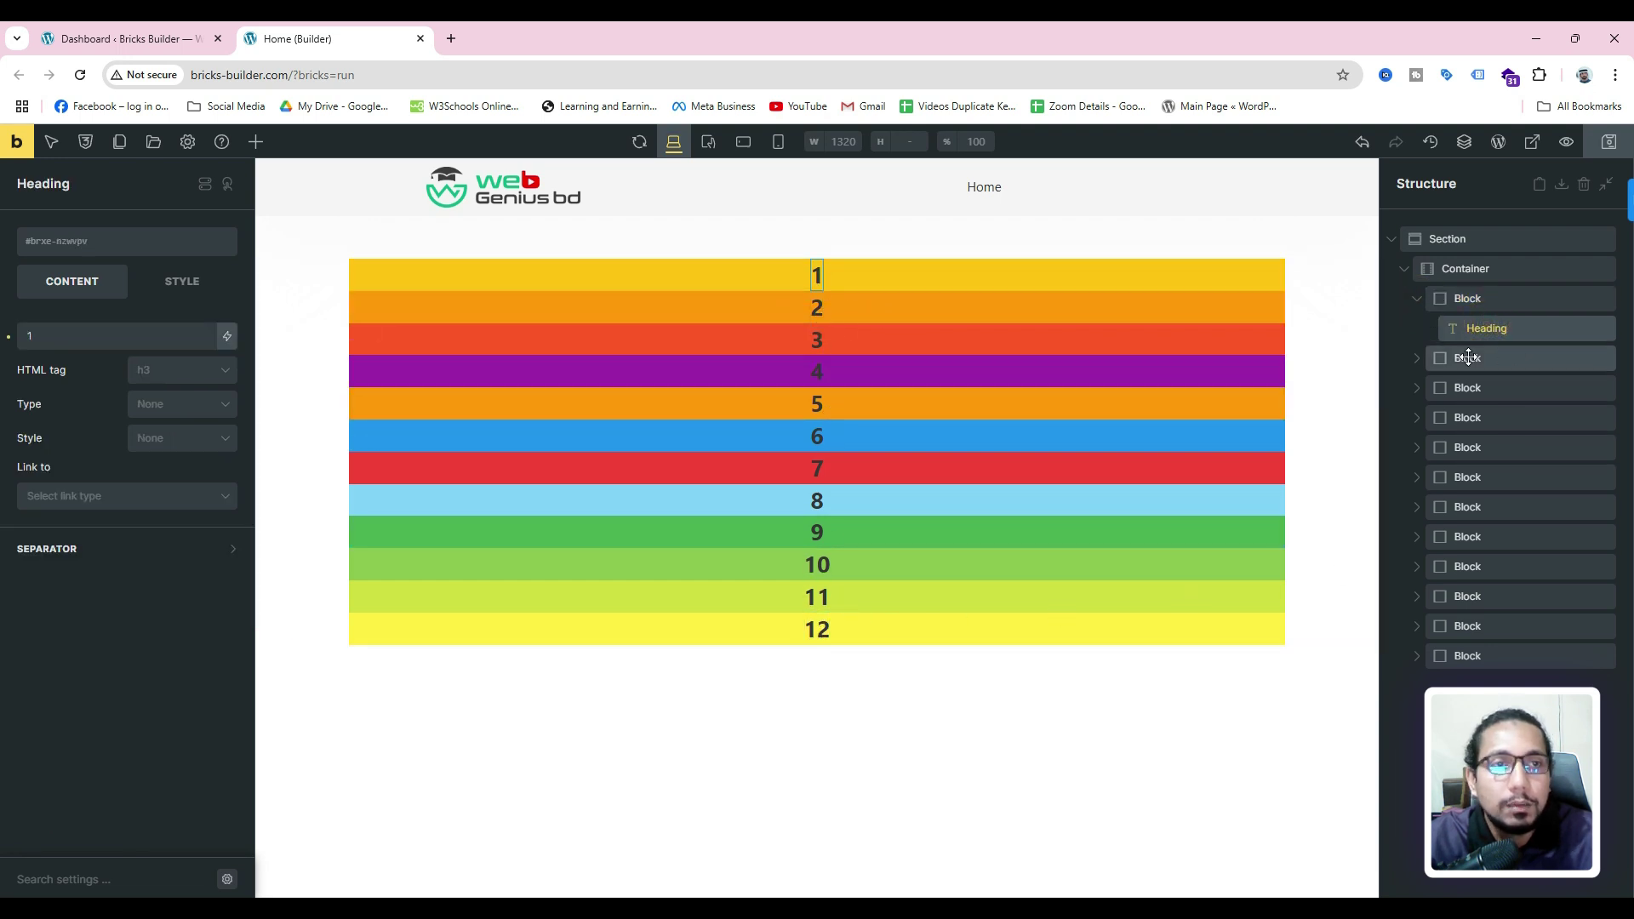
{"action": "left_click", "coordinate": [1424, 300]}
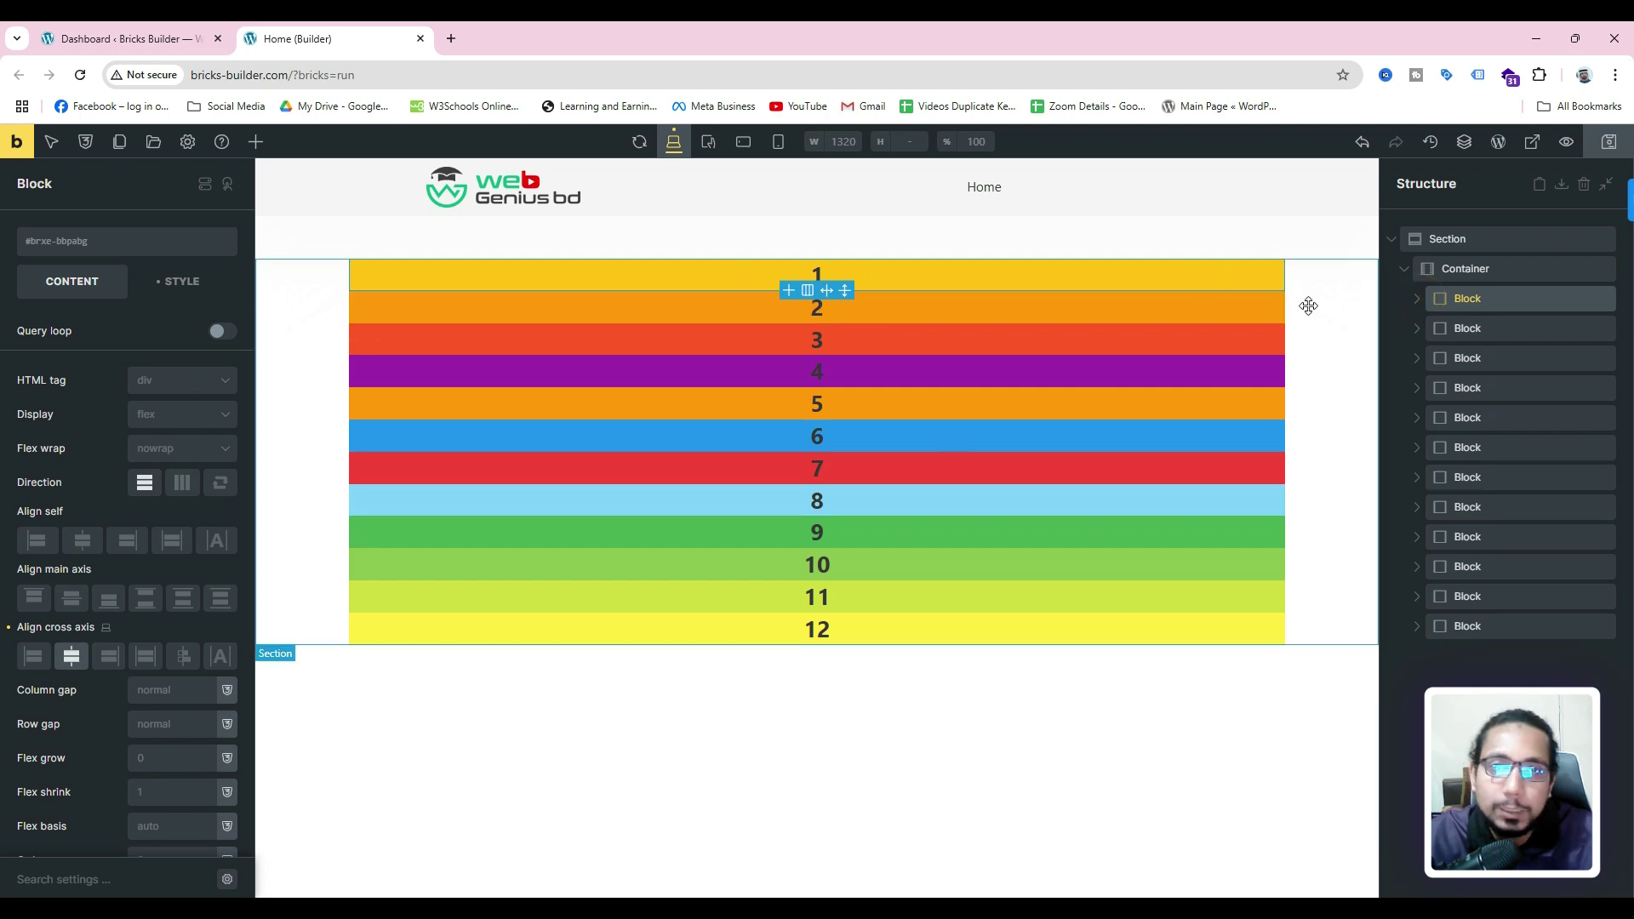
- Set the container's display to grid with a gap of 10
{"action": "left_click", "coordinate": [1468, 268]}
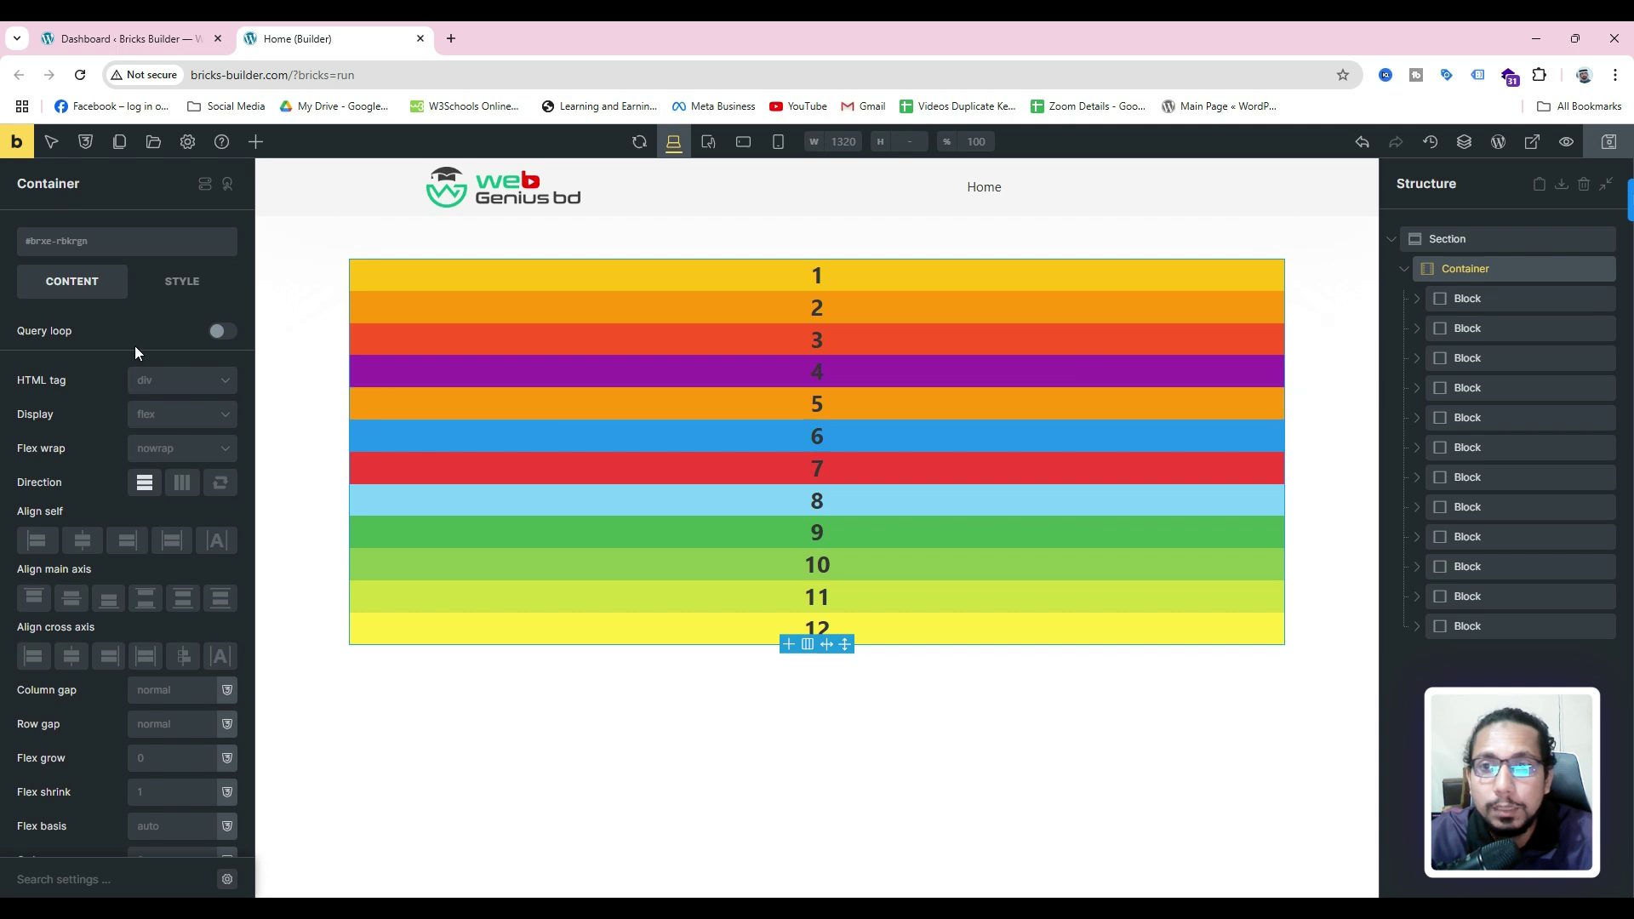
{"action": "left_click", "coordinate": [182, 417]}
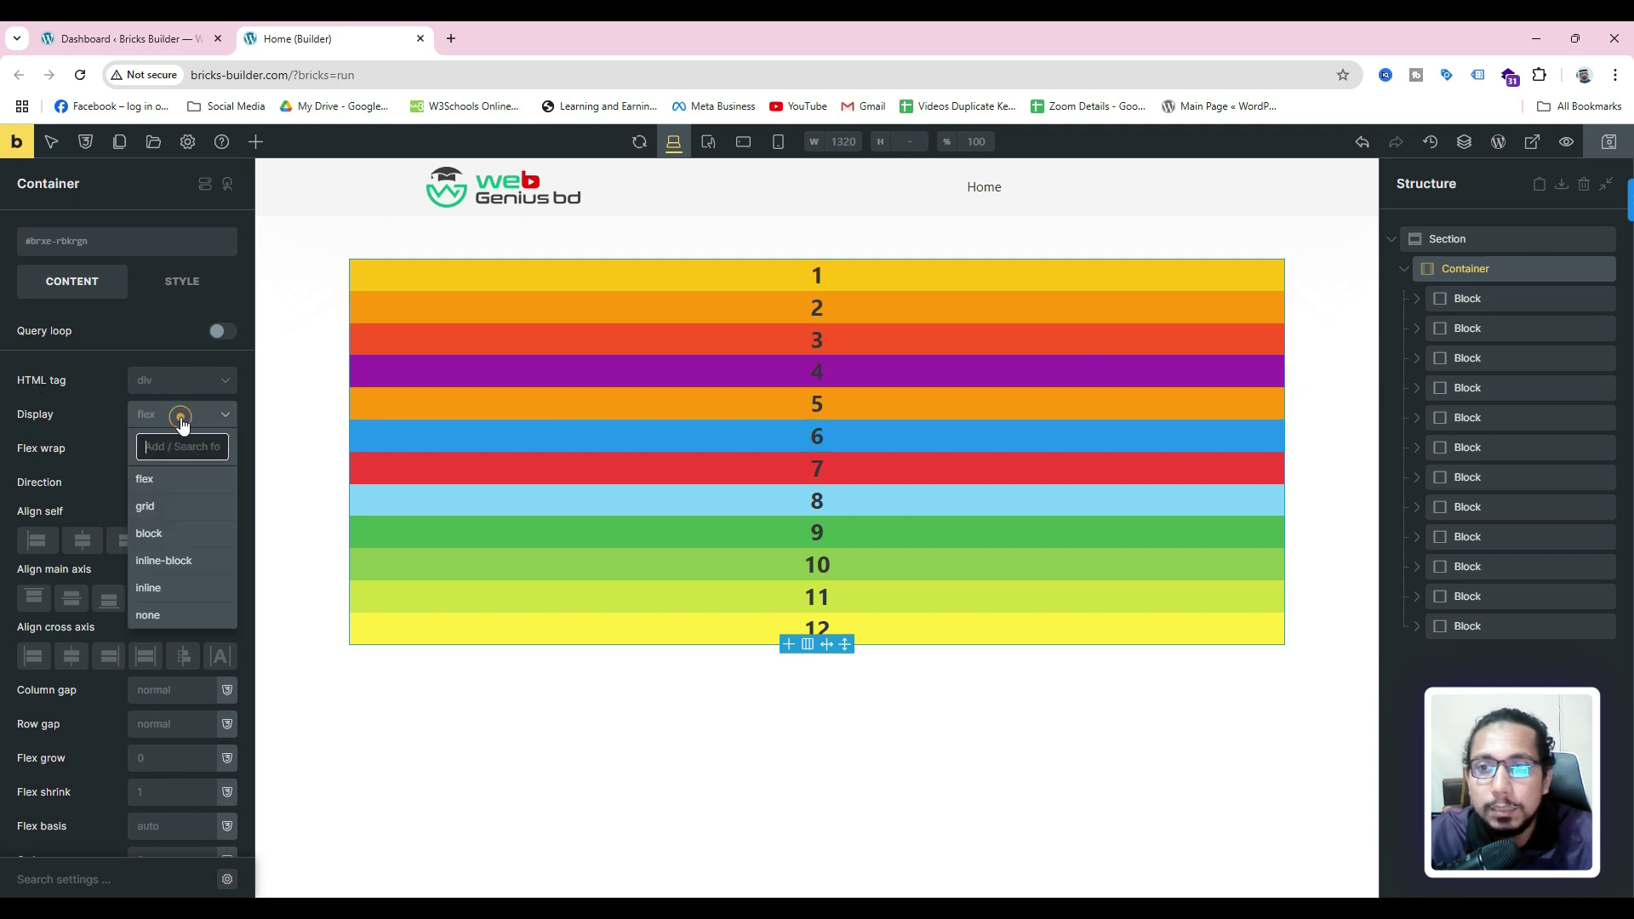
{"action": "left_click", "coordinate": [170, 499]}
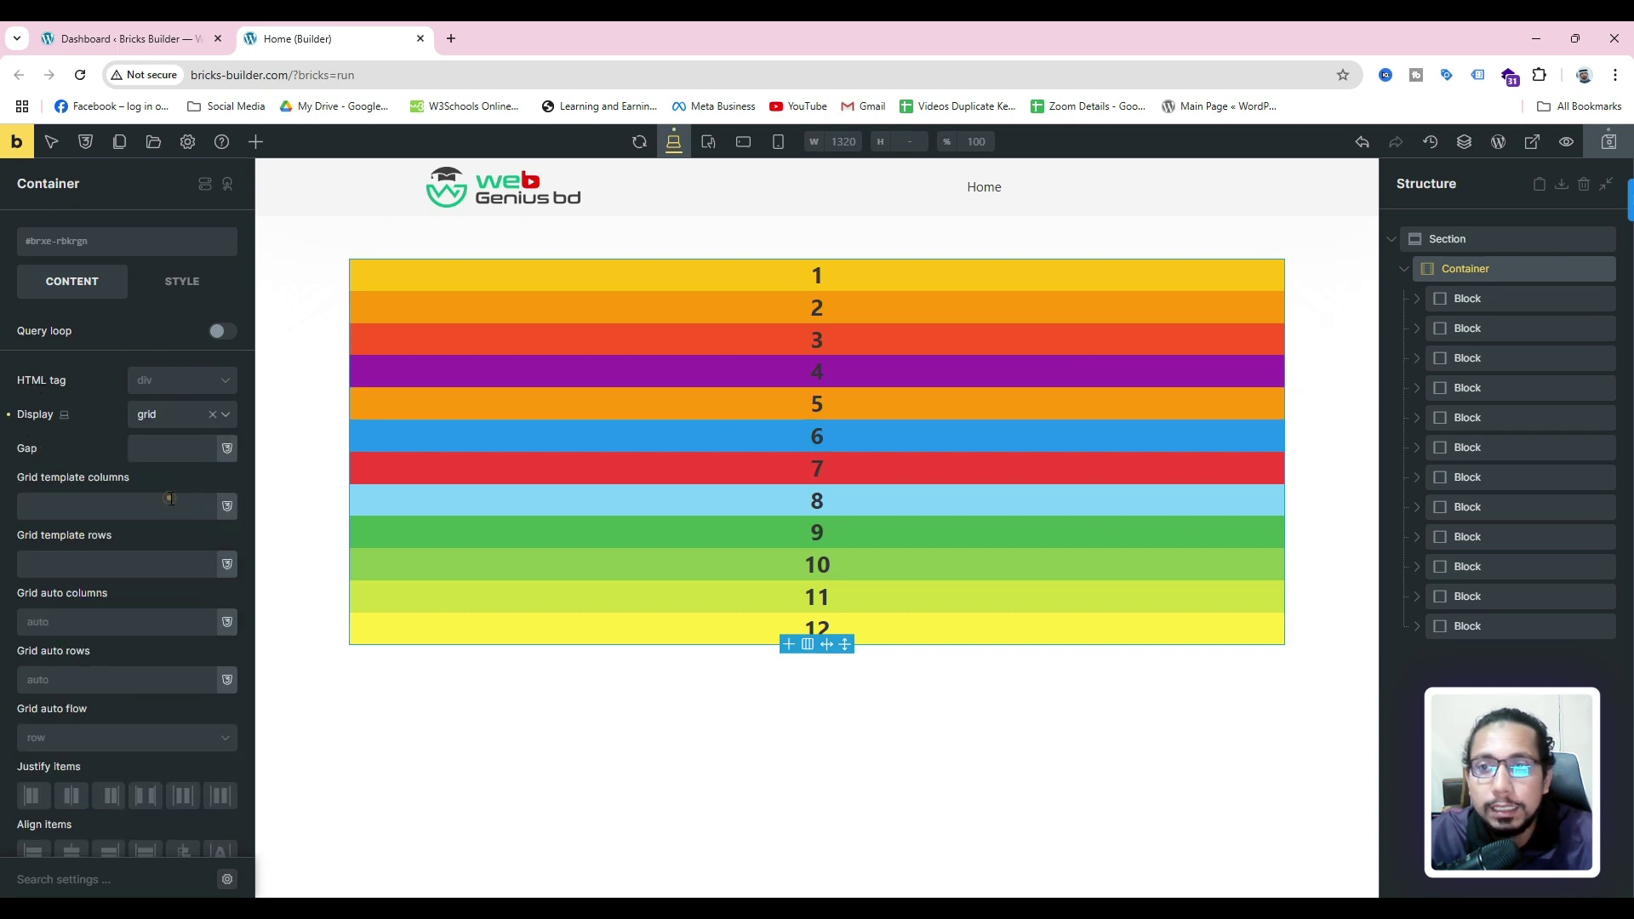
{"action": "left_click", "coordinate": [169, 449]}
{"action": "type", "text": "10"}
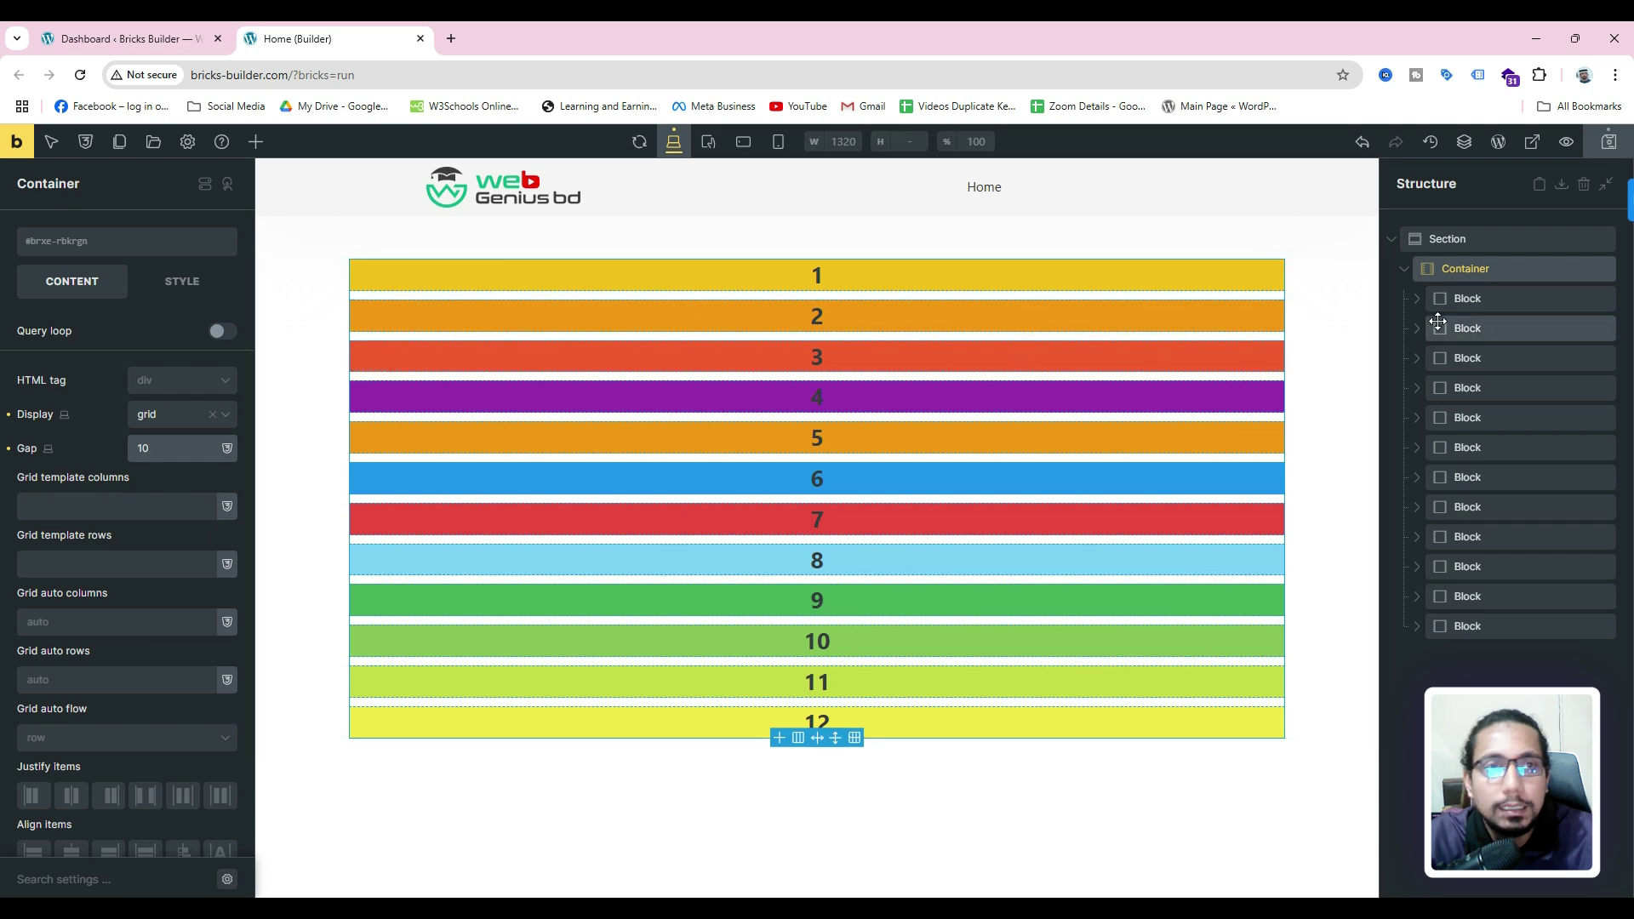
- Set the container's width to 800 in its layout sizing
{"action": "left_click", "coordinate": [177, 291]}
{"action": "scroll", "coordinate": [153, 486], "scroll_direction": "down", "scroll_amount": 3}
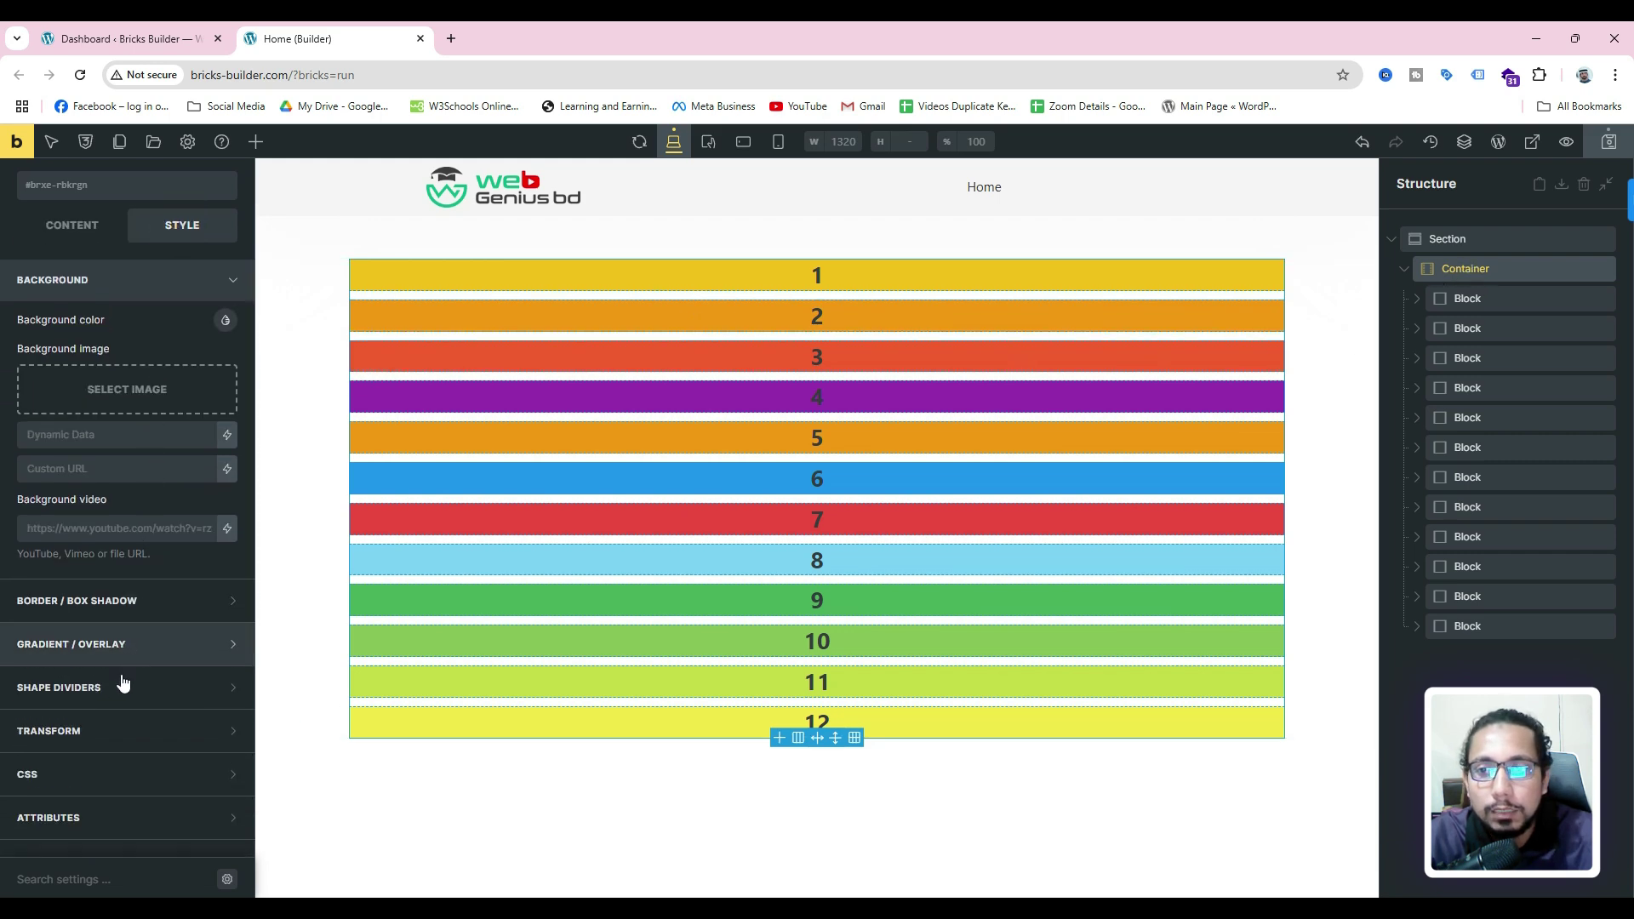
{"action": "scroll", "coordinate": [136, 511], "scroll_direction": "up", "scroll_amount": 3}
{"action": "left_click", "coordinate": [116, 345]}
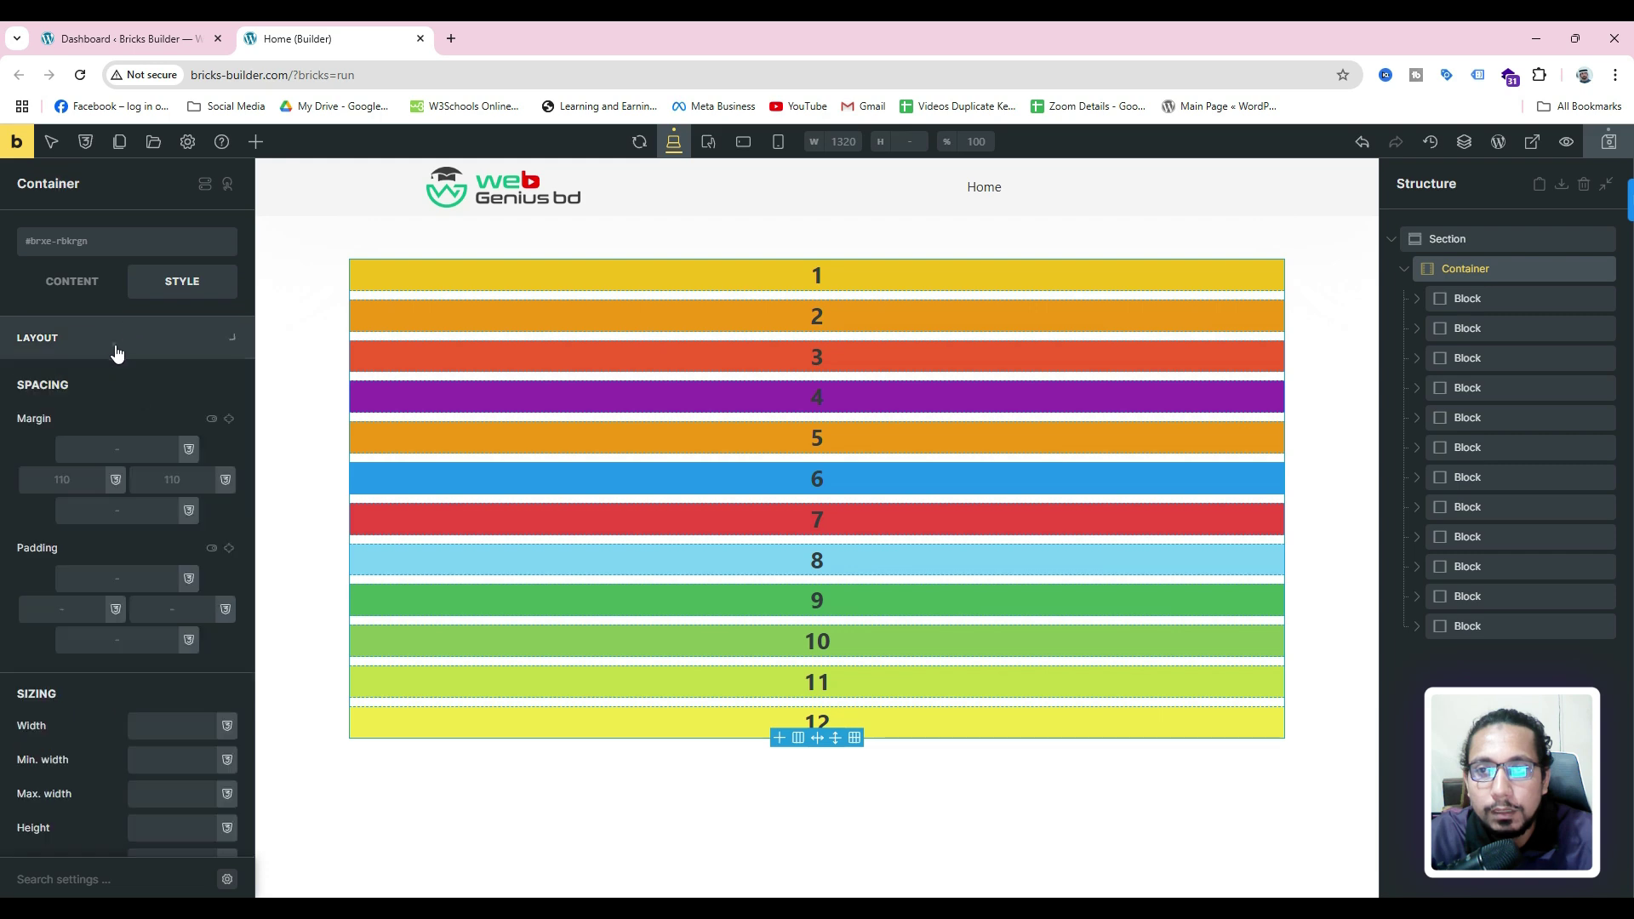
{"action": "left_click", "coordinate": [158, 729]}
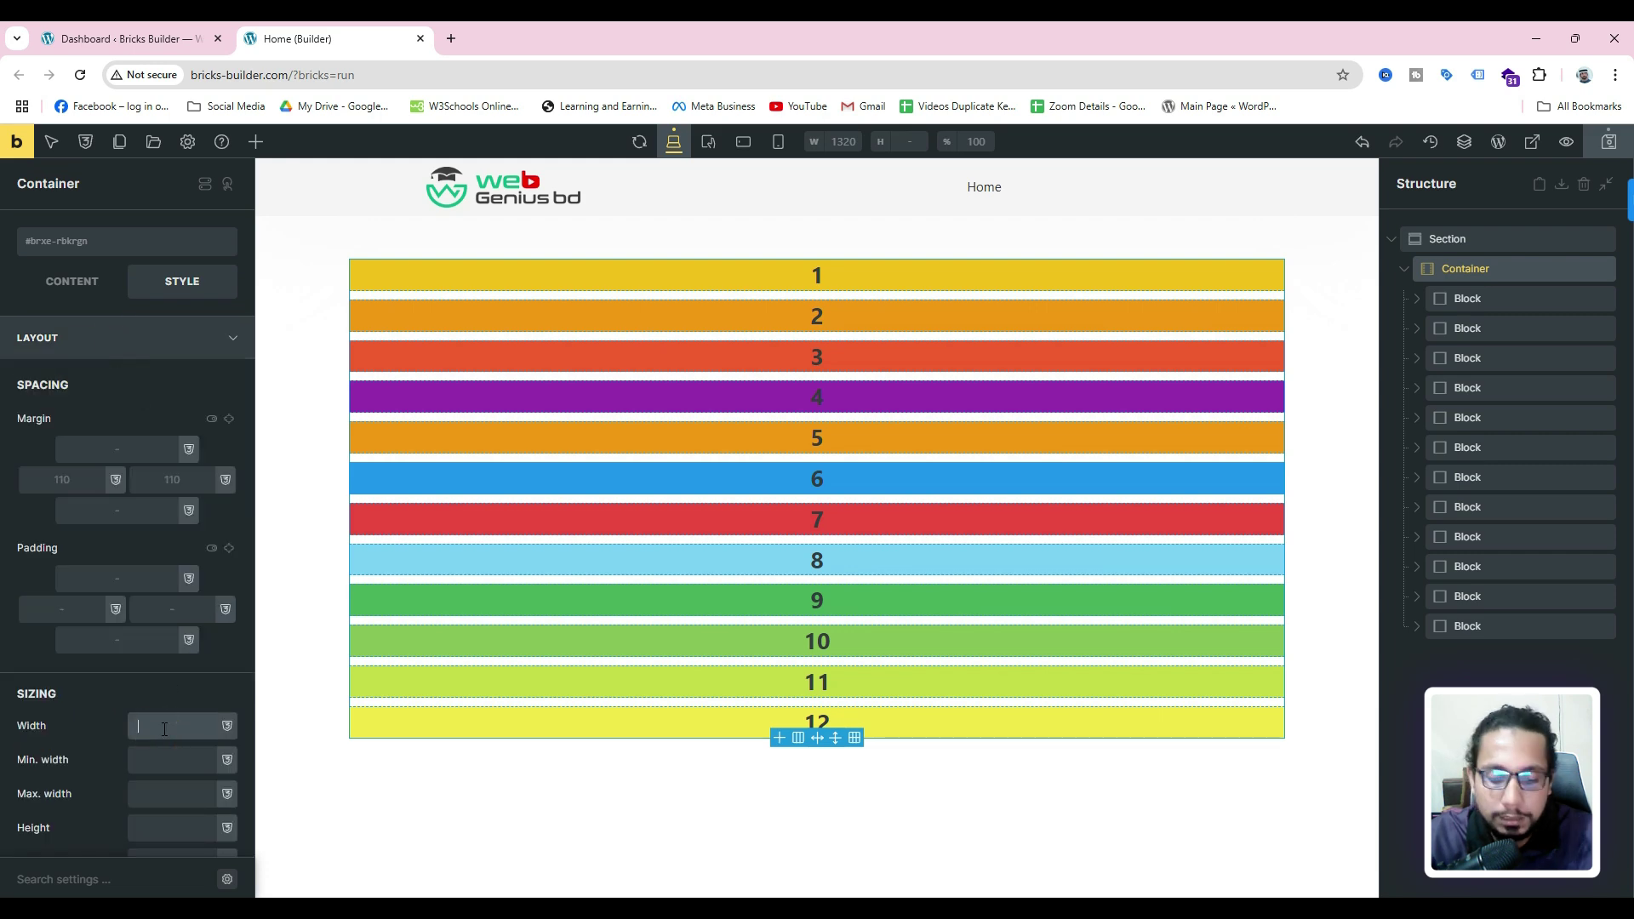
{"action": "type", "text": "800"}
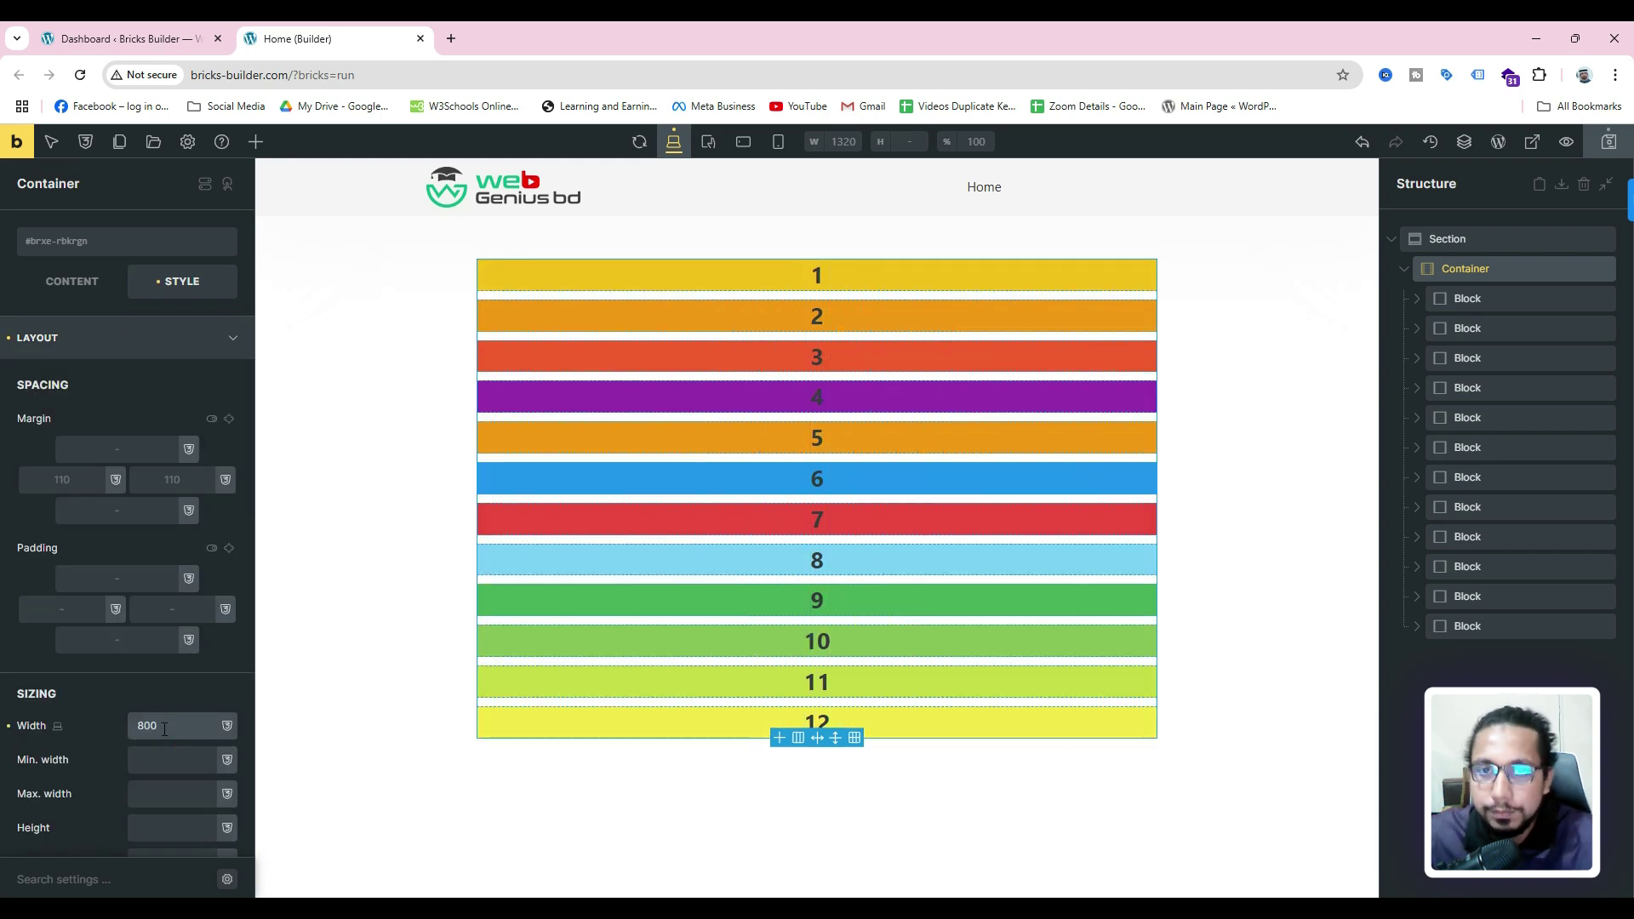
- Define the container's grid template columns as 100px 300px
{"action": "left_click", "coordinate": [1489, 269]}
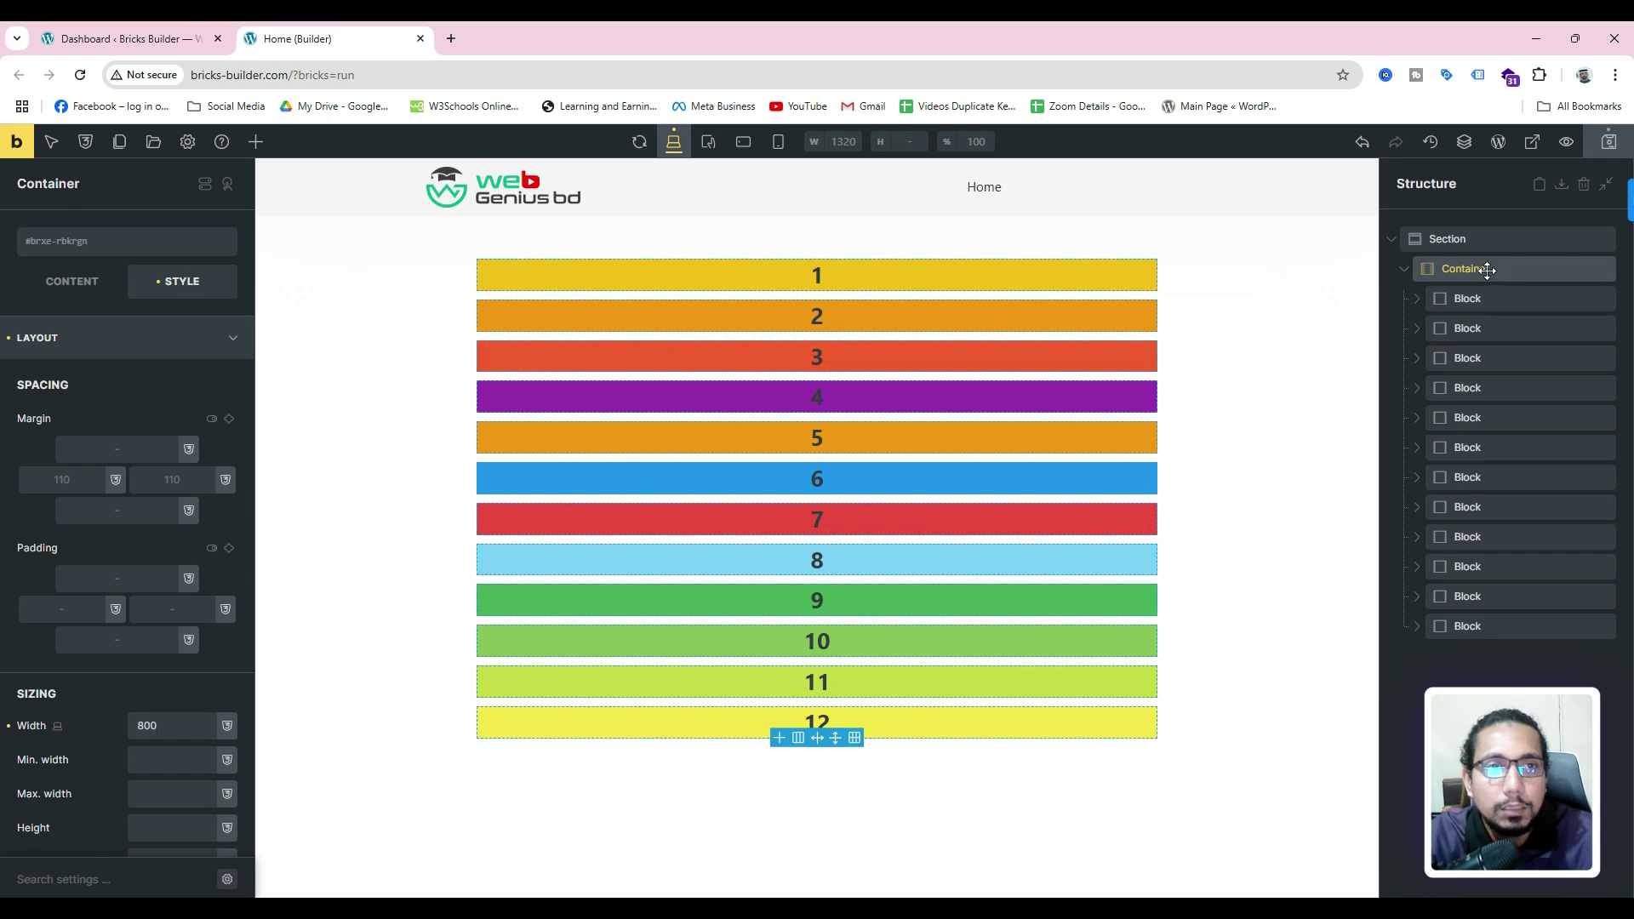
{"action": "left_click", "coordinate": [85, 291]}
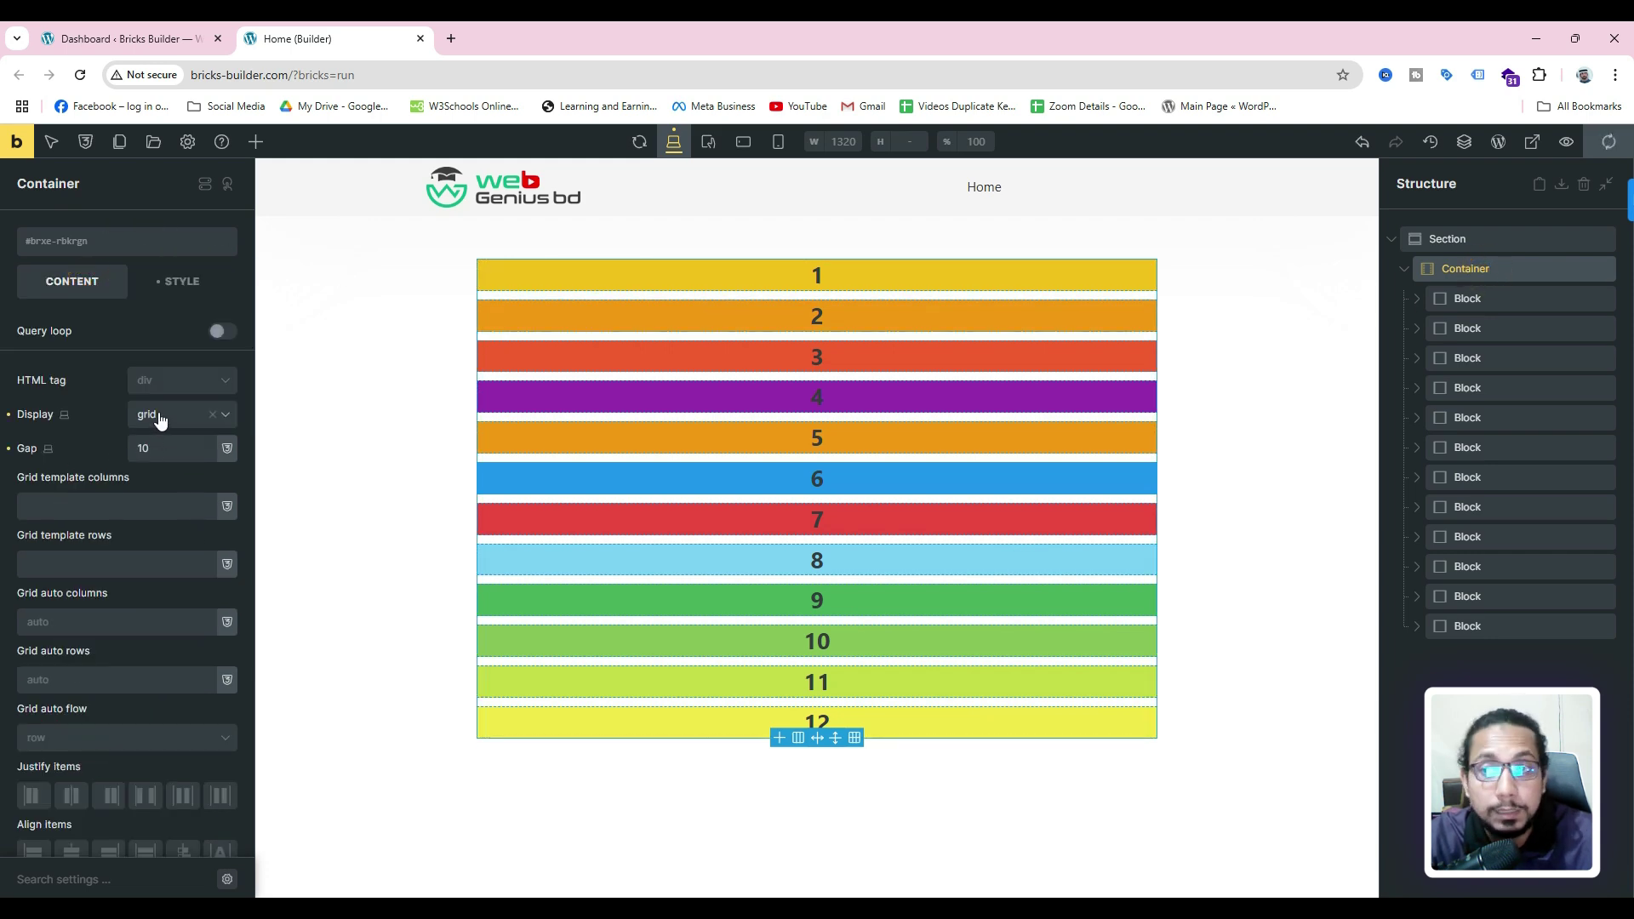
{"action": "left_click", "coordinate": [56, 500]}
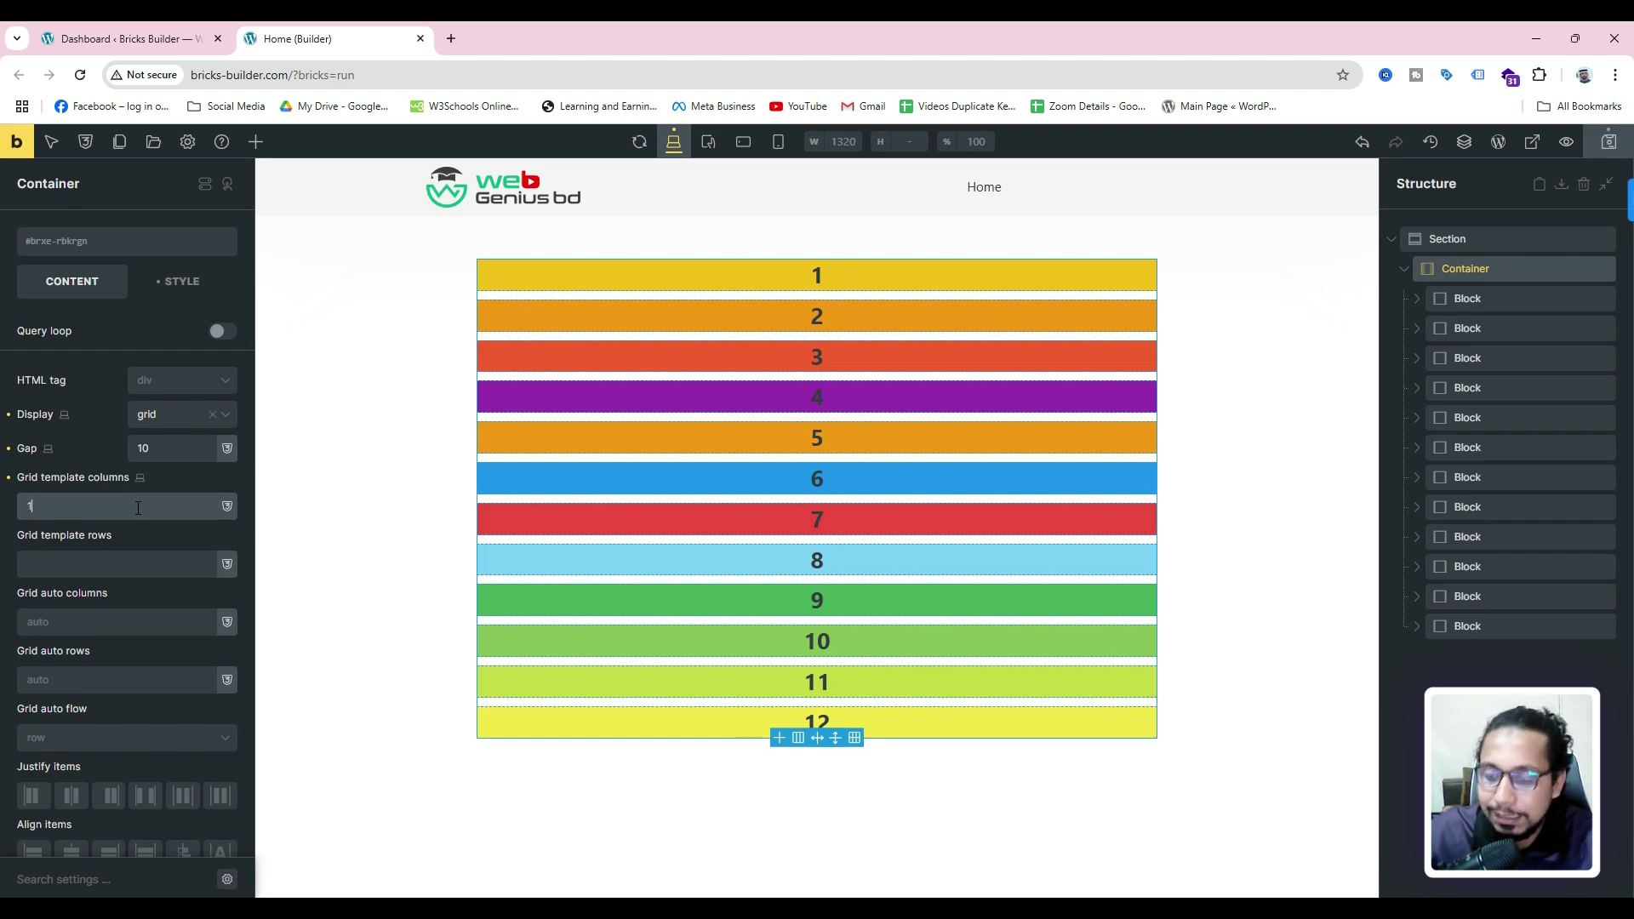
{"action": "type", "text": "x"}
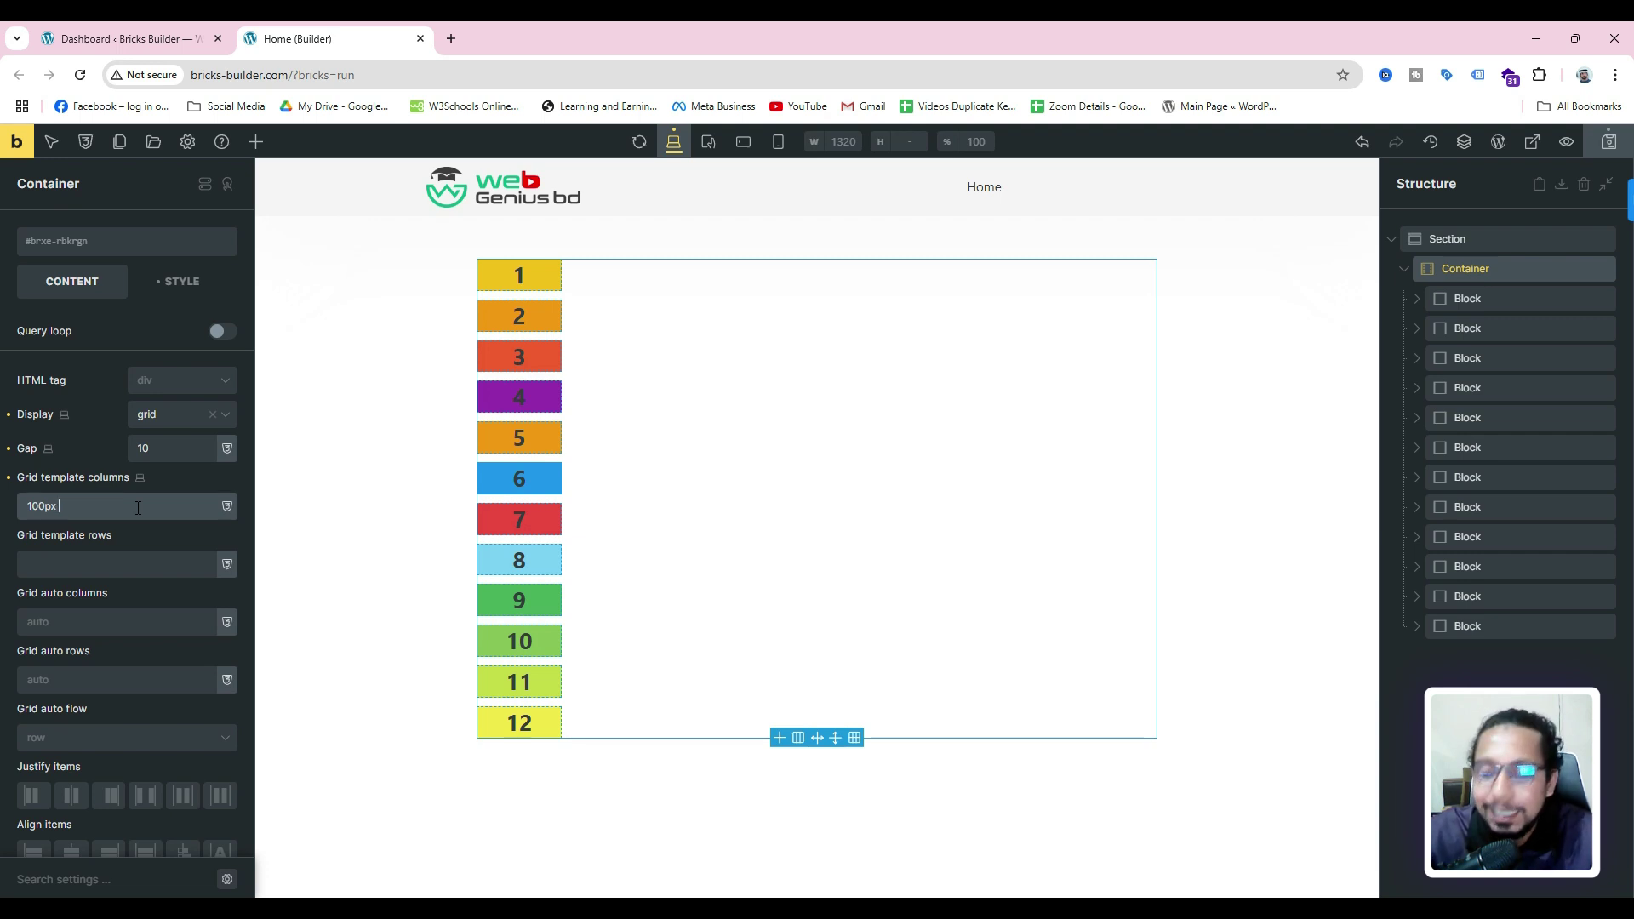
{"action": "type", "text": "10px"}
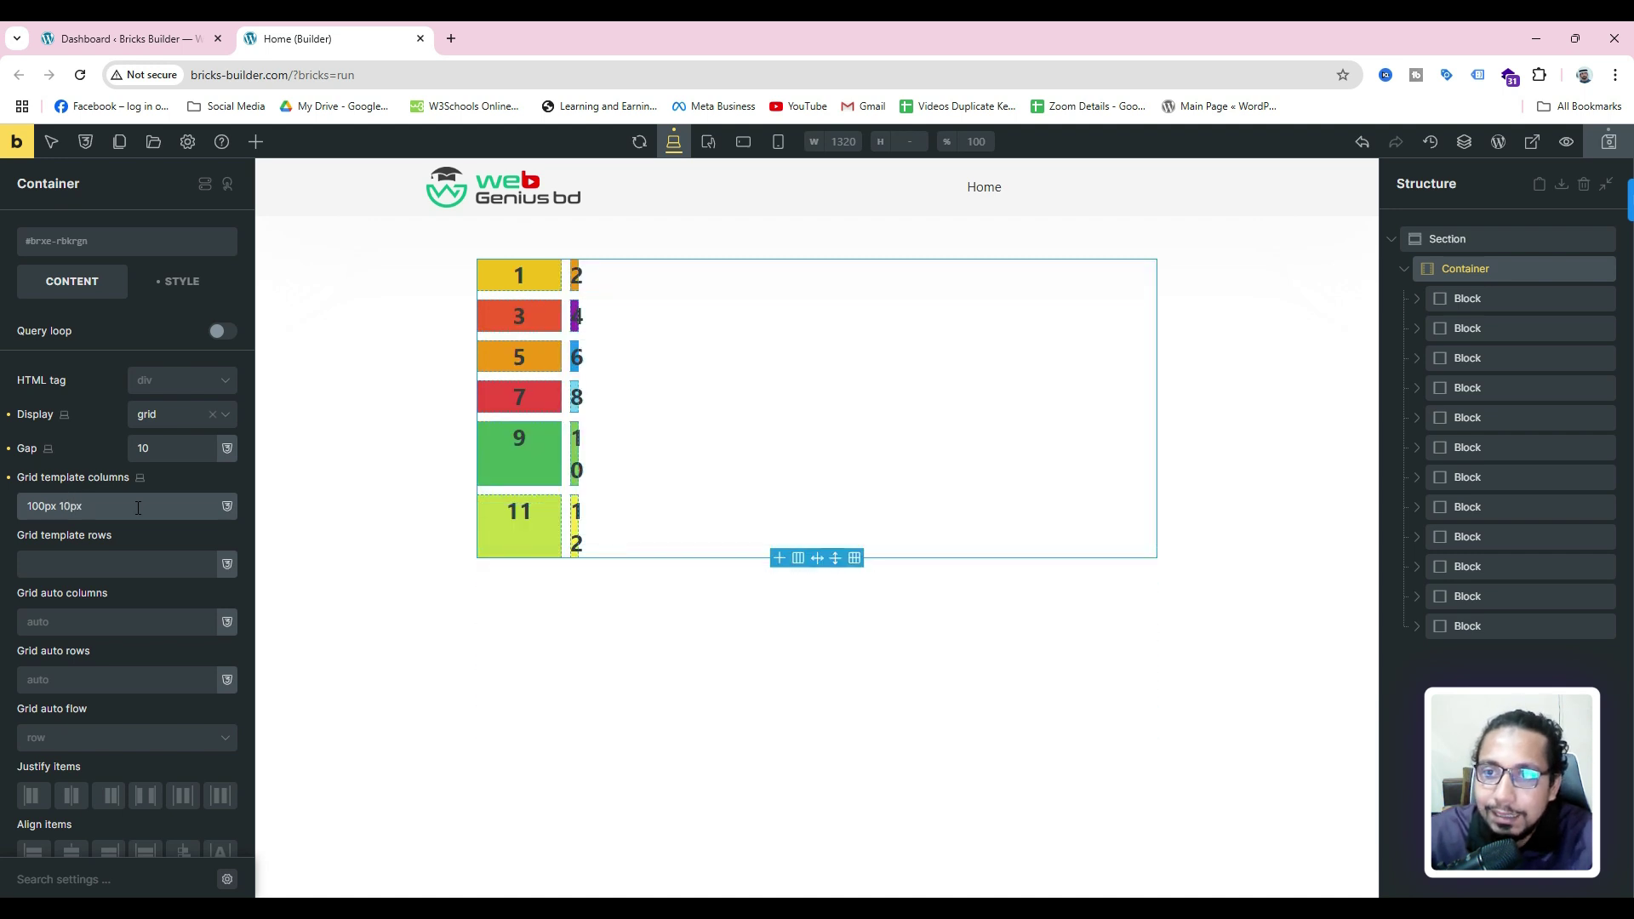
{"action": "key", "text": "BackSpace"}
{"action": "key", "text": "BackSpace"}
{"action": "key", "text": "BackSpace"}
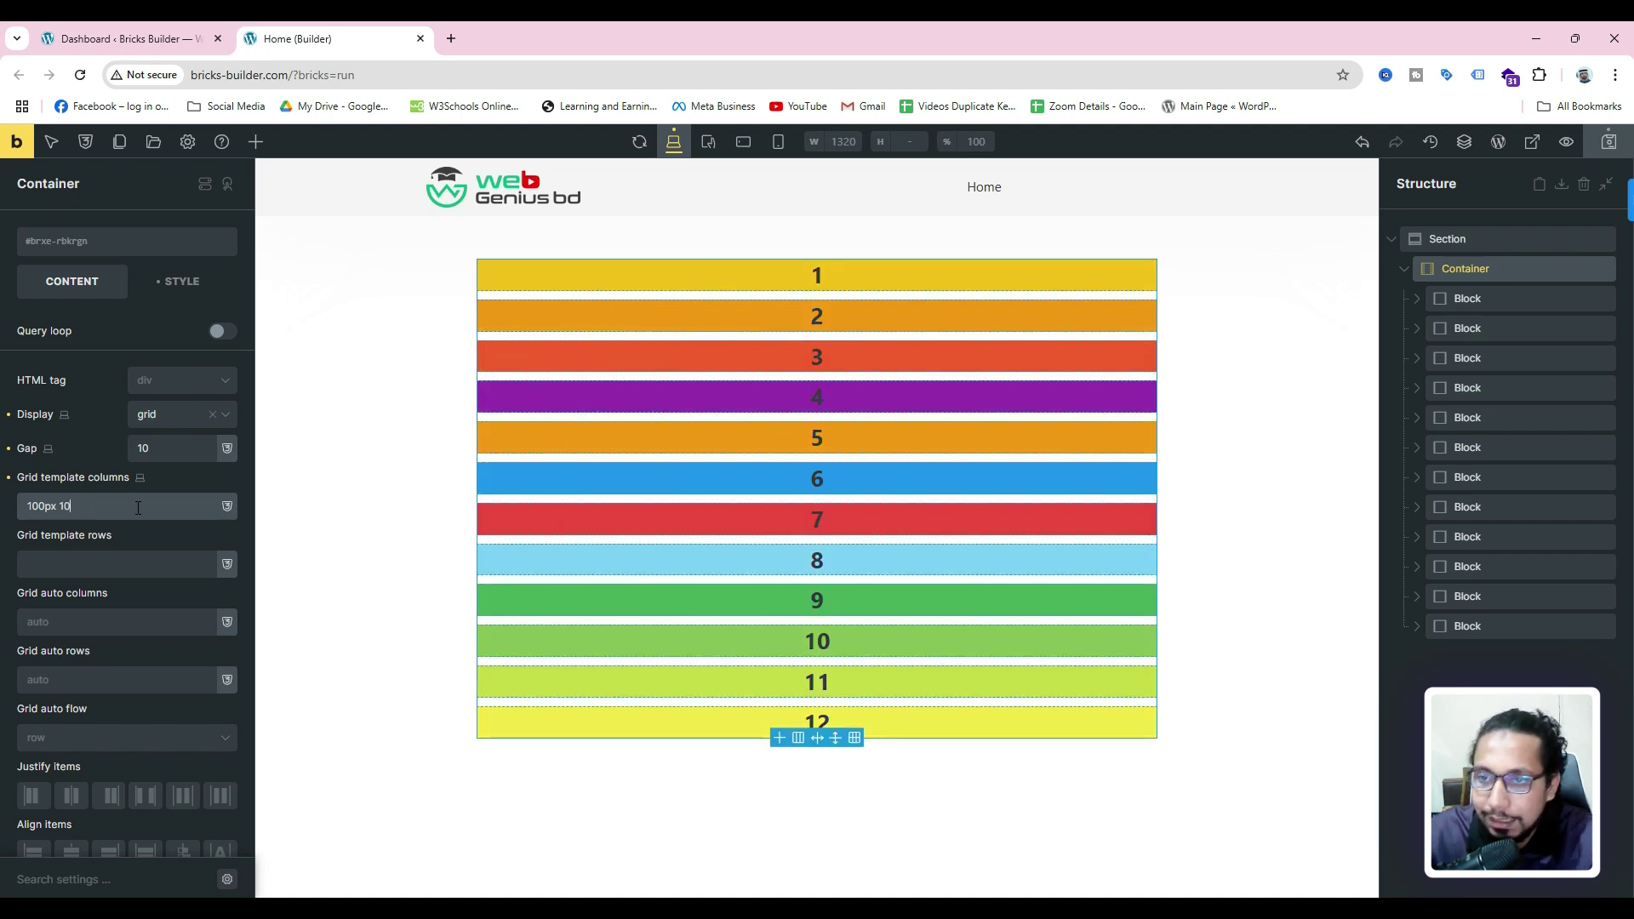
{"action": "key", "text": "BackSpace"}
{"action": "type", "text": "3"}
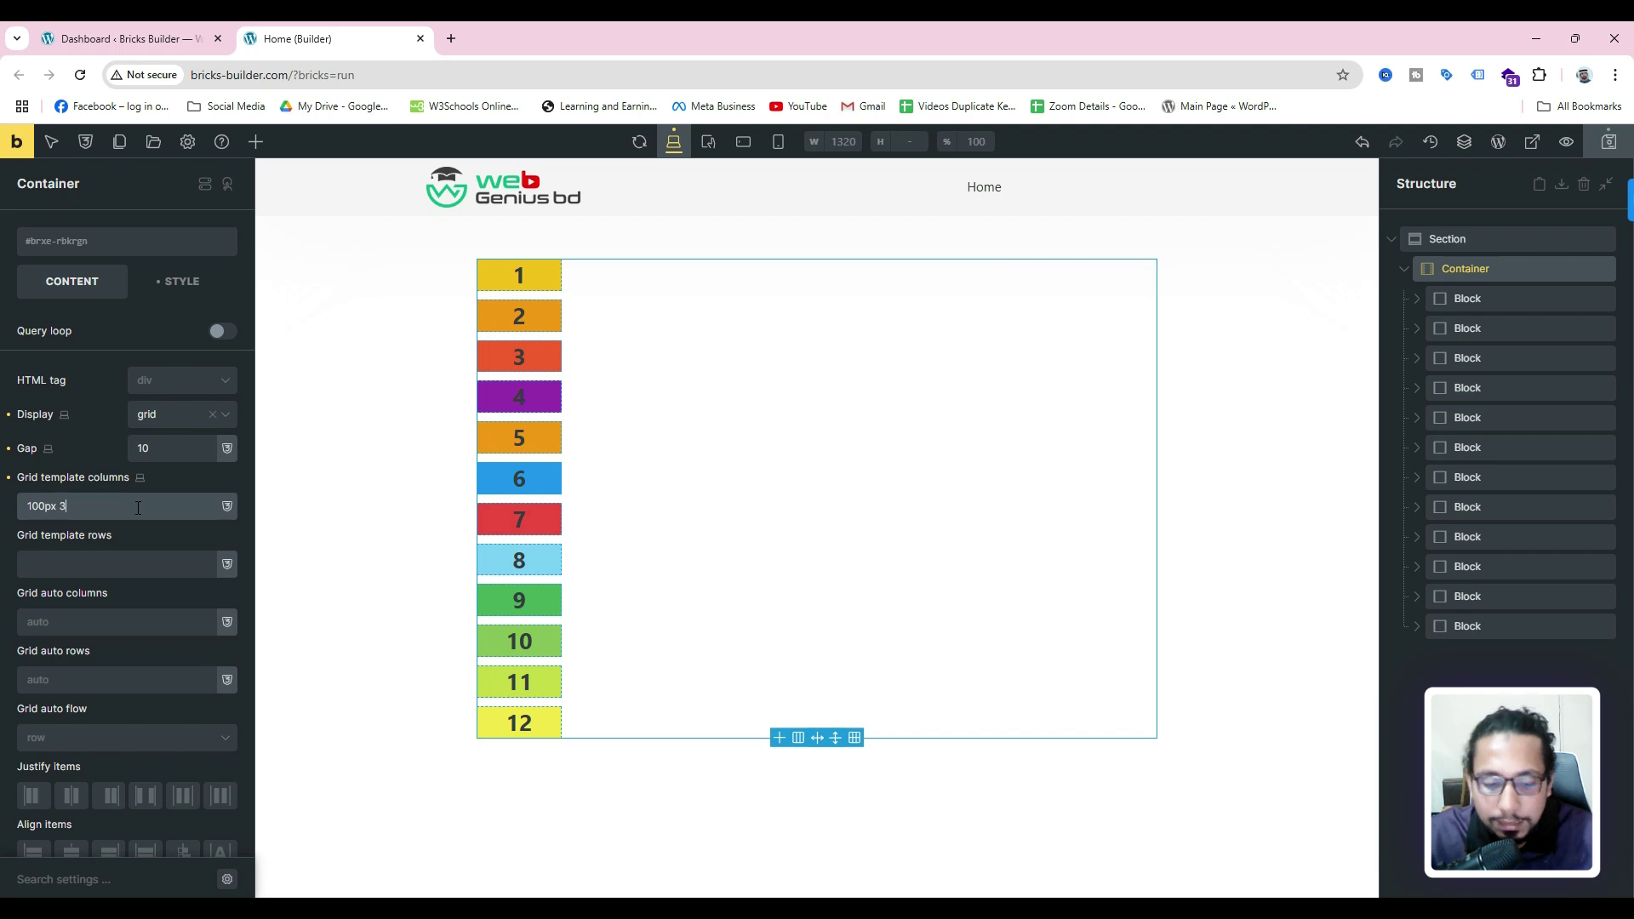
{"action": "type", "text": "00px"}
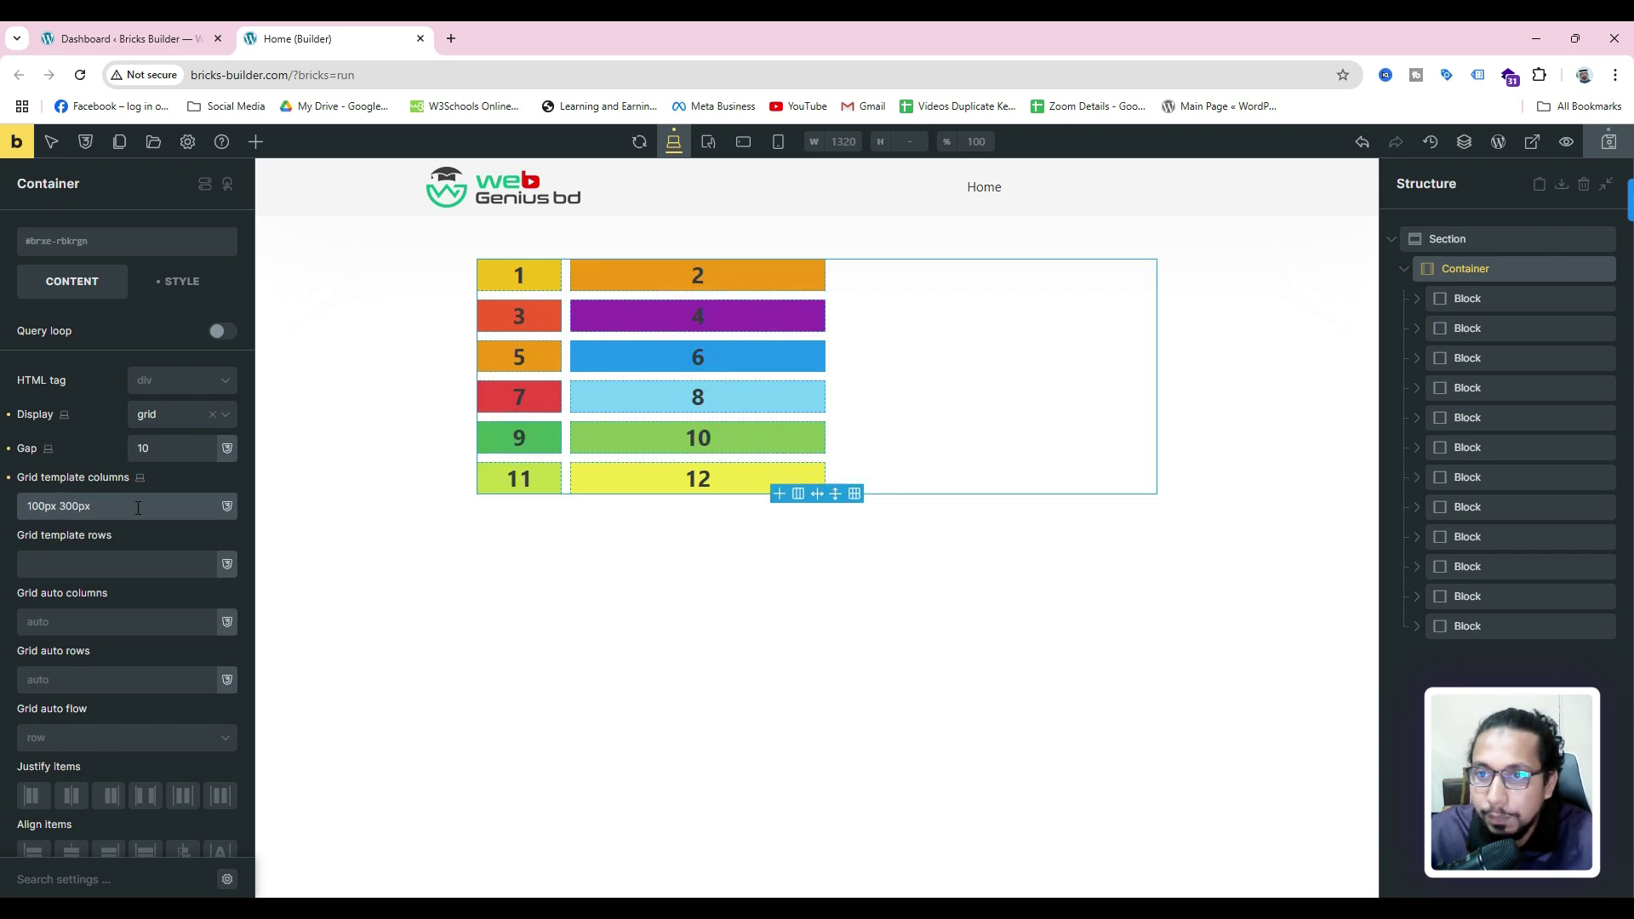
- Extend the grid template columns with a third column of 300px and a fourth of 100px
{"action": "type", "text": " 300px"}
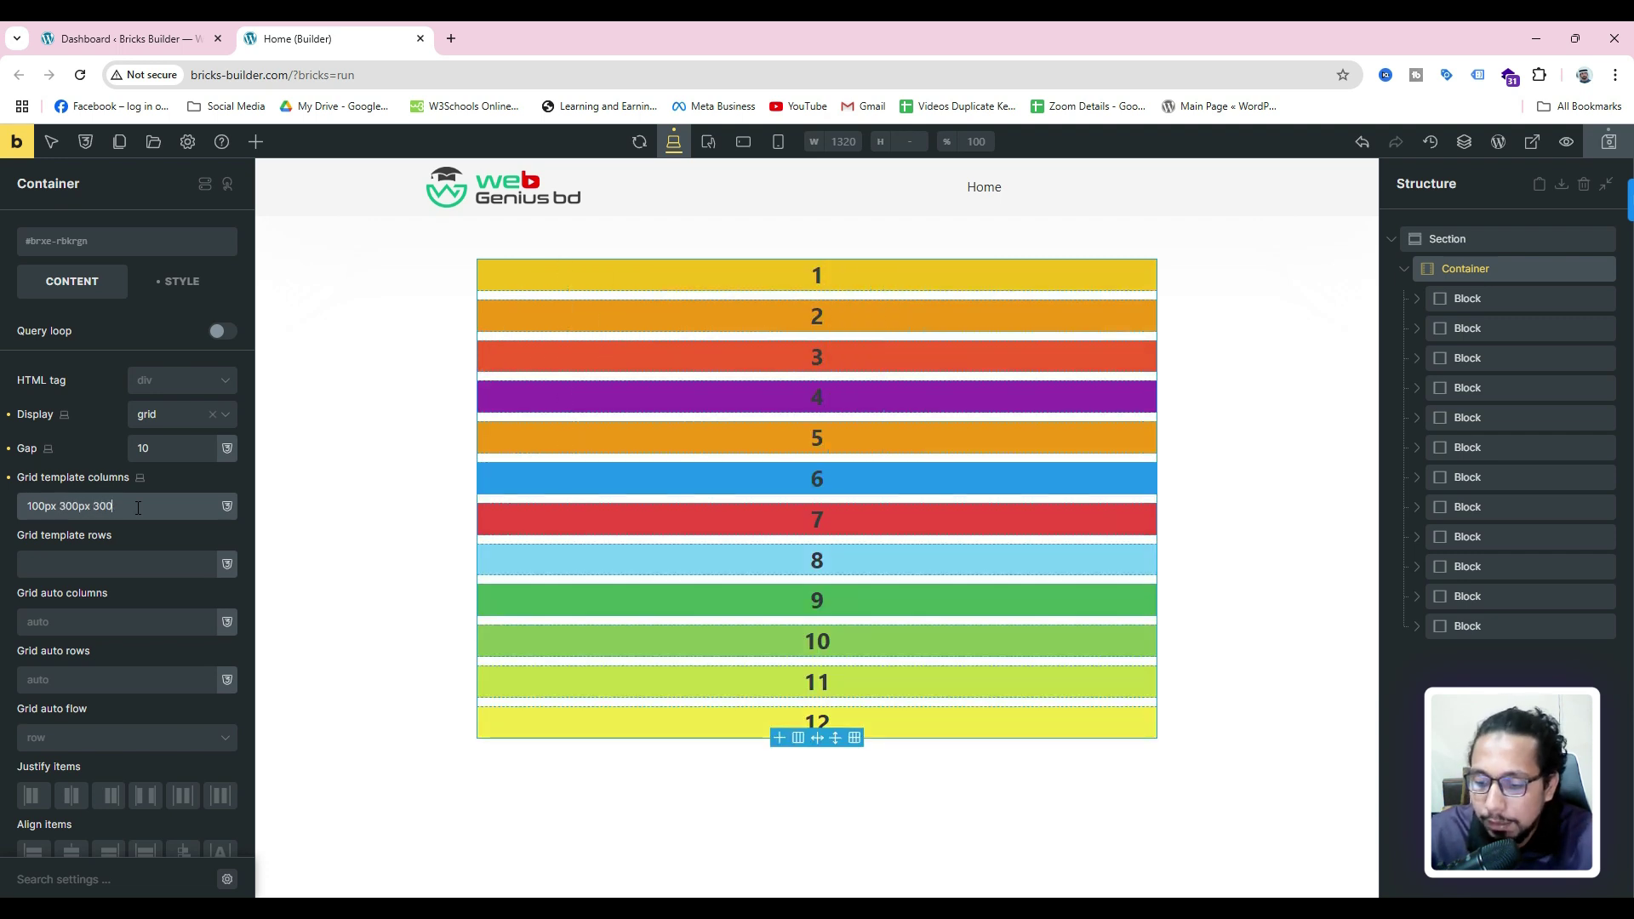
{"action": "type", "text": " 10"}
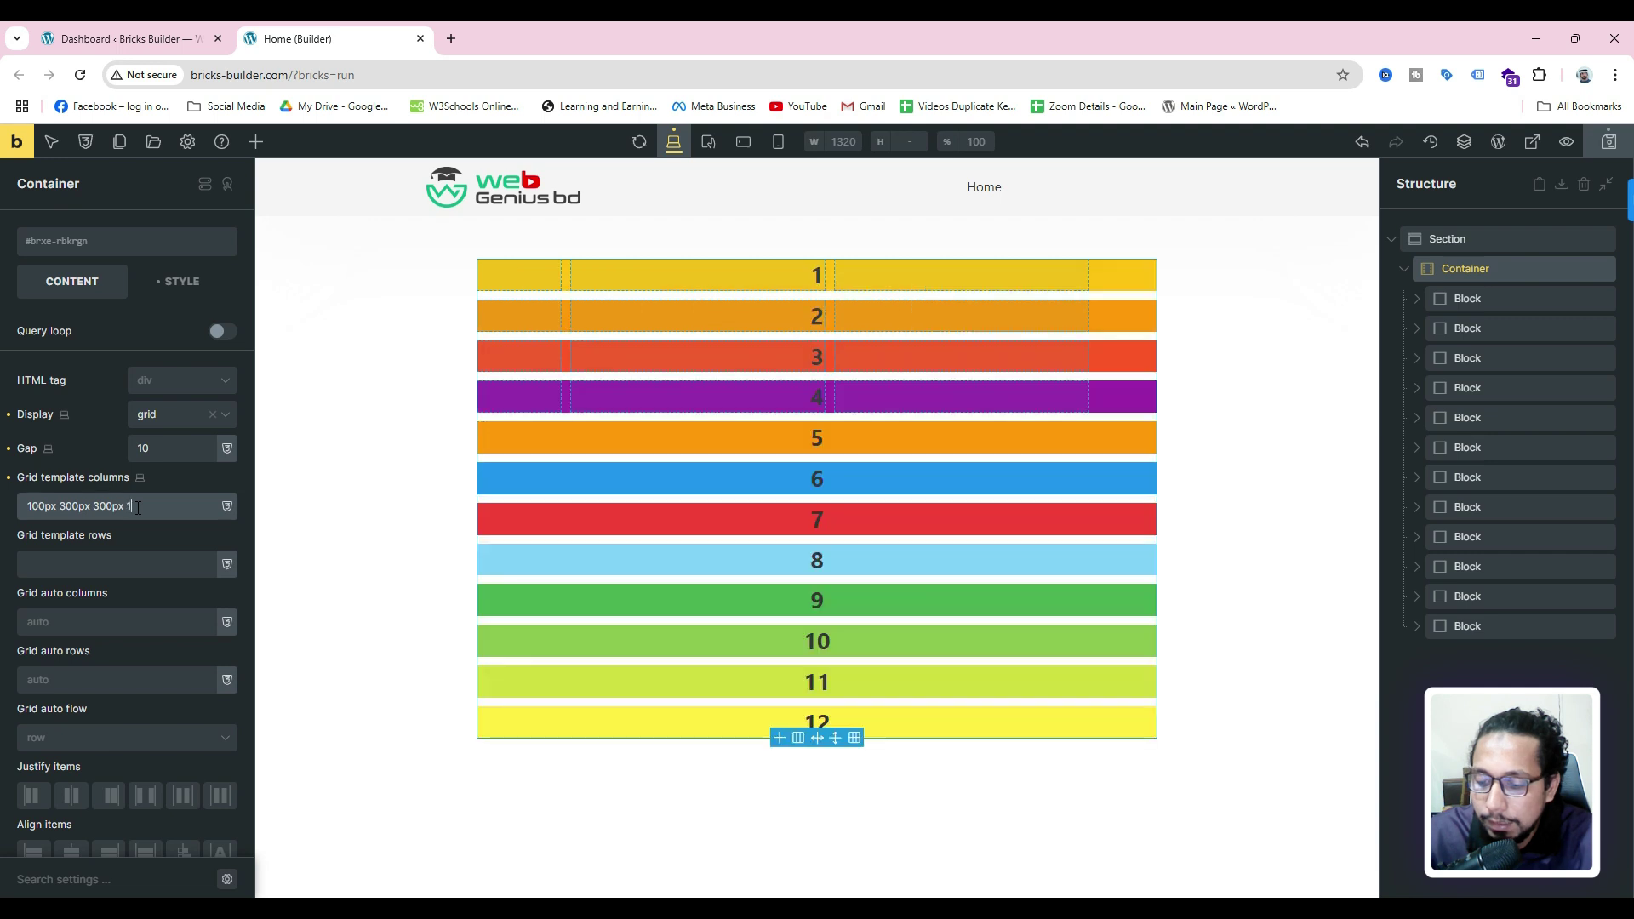
{"action": "type", "text": "0px"}
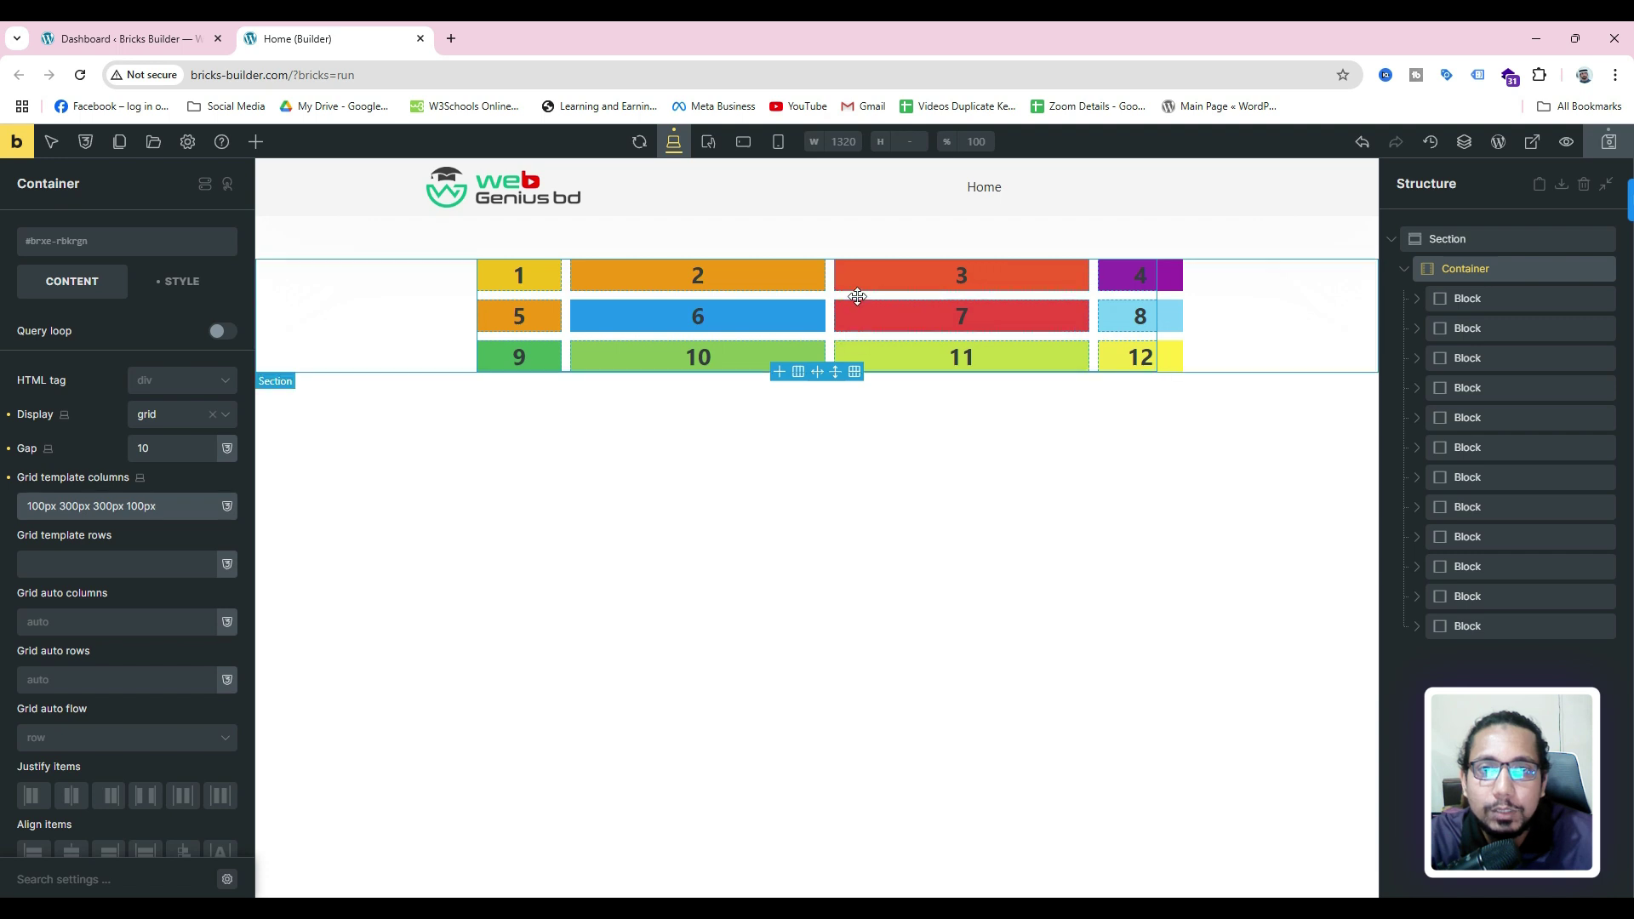
- Change the container's width to 830
{"action": "left_click", "coordinate": [179, 284]}
{"action": "left_click", "coordinate": [146, 725]}
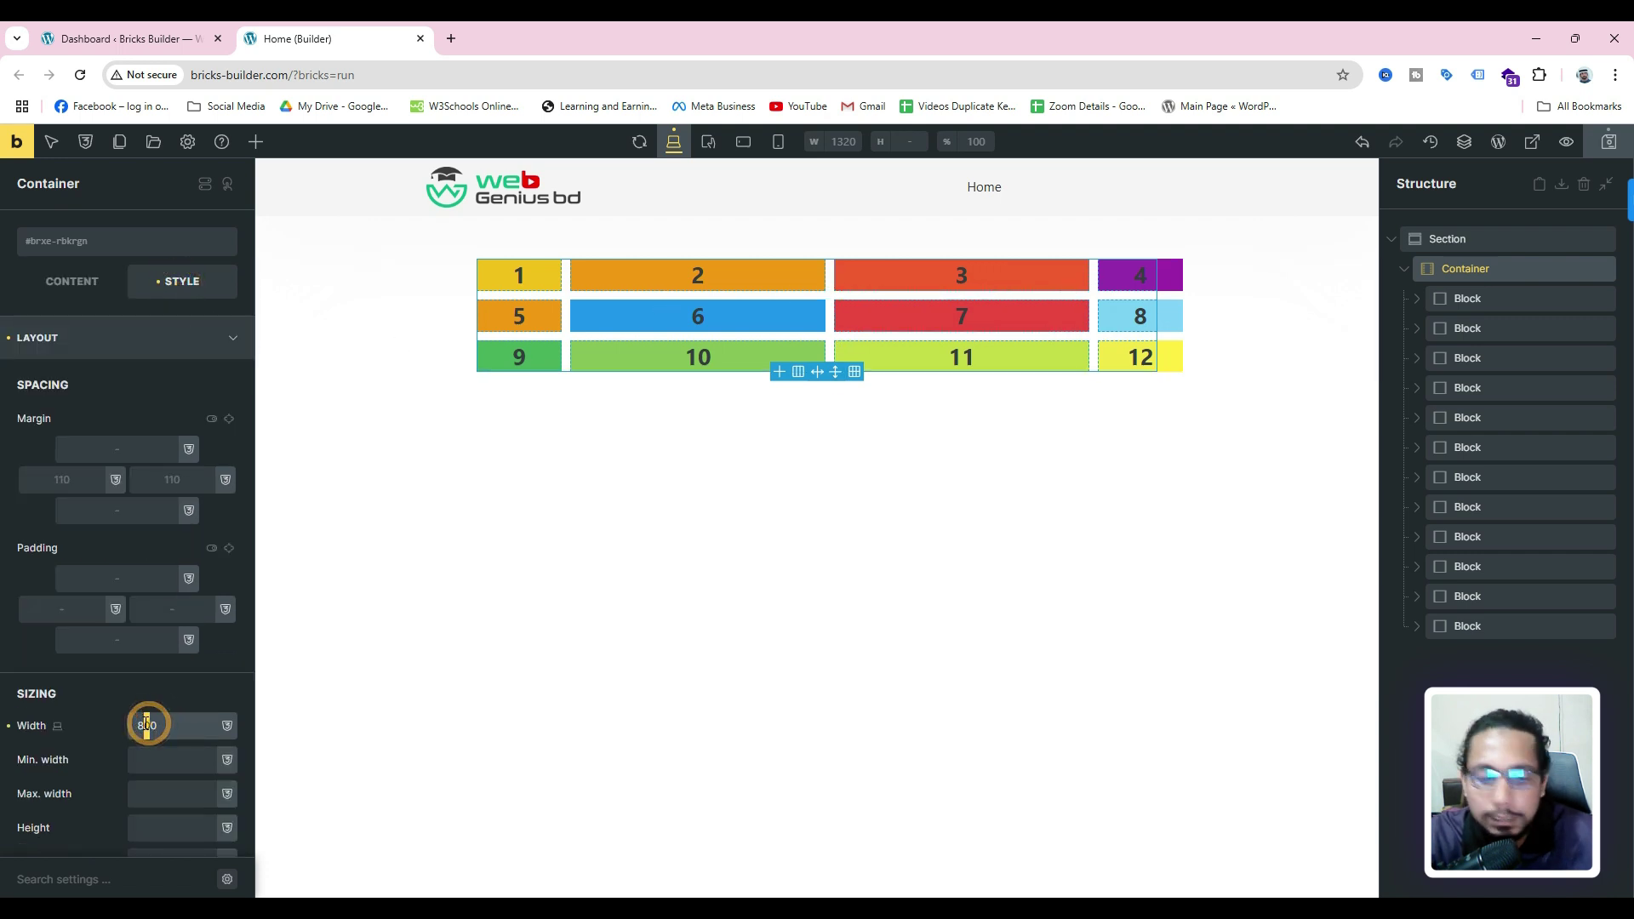
{"action": "type", "text": "3"}
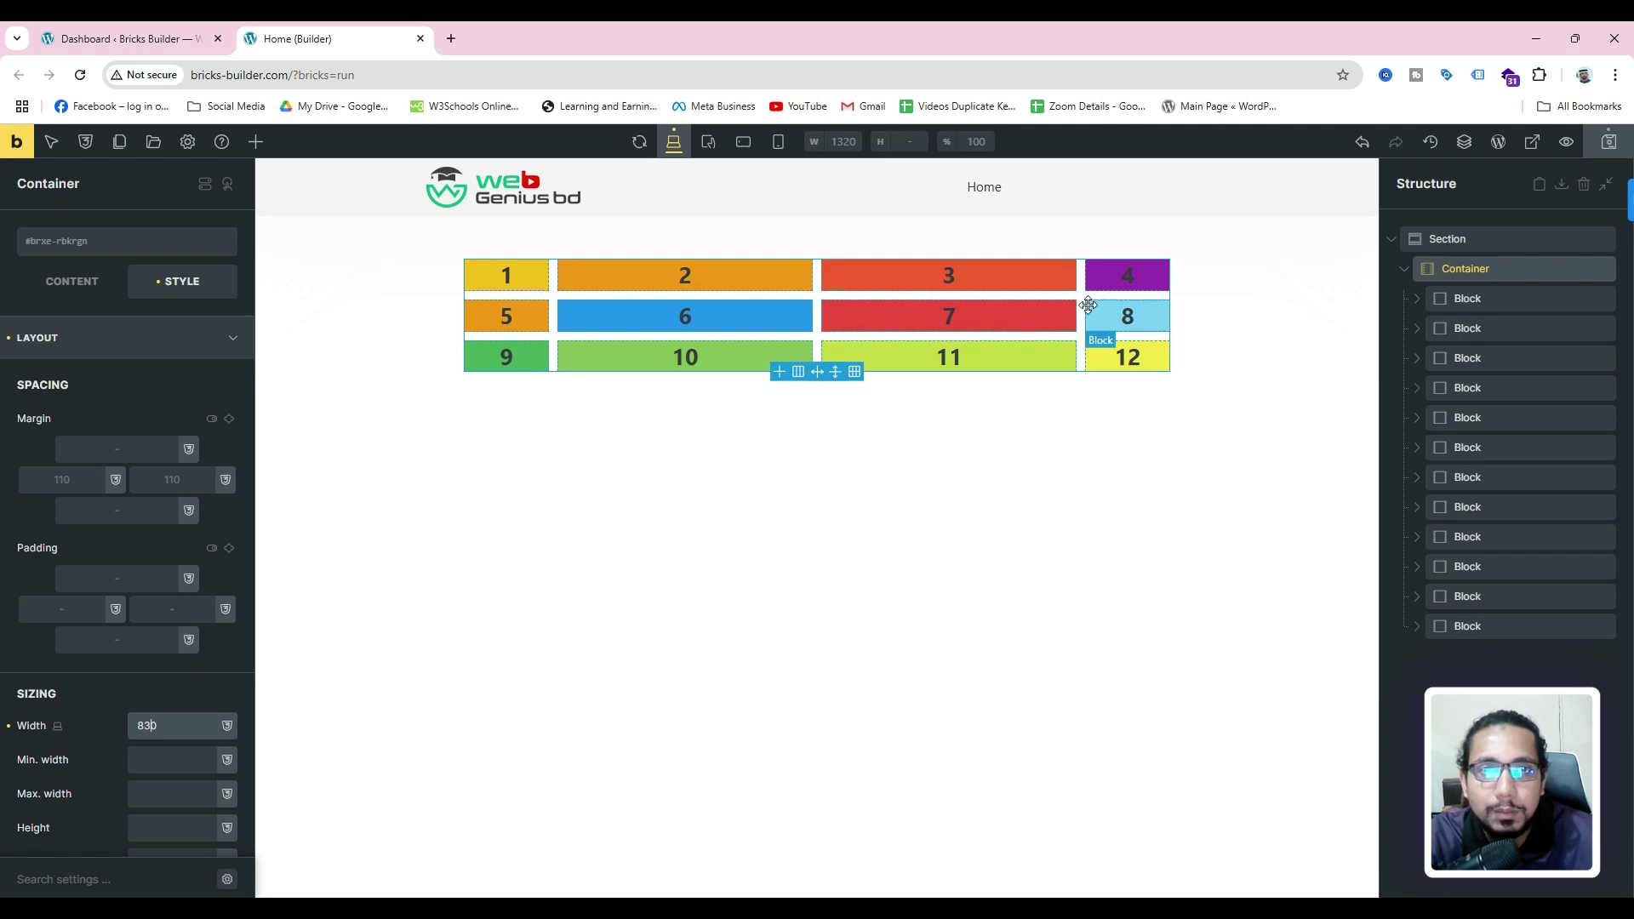
- Save the page, preview it on the front end and return to the builder
{"action": "left_click", "coordinate": [1609, 145]}
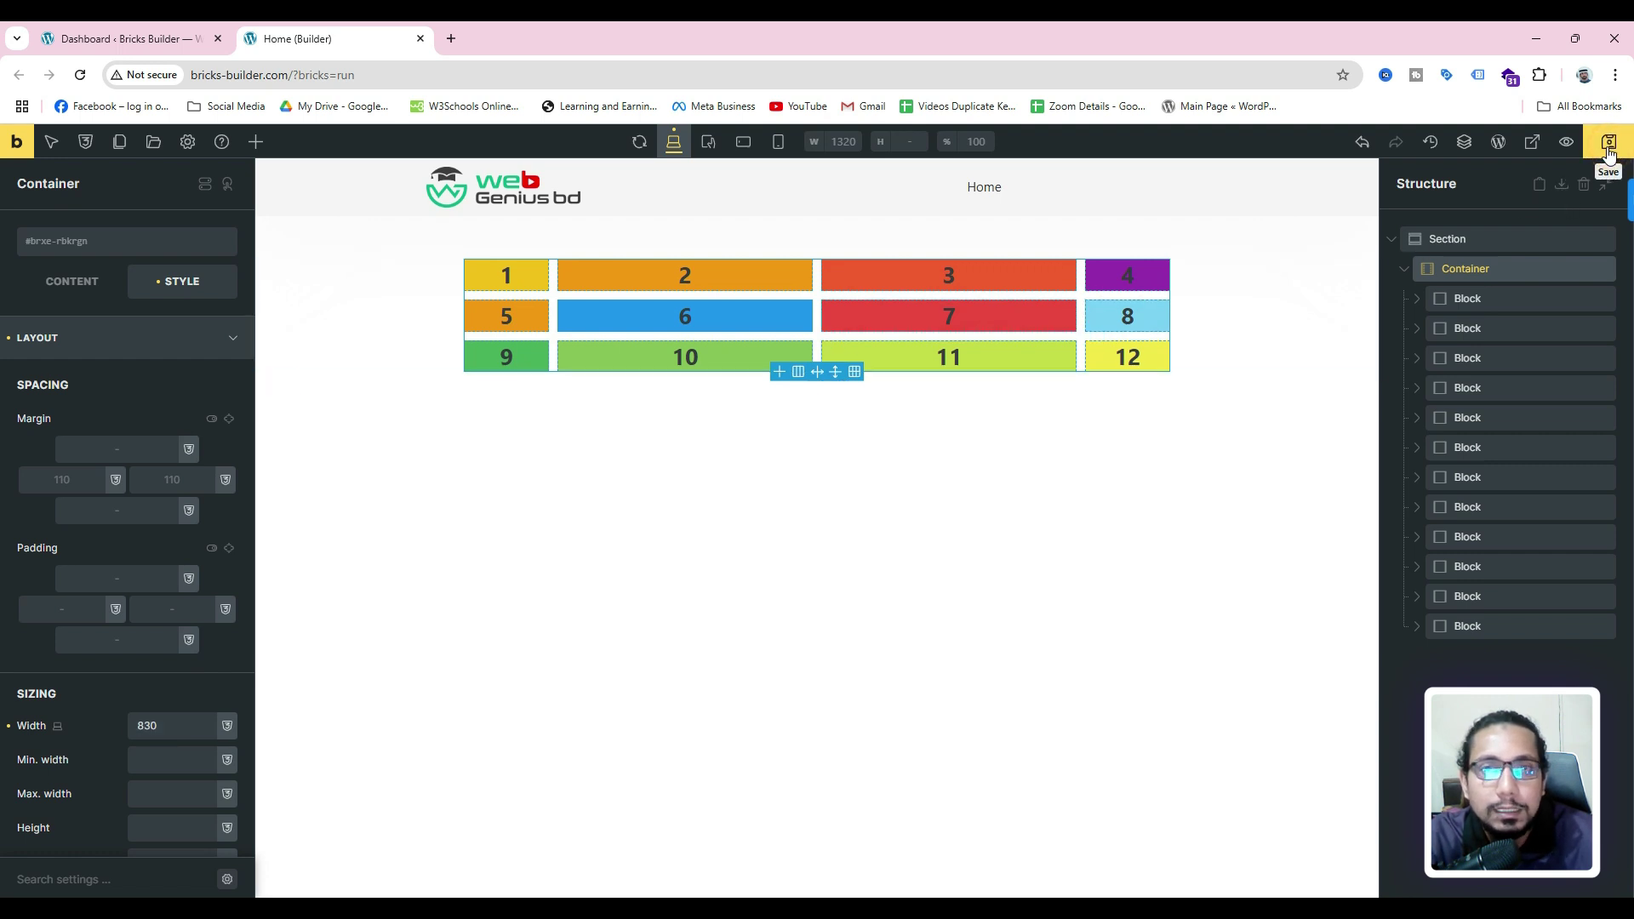
{"action": "left_click", "coordinate": [1538, 149]}
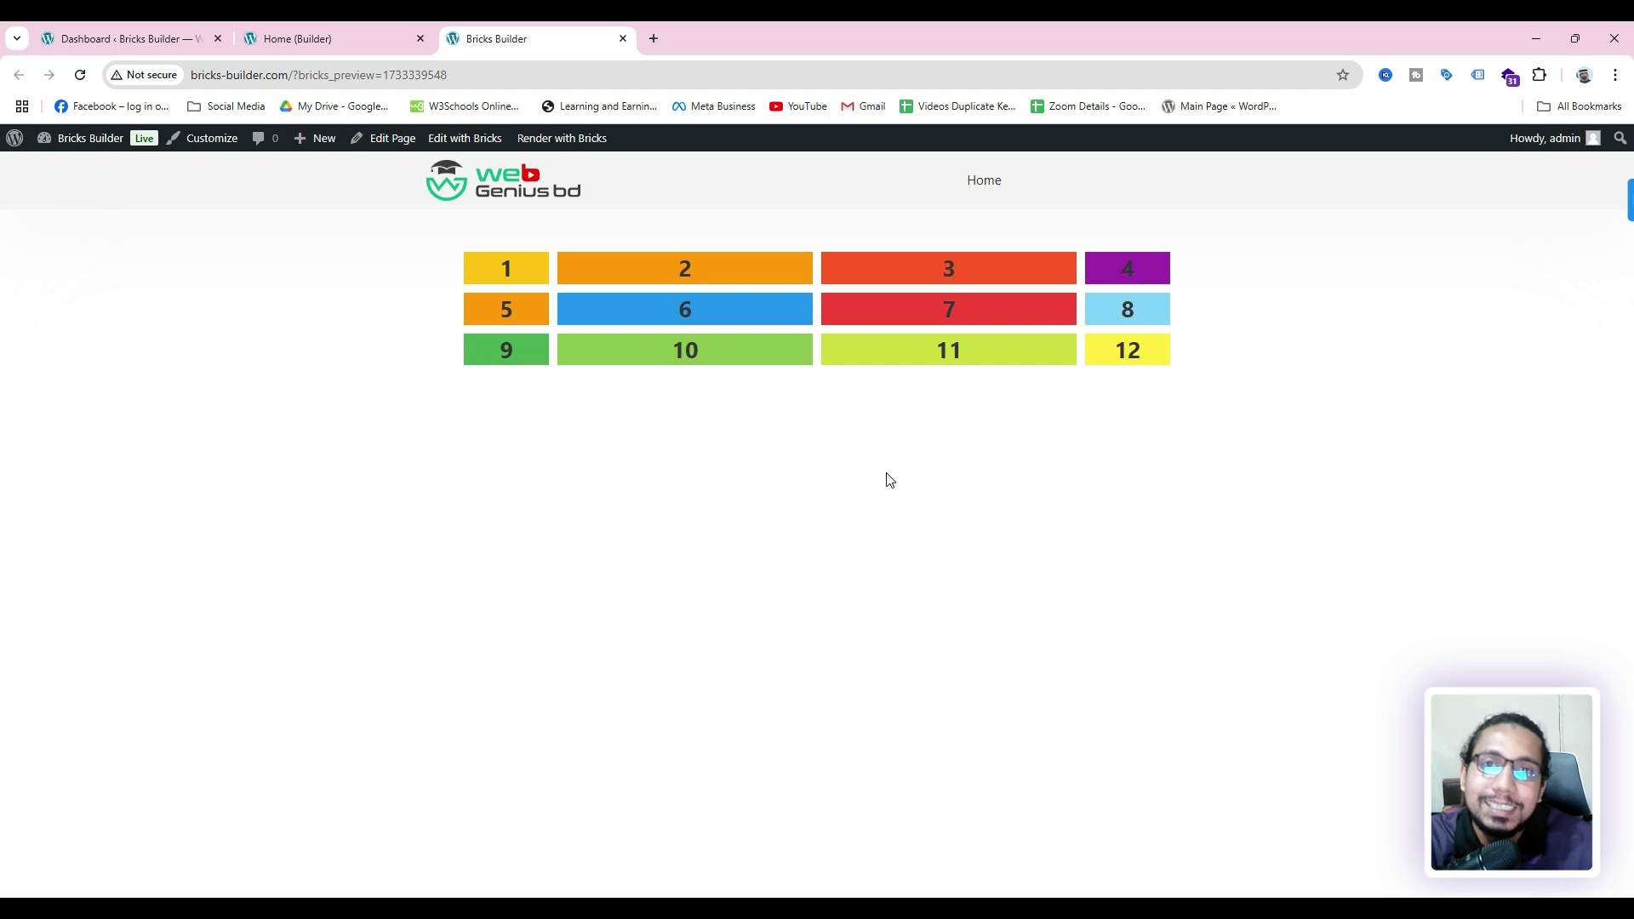
{"action": "left_click", "coordinate": [335, 36]}
- Add four Rich Text elements below the heading in the first block
{"action": "left_click", "coordinate": [1488, 301]}
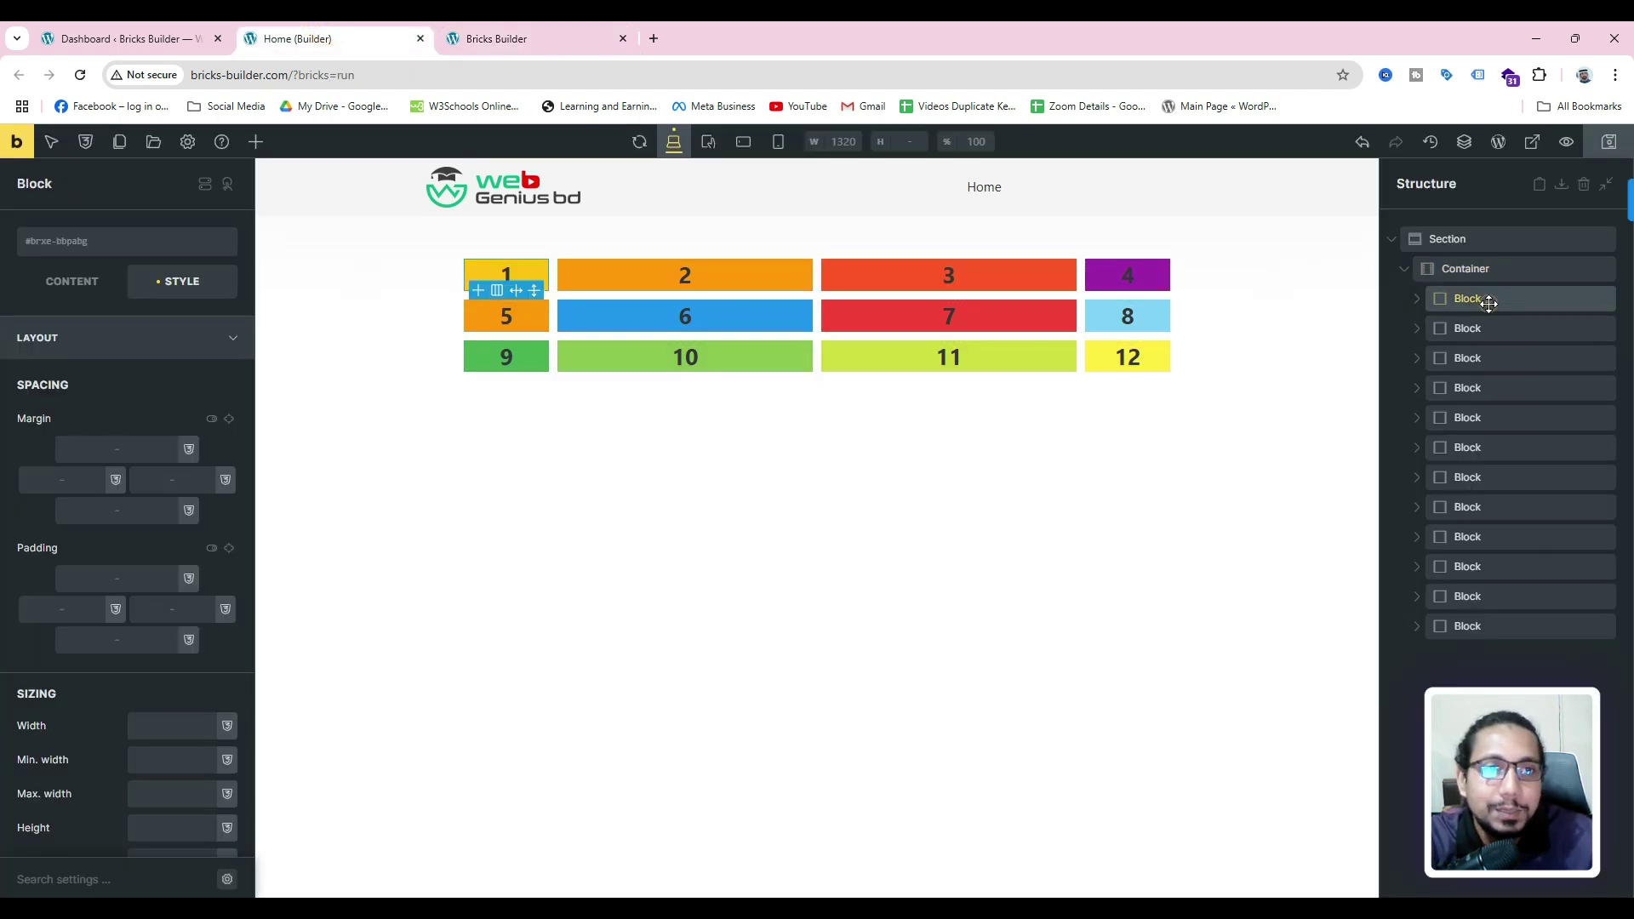
{"action": "left_click", "coordinate": [1418, 299]}
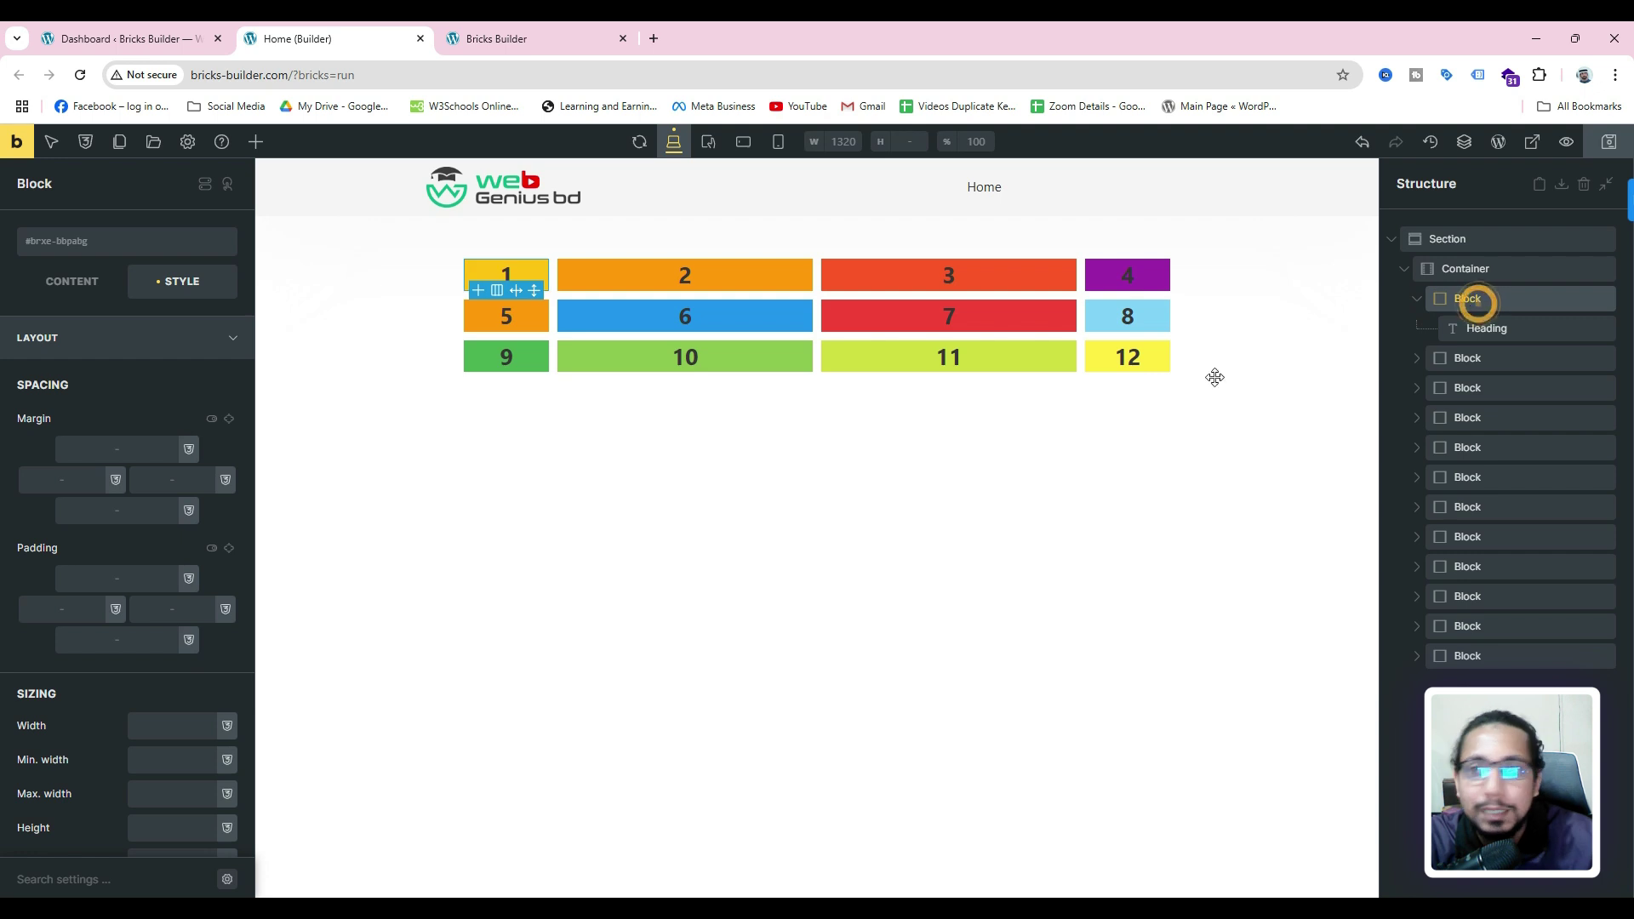
{"action": "left_click", "coordinate": [256, 142]}
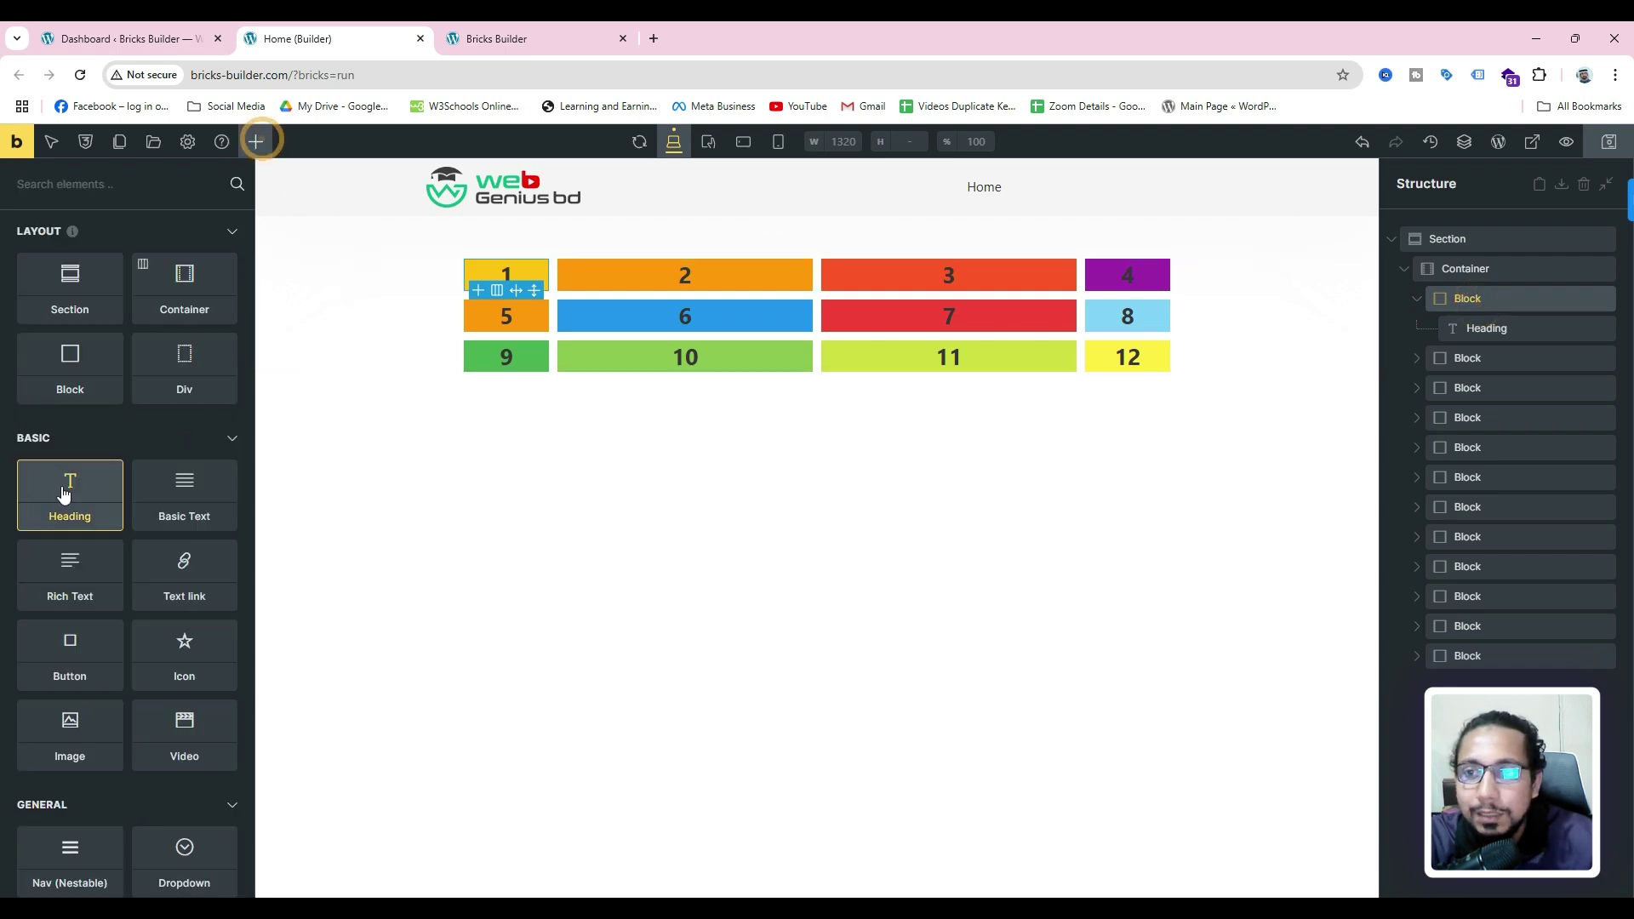
{"action": "left_click", "coordinate": [70, 569]}
{"action": "left_click", "coordinate": [70, 569]}
{"action": "left_click", "coordinate": [71, 568]}
{"action": "left_click", "coordinate": [71, 569]}
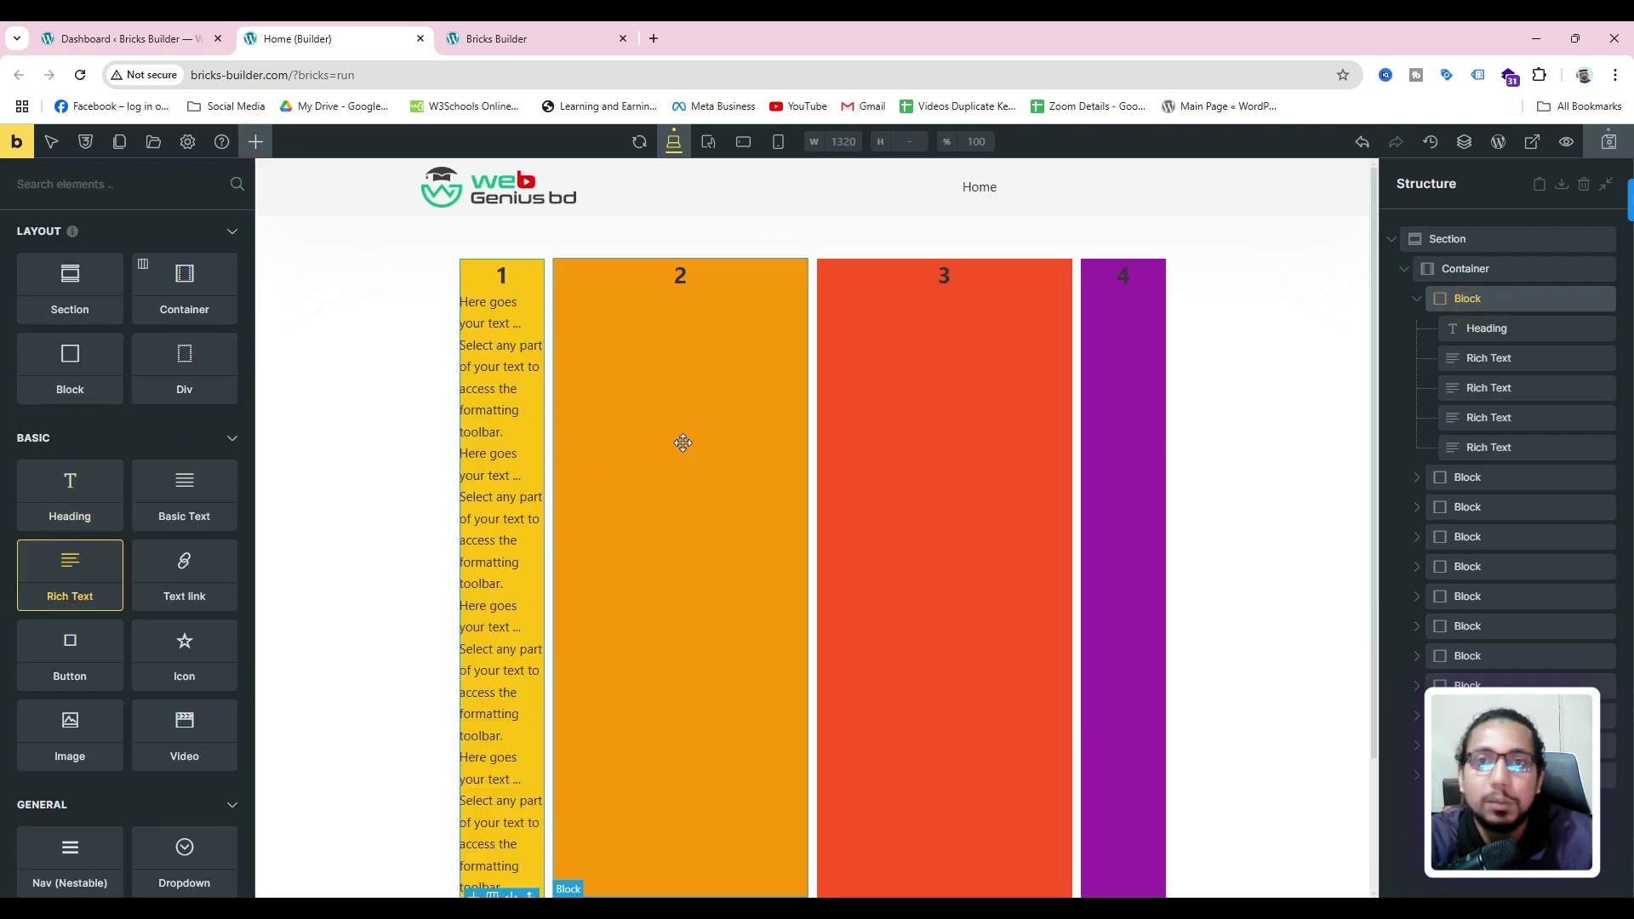
{"action": "scroll", "coordinate": [766, 529], "scroll_direction": "down", "scroll_amount": 2}
{"action": "scroll", "coordinate": [624, 511], "scroll_direction": "up", "scroll_amount": 1}
{"action": "scroll", "coordinate": [624, 511], "scroll_direction": "up", "scroll_amount": 1}
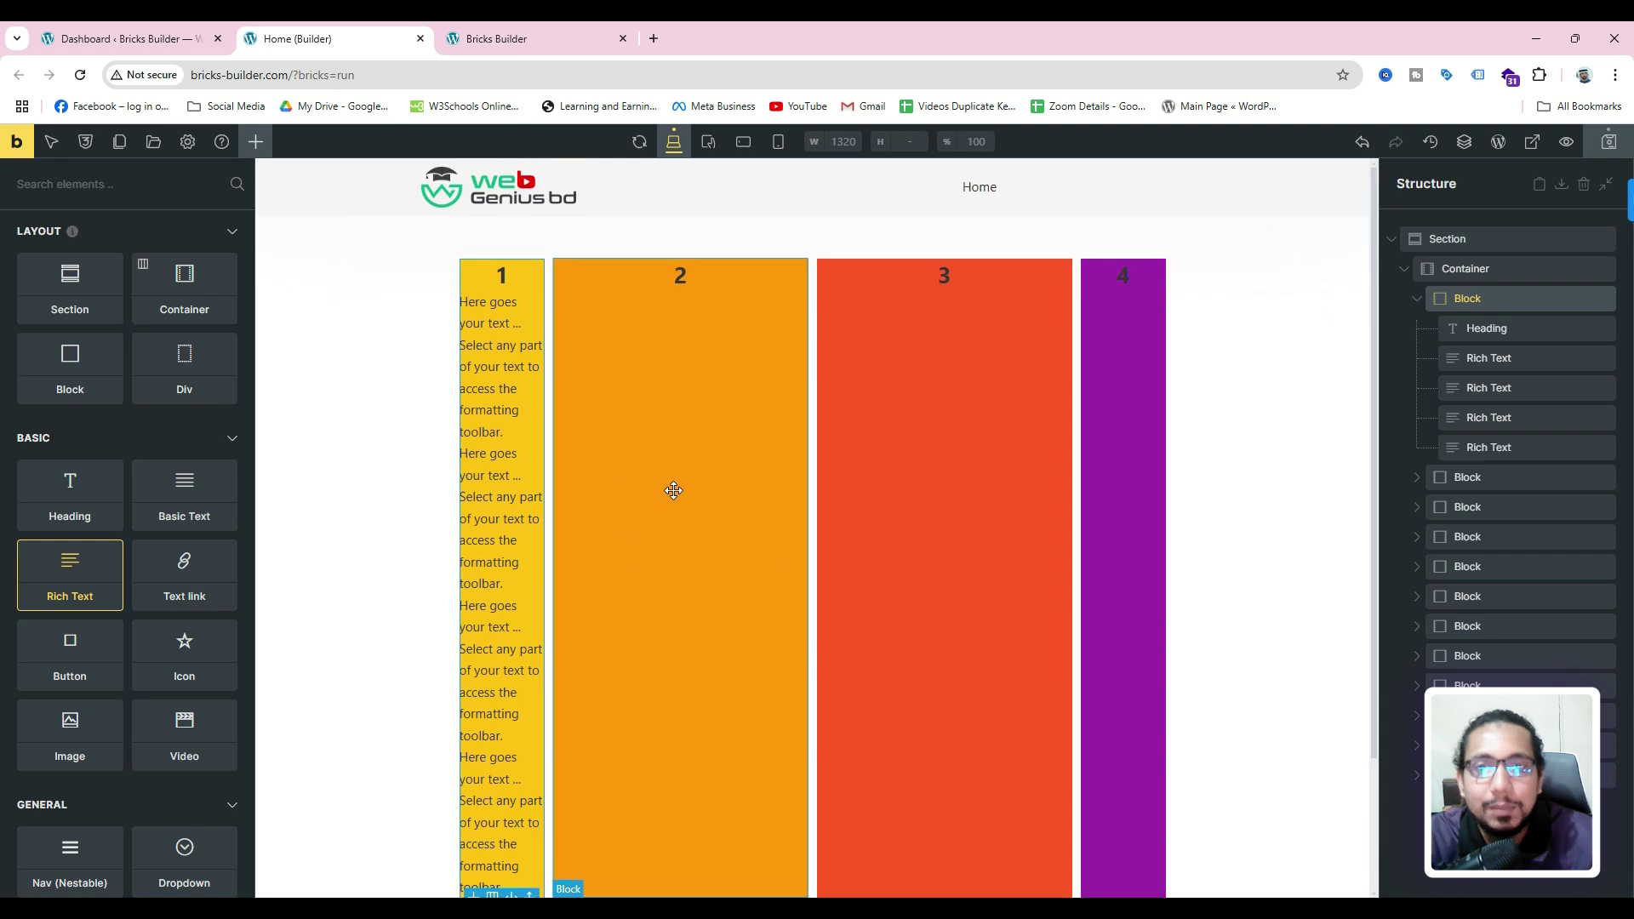
- Delete all four Rich Text elements from the first block, keeping its heading, and save the page
{"action": "right_click", "coordinate": [1483, 358]}
{"action": "left_click", "coordinate": [1495, 453]}
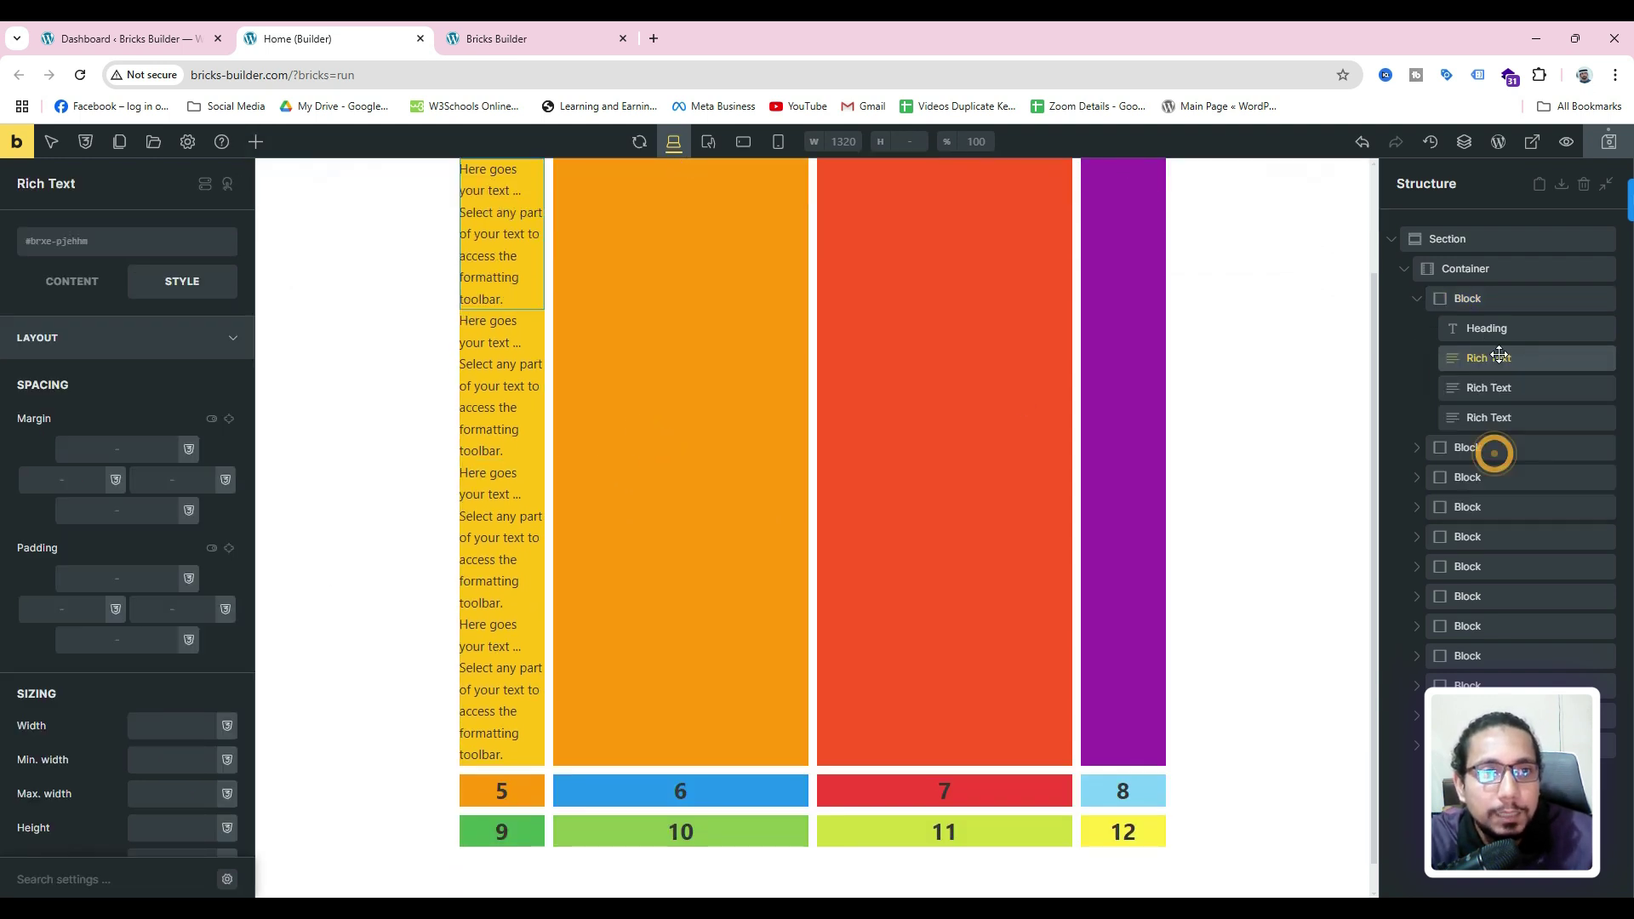
{"action": "right_click", "coordinate": [1488, 358]}
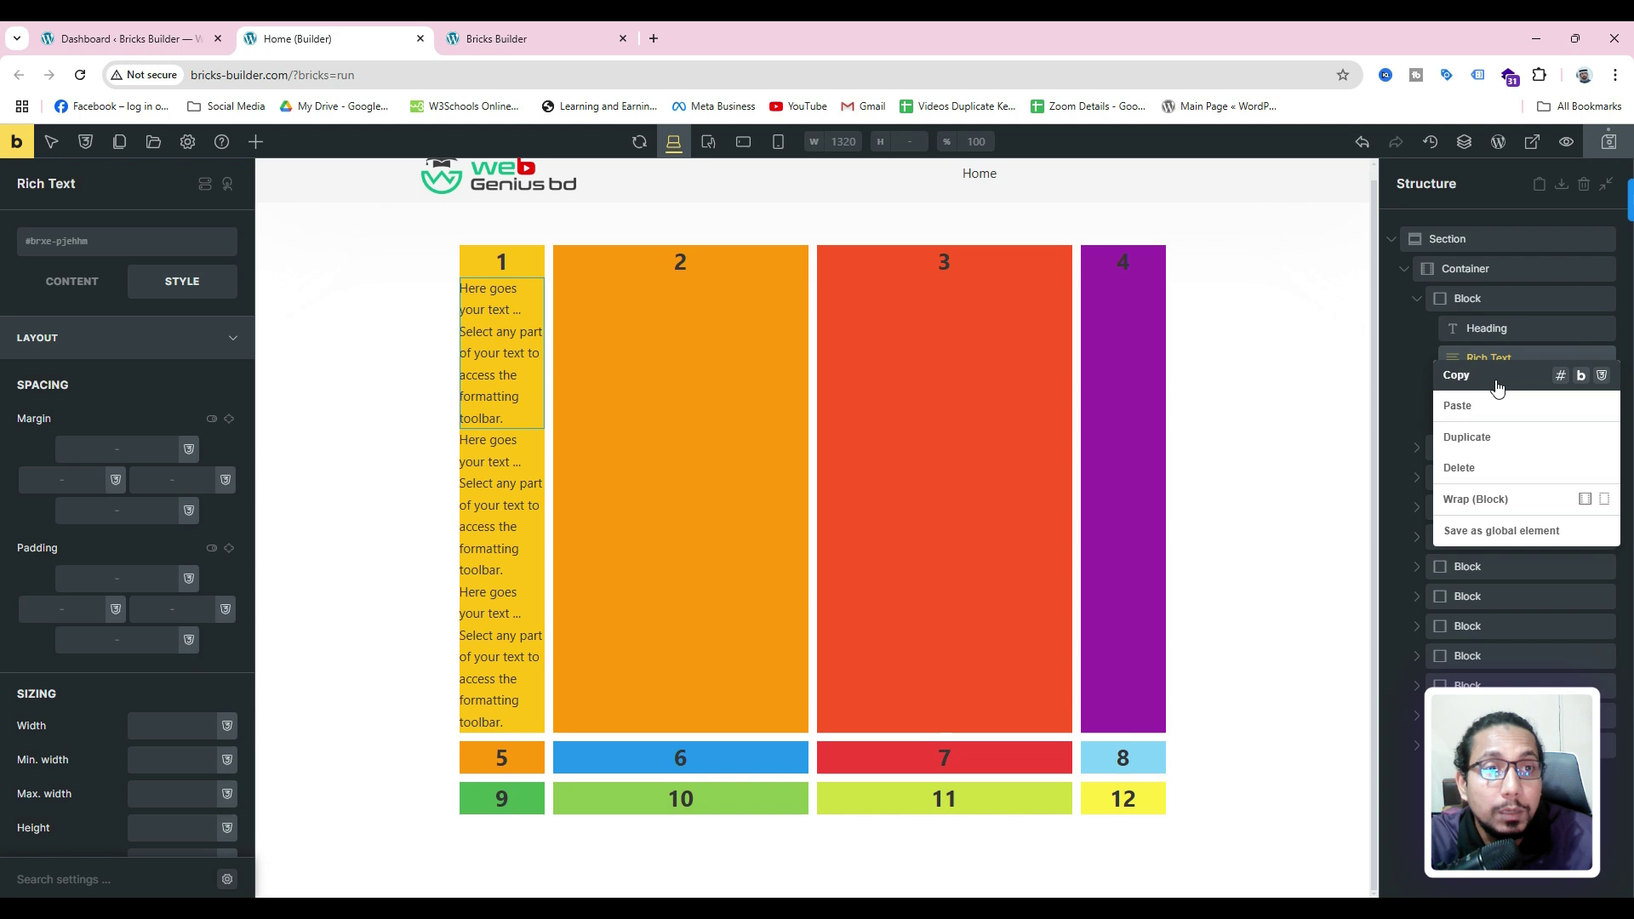
{"action": "left_click", "coordinate": [1495, 453]}
{"action": "right_click", "coordinate": [1493, 357]}
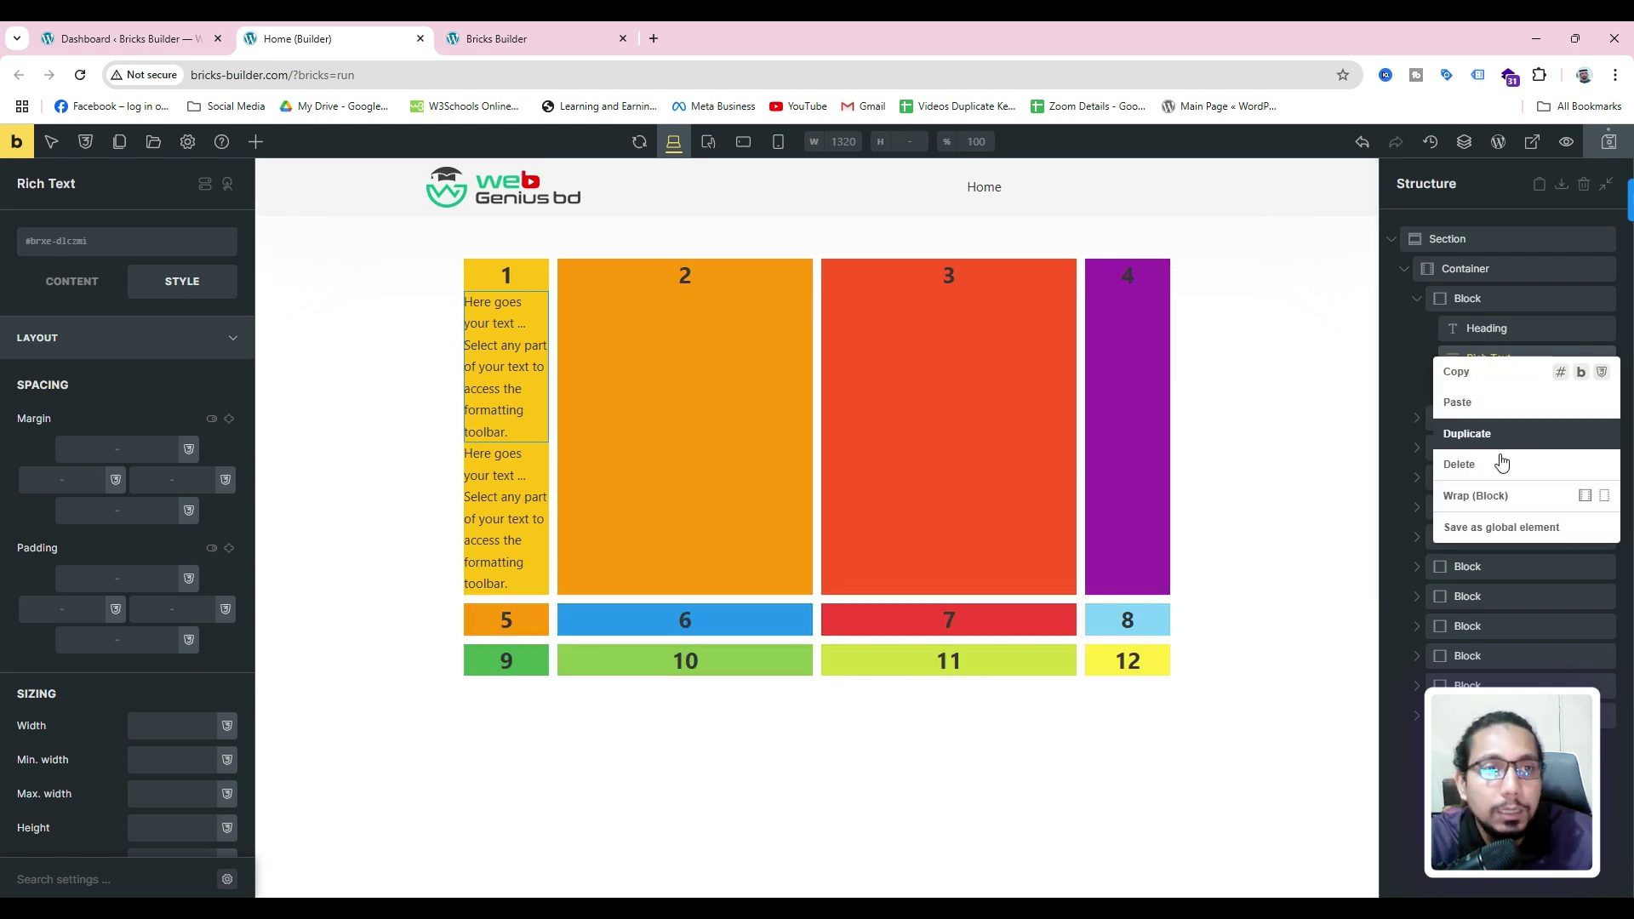
{"action": "left_click", "coordinate": [1499, 455]}
{"action": "right_click", "coordinate": [1488, 359]}
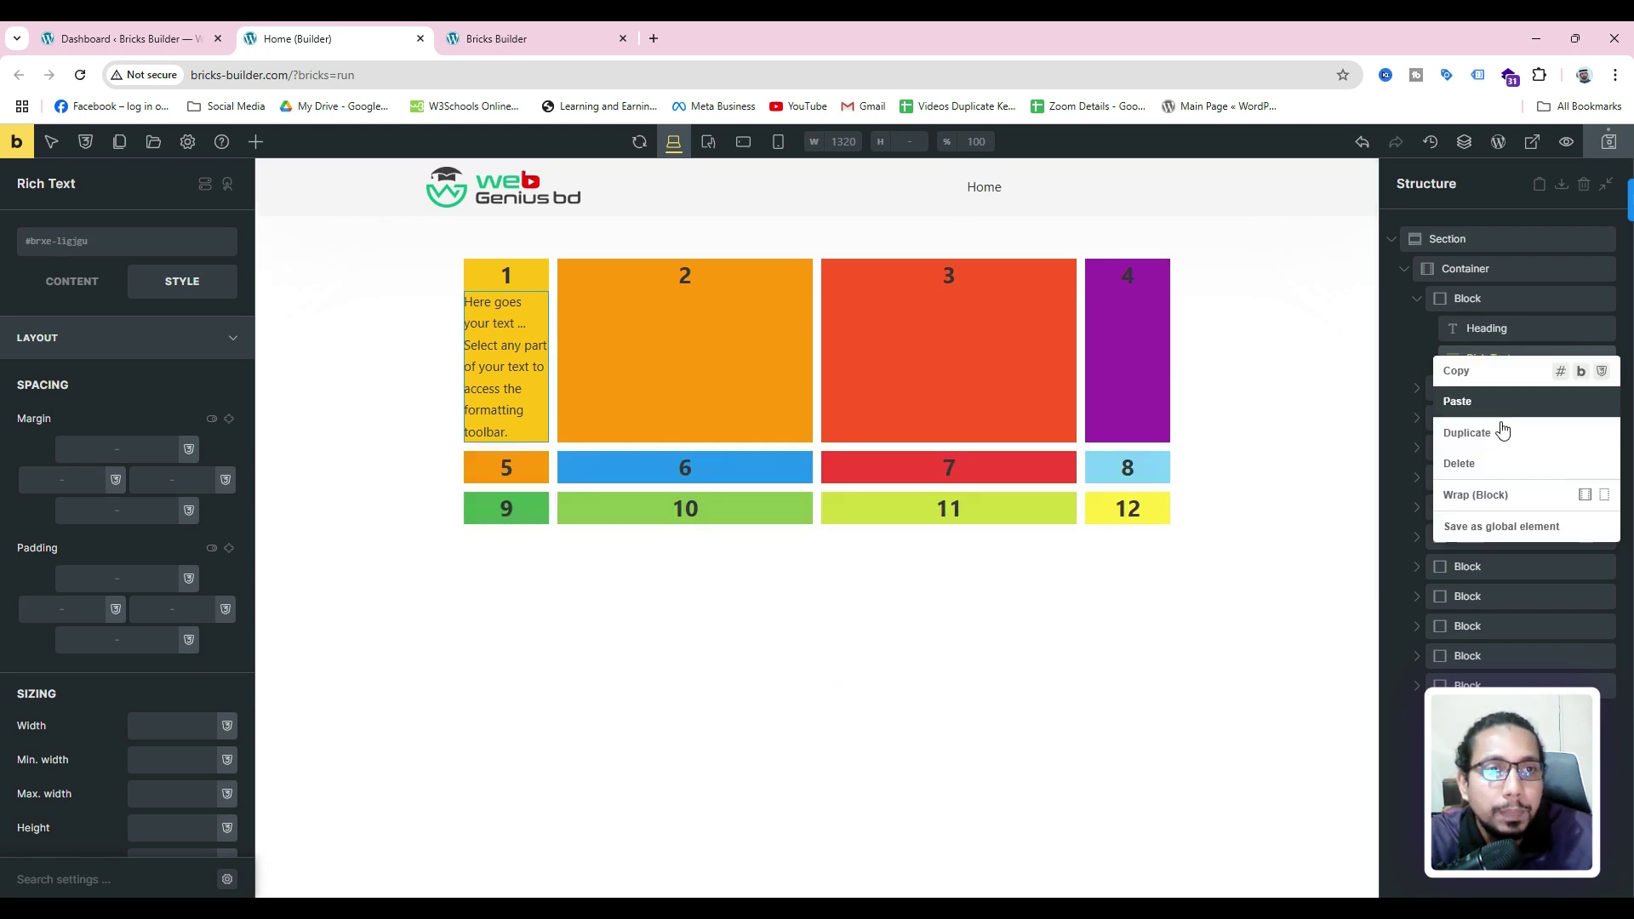
{"action": "left_click", "coordinate": [1499, 455]}
{"action": "left_click", "coordinate": [1012, 533]}
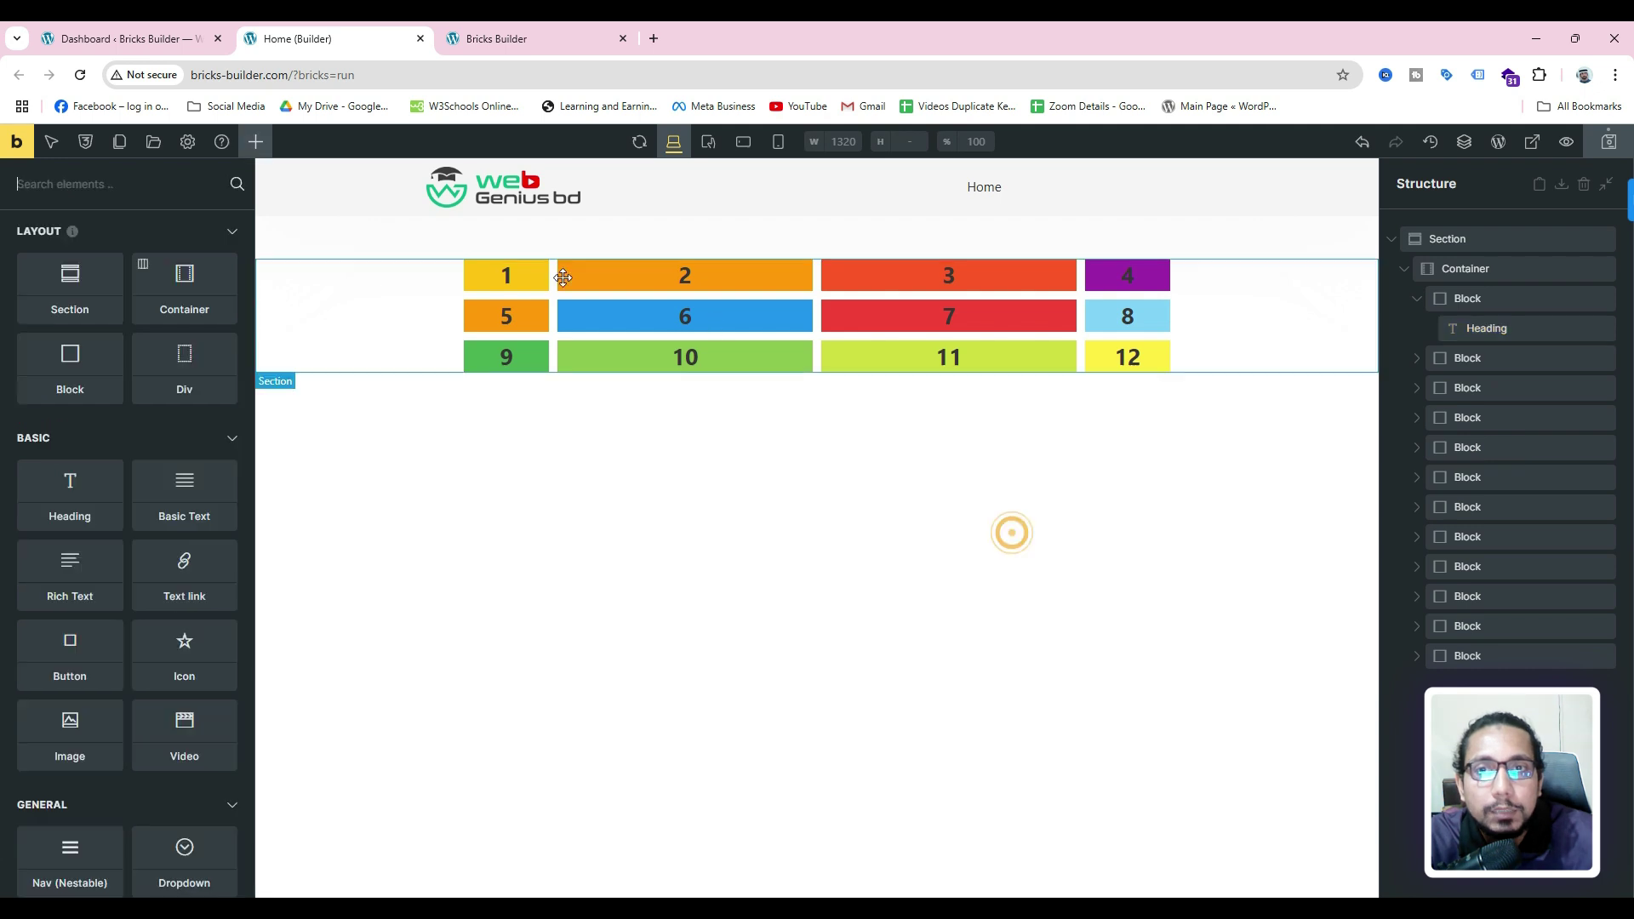
{"action": "left_click", "coordinate": [1609, 141]}
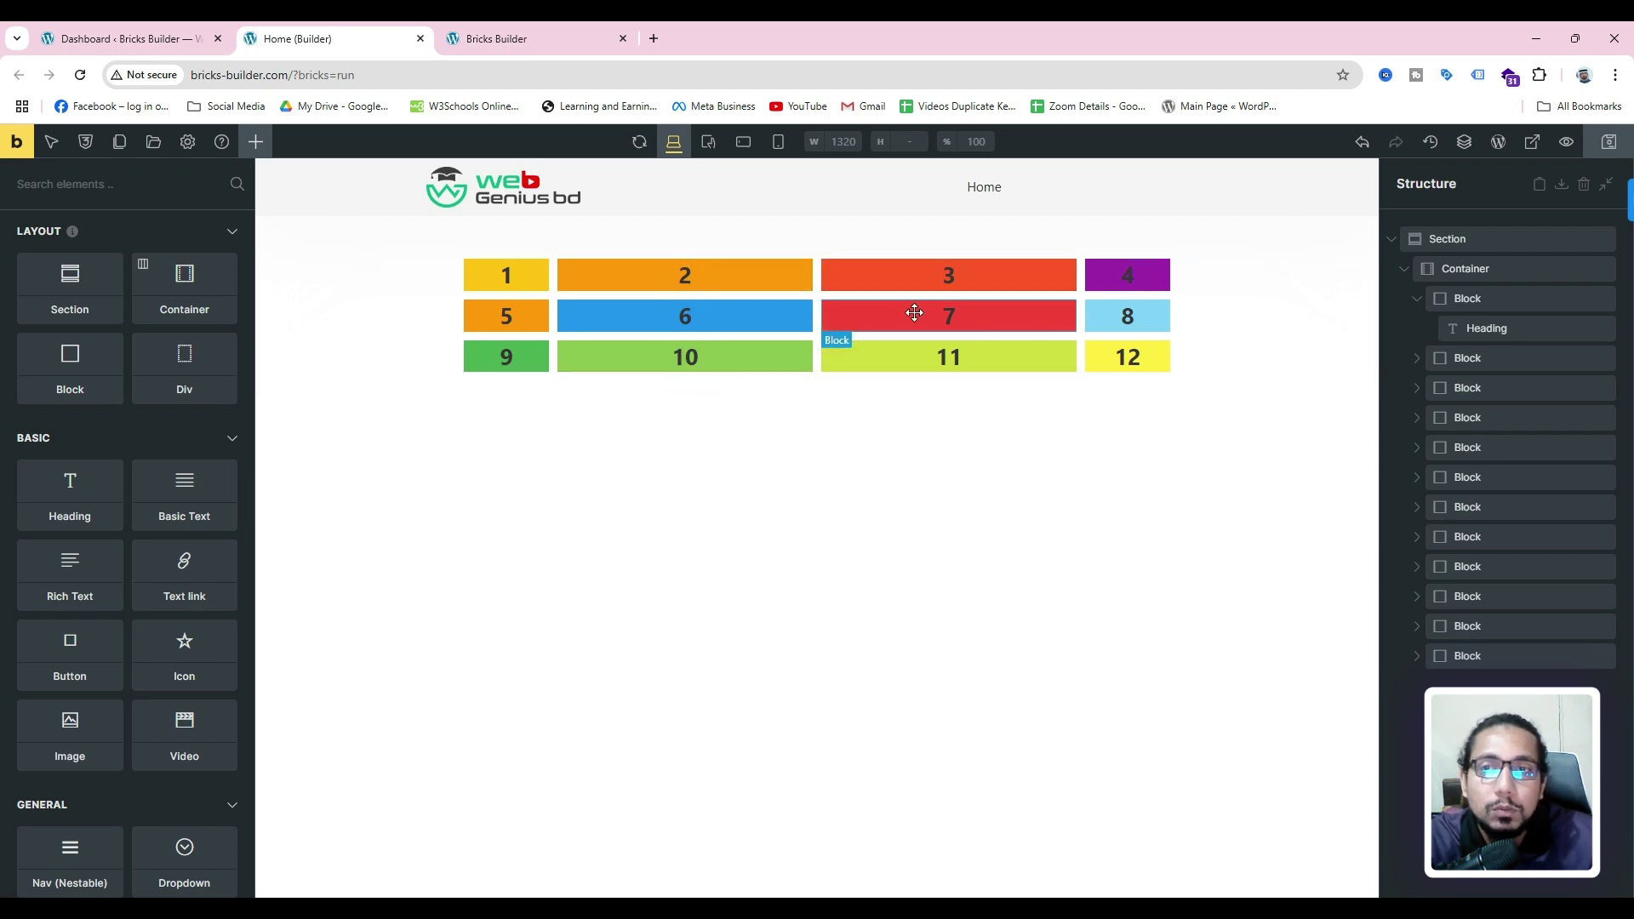
- Replace the two 300px values in the container's grid template columns with repeat(2,300px), between the two 100px columns
{"action": "left_click", "coordinate": [1464, 268]}
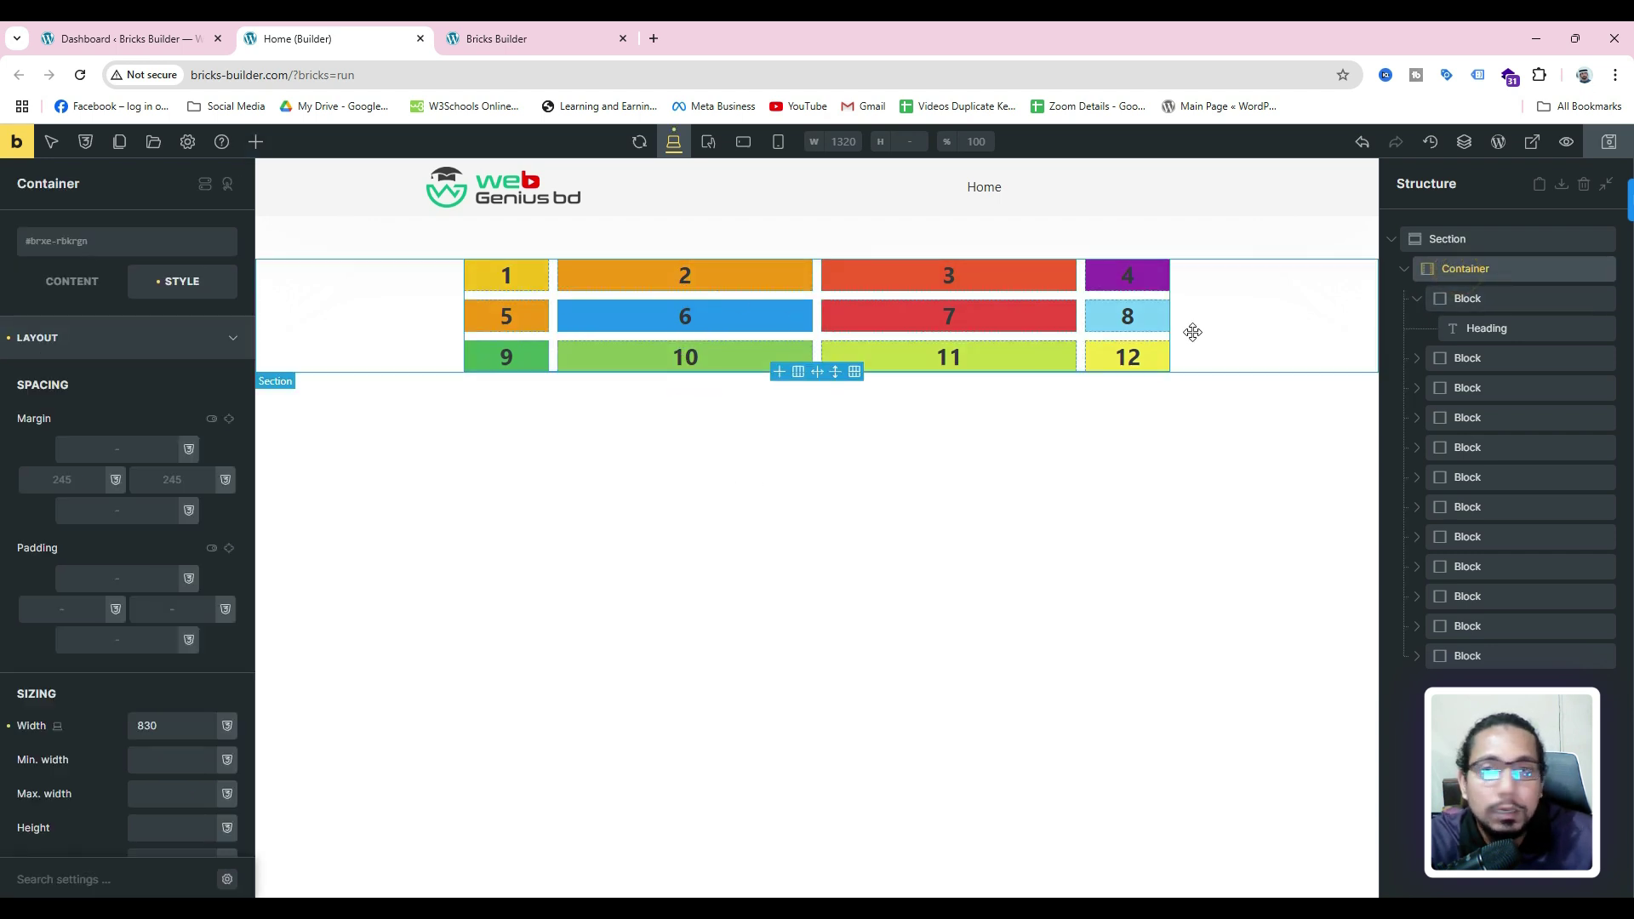
{"action": "left_click", "coordinate": [71, 282]}
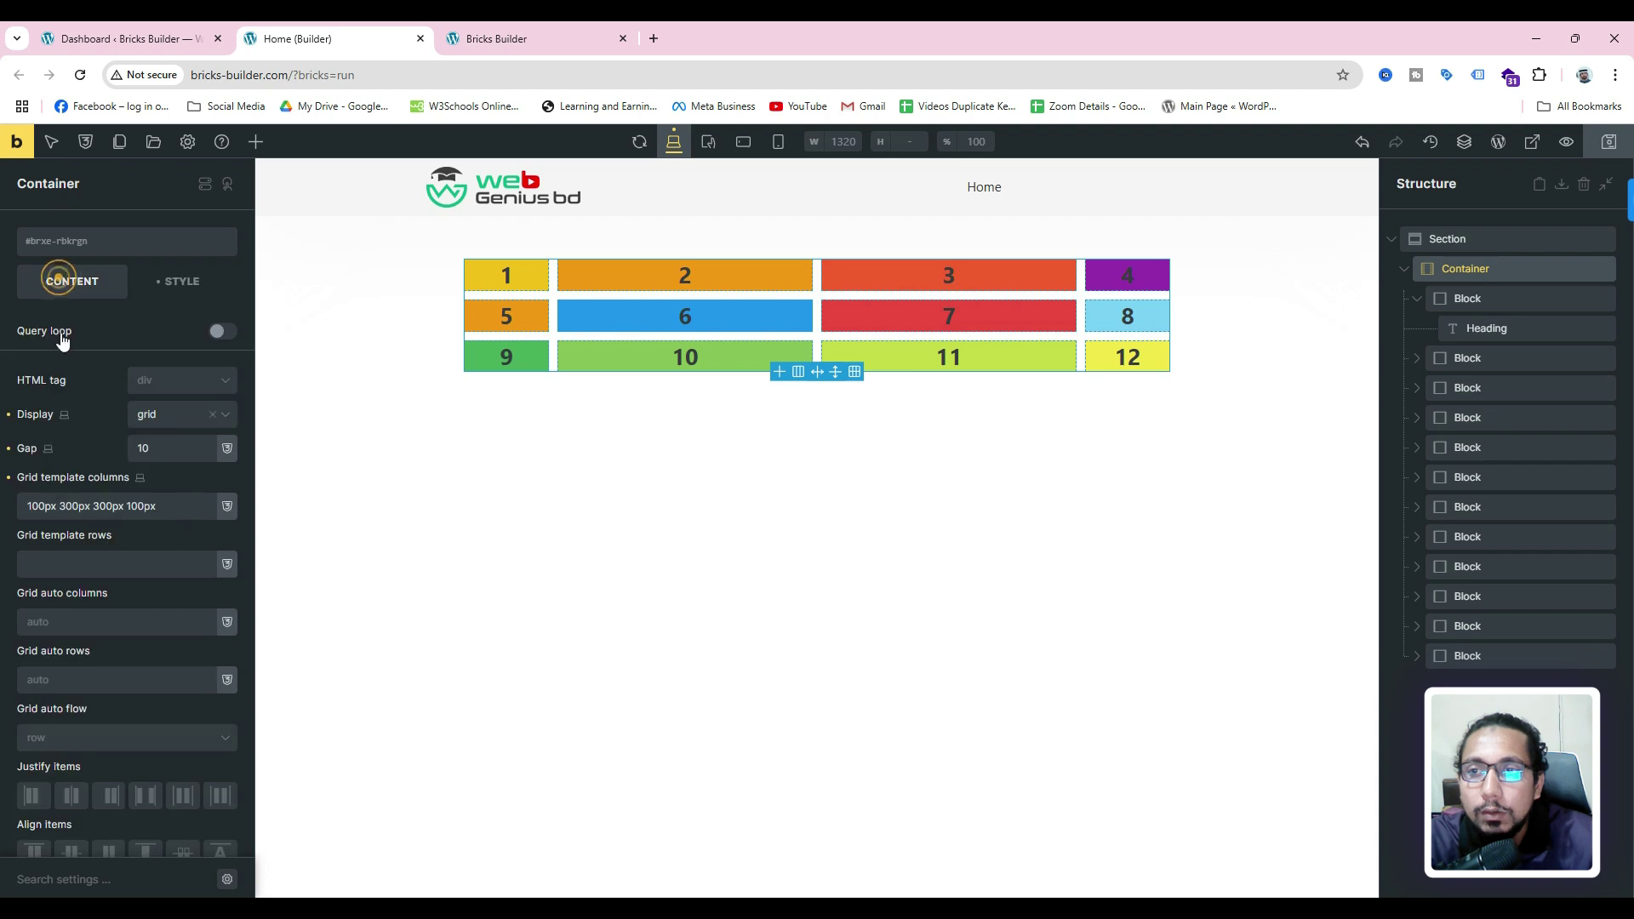
{"action": "left_click", "coordinate": [36, 502]}
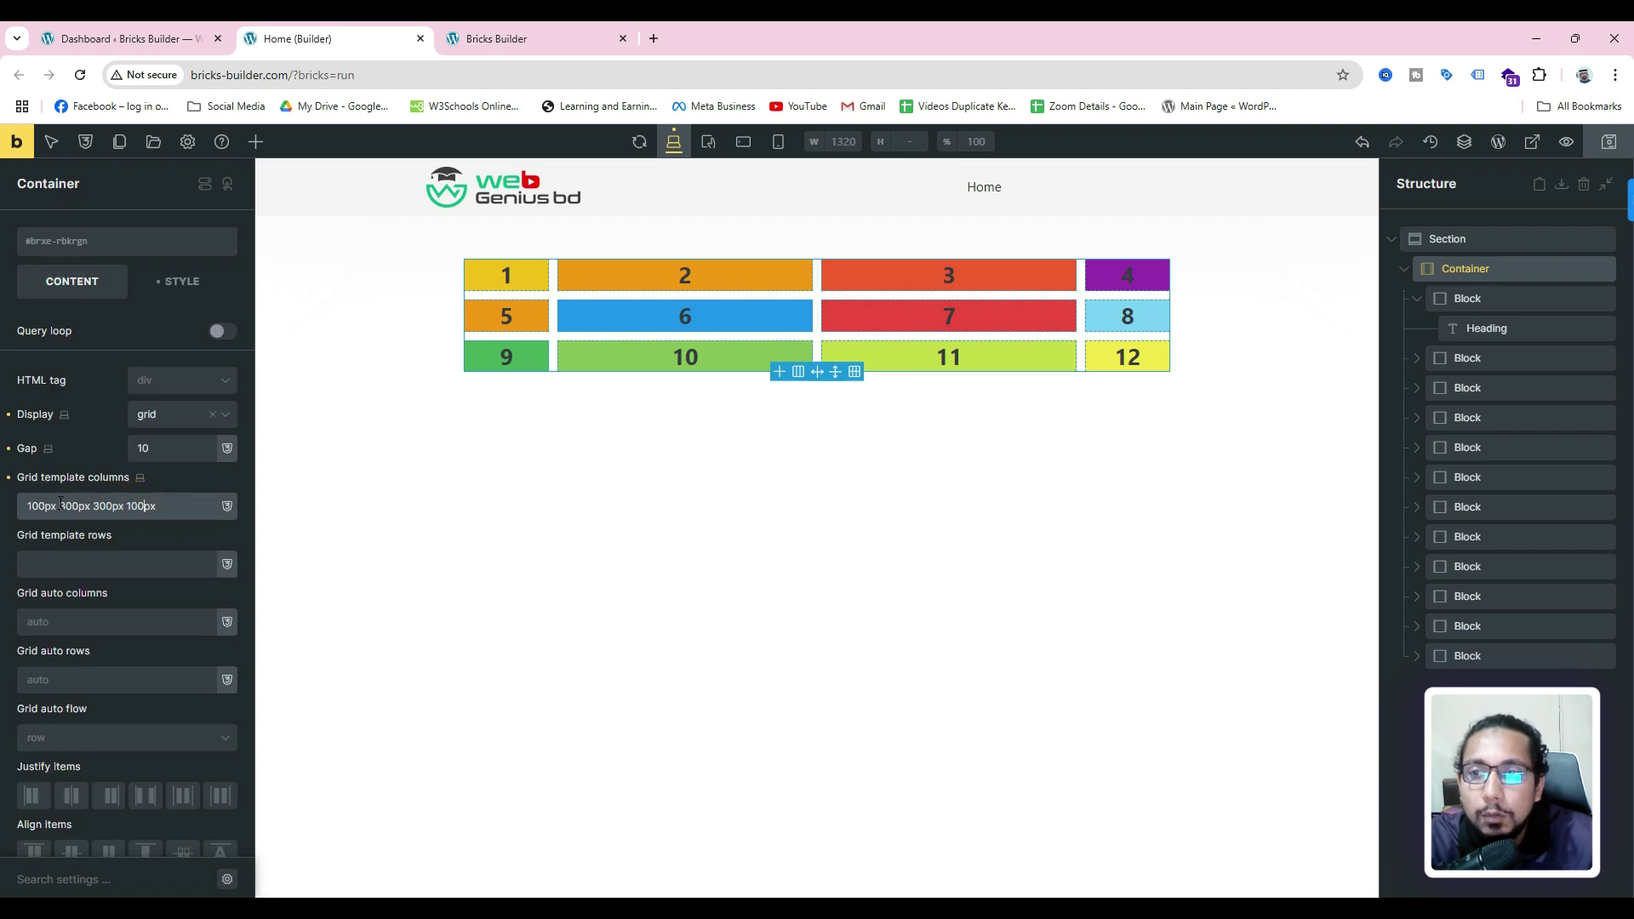
{"action": "left_click_drag", "start_coordinate": [59, 506], "coordinate": [121, 505]}
{"action": "left_click", "coordinate": [93, 506]}
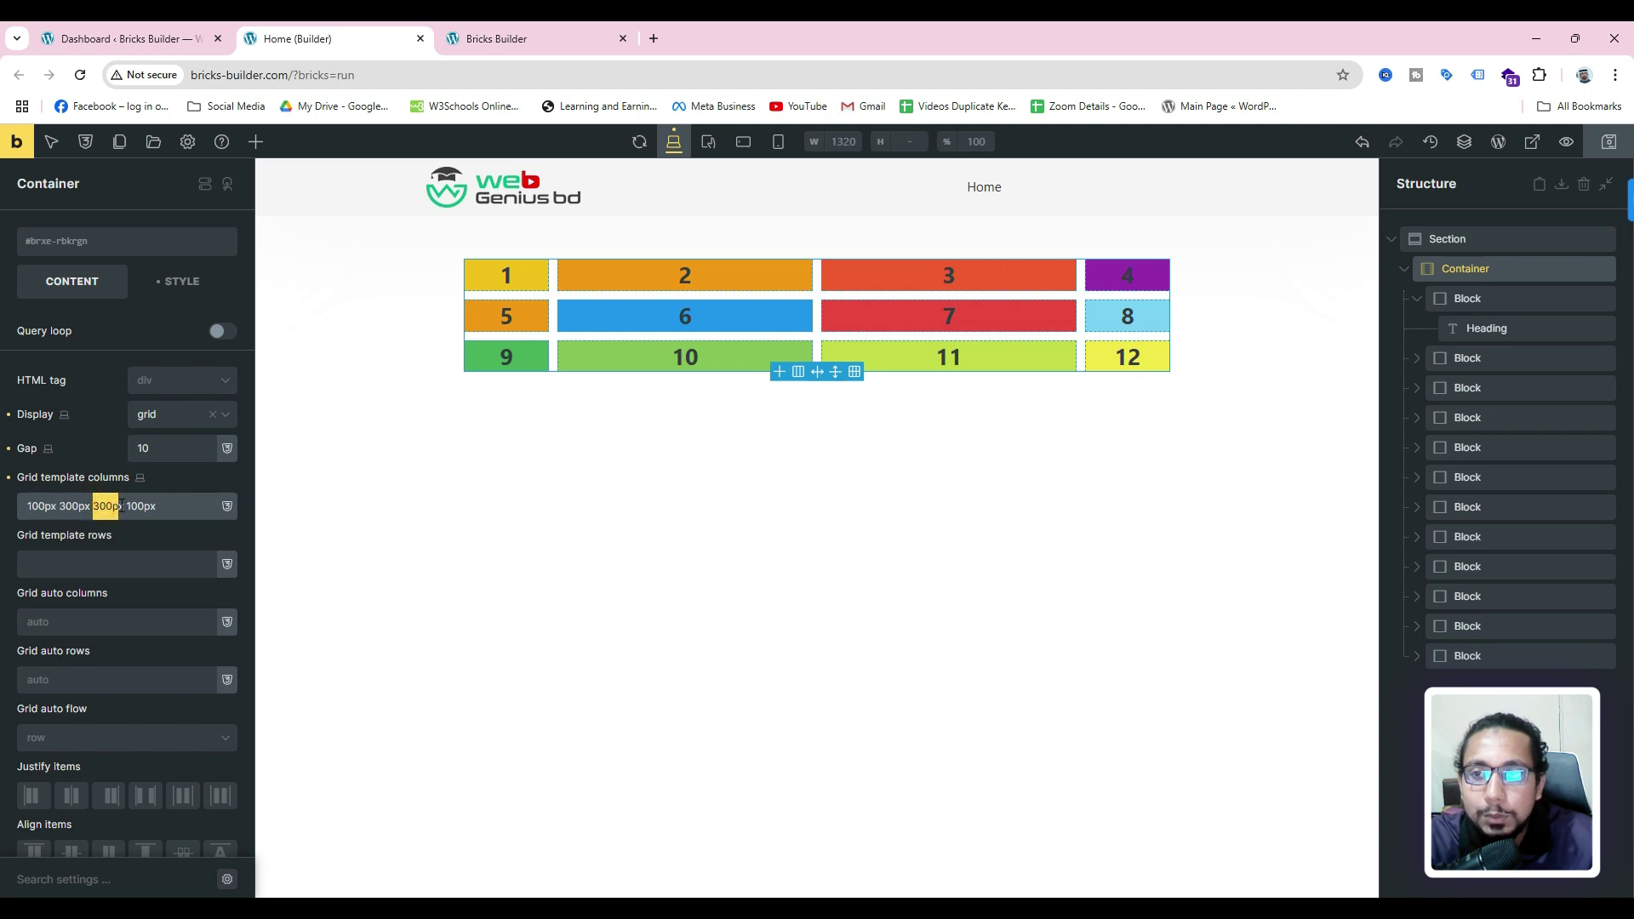
{"action": "key", "text": "BackSpace"}
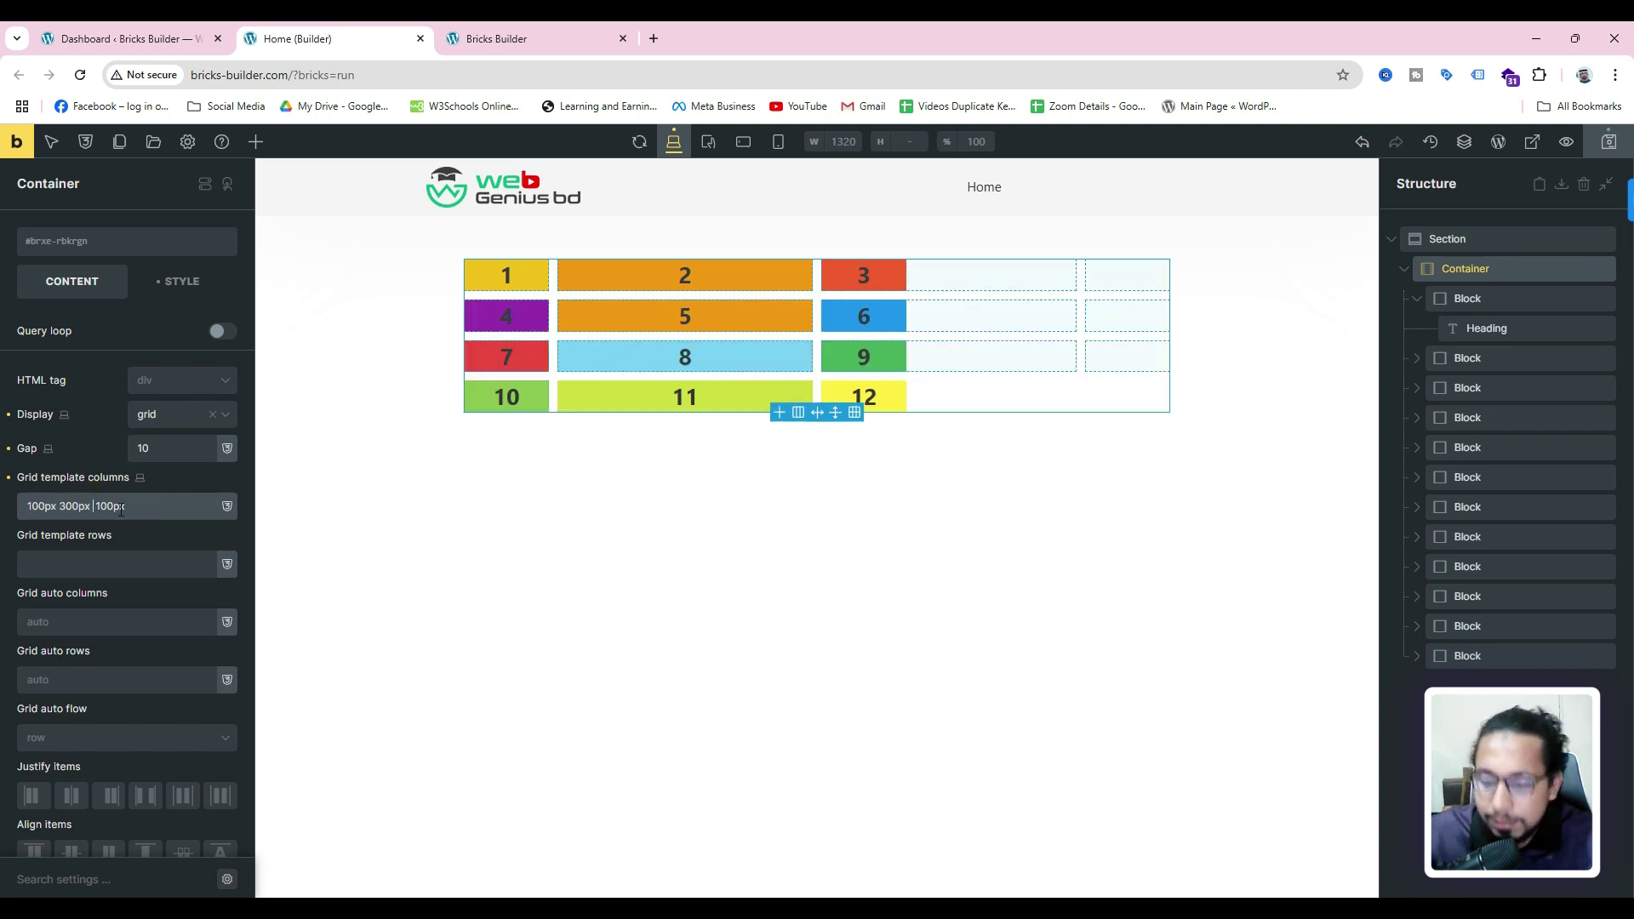
{"action": "key", "text": "BackSpace"}
{"action": "key", "text": "BackSpace"}
{"action": "key", "text": "BackSpace"}
{"action": "key", "text": "BackSpace"}
{"action": "key", "text": "BackSpace"}
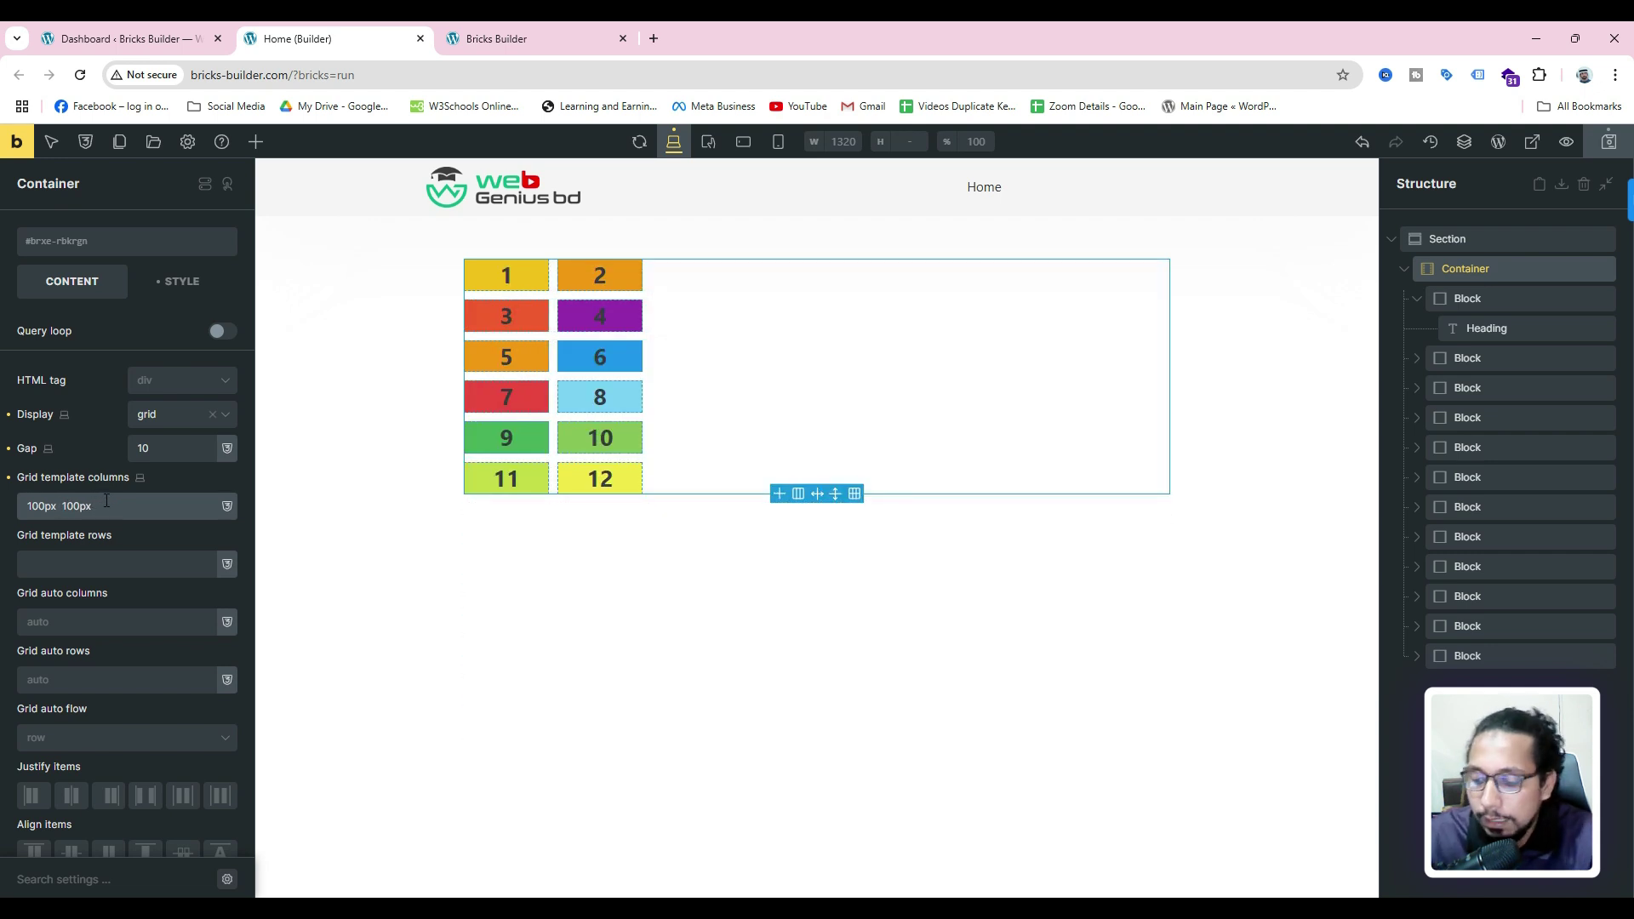
{"action": "type", "text": "rep"}
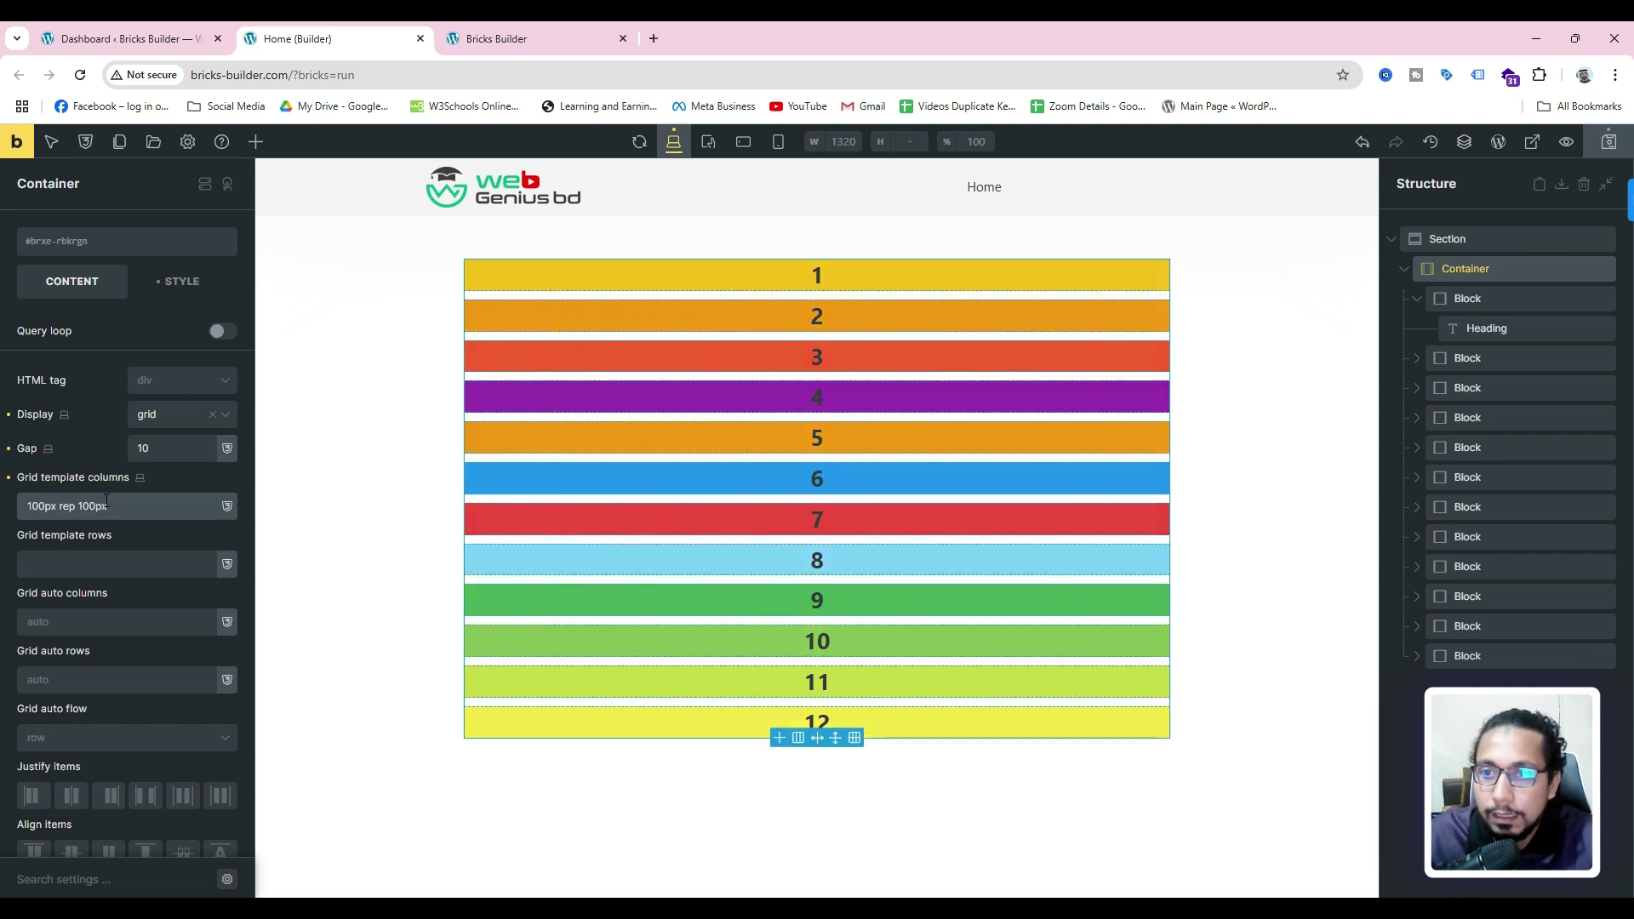
{"action": "type", "text": "eat()"}
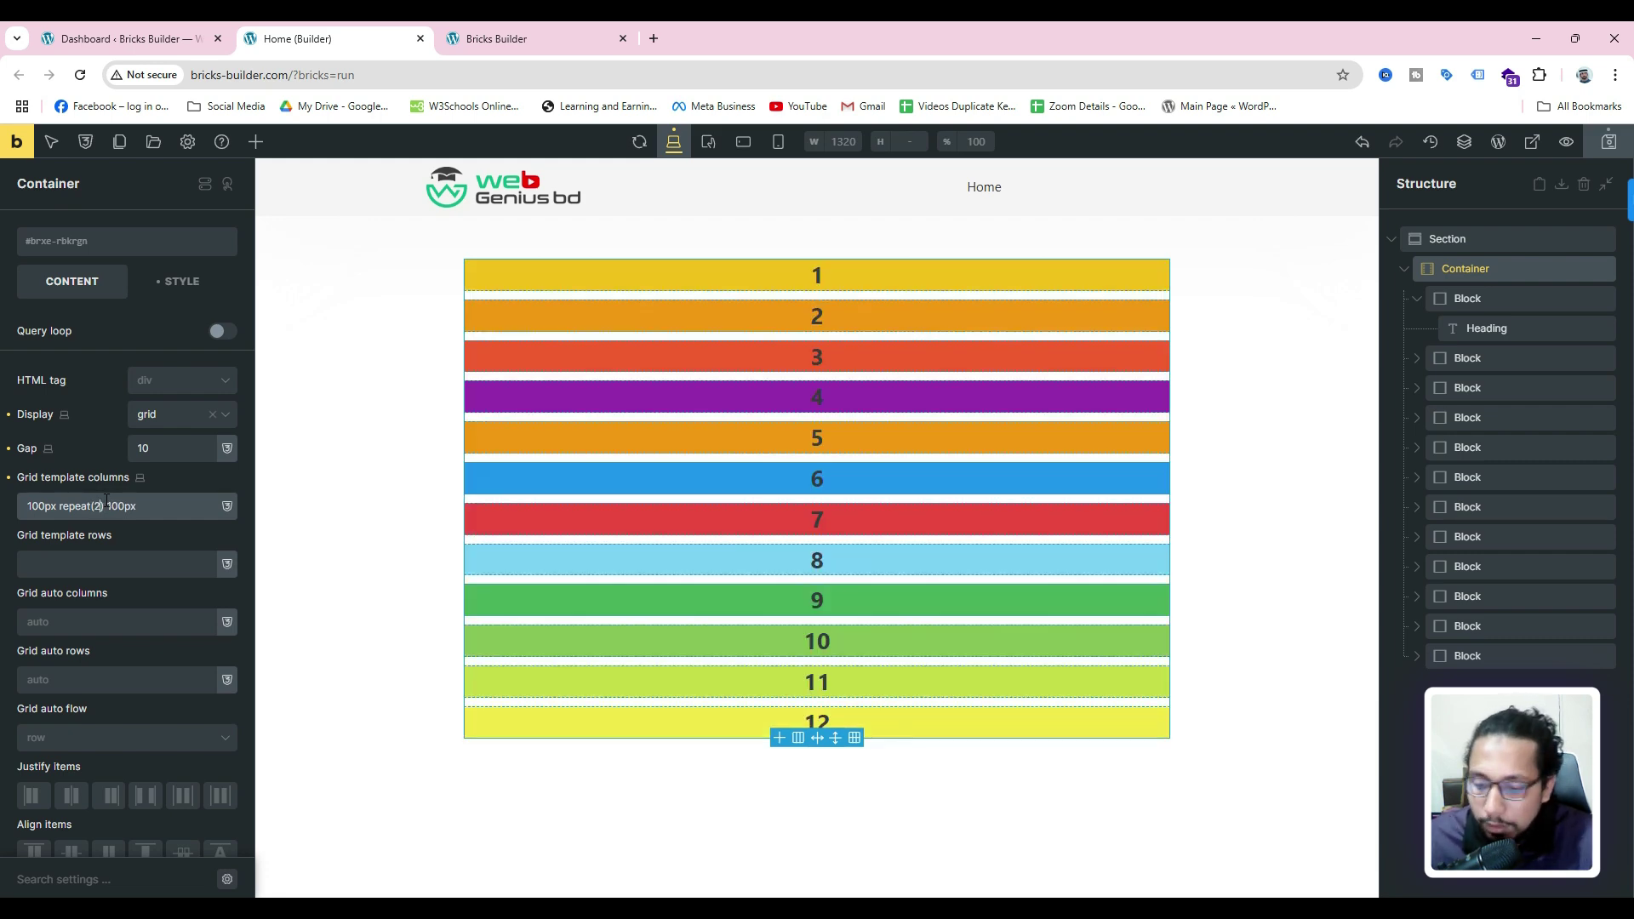
{"action": "type", "text": "200px)"}
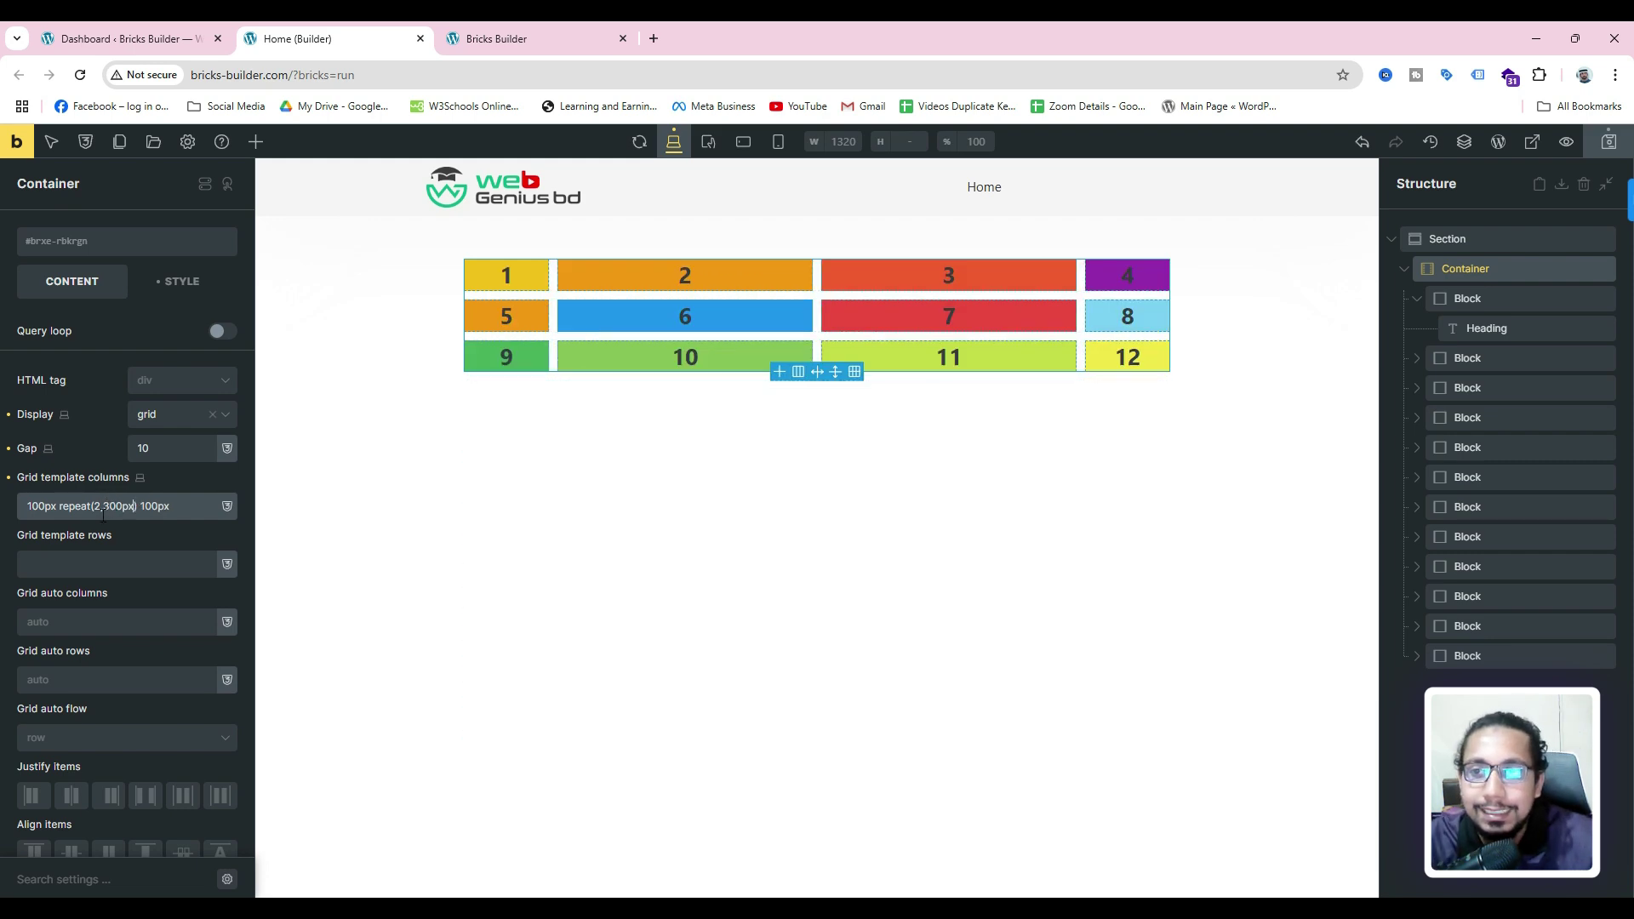
- Change the grid template columns to 100px repeat(3,300px), removing the final 100px column
{"action": "left_click", "coordinate": [120, 503]}
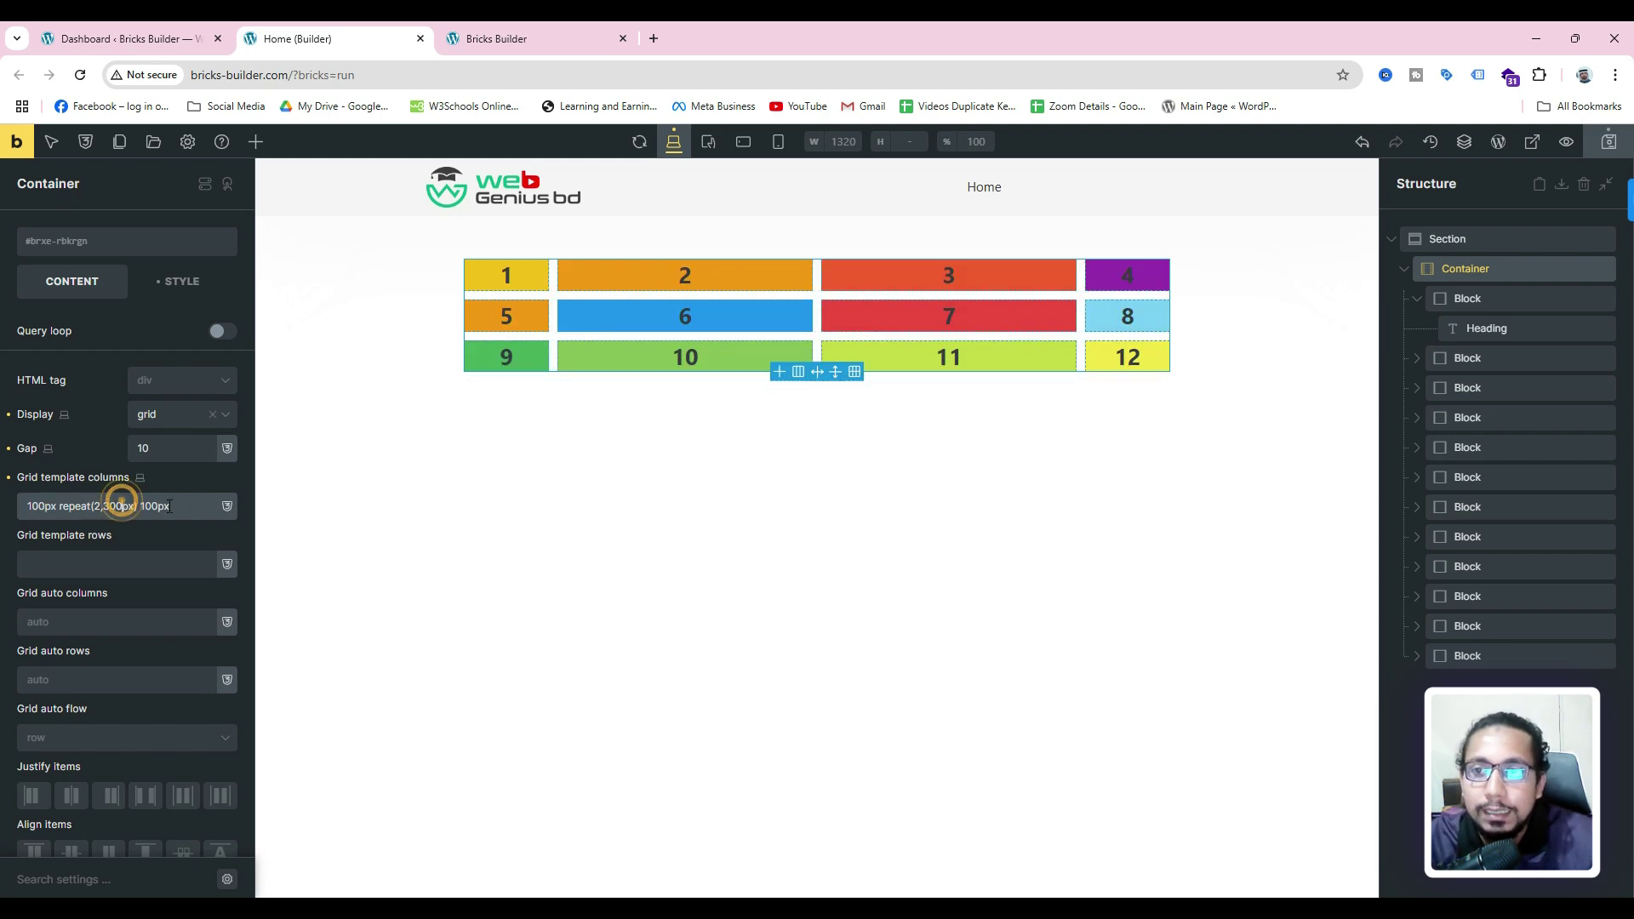
{"action": "left_click_drag", "start_coordinate": [172, 507], "coordinate": [147, 502]}
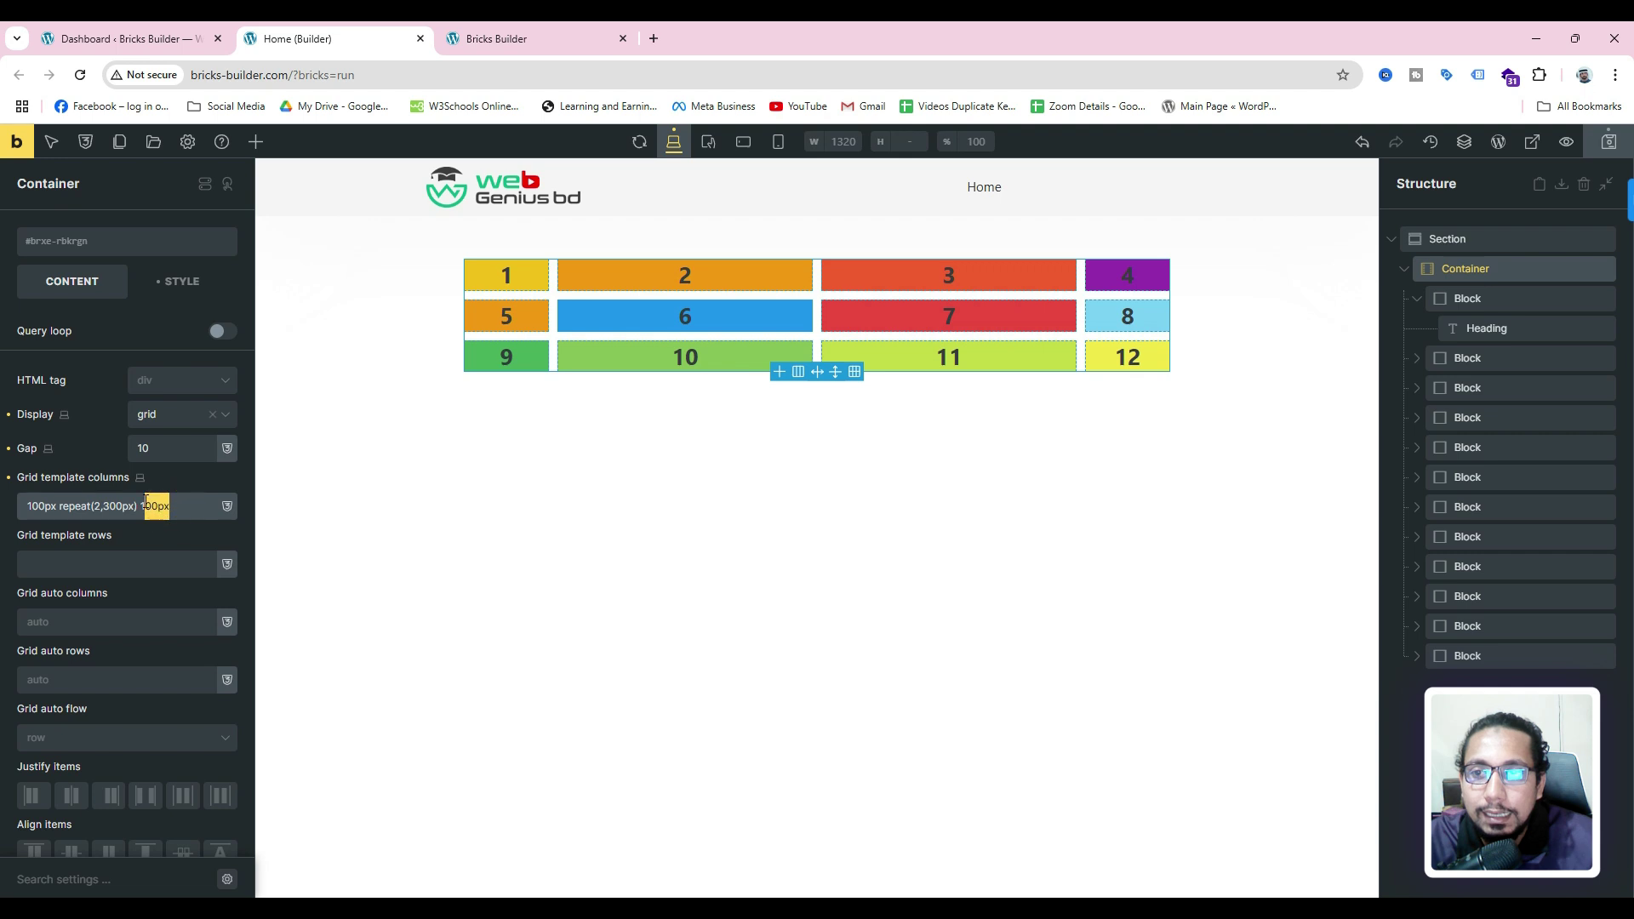
{"action": "left_click", "coordinate": [134, 505]}
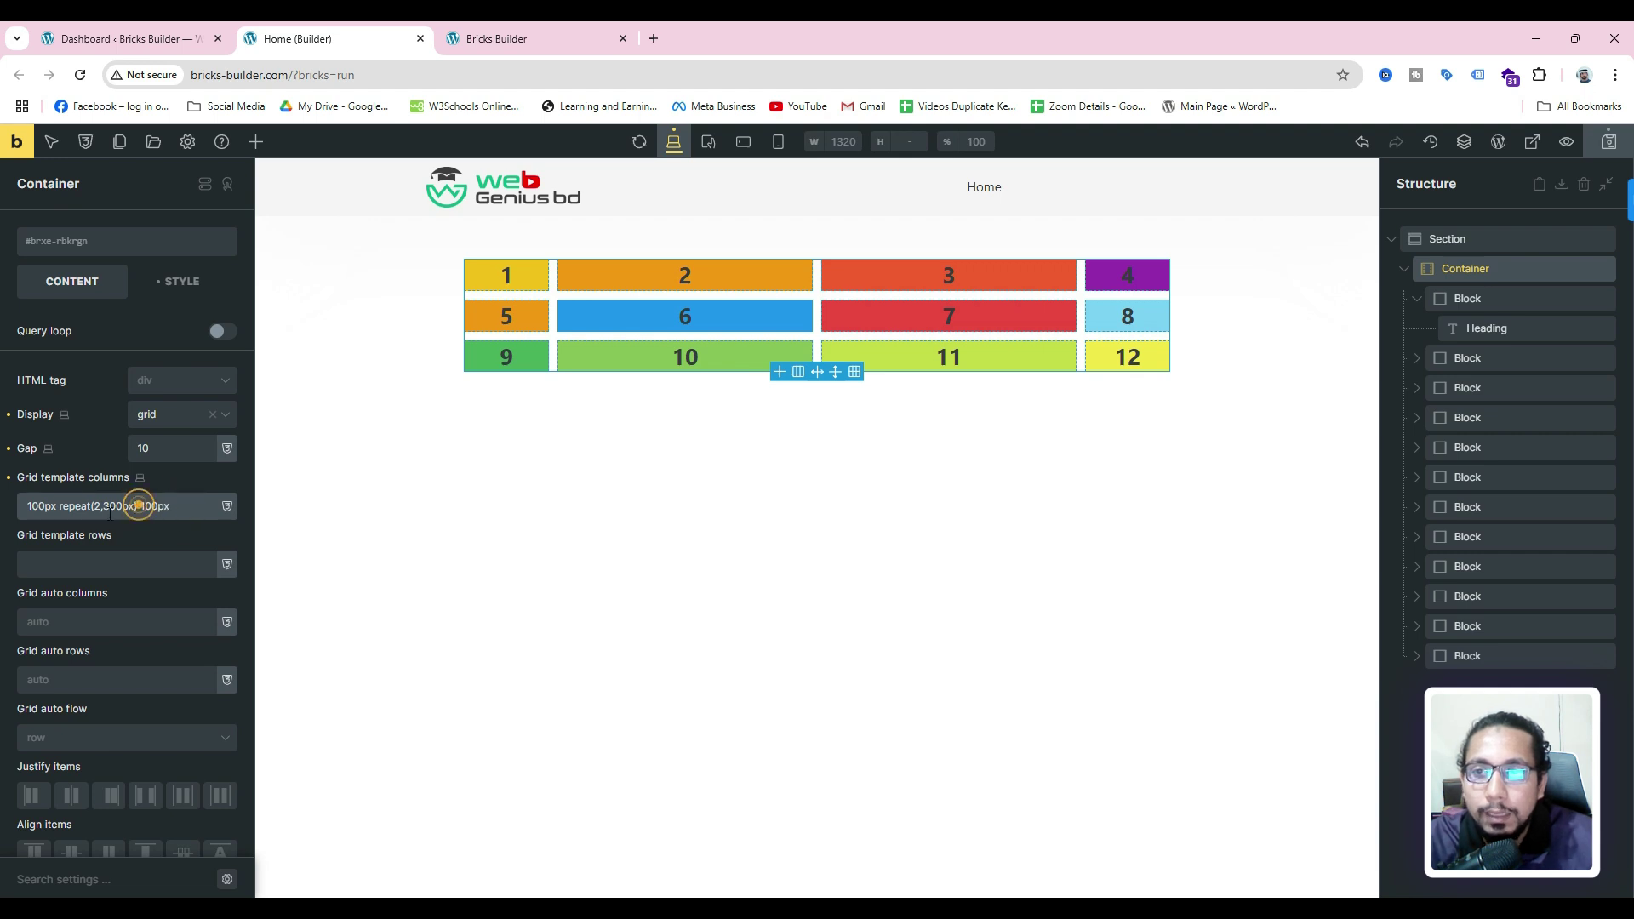
{"action": "left_click", "coordinate": [109, 502]}
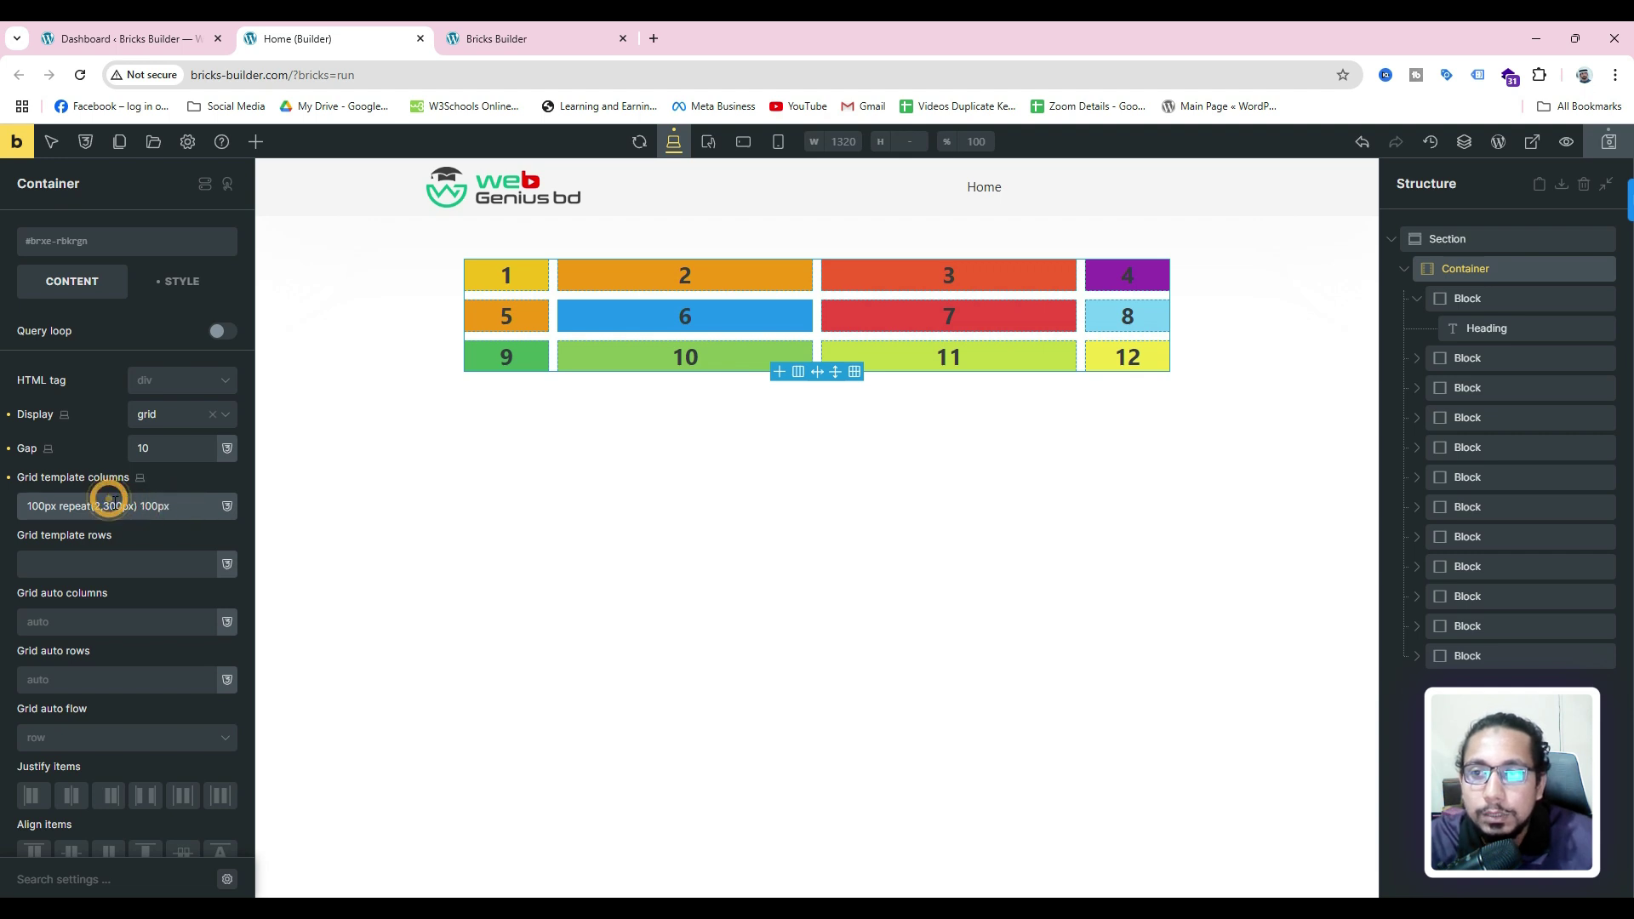
{"action": "double_click", "coordinate": [98, 505]}
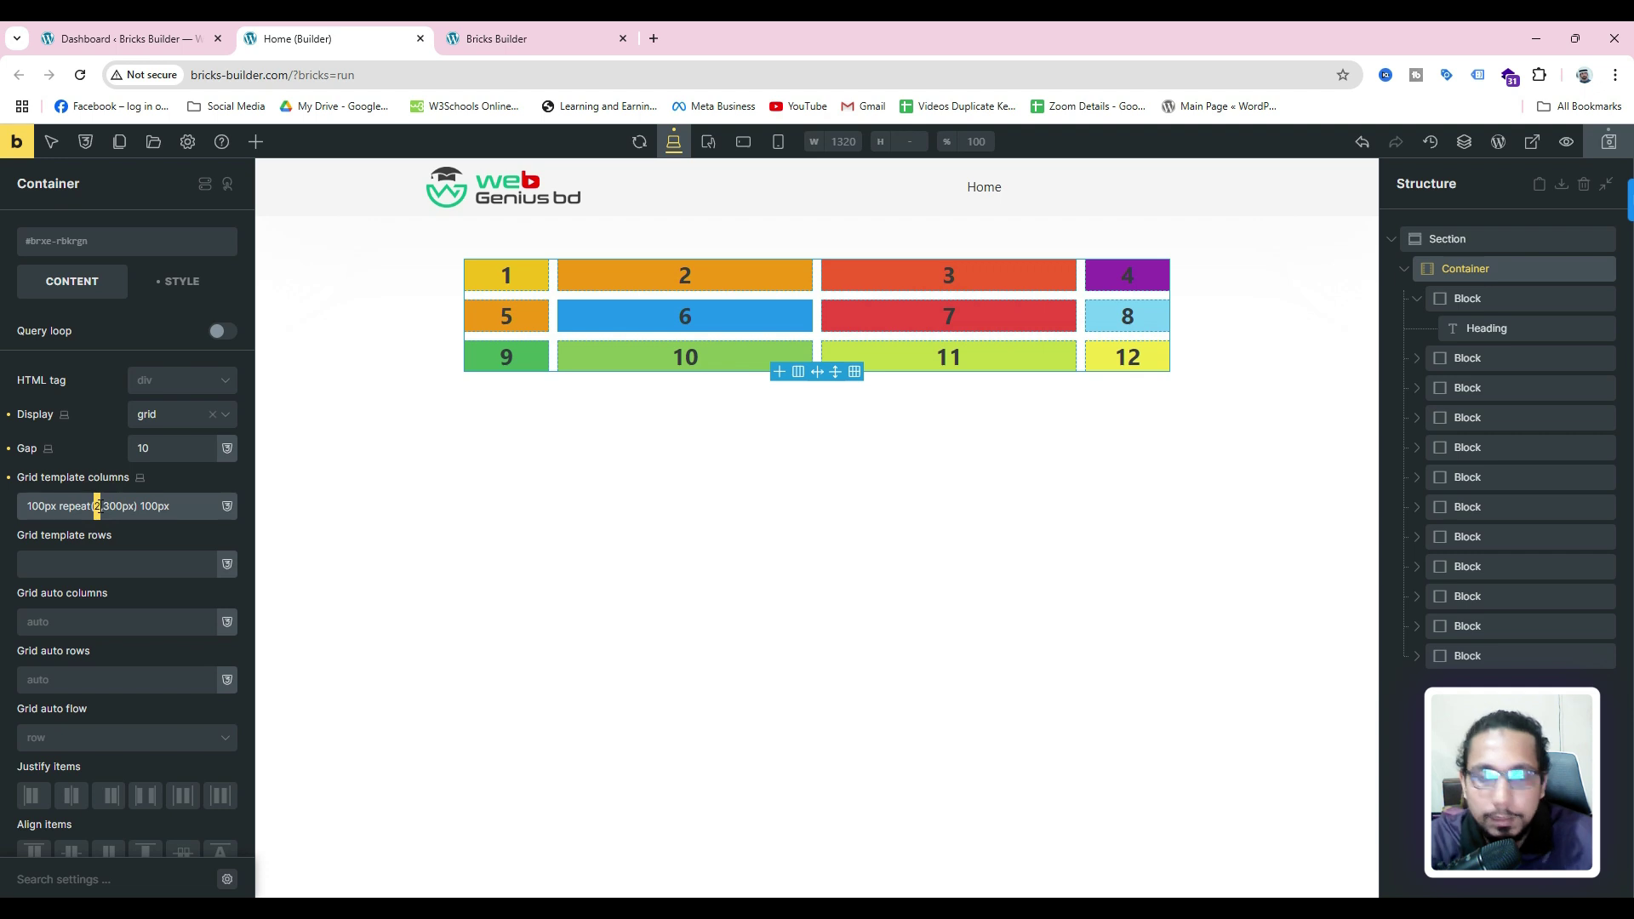
{"action": "type", "text": "3"}
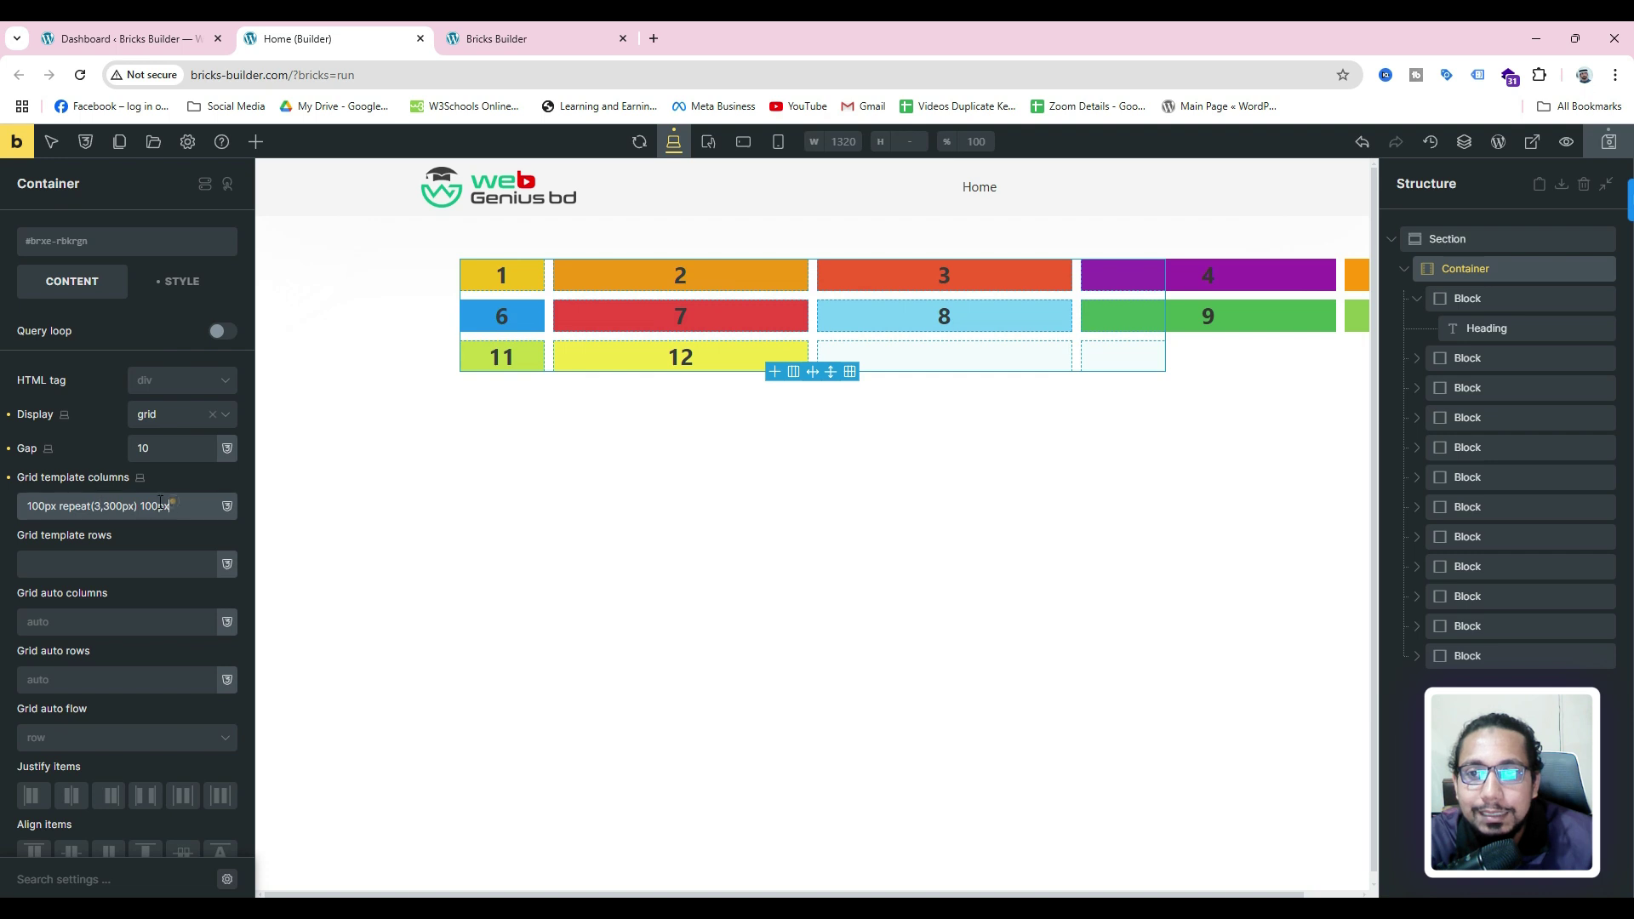
{"action": "left_click_drag", "start_coordinate": [170, 505], "coordinate": [143, 506]}
{"action": "key", "text": "BackSpace"}
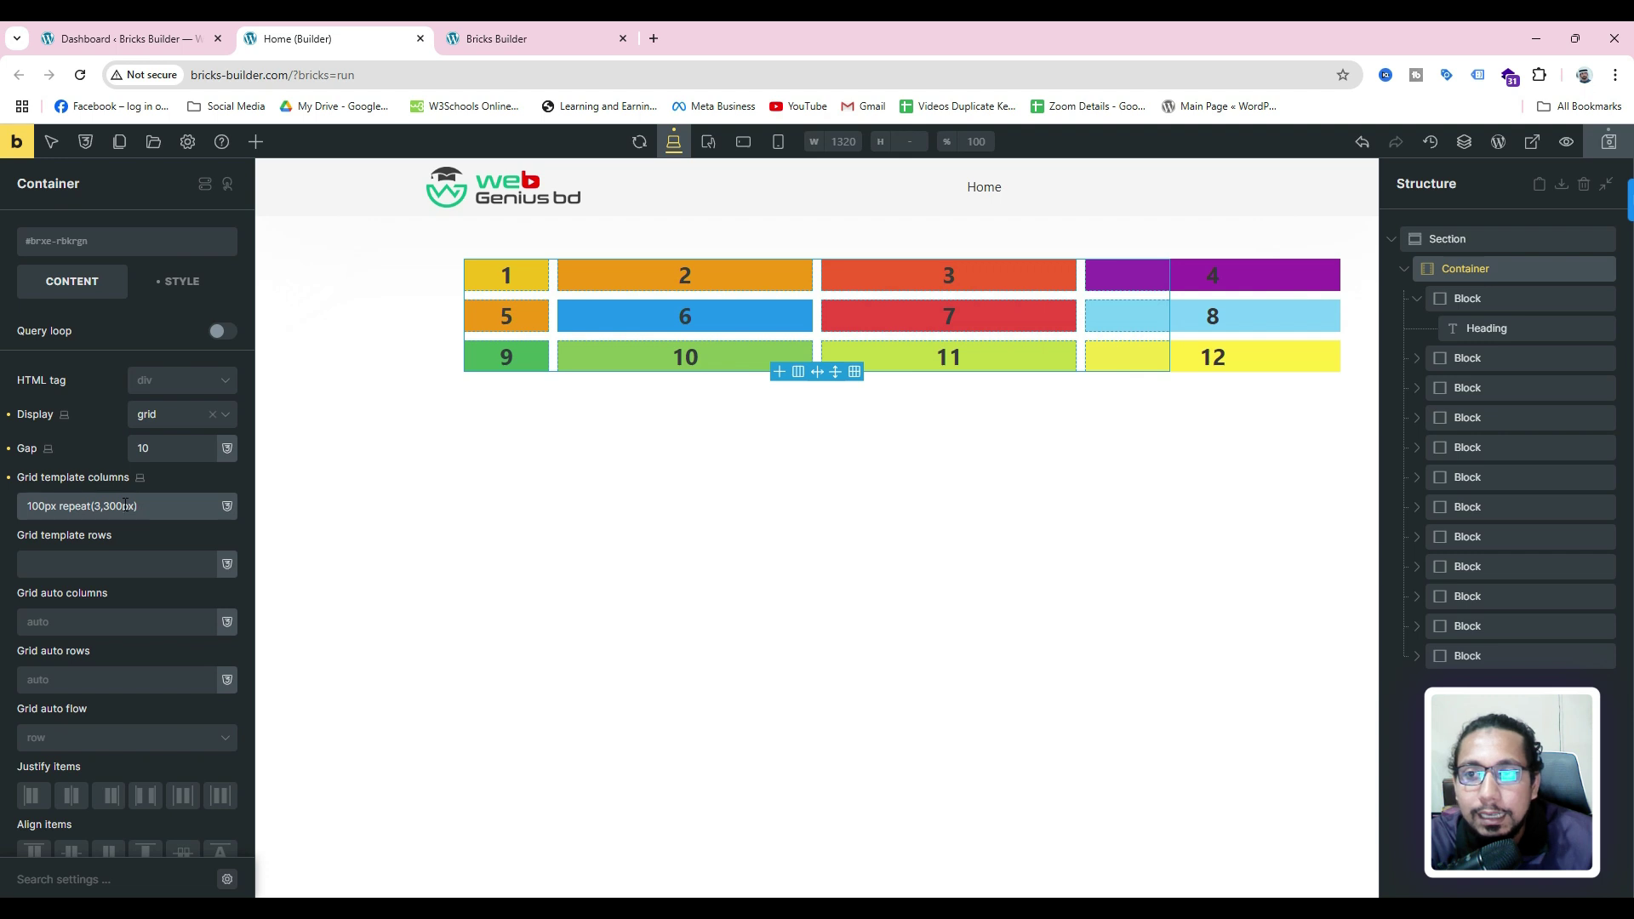
- Set the container's width to 1030
{"action": "left_click", "coordinate": [179, 281]}
{"action": "left_click", "coordinate": [141, 724]}
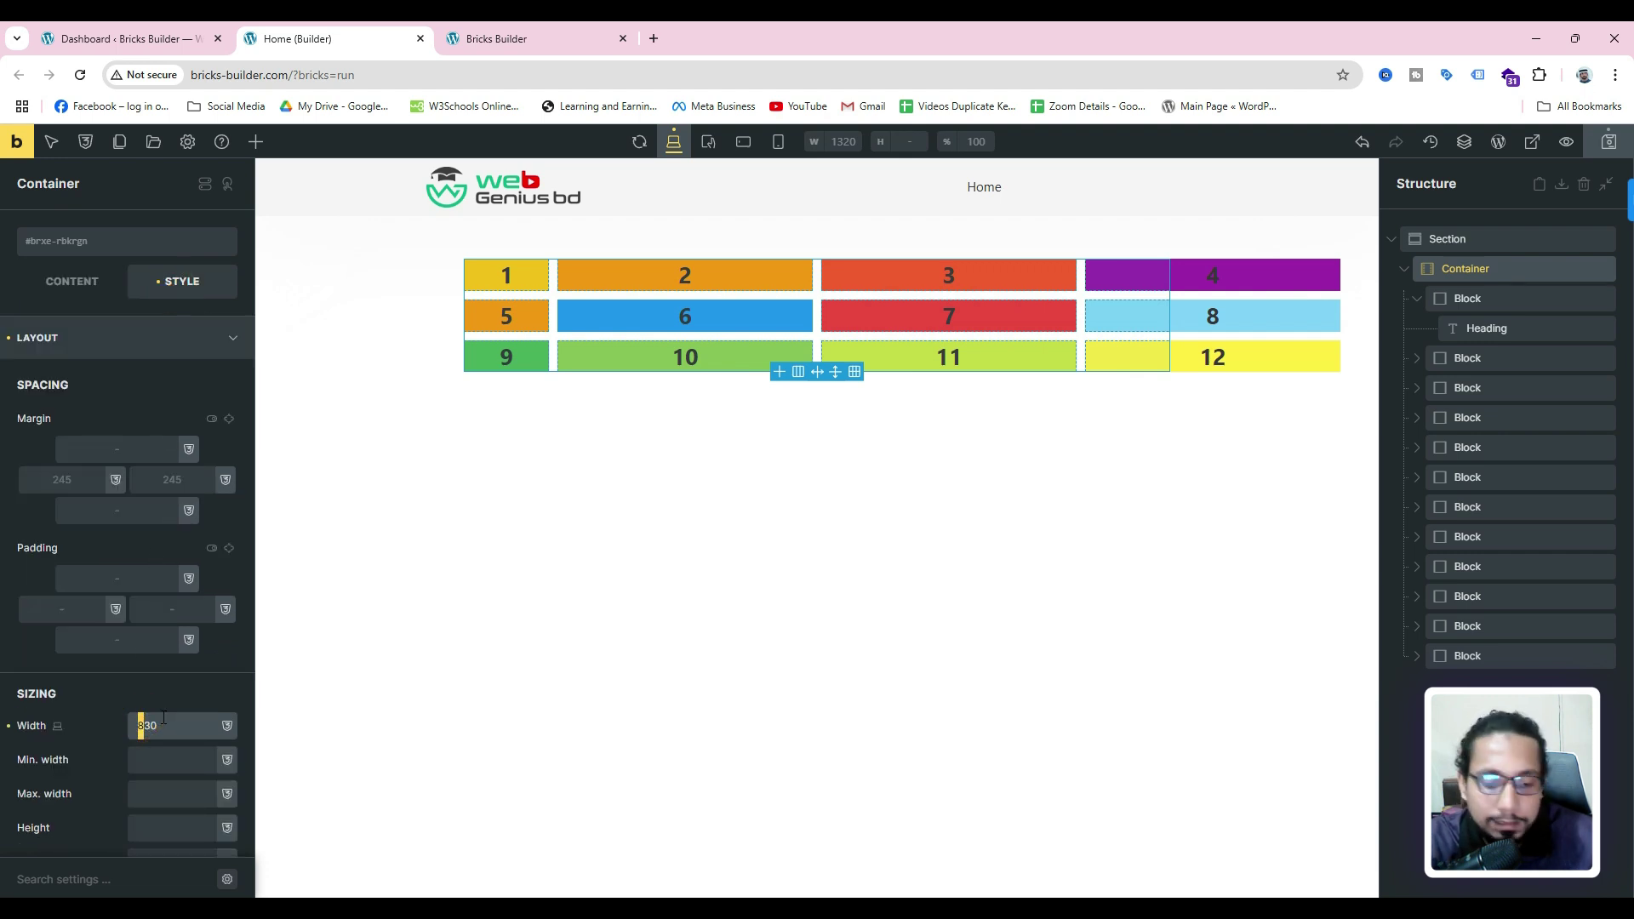
{"action": "type", "text": "1030"}
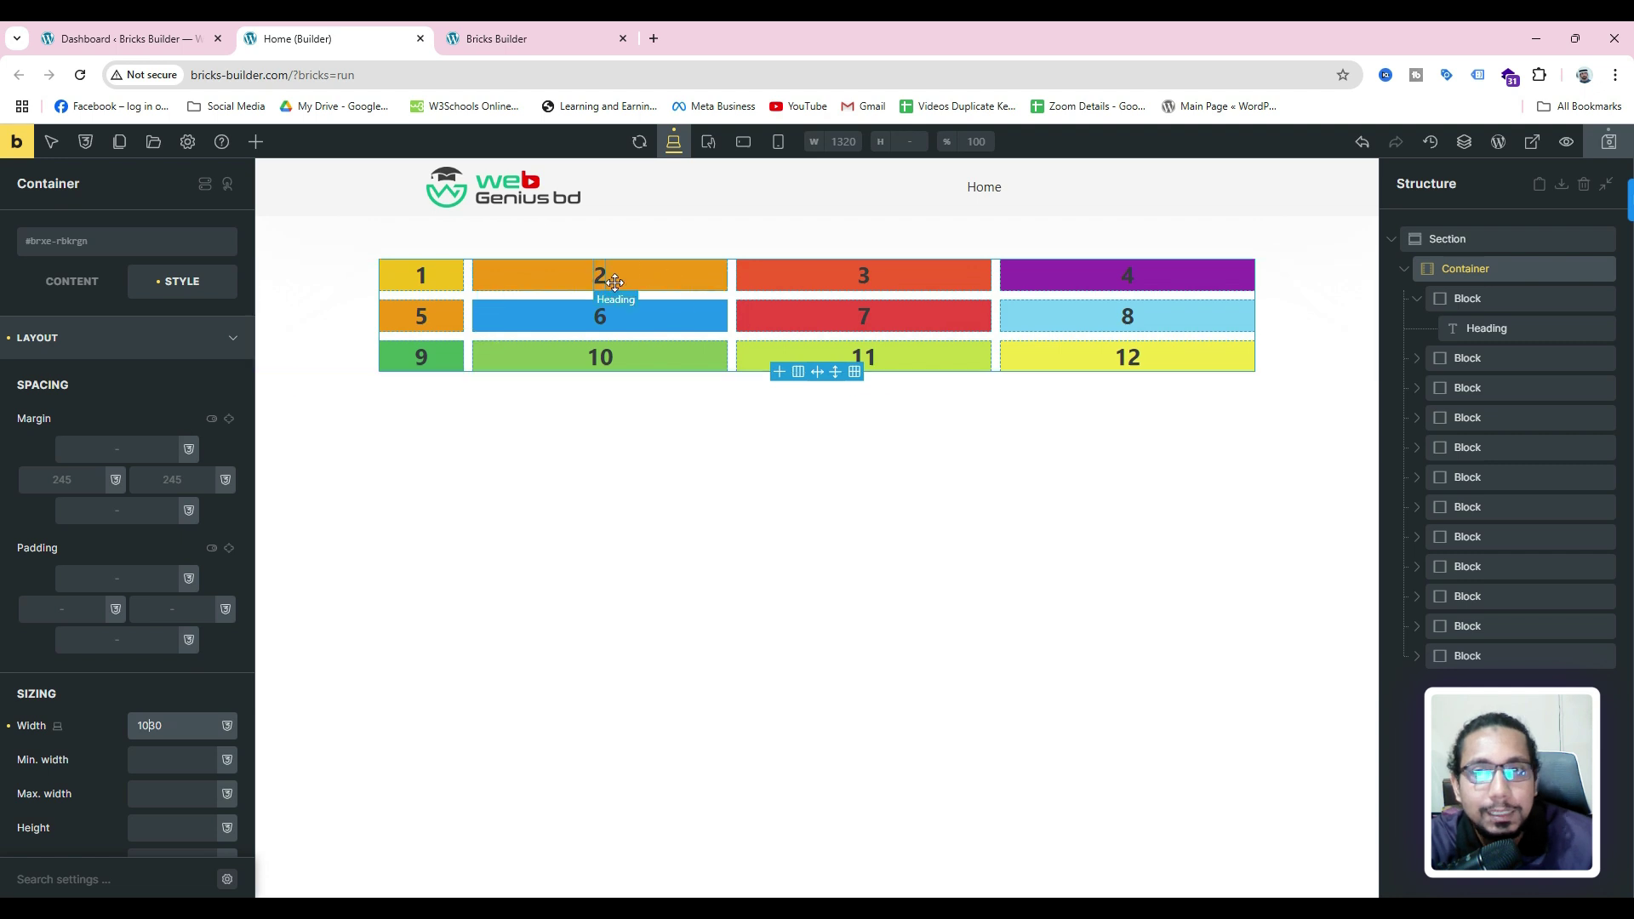
- Set the container's width to 830 and its grid template columns to 100px repeat(2,300px) 100px
{"action": "left_click", "coordinate": [1480, 270]}
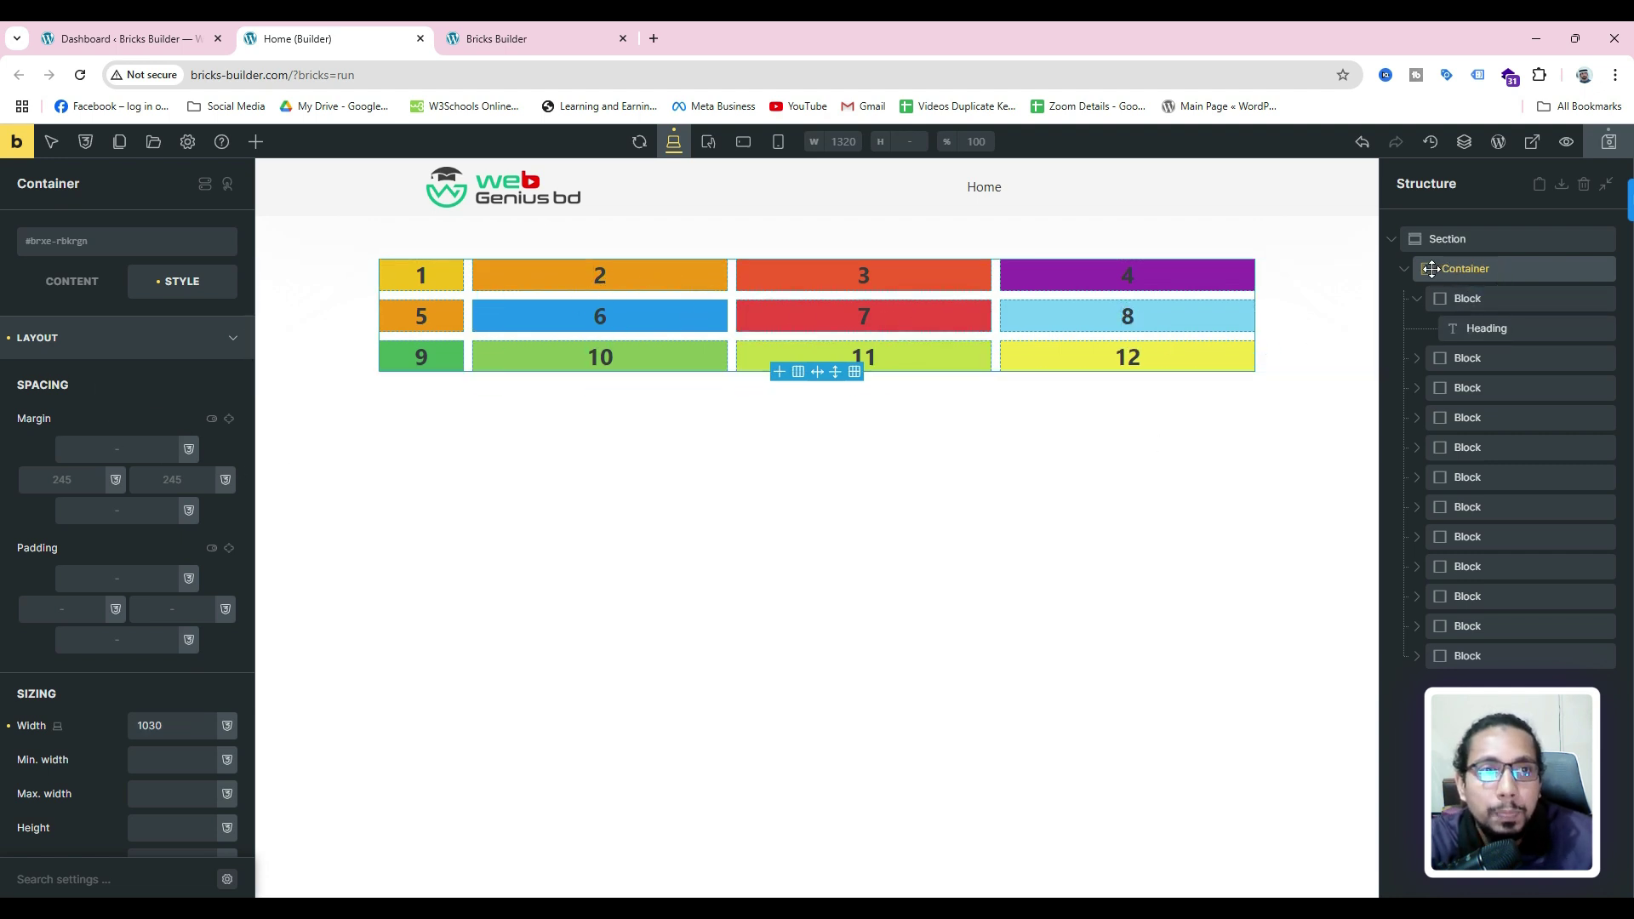
{"action": "left_click", "coordinate": [145, 722]}
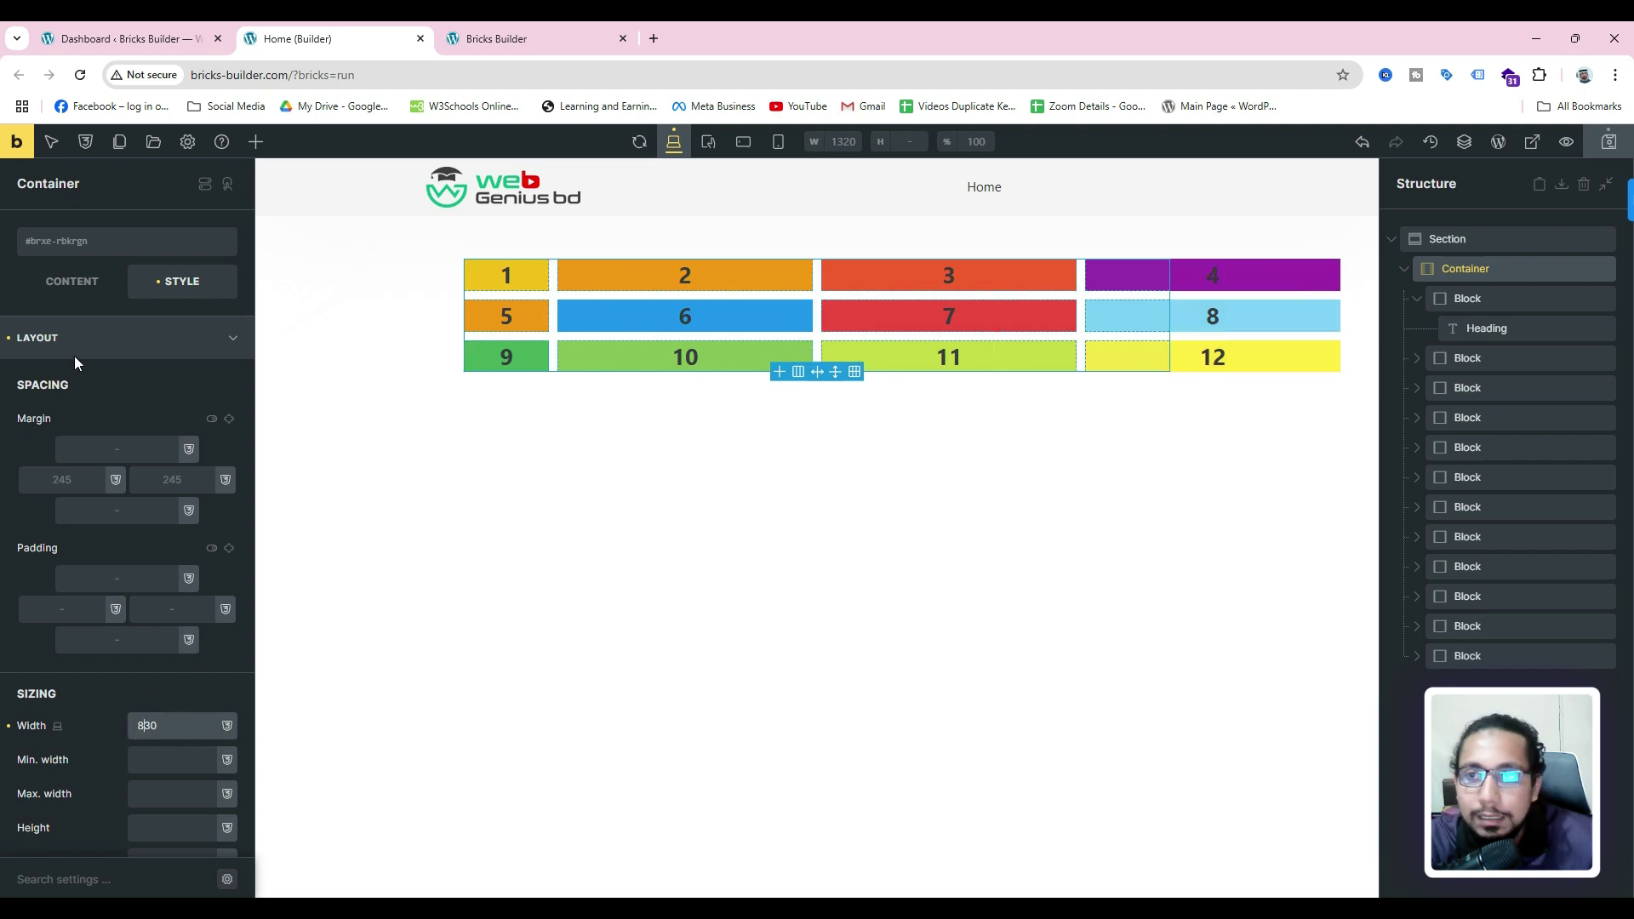
{"action": "left_click", "coordinate": [71, 281]}
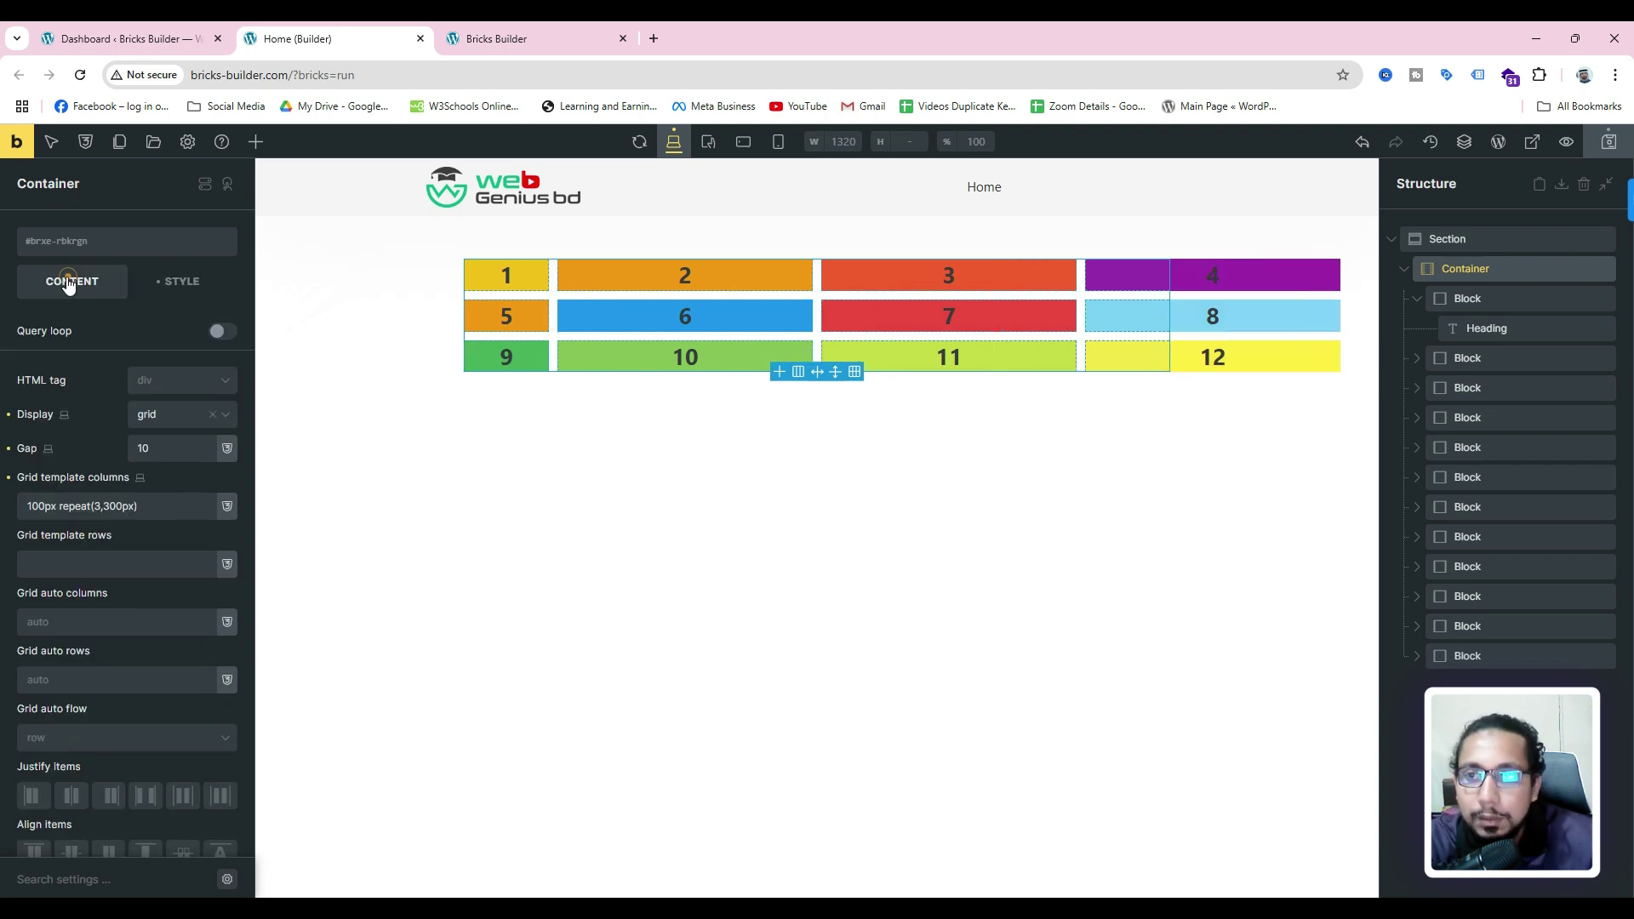
{"action": "left_click", "coordinate": [102, 504]}
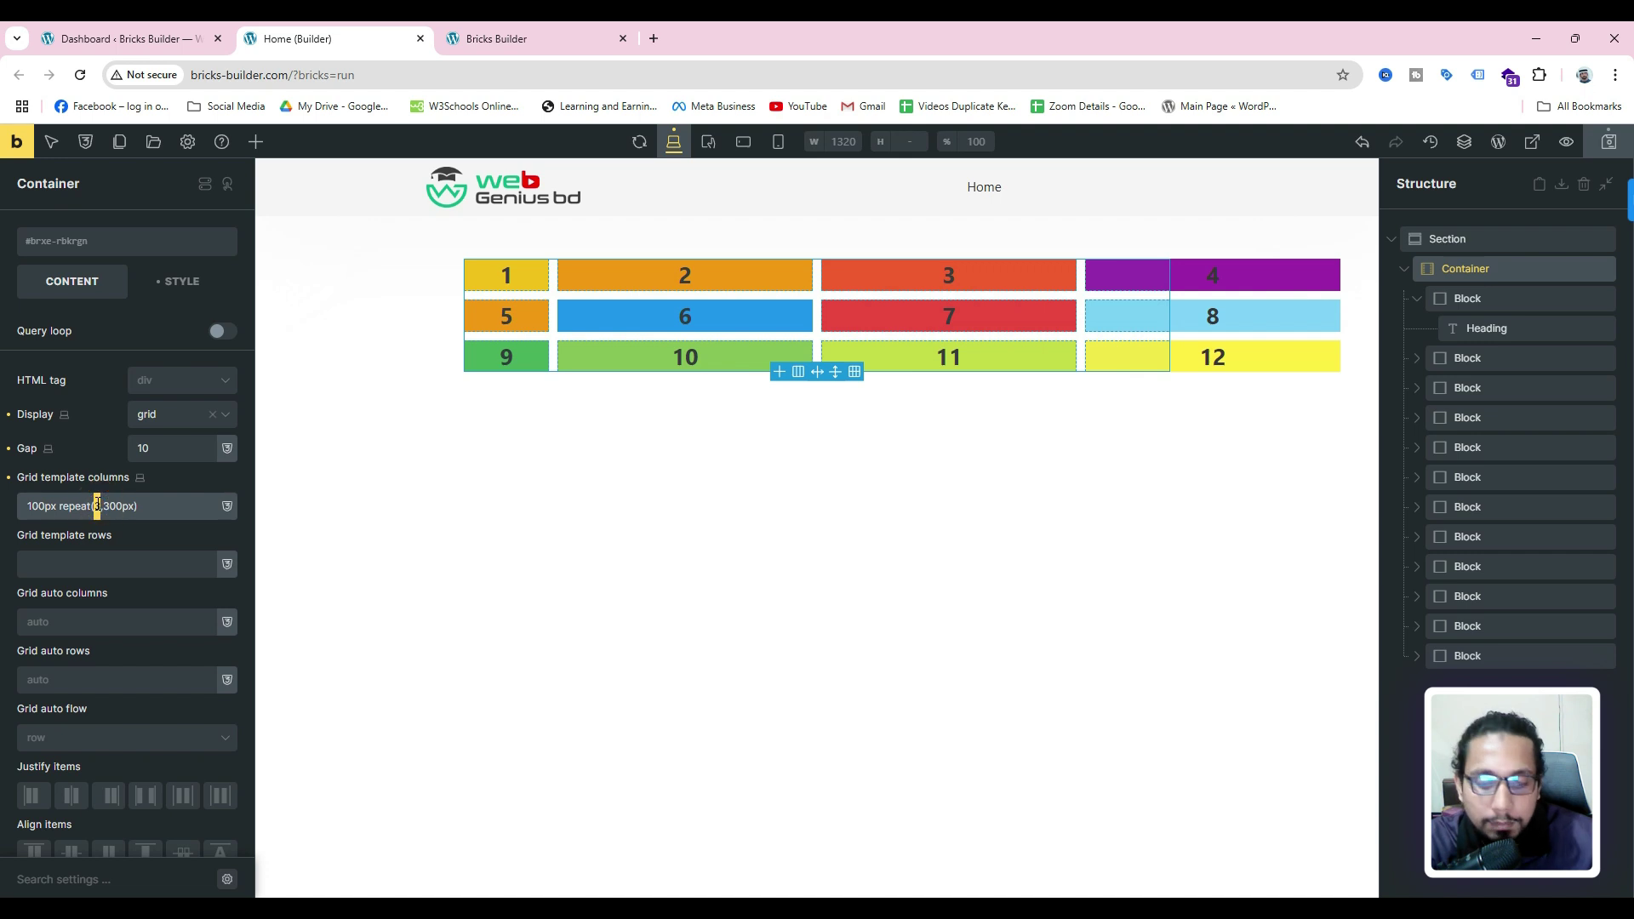
{"action": "key", "text": "BackSpace"}
{"action": "type", "text": "2"}
{"action": "left_click", "coordinate": [162, 505]}
{"action": "type", "text": "100"}
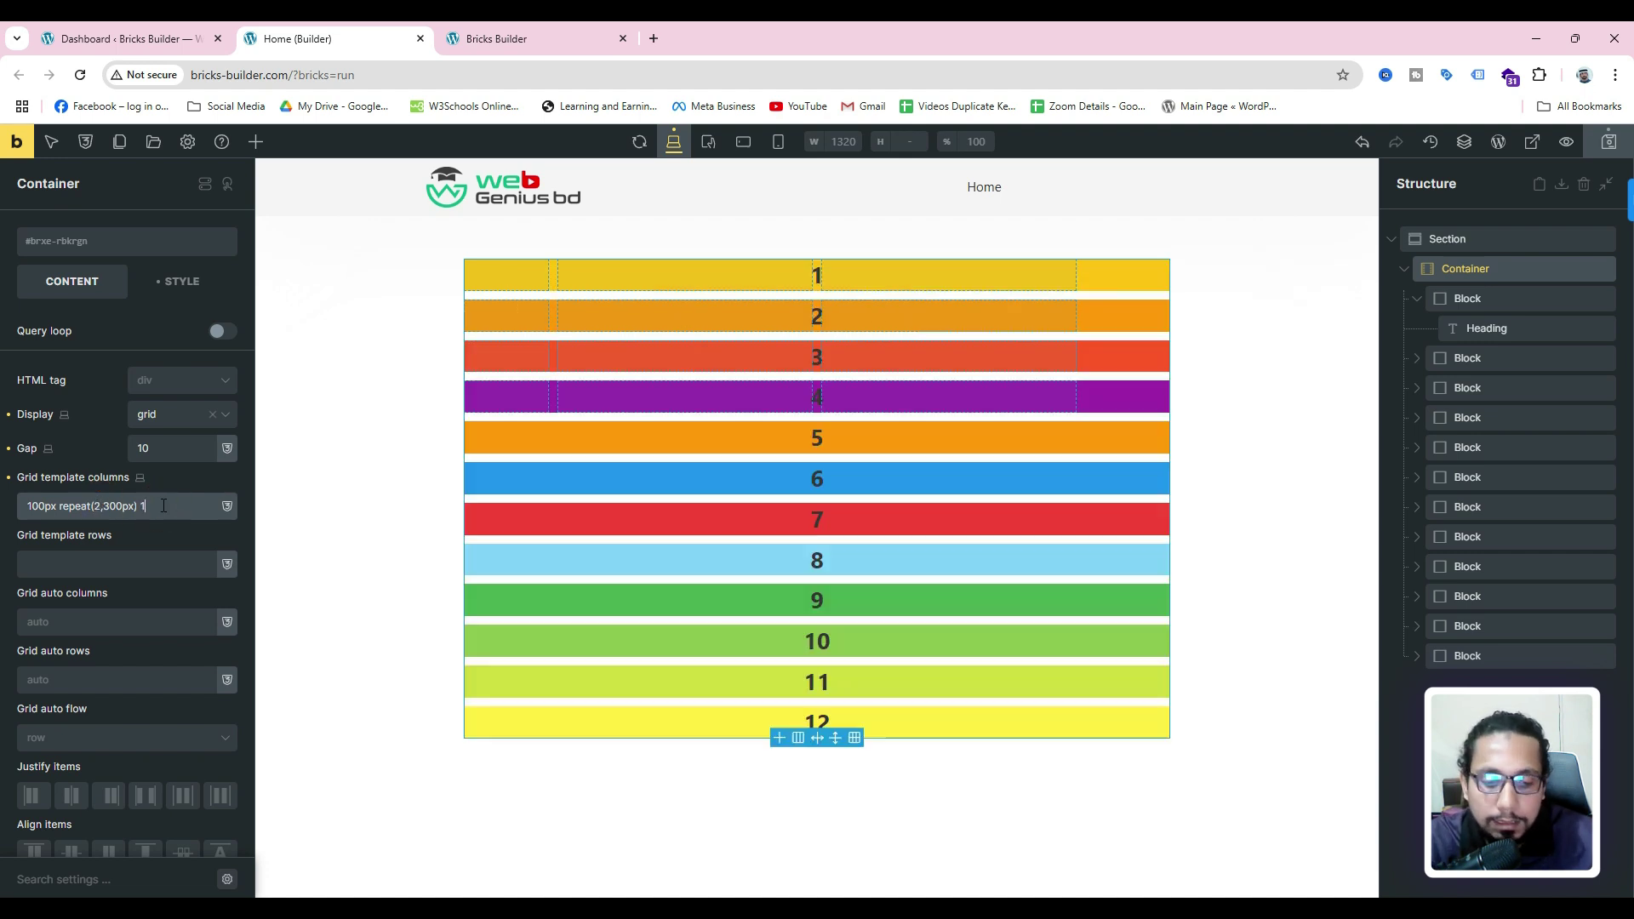
{"action": "type", "text": "px"}
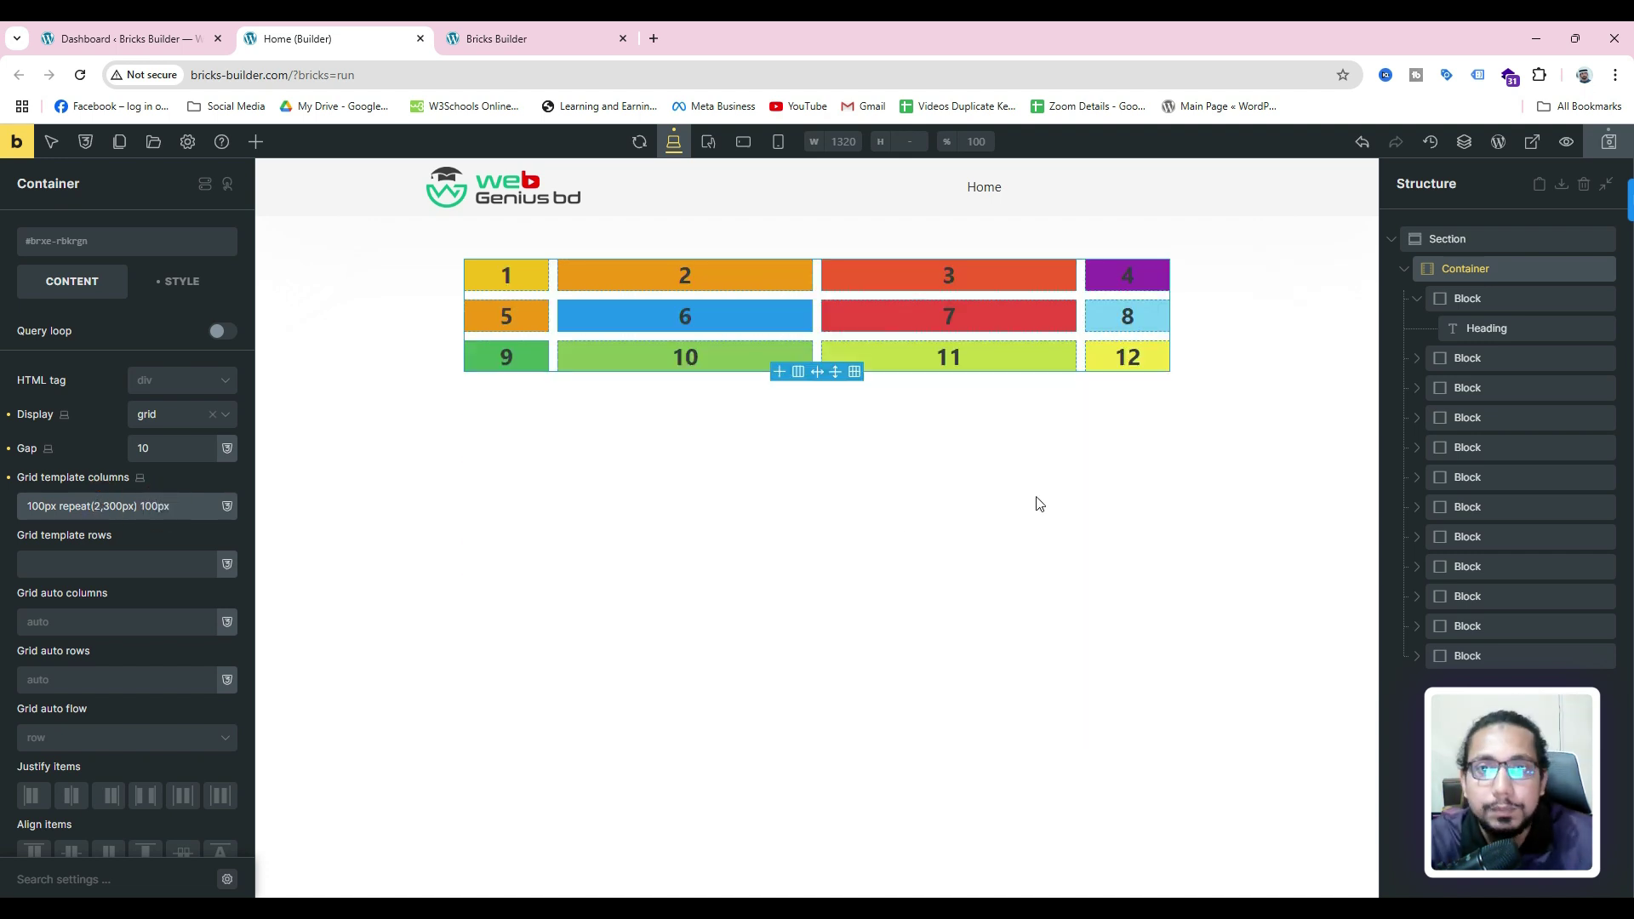
{"action": "left_click", "coordinate": [1065, 537]}
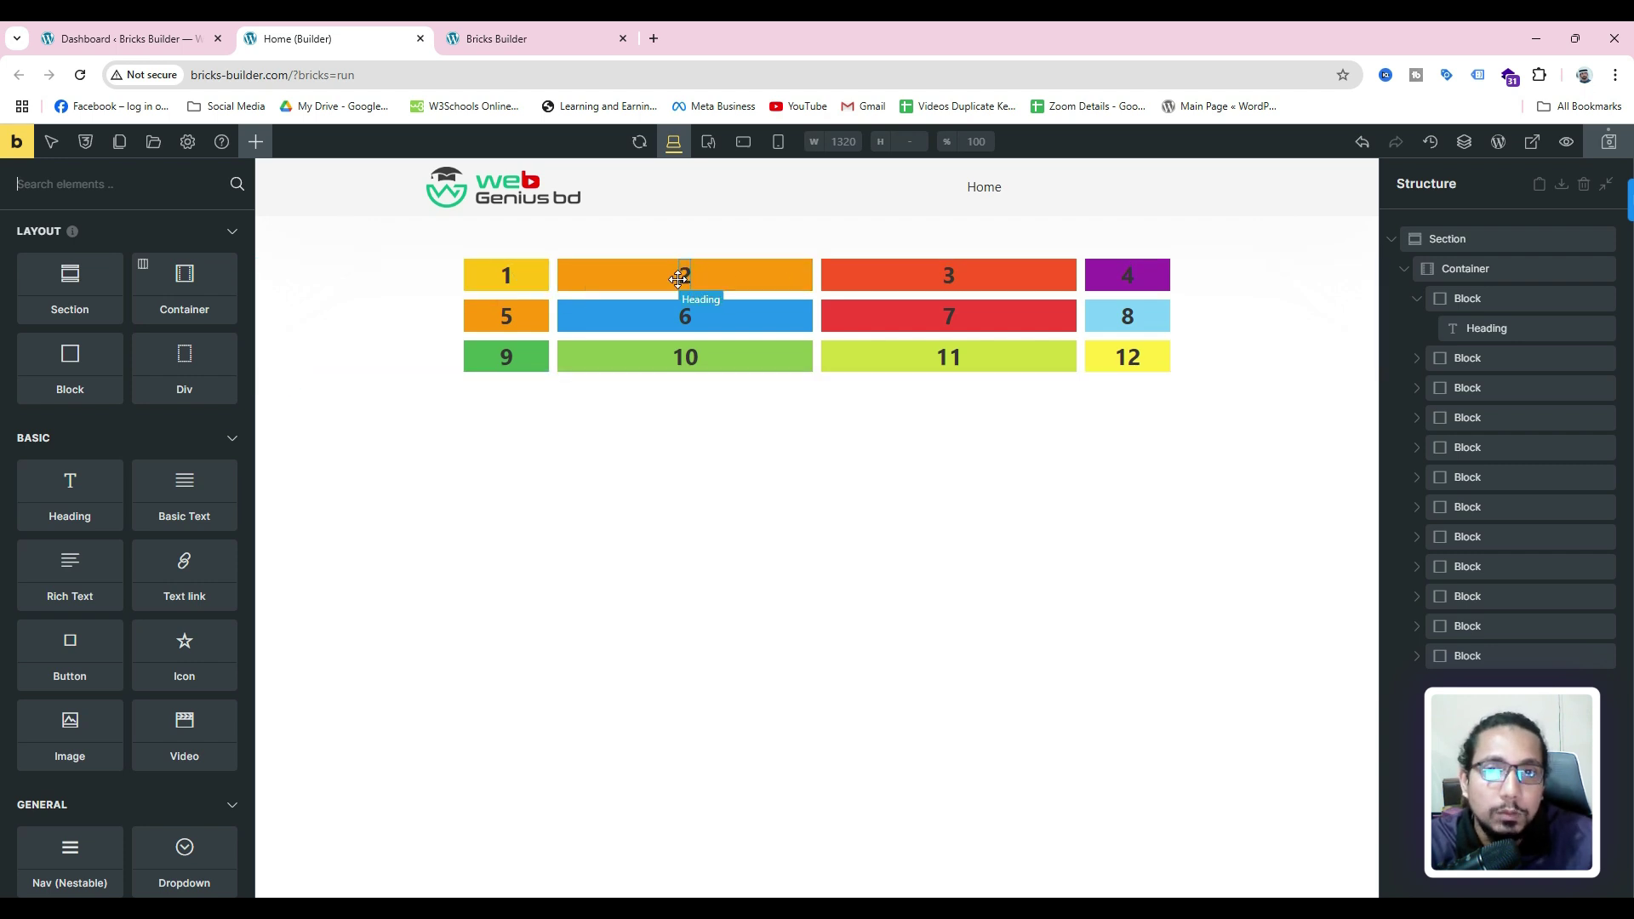
- Set block 1's grid column to 1/3 so that it spans the first two columns
{"action": "left_click", "coordinate": [1466, 299]}
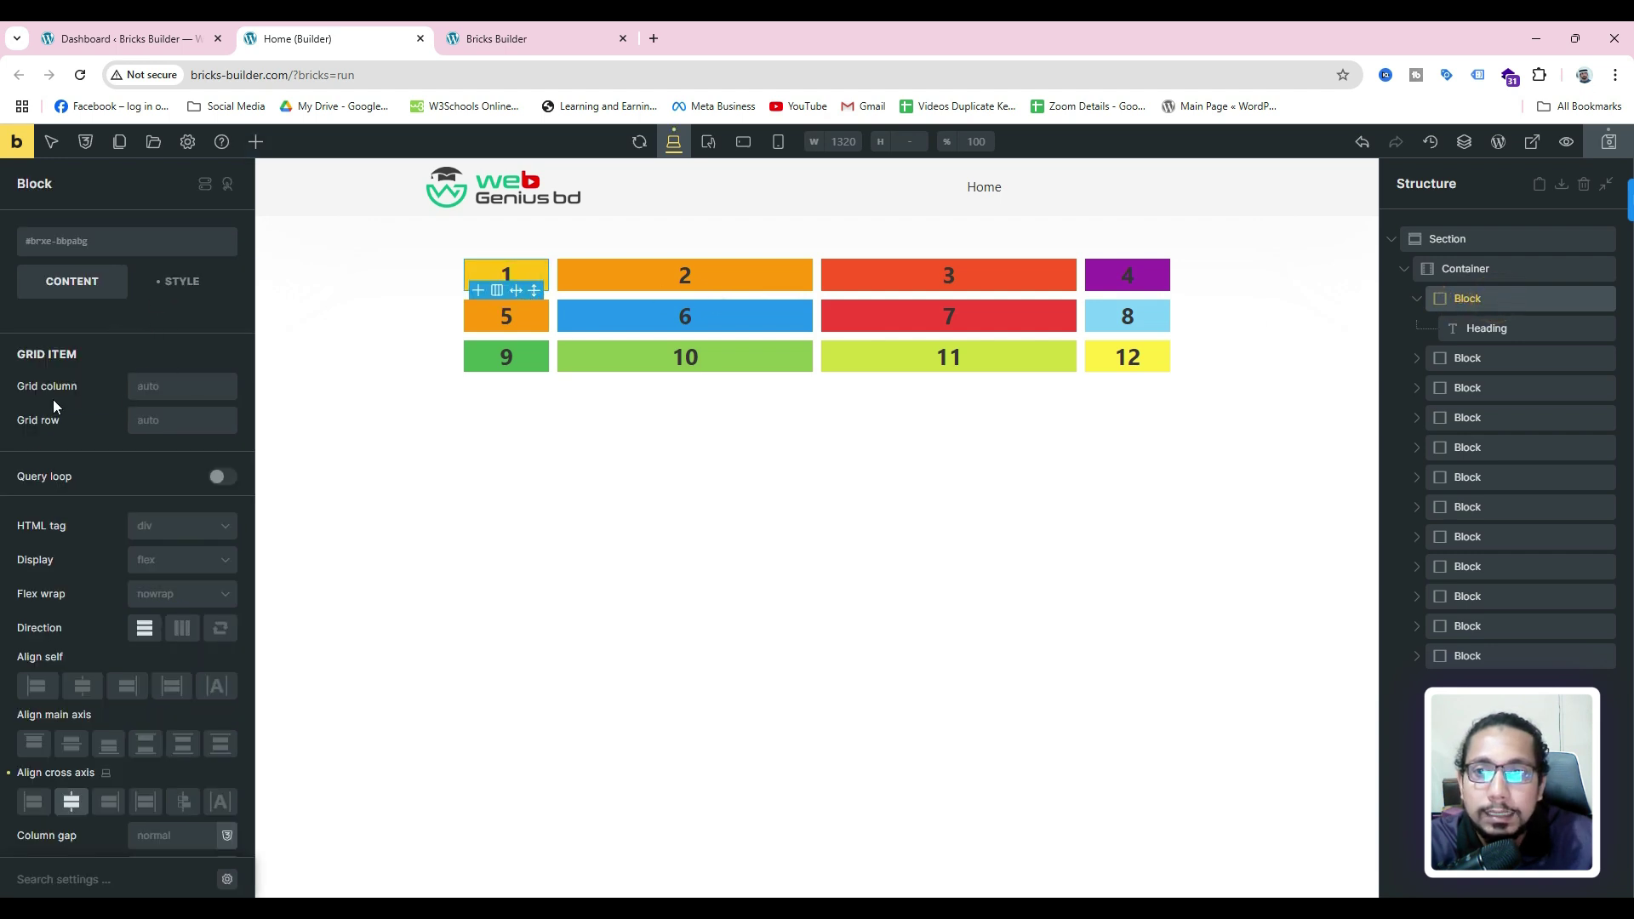
{"action": "left_click", "coordinate": [185, 386]}
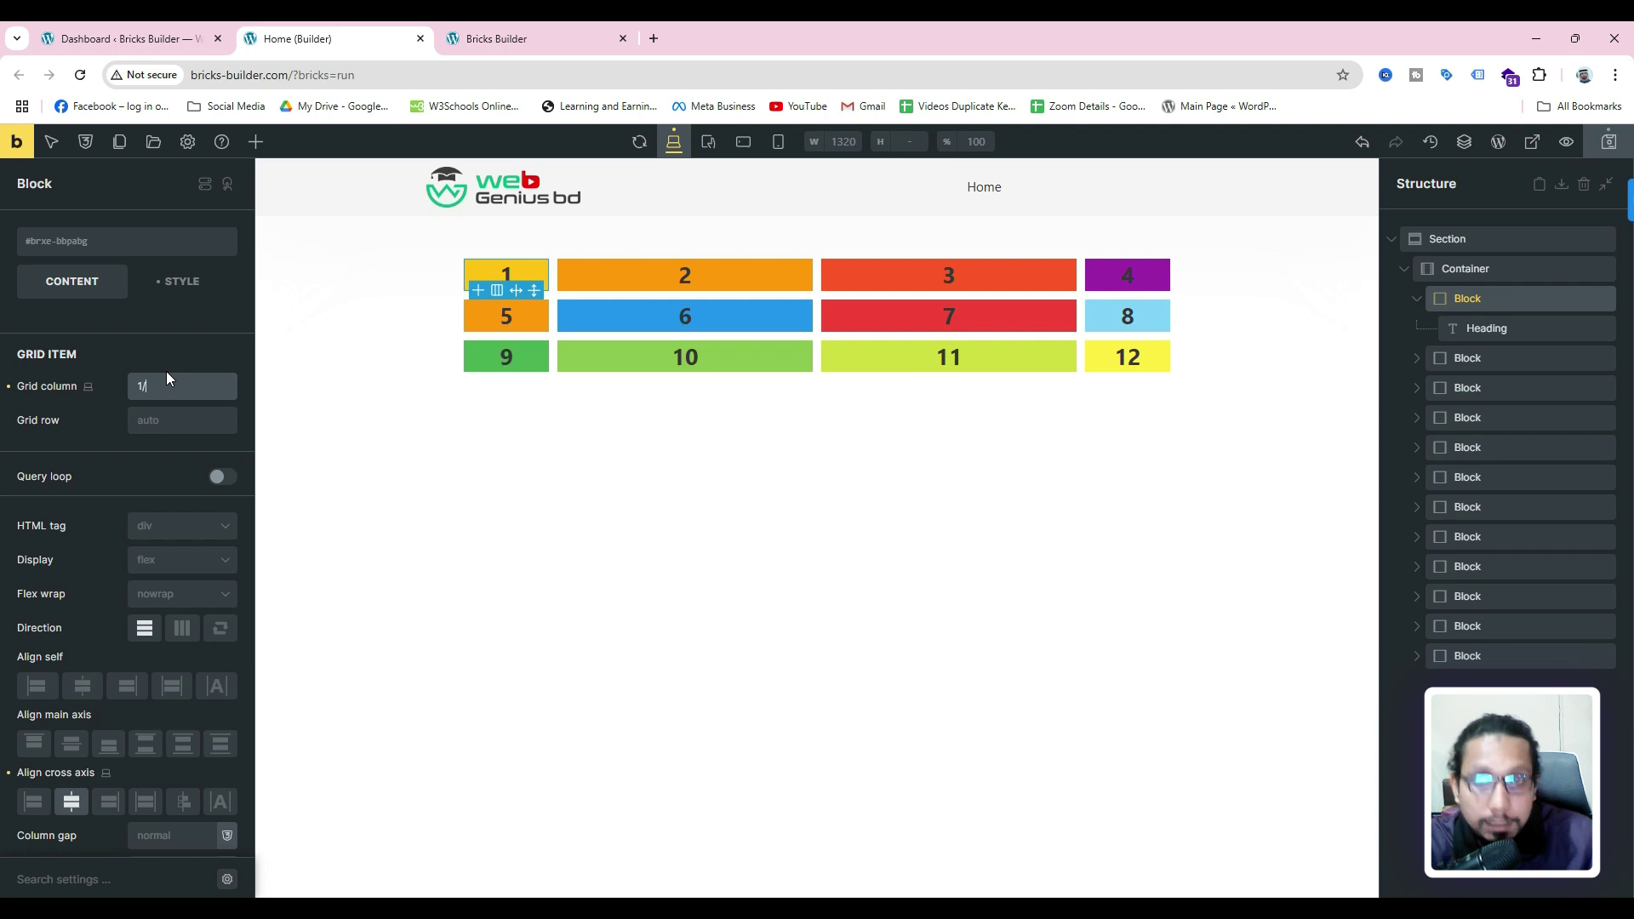
{"action": "type", "text": "3"}
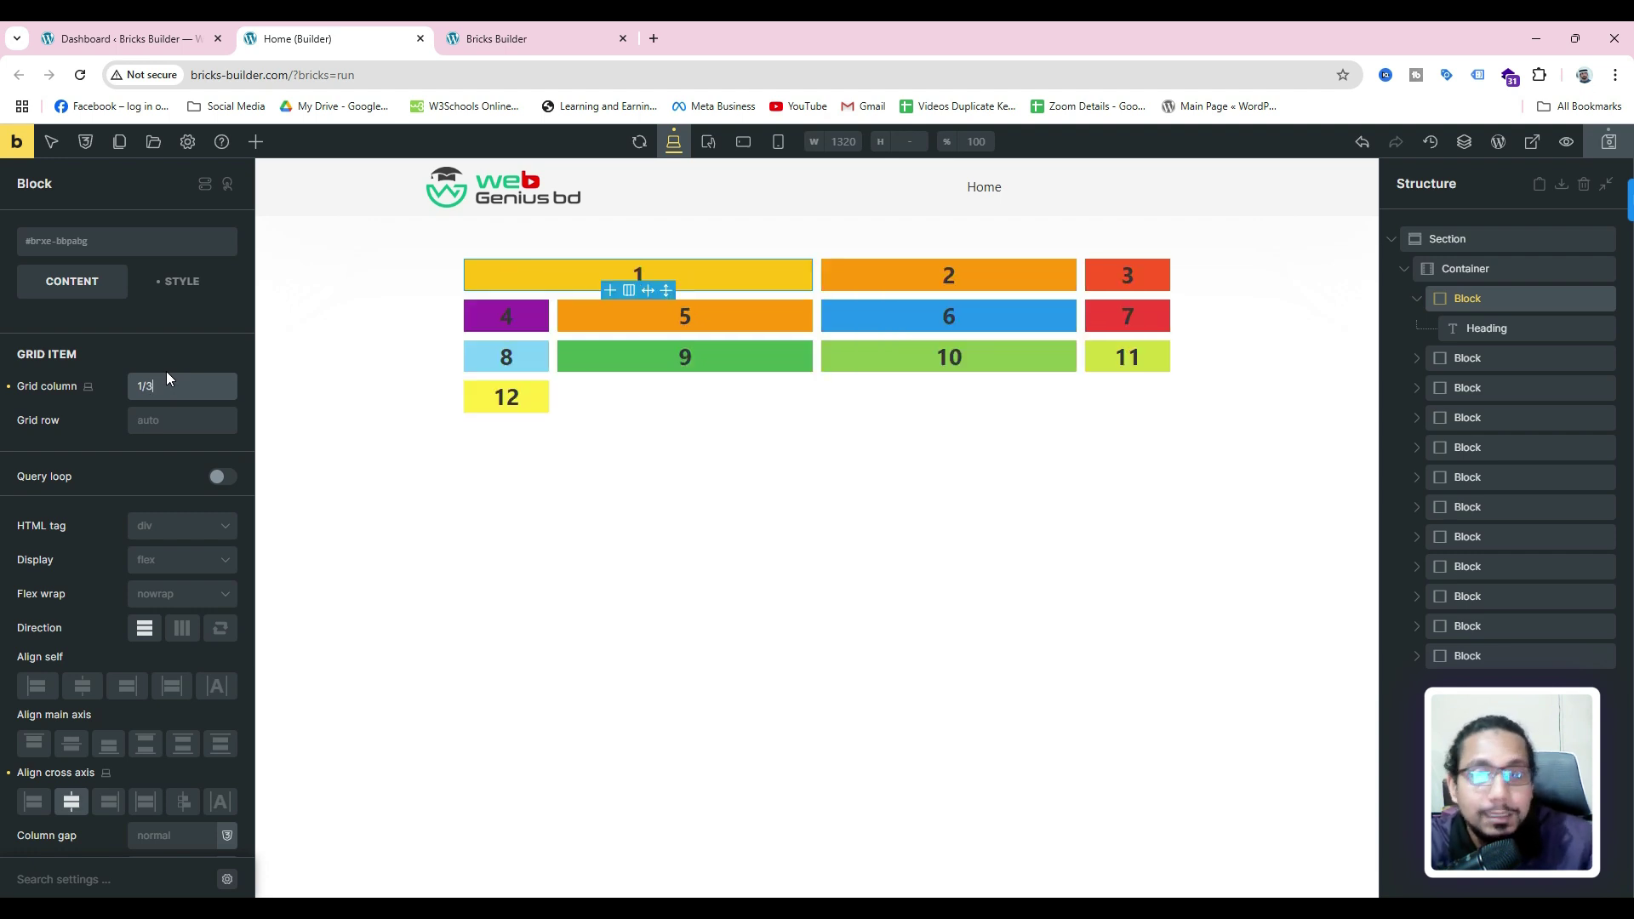
{"action": "key", "text": "BackSpace"}
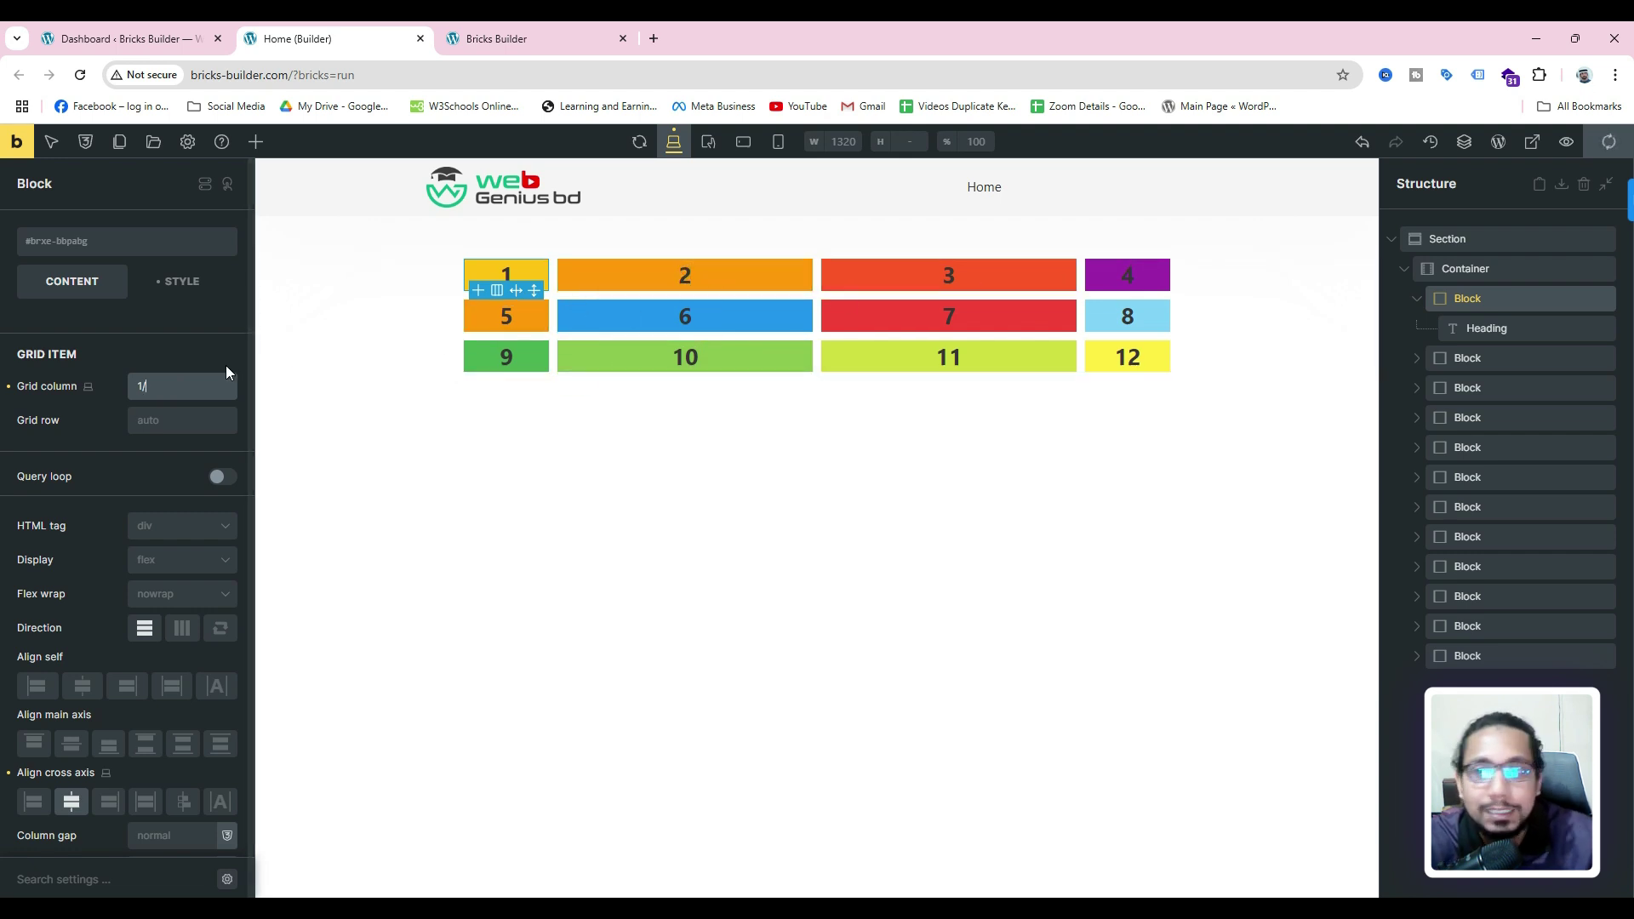
{"action": "left_click", "coordinate": [158, 384]}
{"action": "key", "text": "BackSpace"}
{"action": "type", "text": "3"}
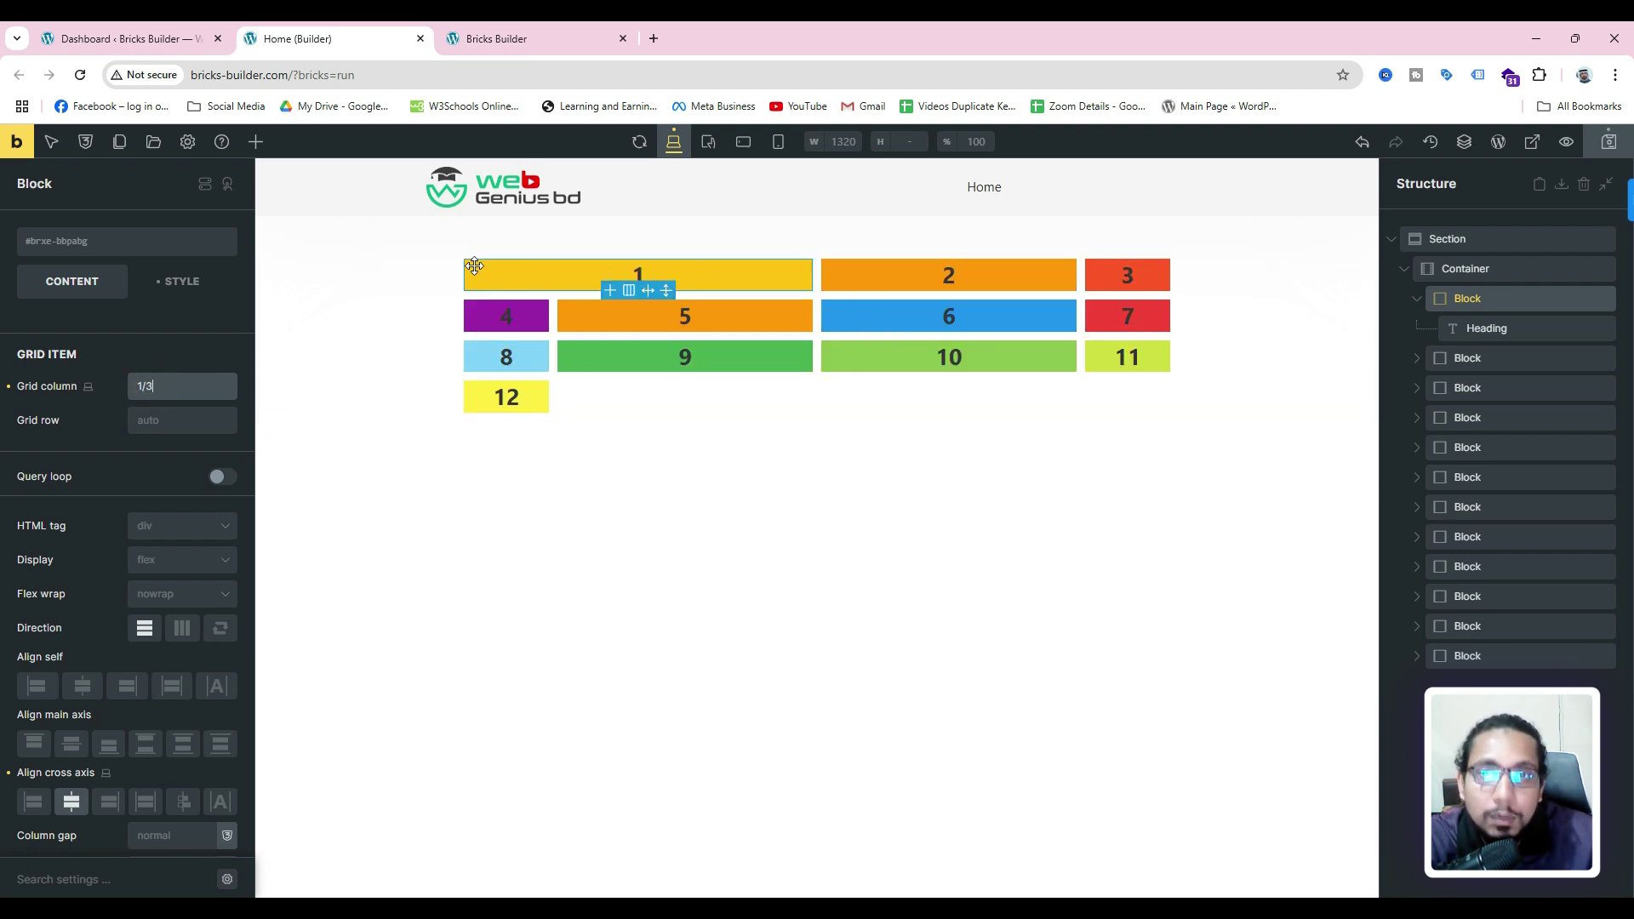
- Try wider spans for block 1 by setting its grid column to 1/4 and 1/5
{"action": "left_click", "coordinate": [161, 387]}
{"action": "key", "text": "BackSpace"}
{"action": "type", "text": "4"}
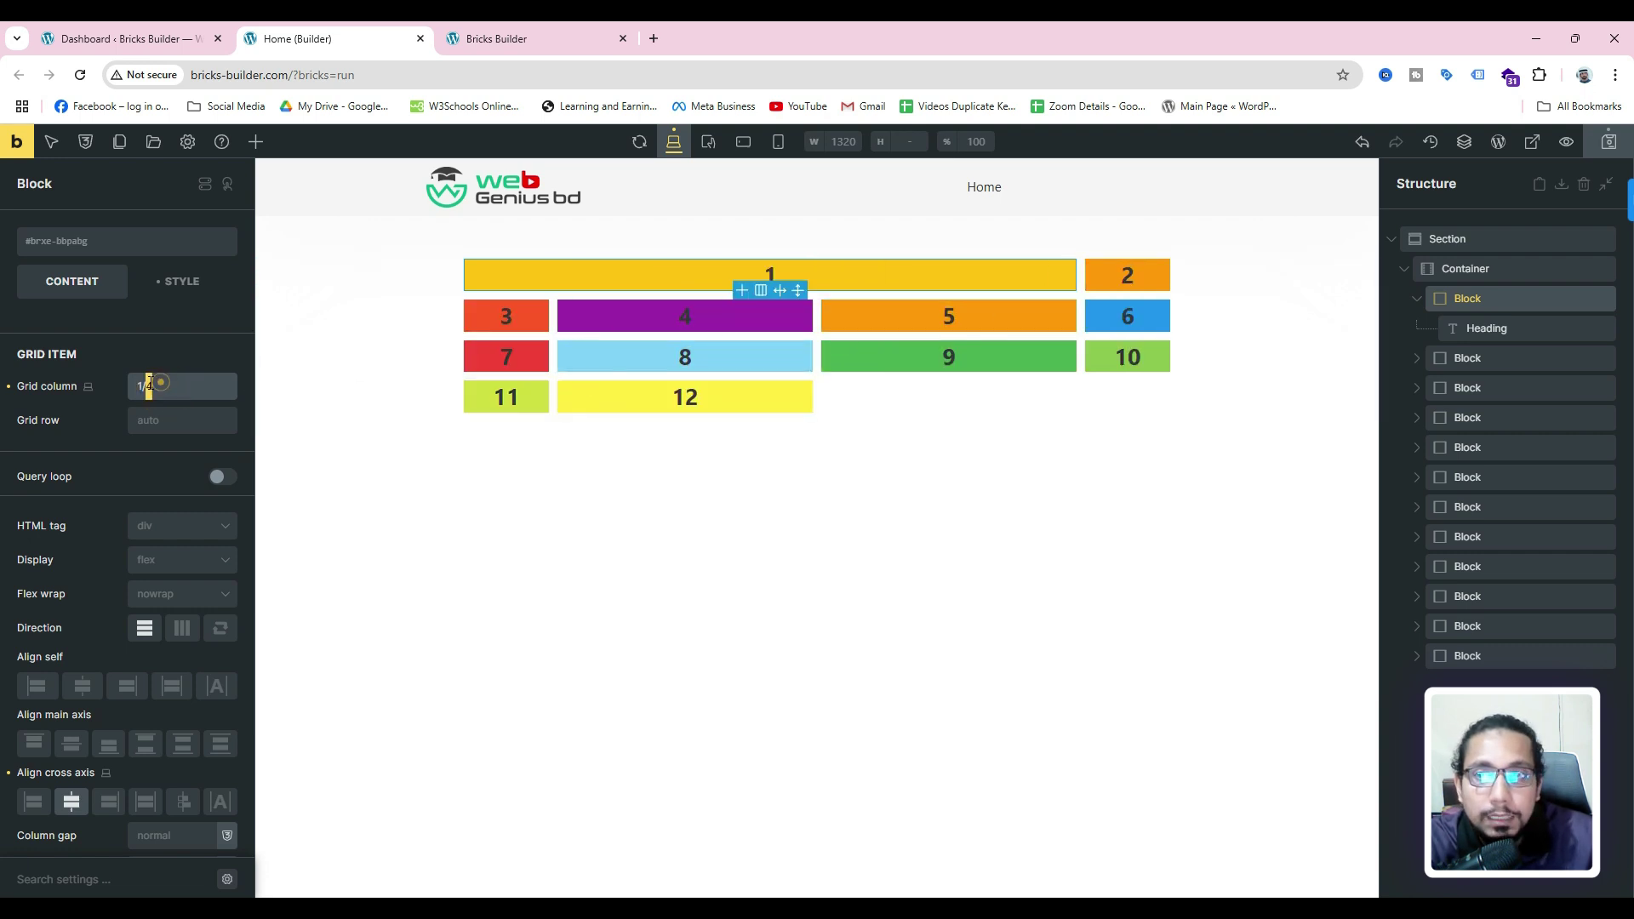
{"action": "type", "text": "5"}
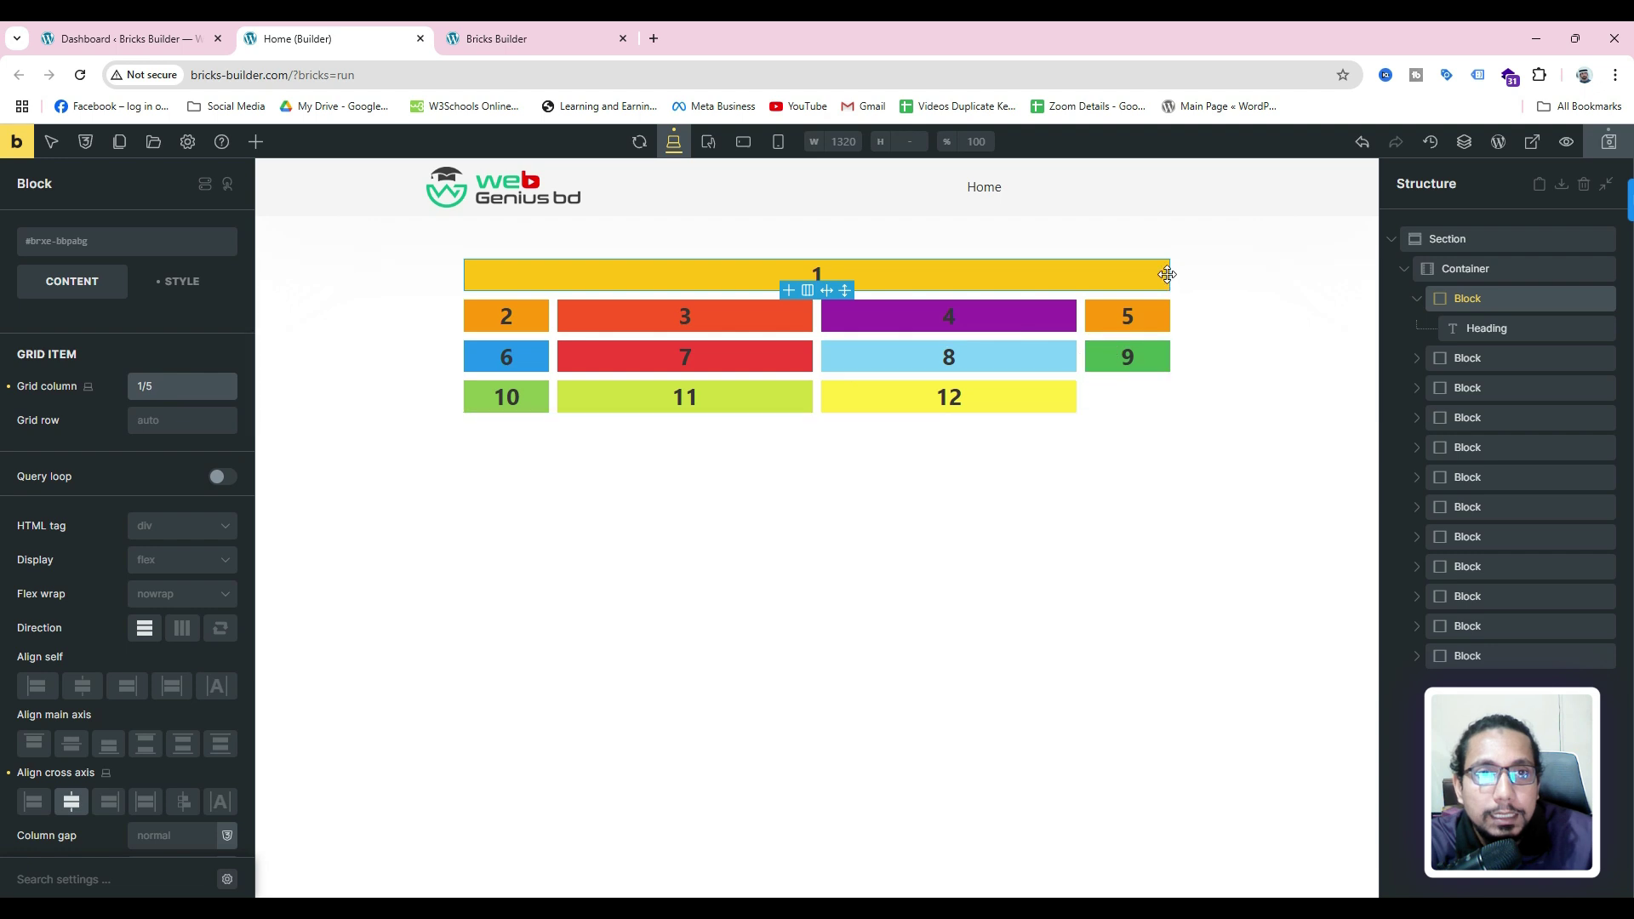
- Save the page and reload the front-end preview to check block 1's full-width span
{"action": "left_click", "coordinate": [1607, 141]}
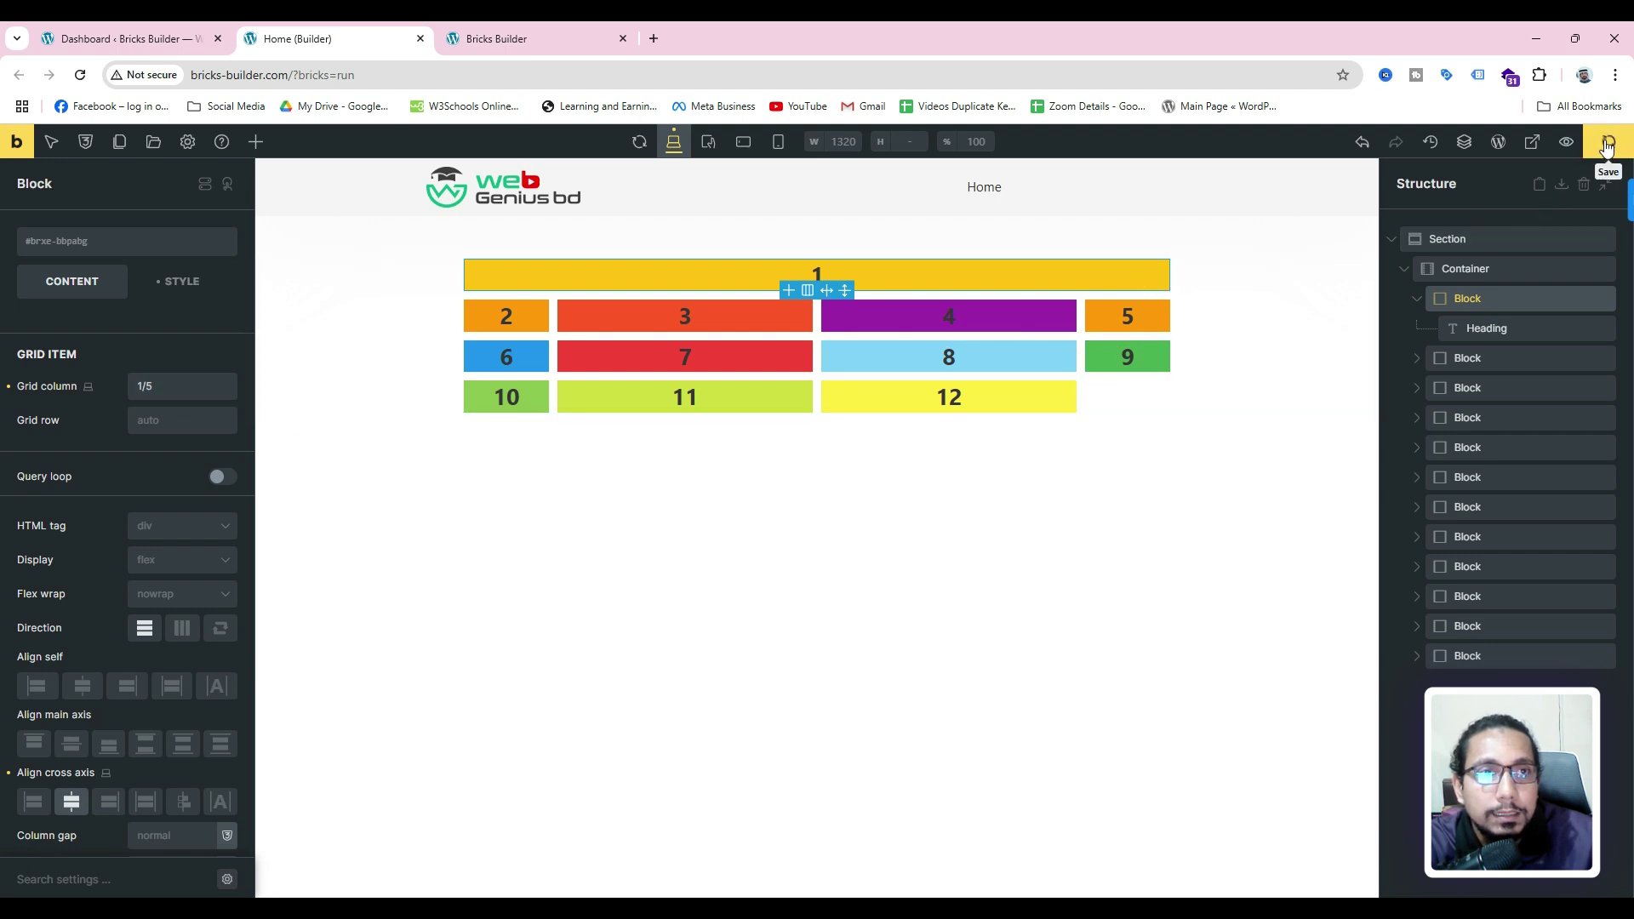
{"action": "left_click", "coordinate": [500, 29]}
{"action": "left_click", "coordinate": [80, 74]}
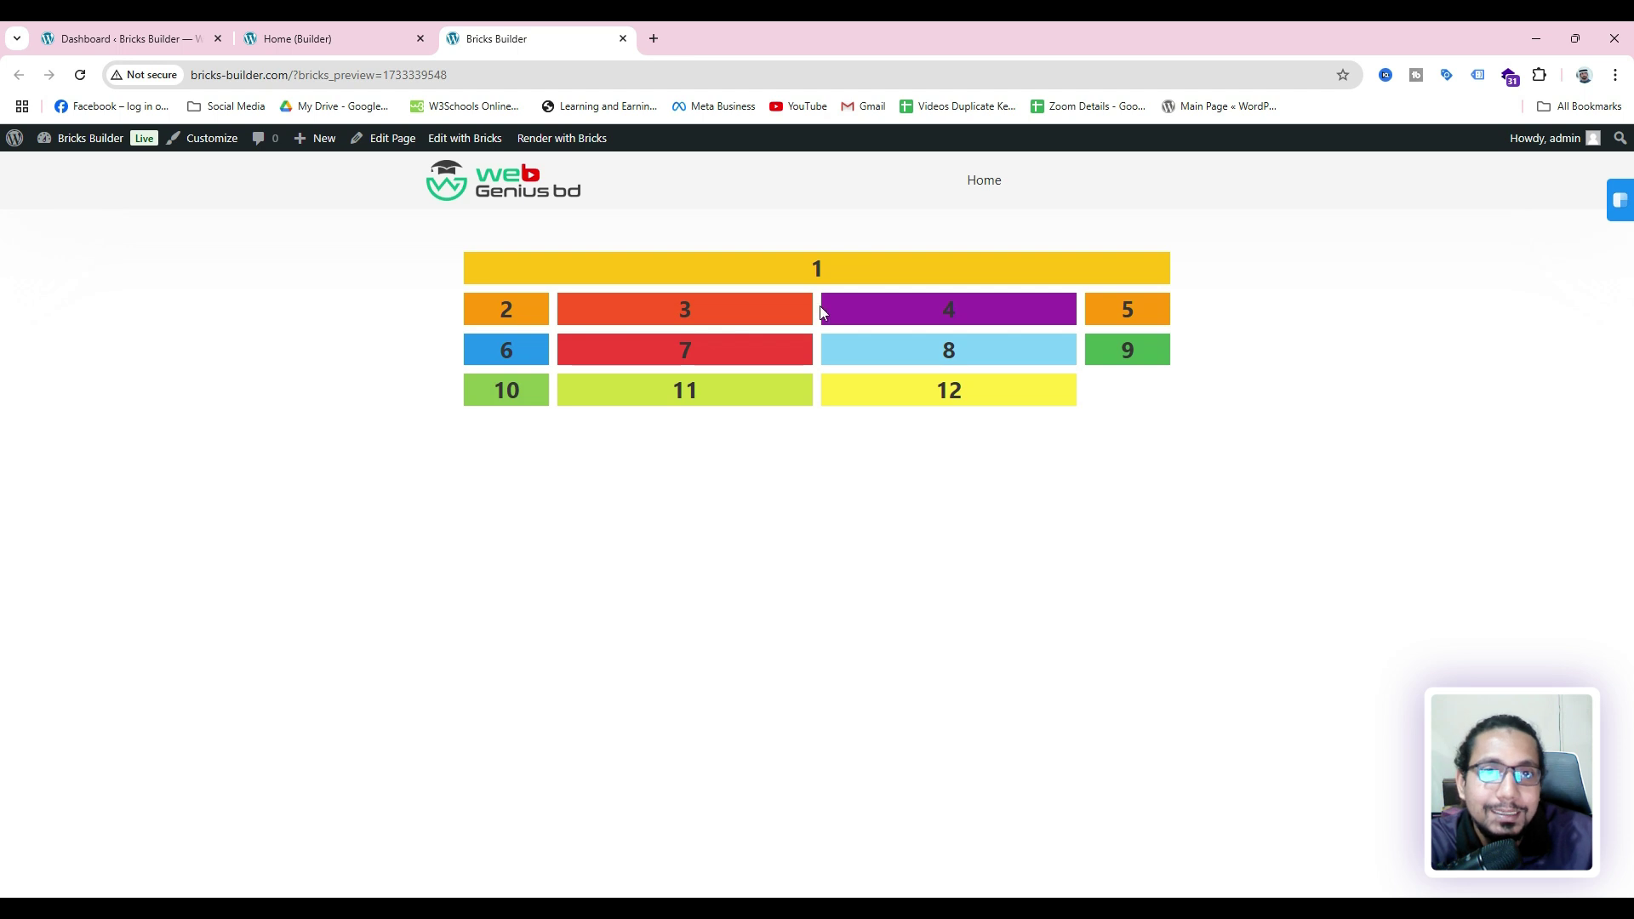
- Return to the builder and set block 1's grid column to 1/3 and its grid row to 1/3
{"action": "key", "text": "ctrl+shift+Tab"}
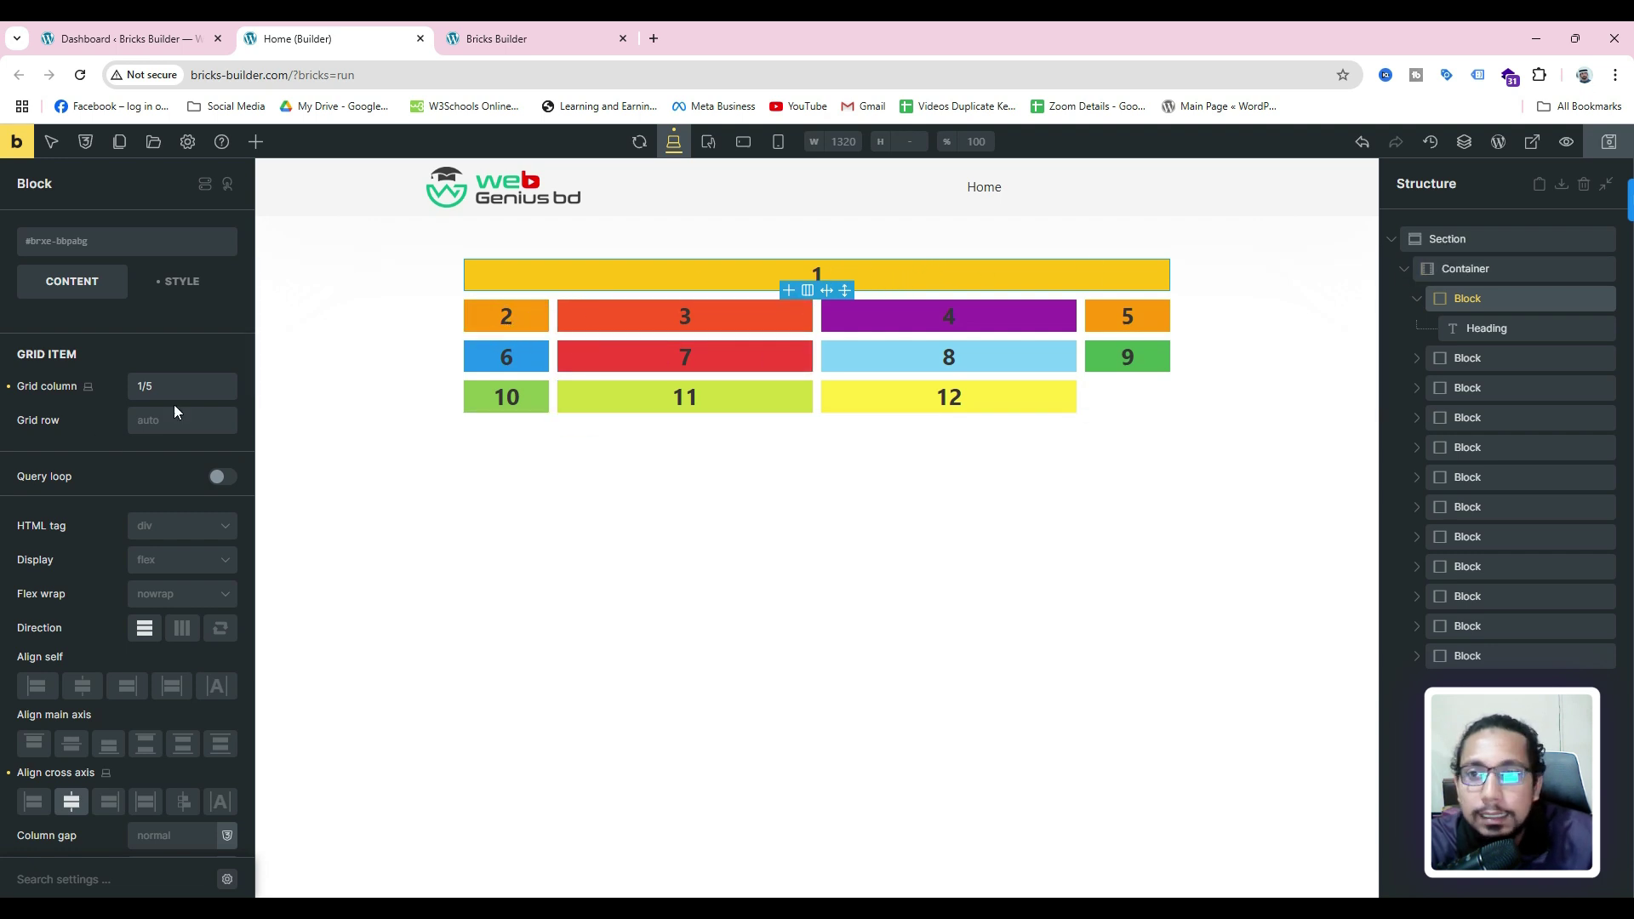
{"action": "left_click", "coordinate": [156, 382]}
{"action": "key", "text": "BackSpace"}
{"action": "type", "text": "3"}
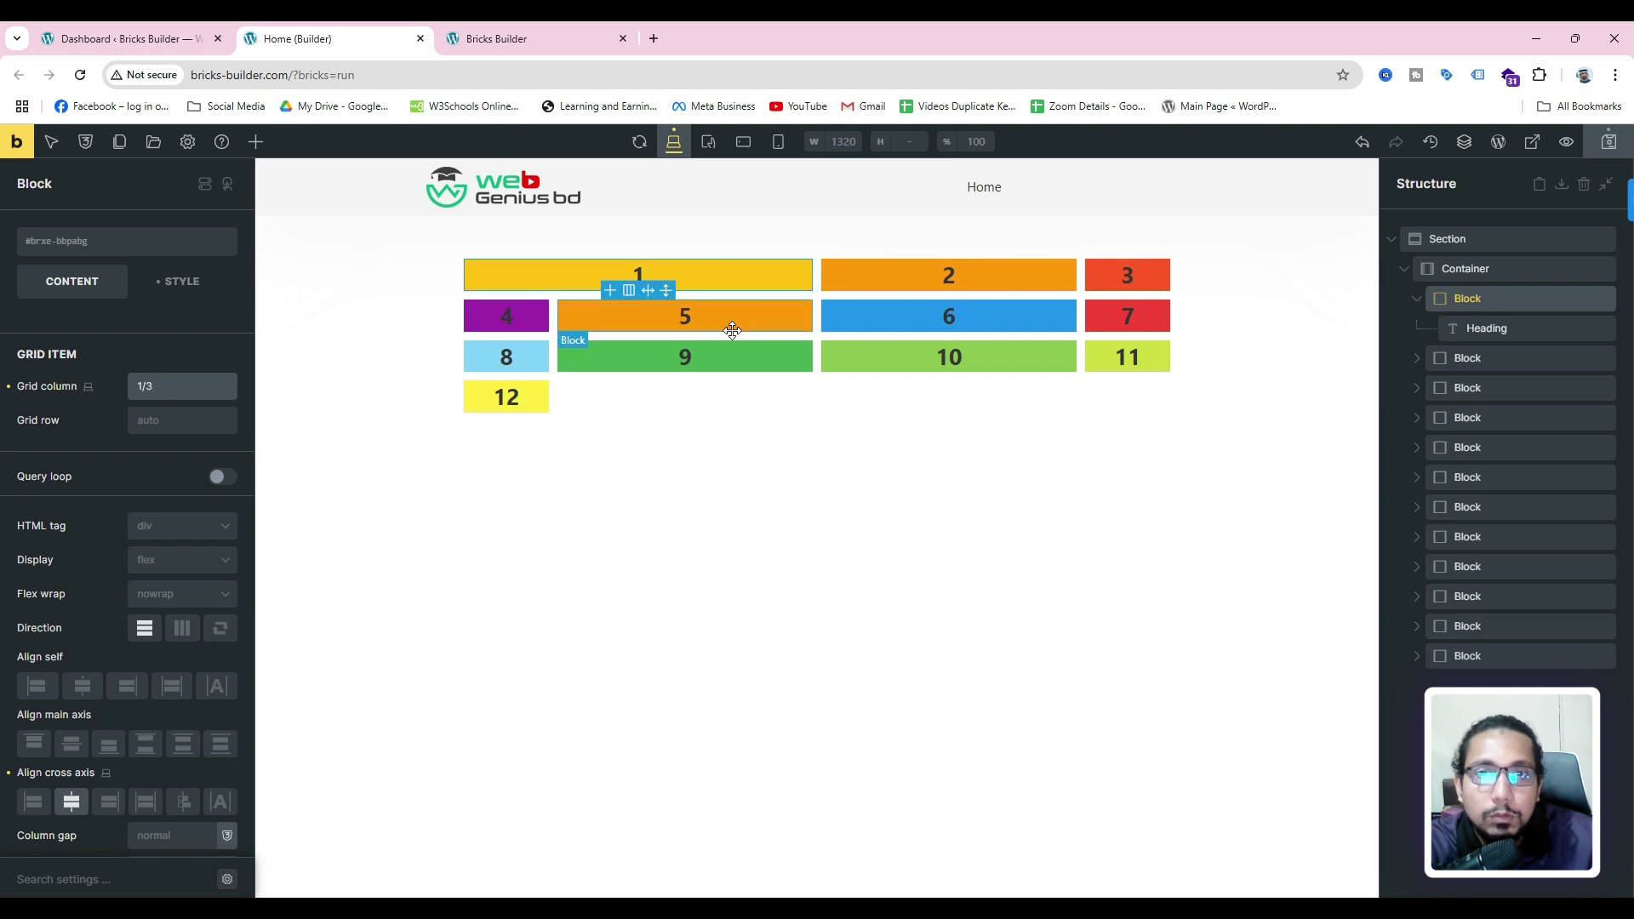
{"action": "left_click", "coordinate": [152, 418]}
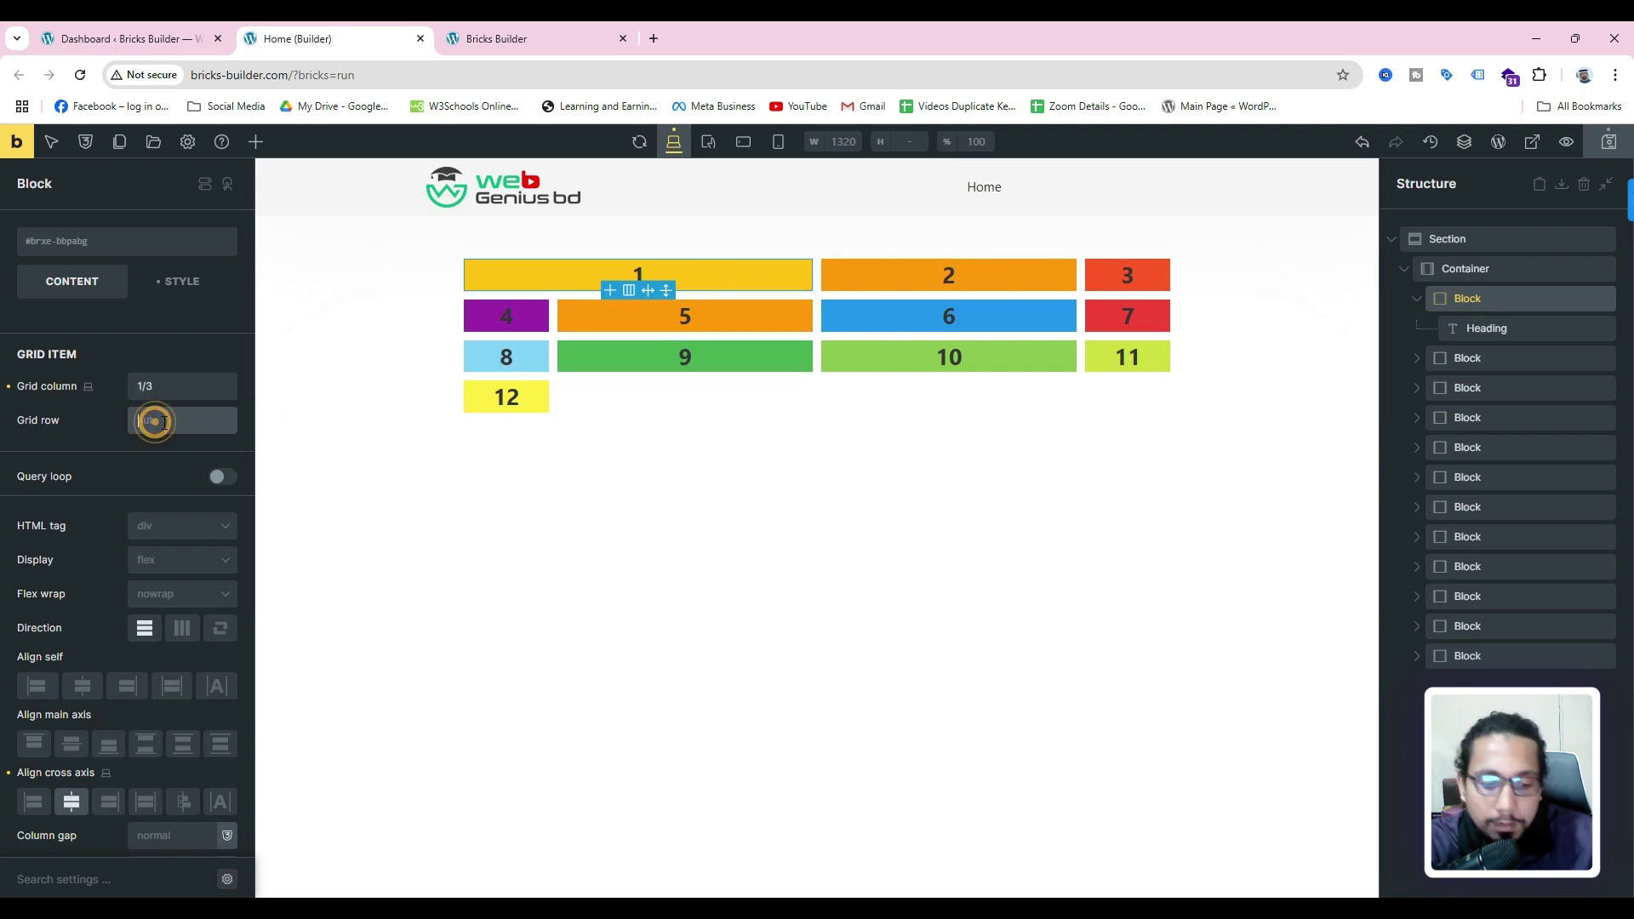
{"action": "type", "text": "1/"}
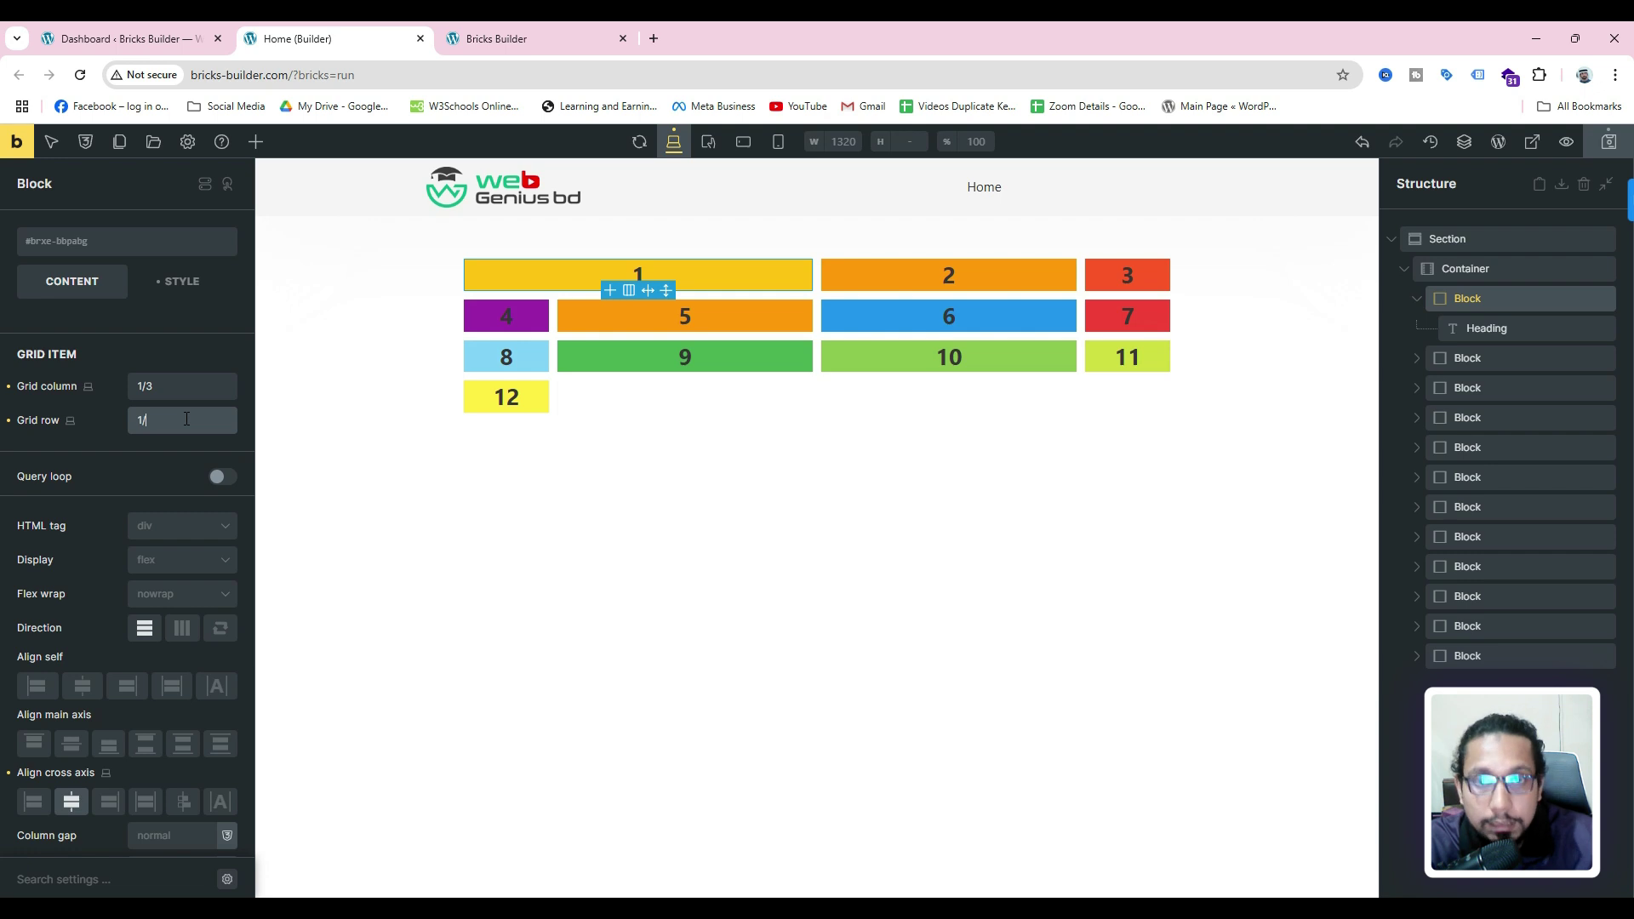
{"action": "type", "text": "3"}
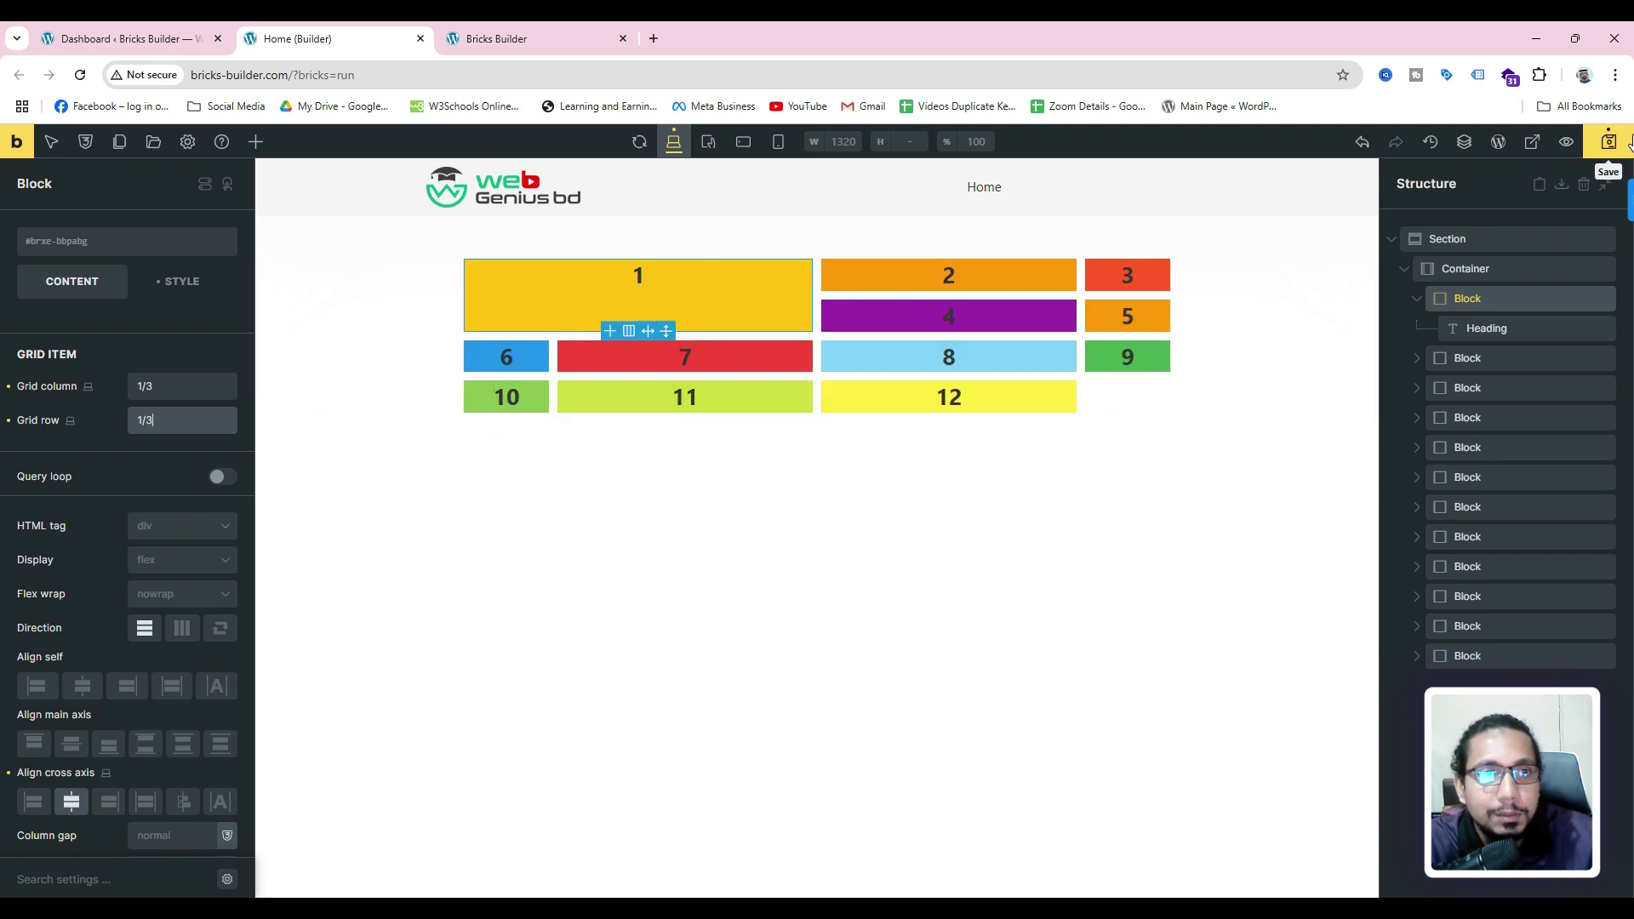
- Reload the front-end preview to check block 1 spanning two columns and two rows
{"action": "left_click", "coordinate": [558, 40]}
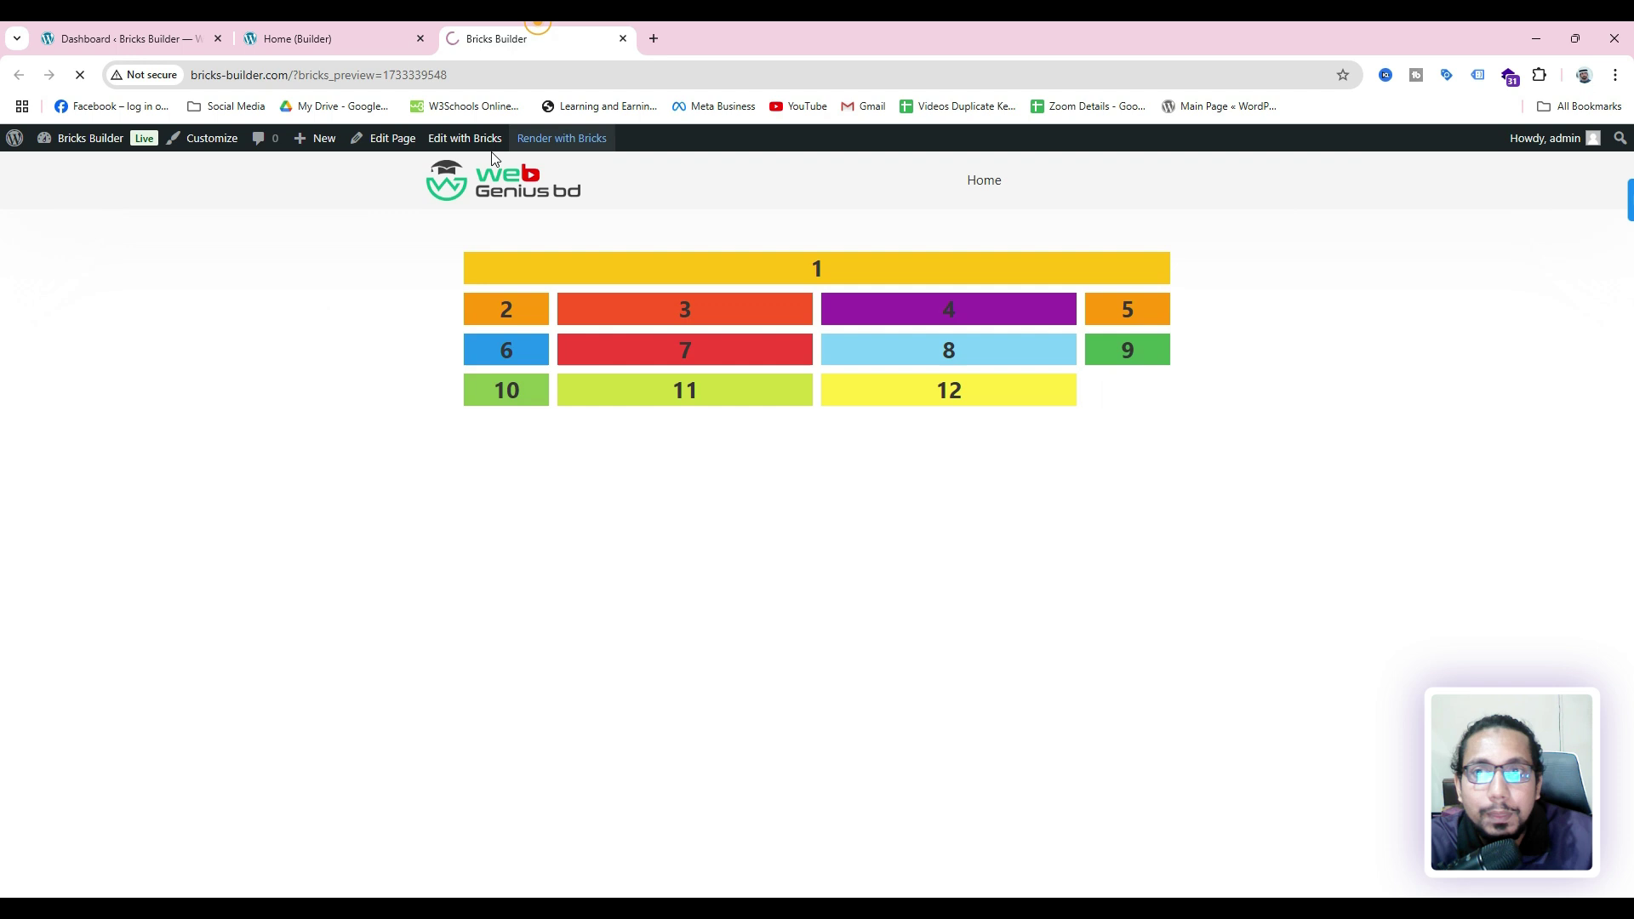
{"action": "left_click", "coordinate": [73, 72]}
{"action": "left_click", "coordinate": [78, 75]}
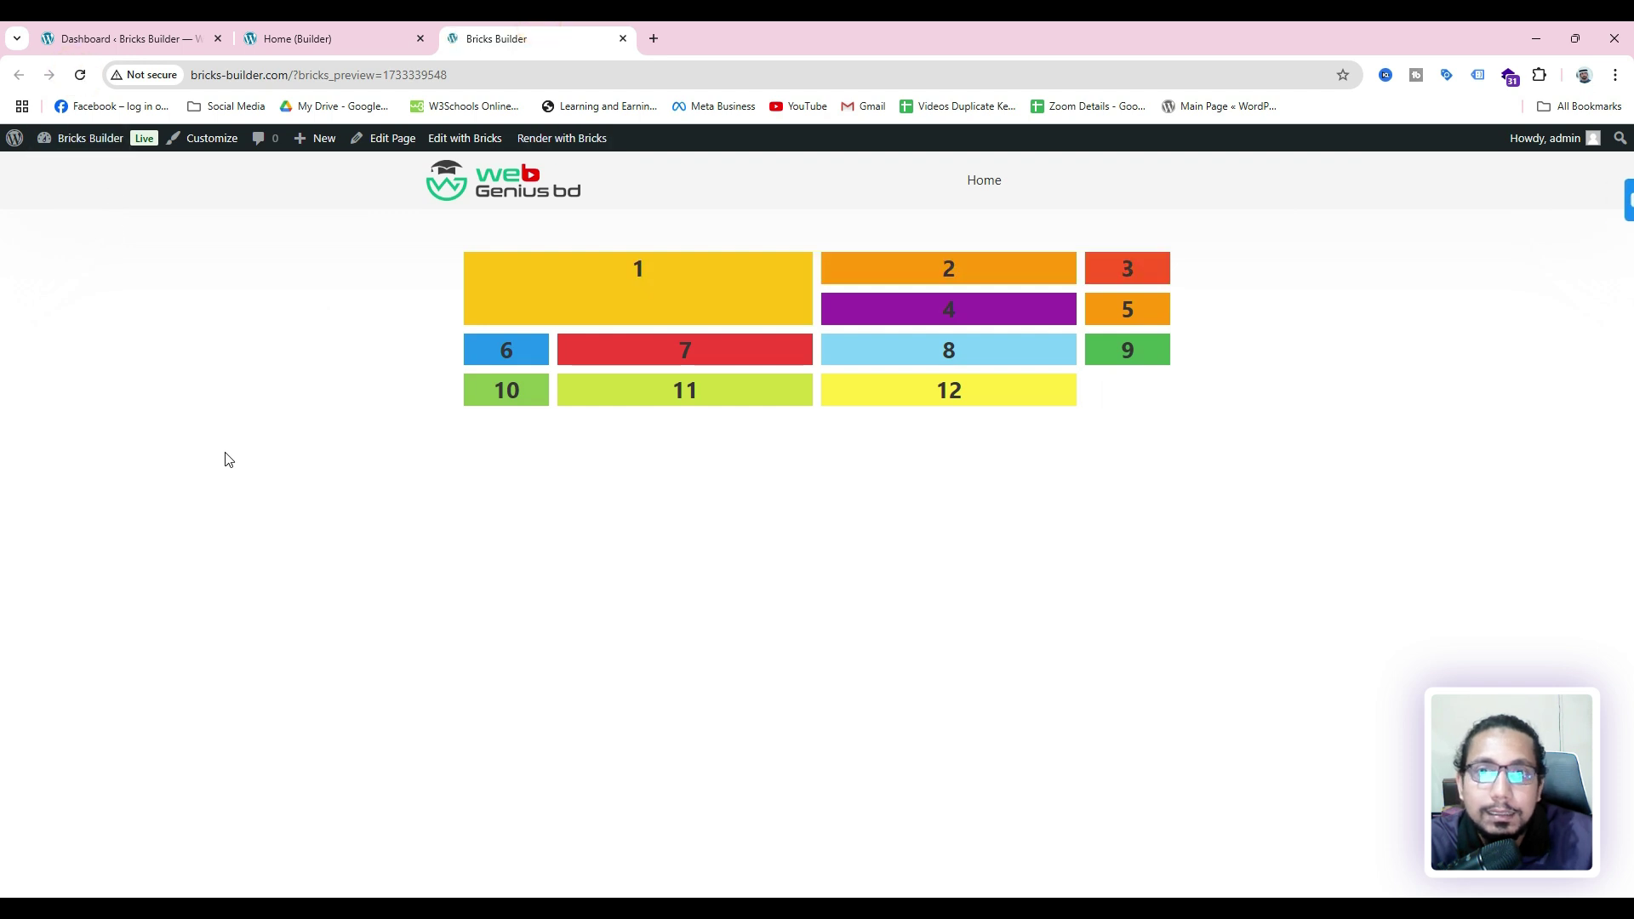
- Return to the builder and add a Rich Text element inside block 1, below its heading
{"action": "left_click", "coordinate": [332, 38]}
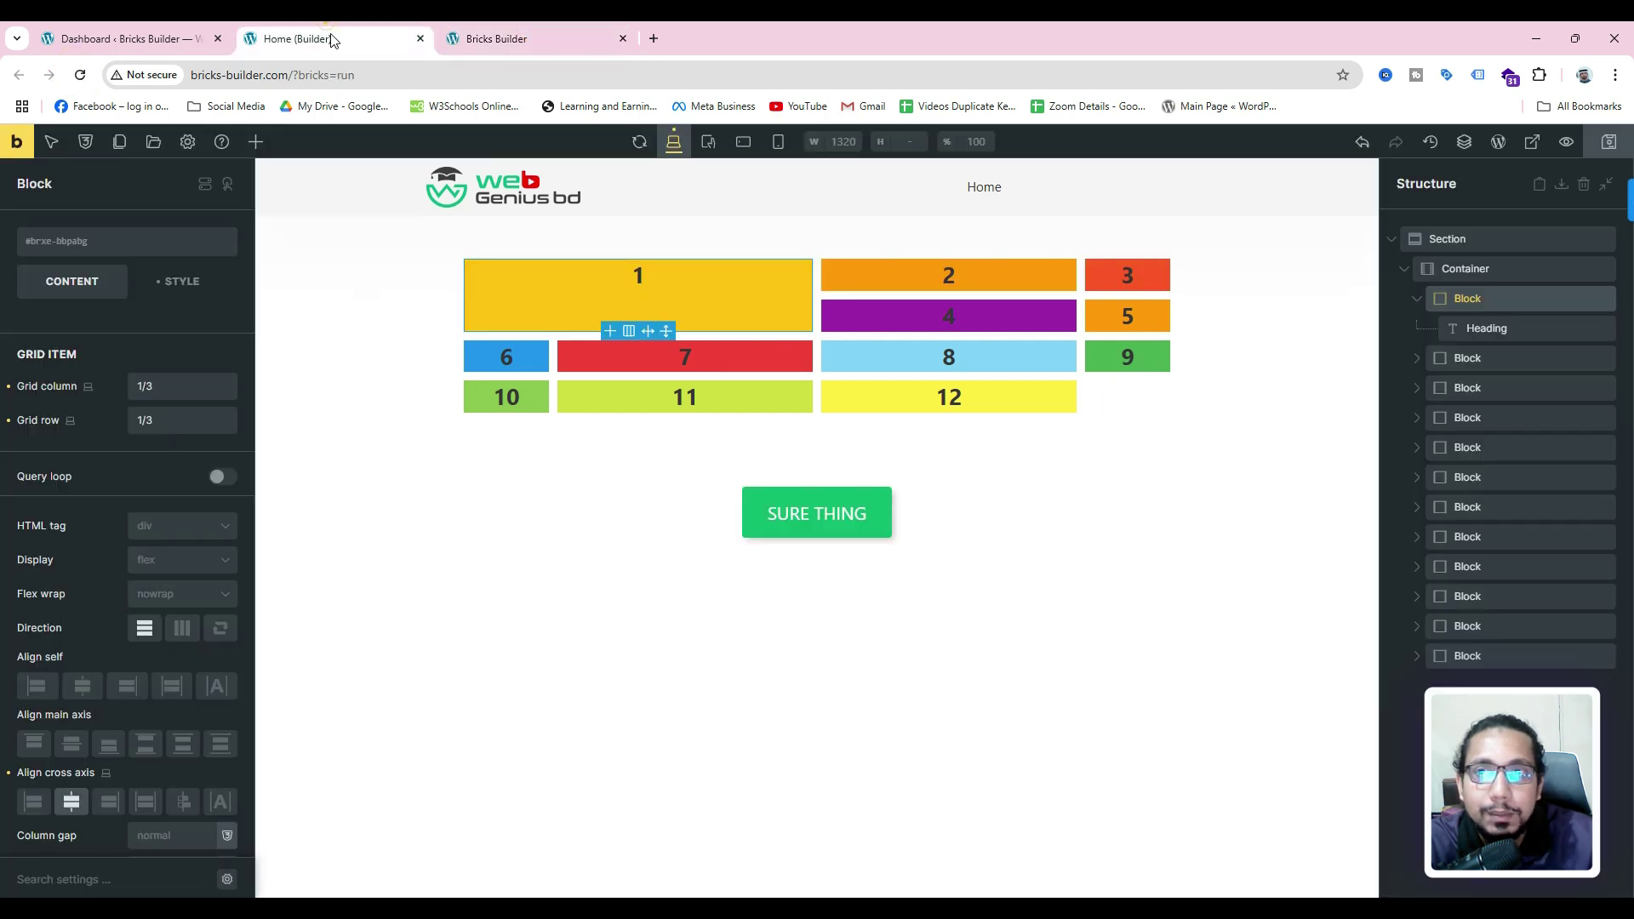
{"action": "left_click", "coordinate": [1498, 328]}
{"action": "left_click", "coordinate": [1473, 299]}
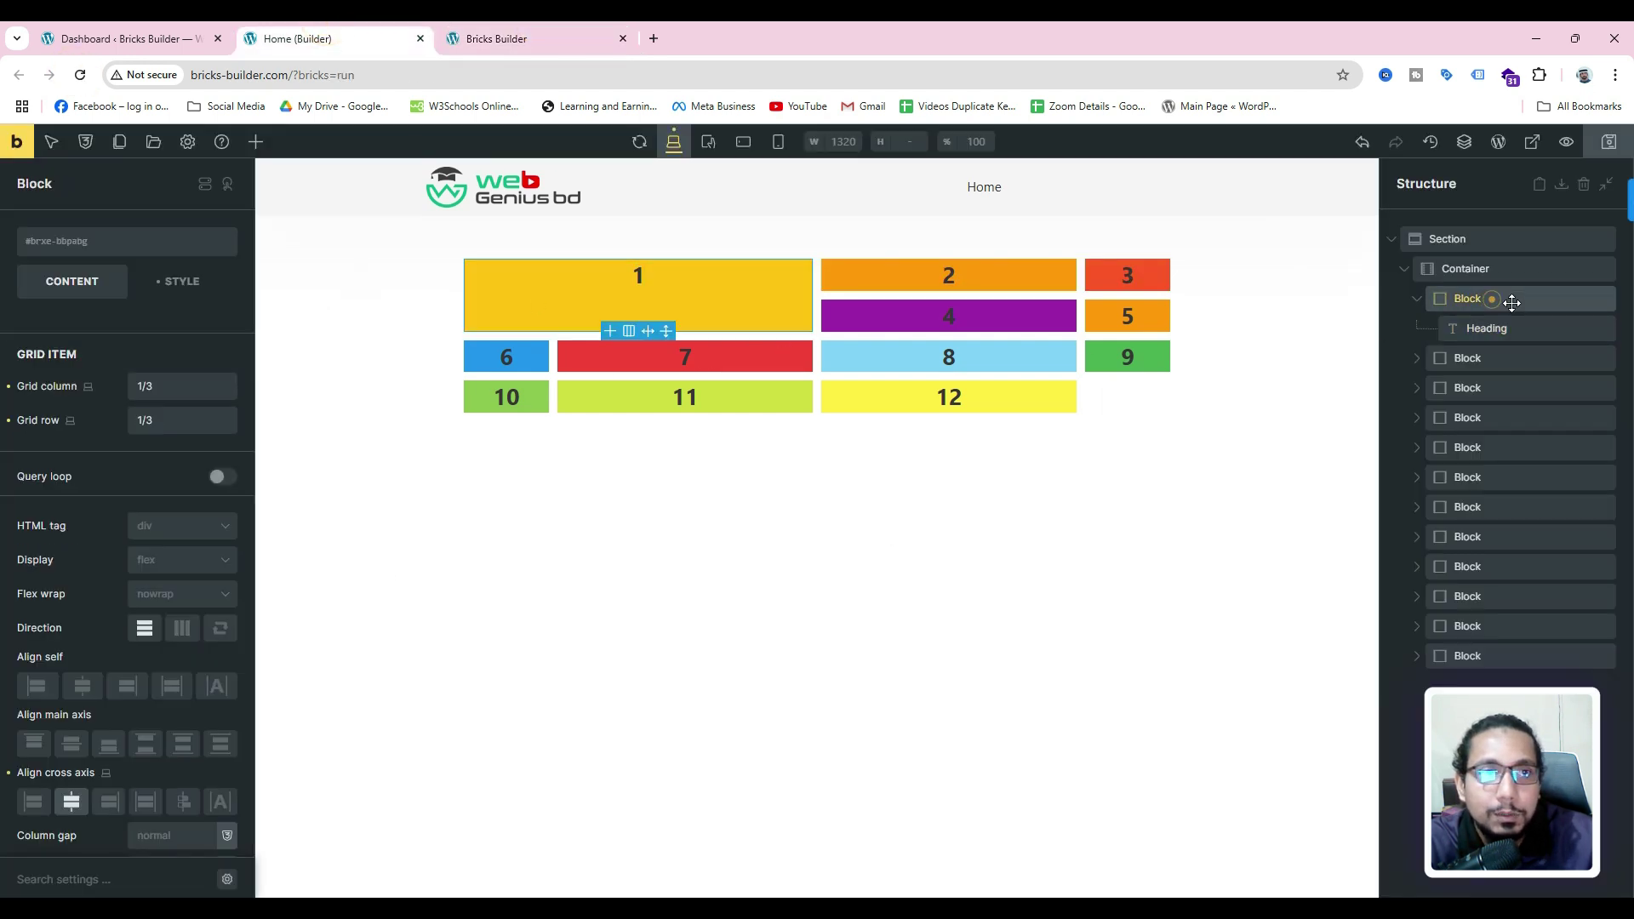
{"action": "left_click", "coordinate": [256, 142]}
{"action": "left_click", "coordinate": [61, 581]}
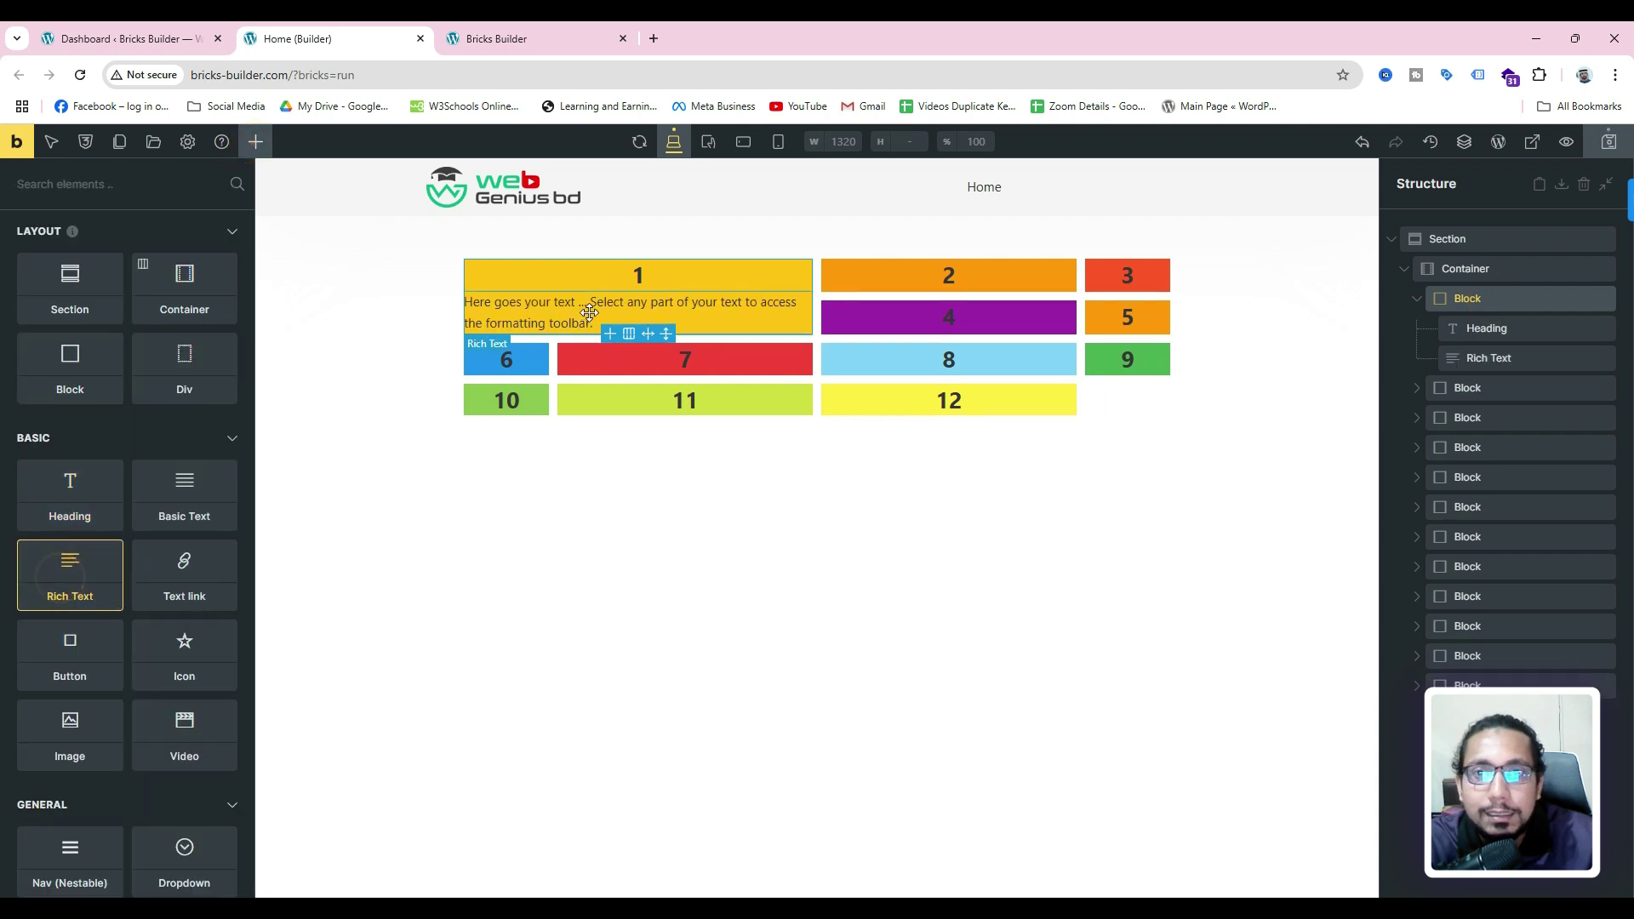
- Save the page and reload the front-end preview to check the text in block 1
{"action": "left_click", "coordinate": [1609, 143]}
{"action": "left_click", "coordinate": [512, 29]}
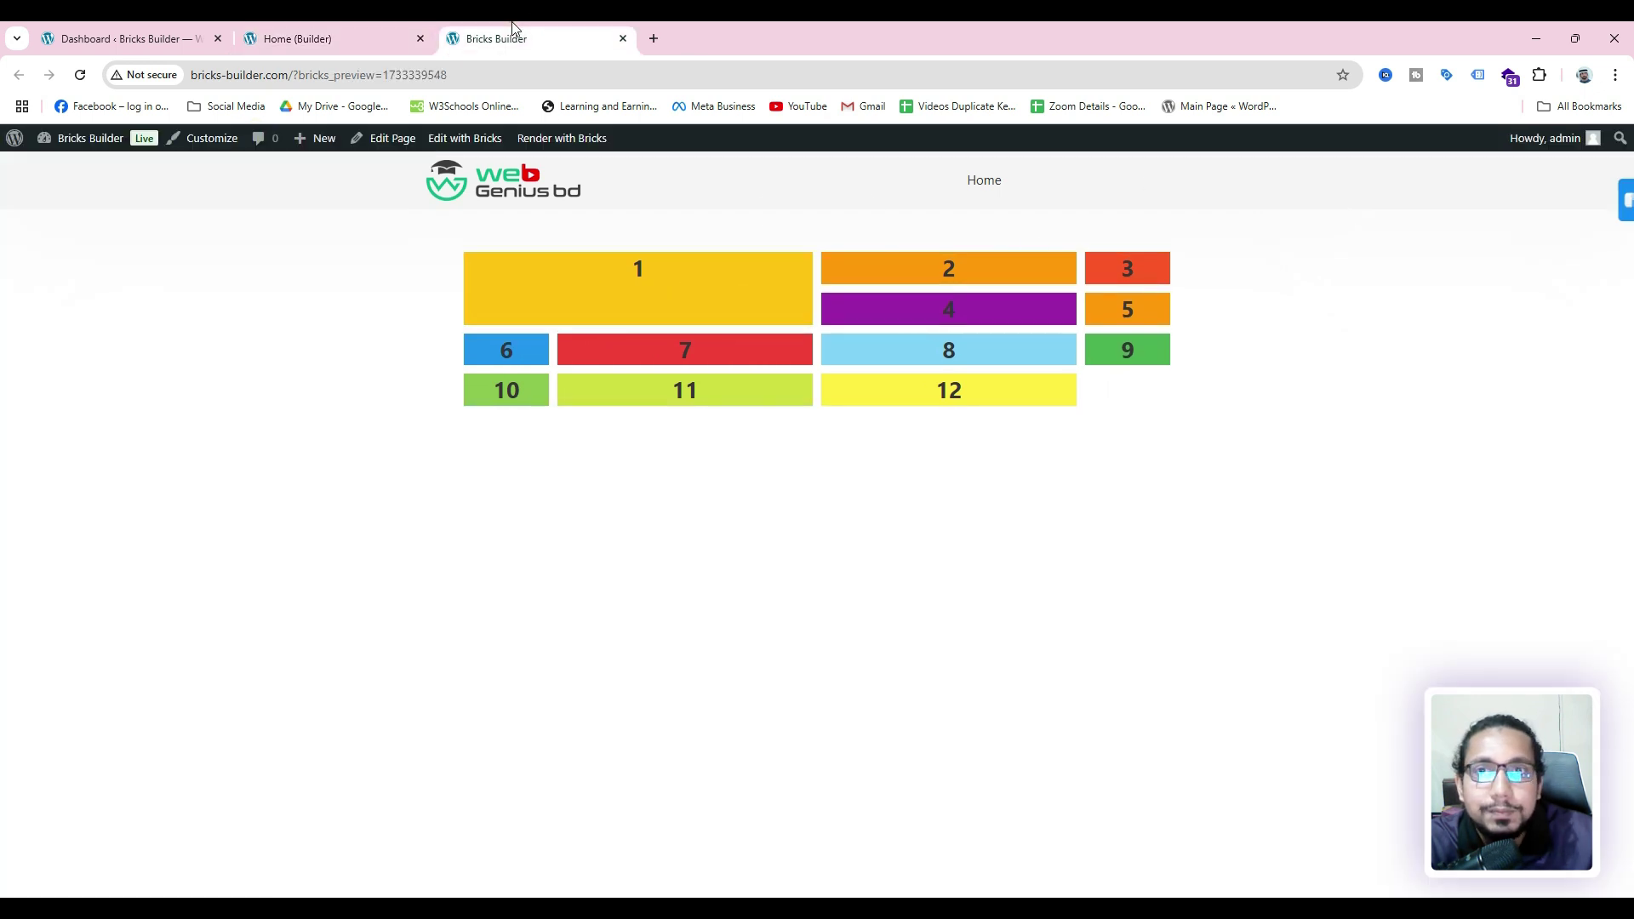
{"action": "key", "text": "ctrl+r"}
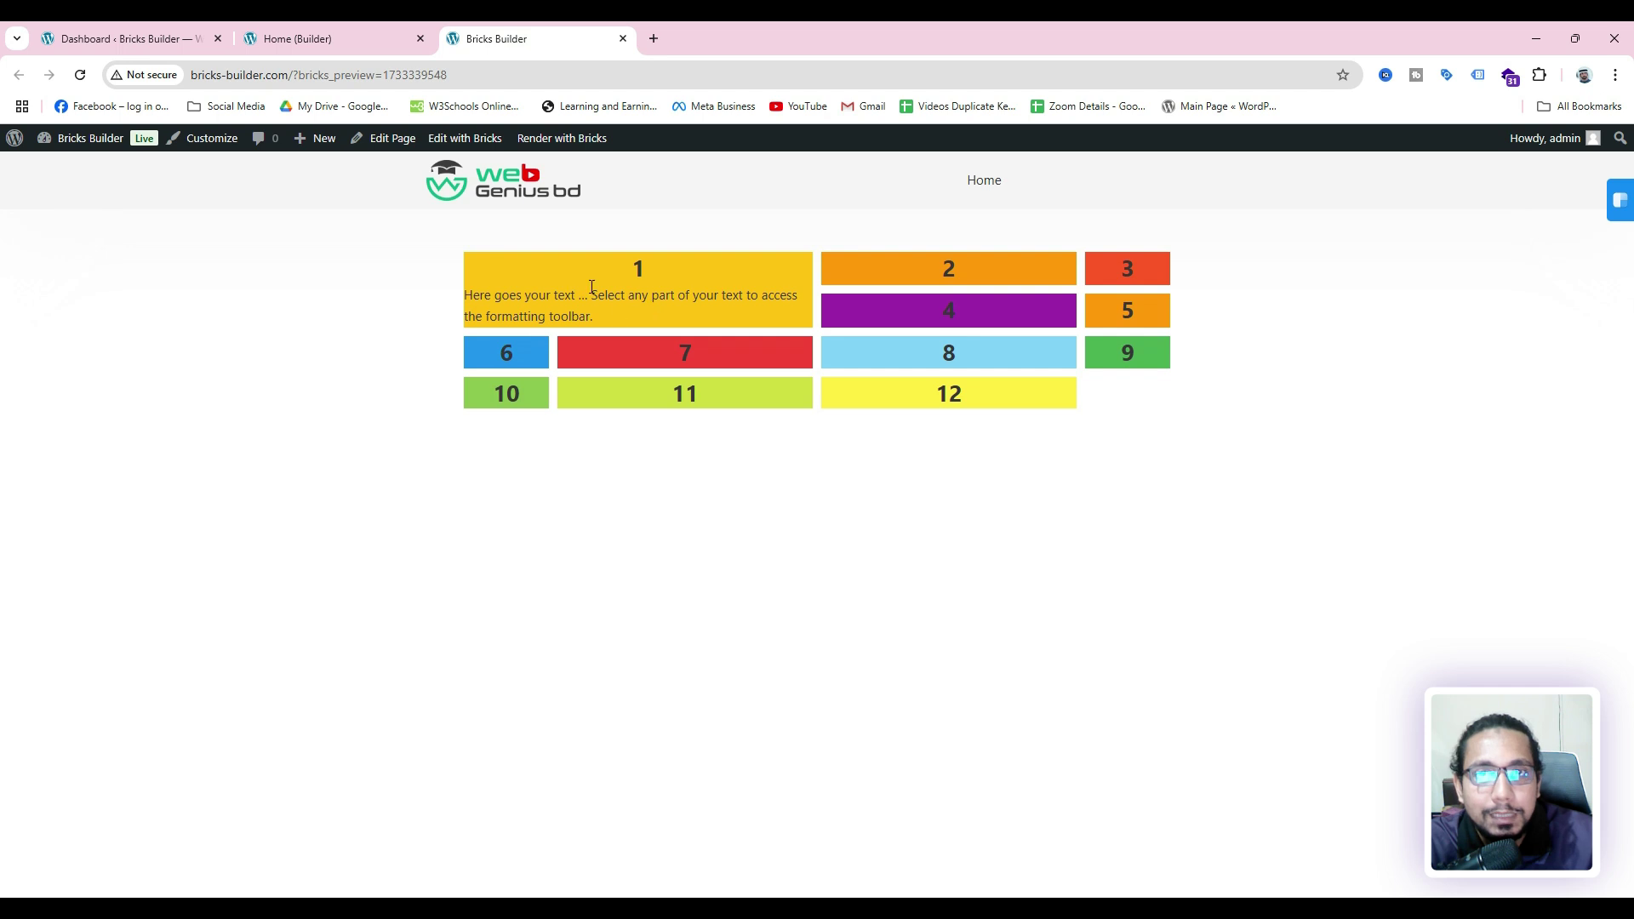
- Back in the builder, set block 7's grid column to 2/4 and its grid row to 3/5
{"action": "left_click", "coordinate": [345, 30]}
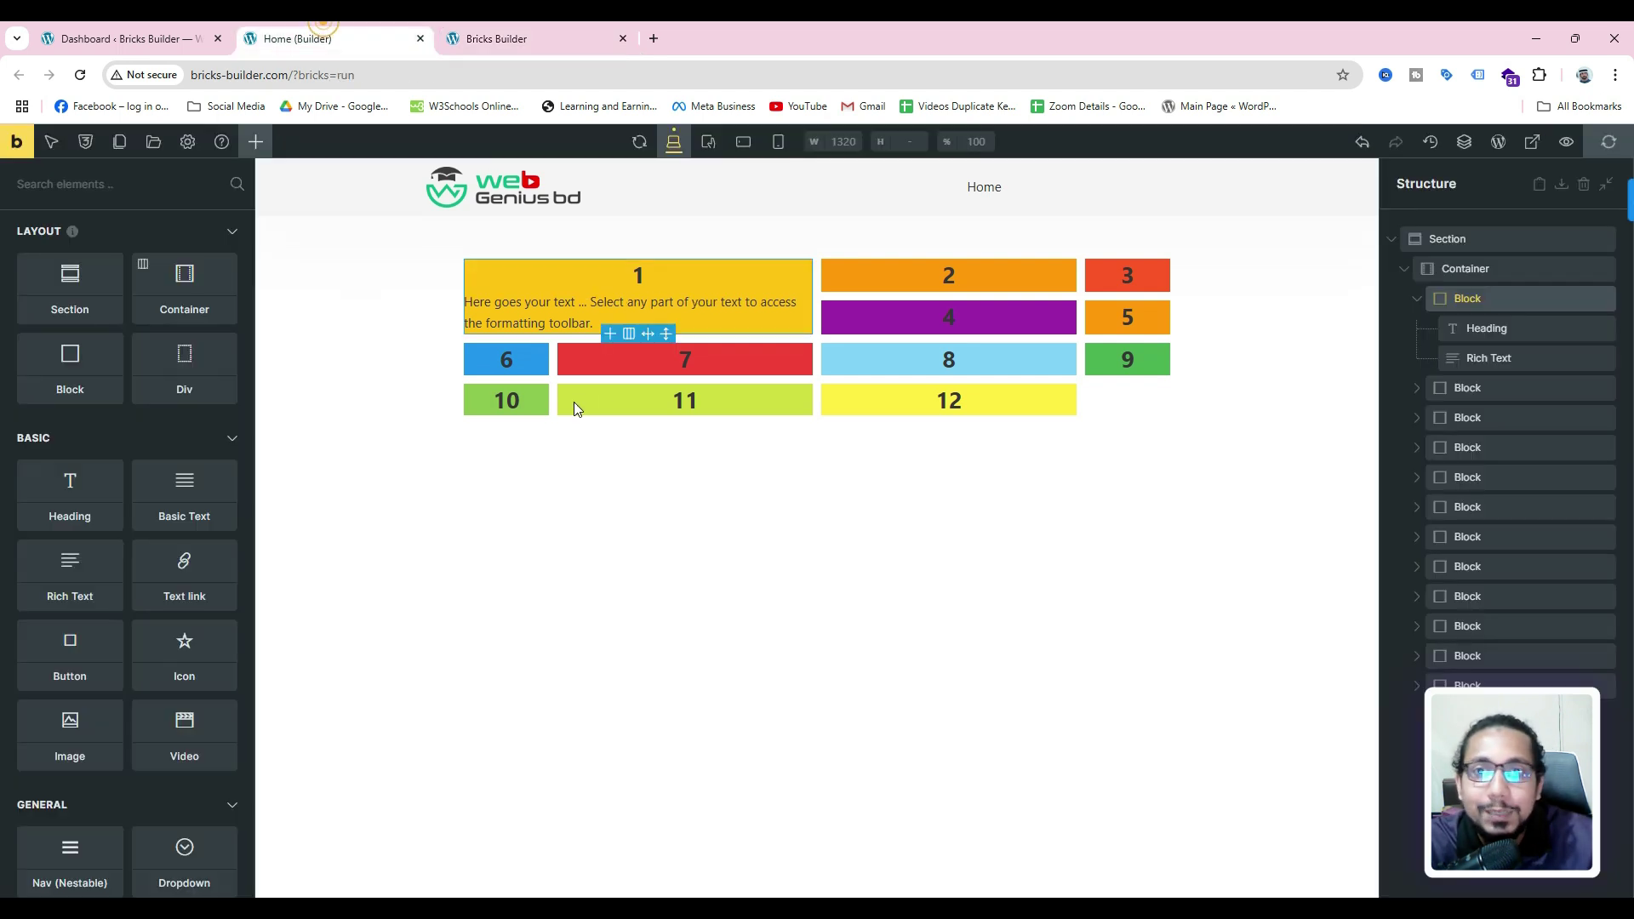
{"action": "left_click", "coordinate": [1460, 300]}
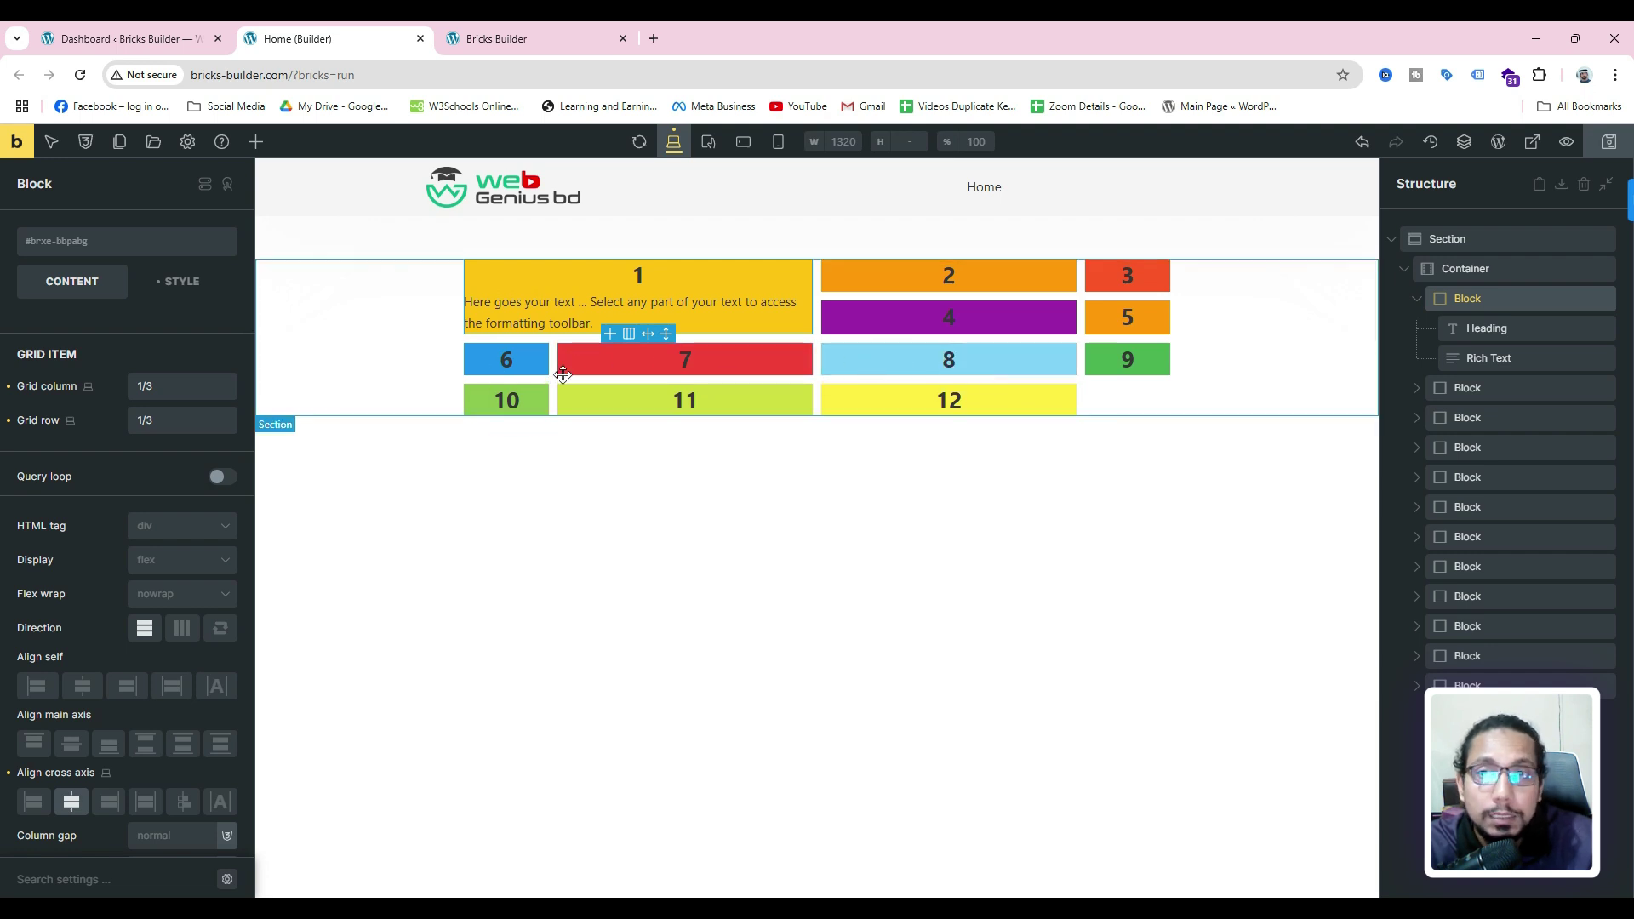
{"action": "left_click", "coordinate": [732, 353]}
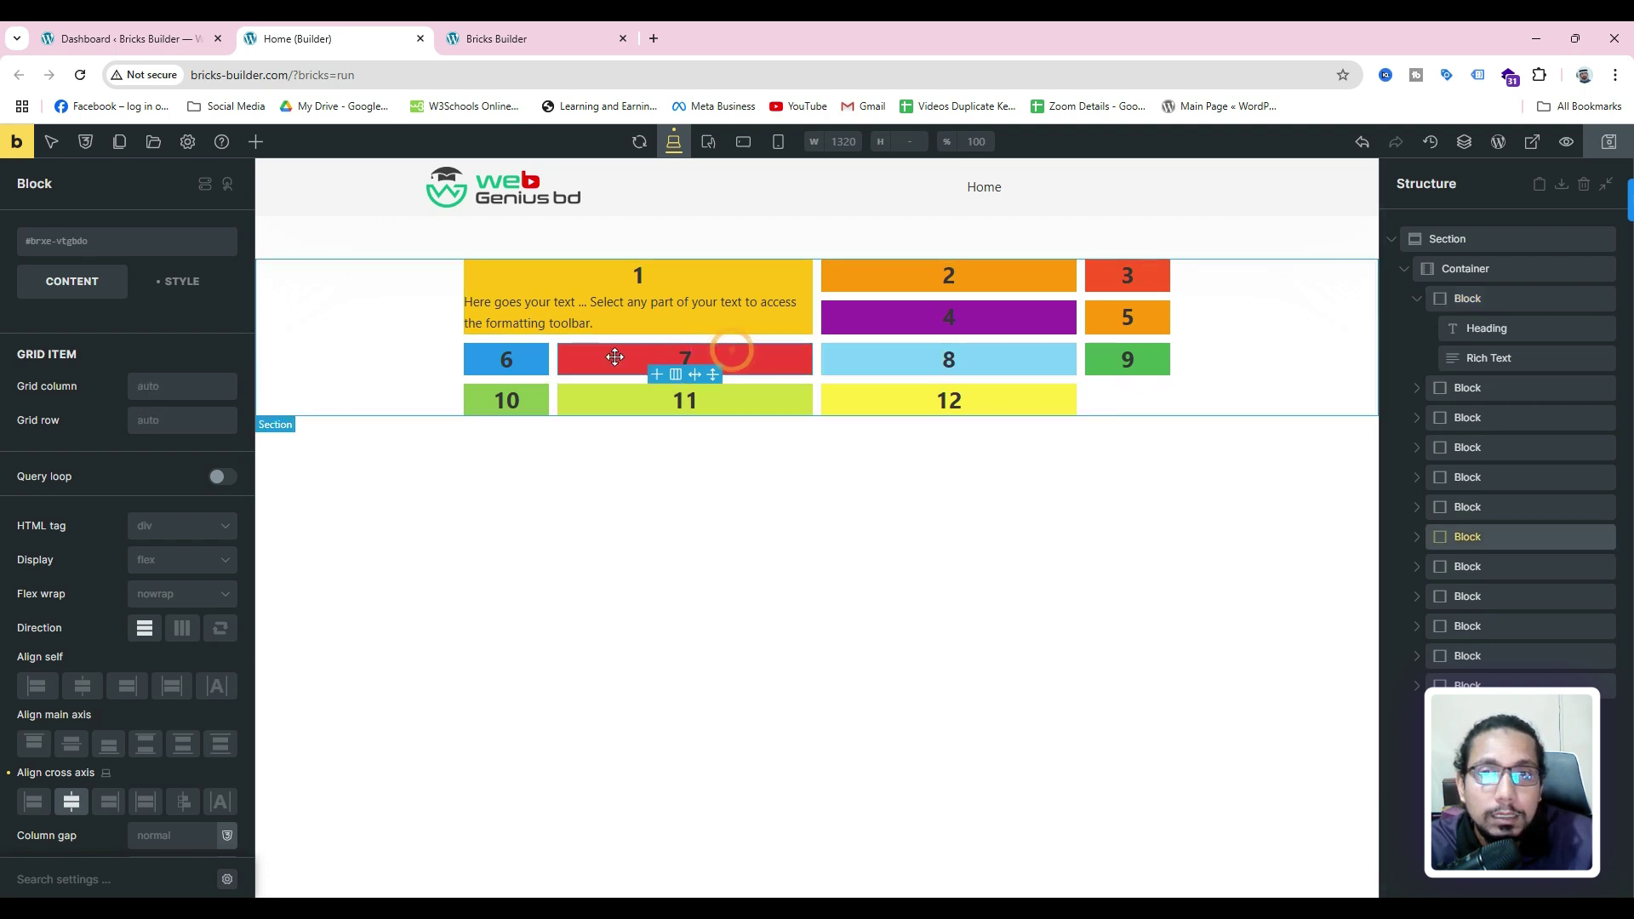
{"action": "left_click", "coordinate": [168, 392]}
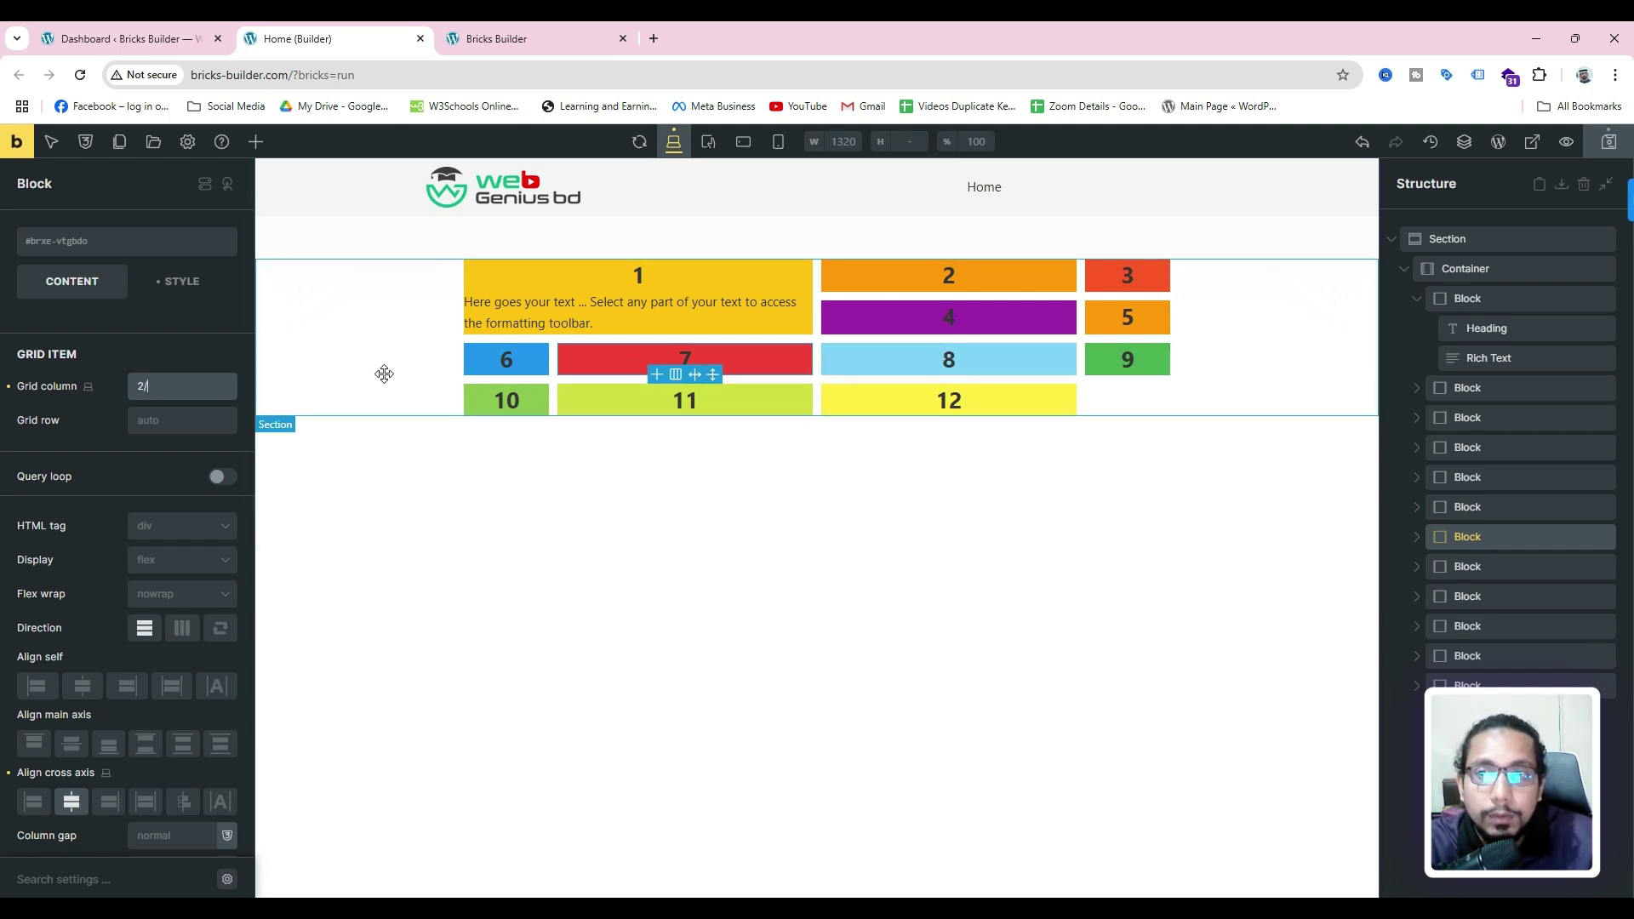
{"action": "type", "text": "4"}
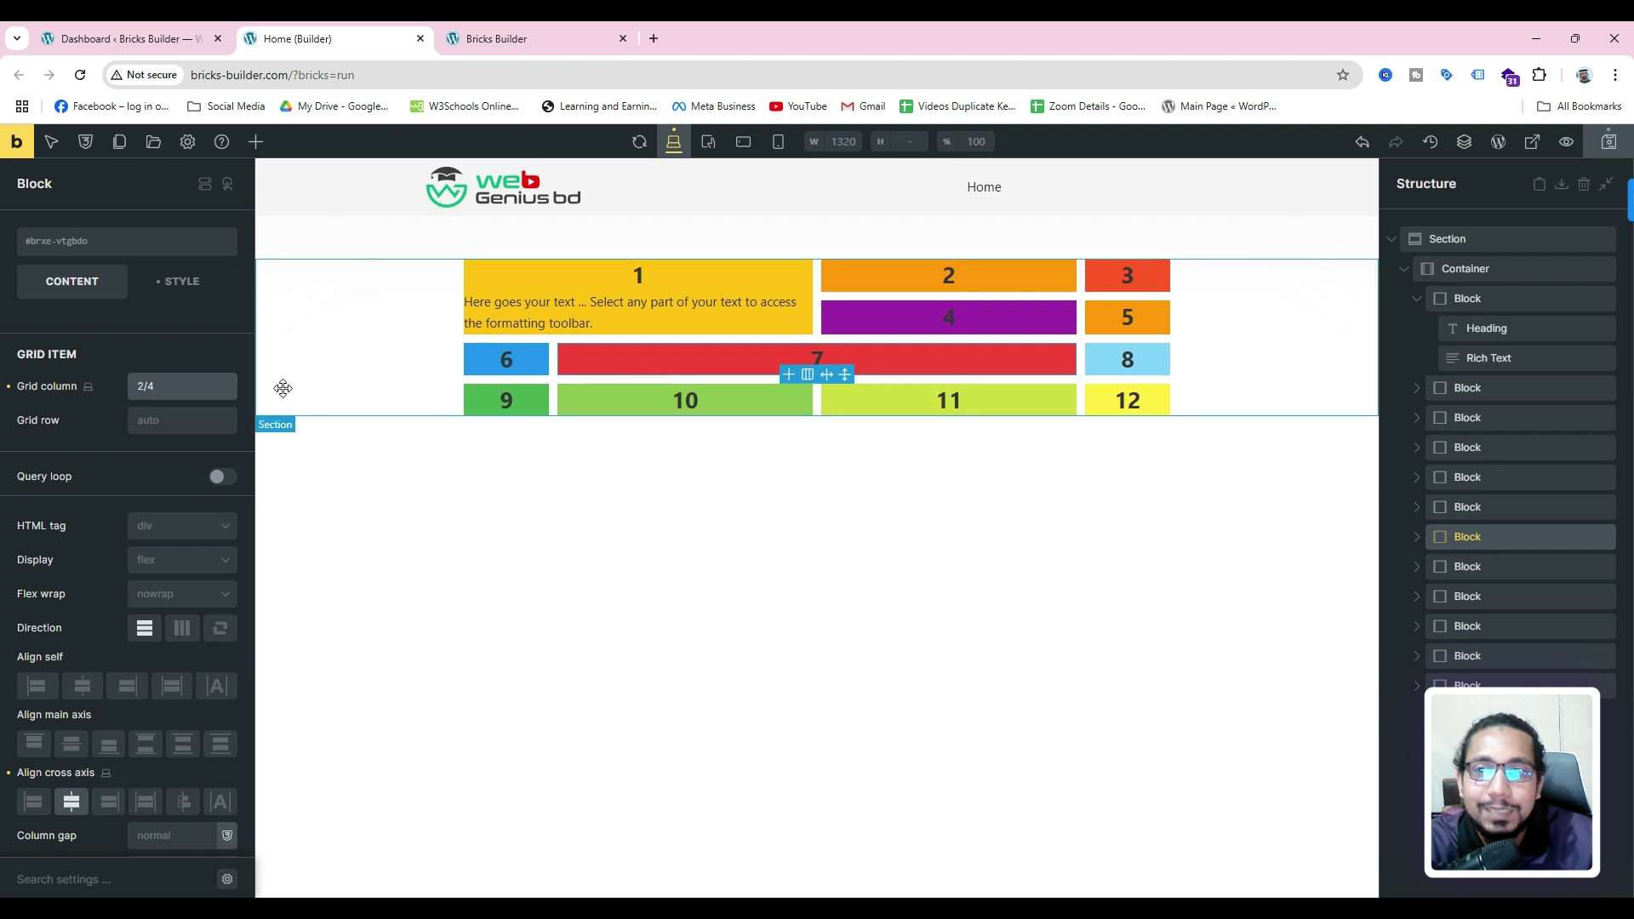
{"action": "left_click", "coordinate": [141, 386]}
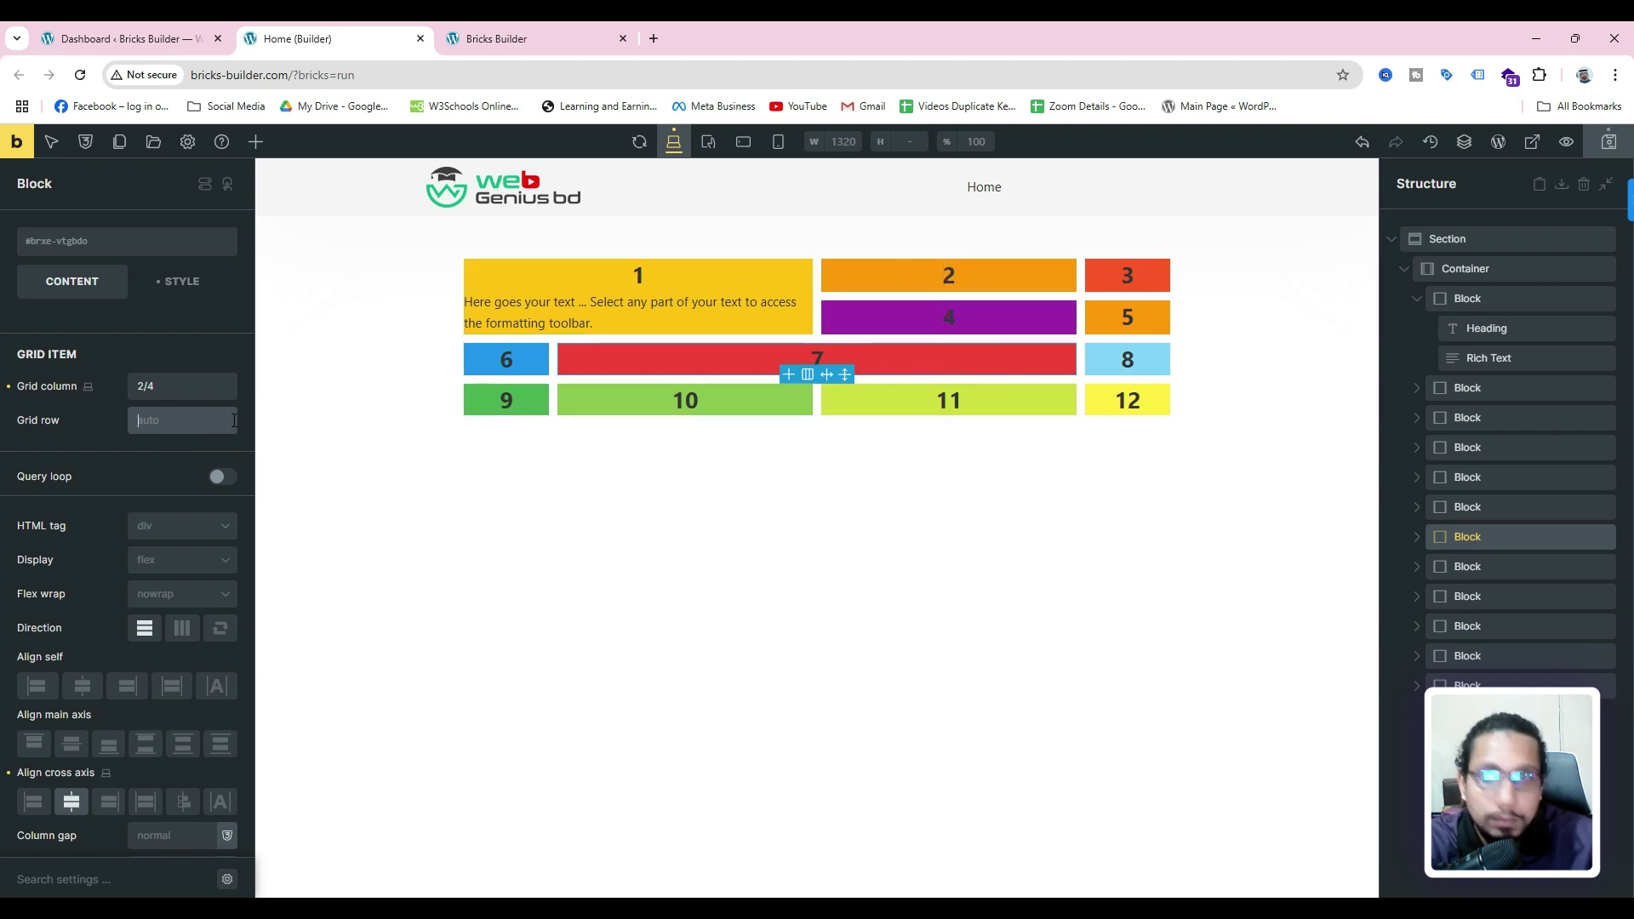
{"action": "type", "text": "3"}
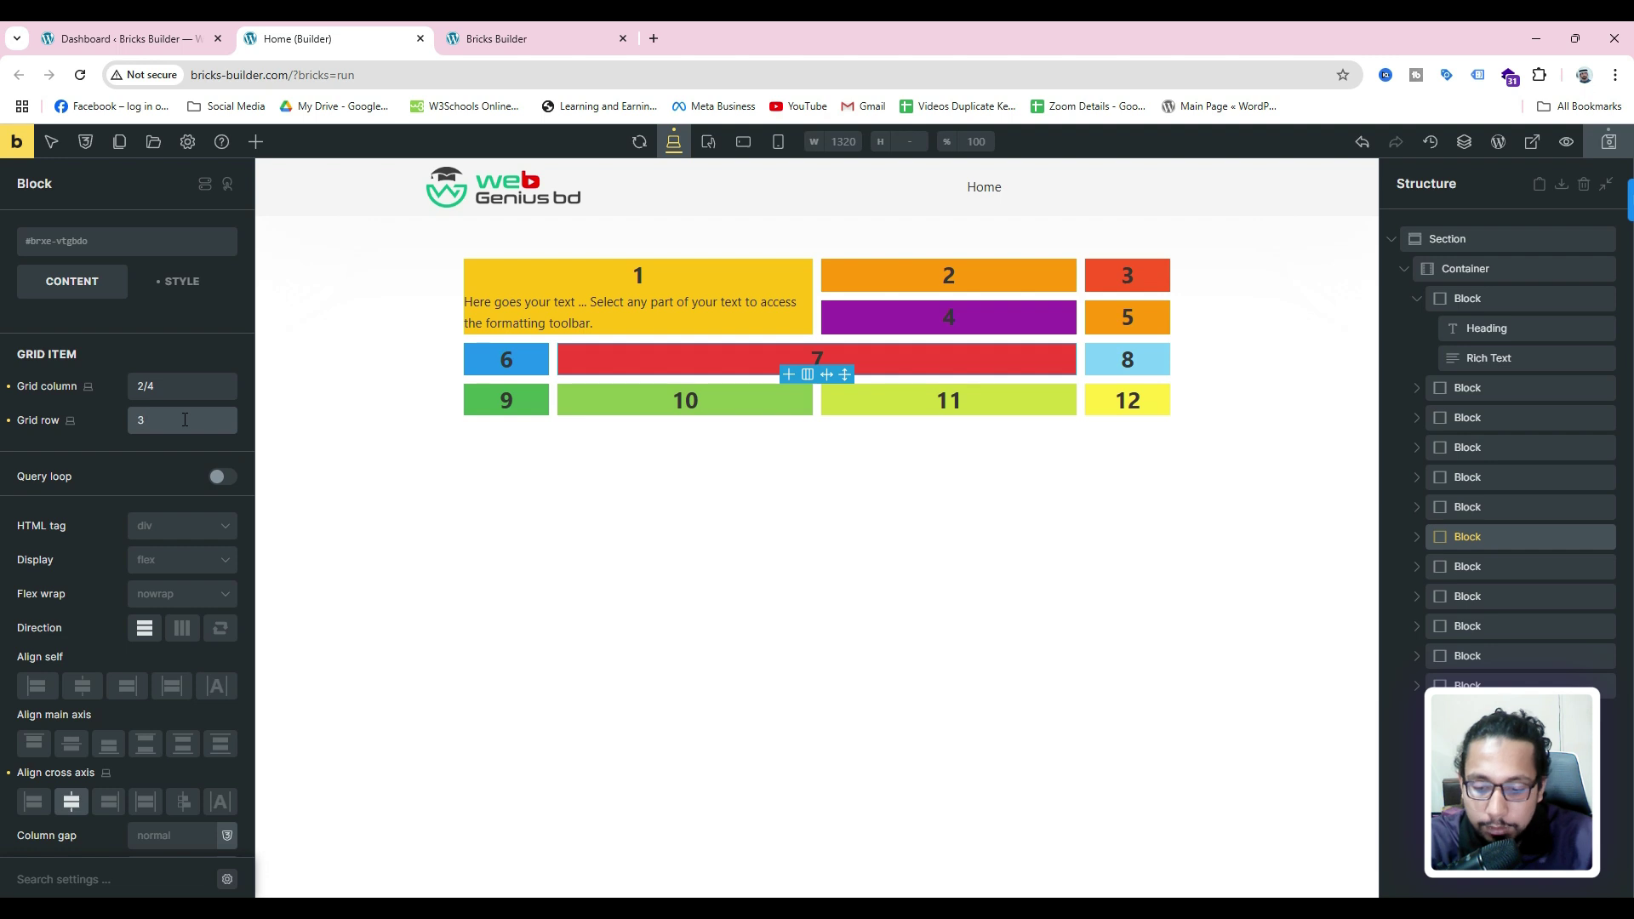
{"action": "type", "text": "/5"}
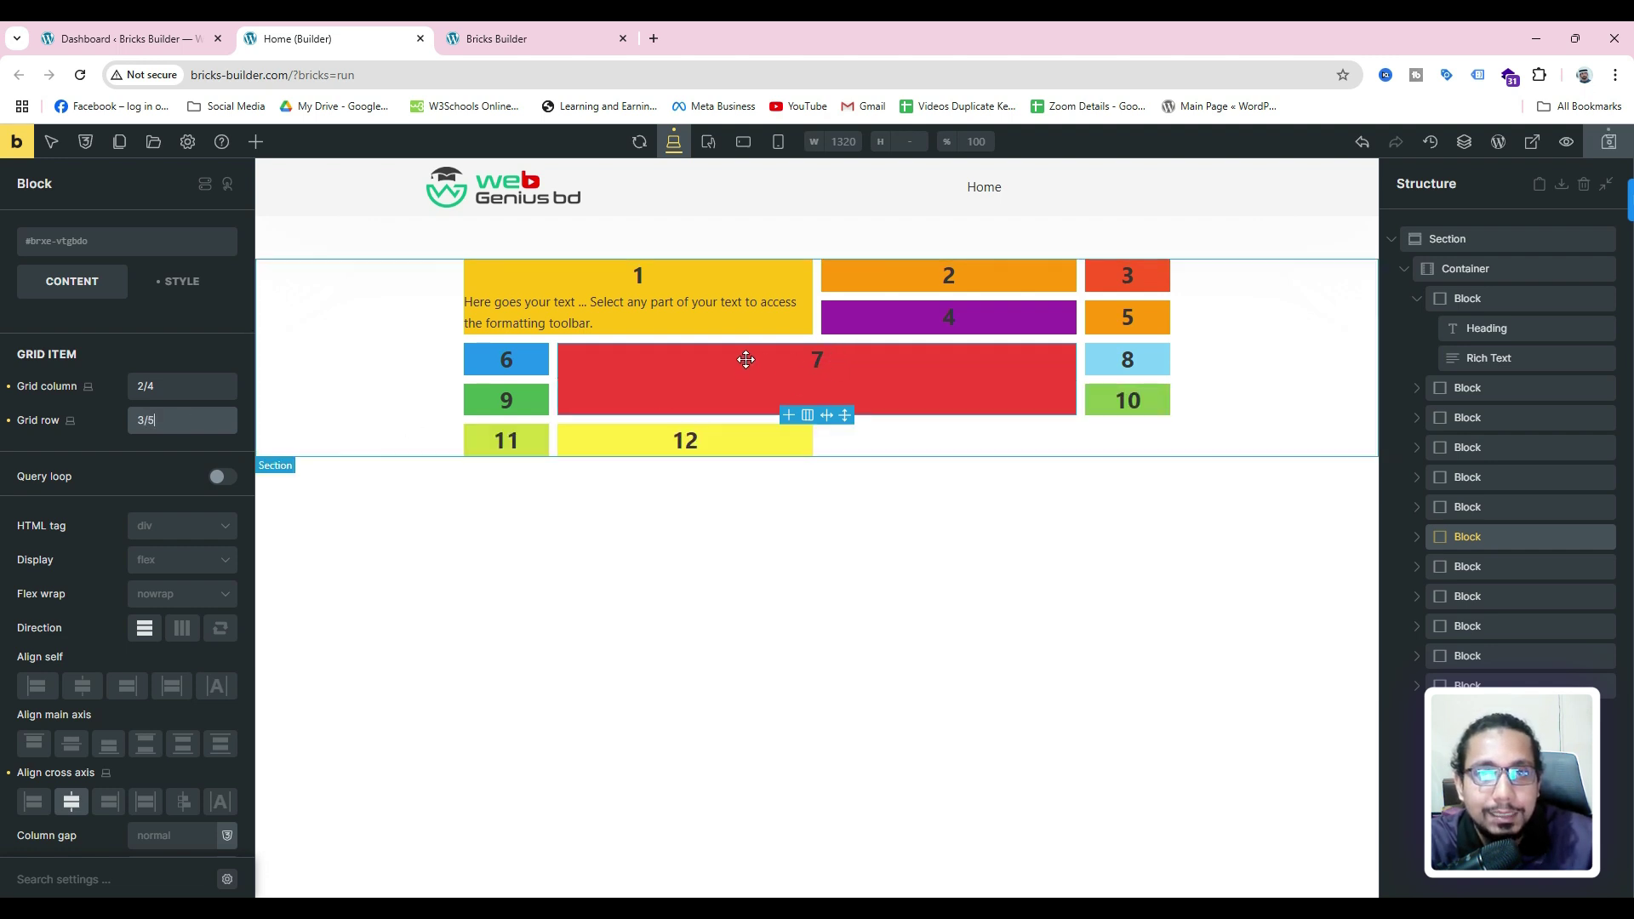
- Save the page and reload the front-end preview to check block 7's column and row span
{"action": "left_click", "coordinate": [1608, 141]}
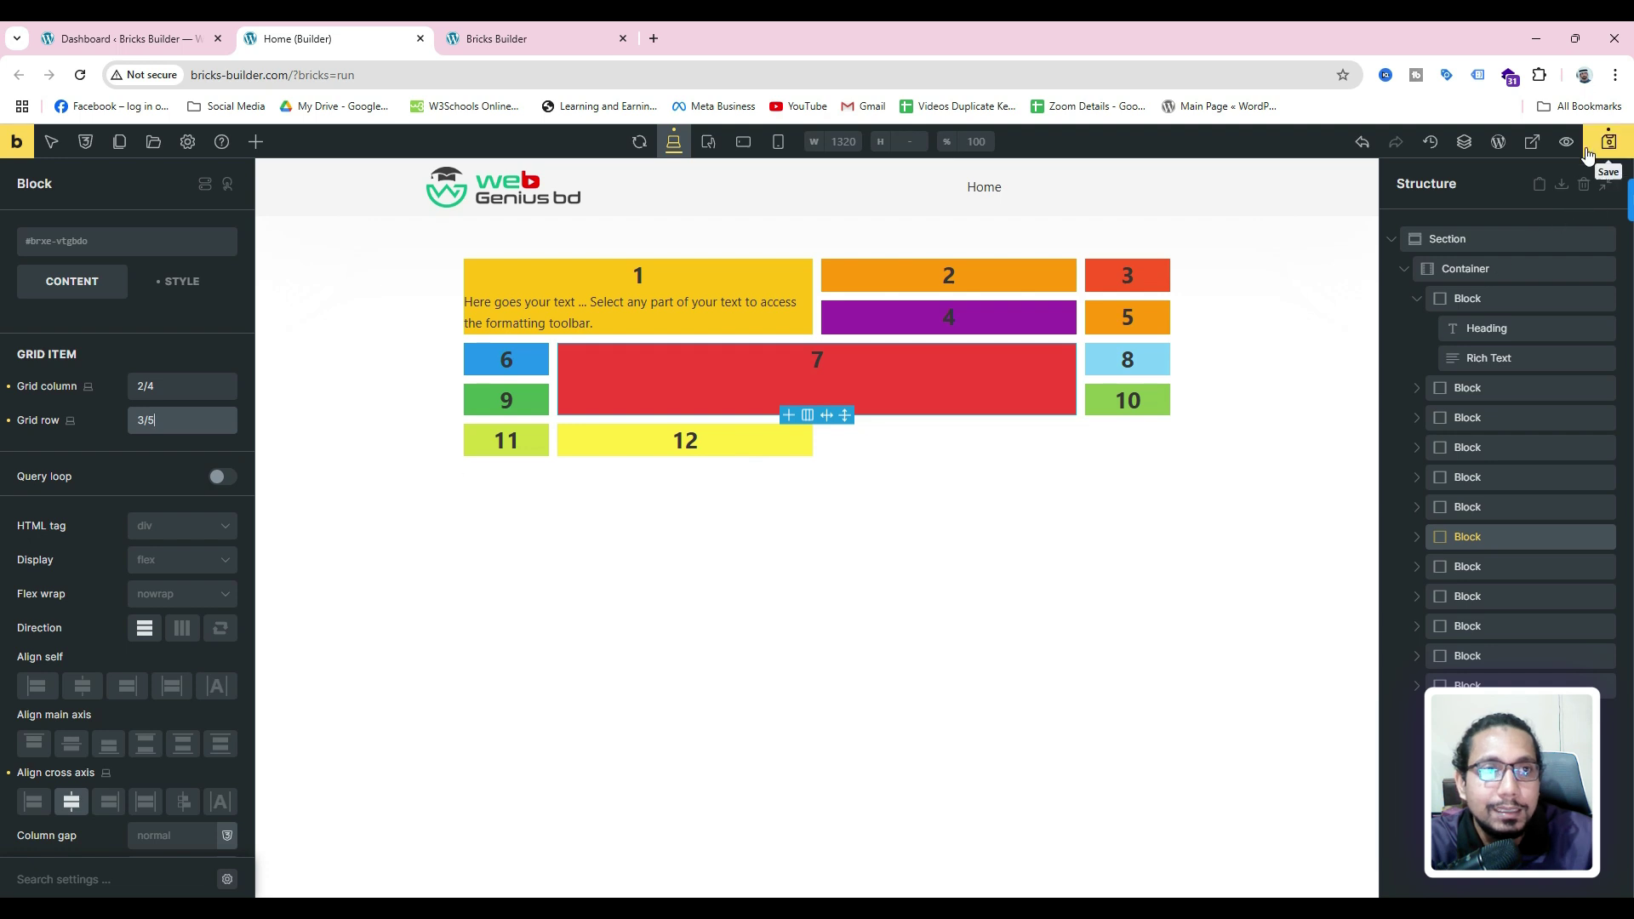
{"action": "left_click", "coordinate": [510, 39]}
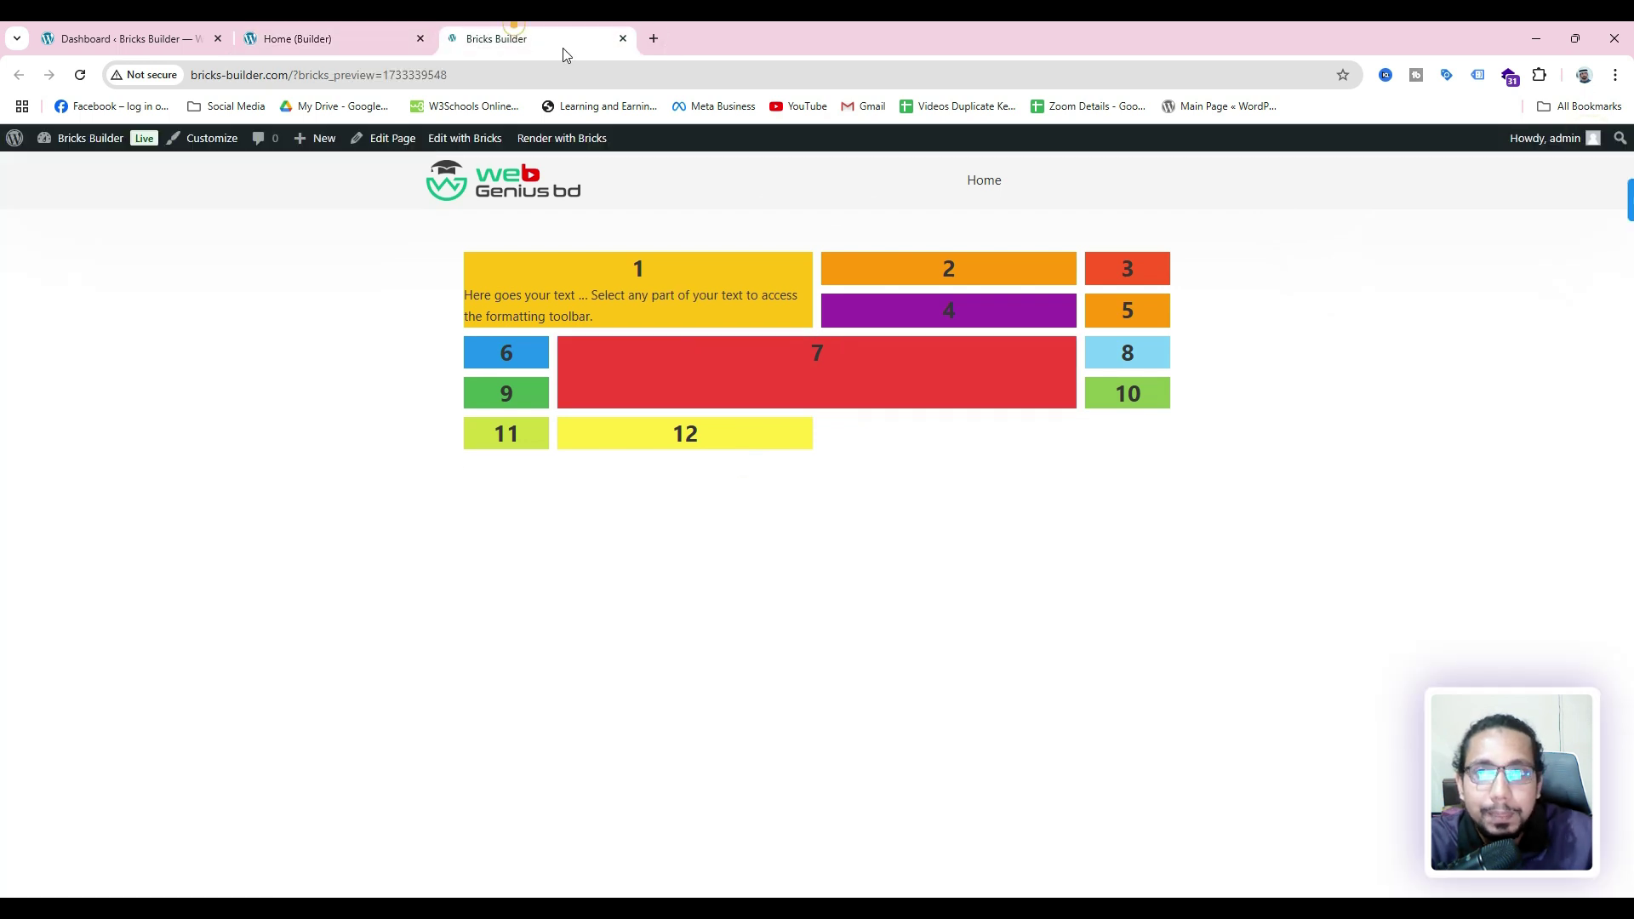
{"action": "left_click", "coordinate": [80, 75]}
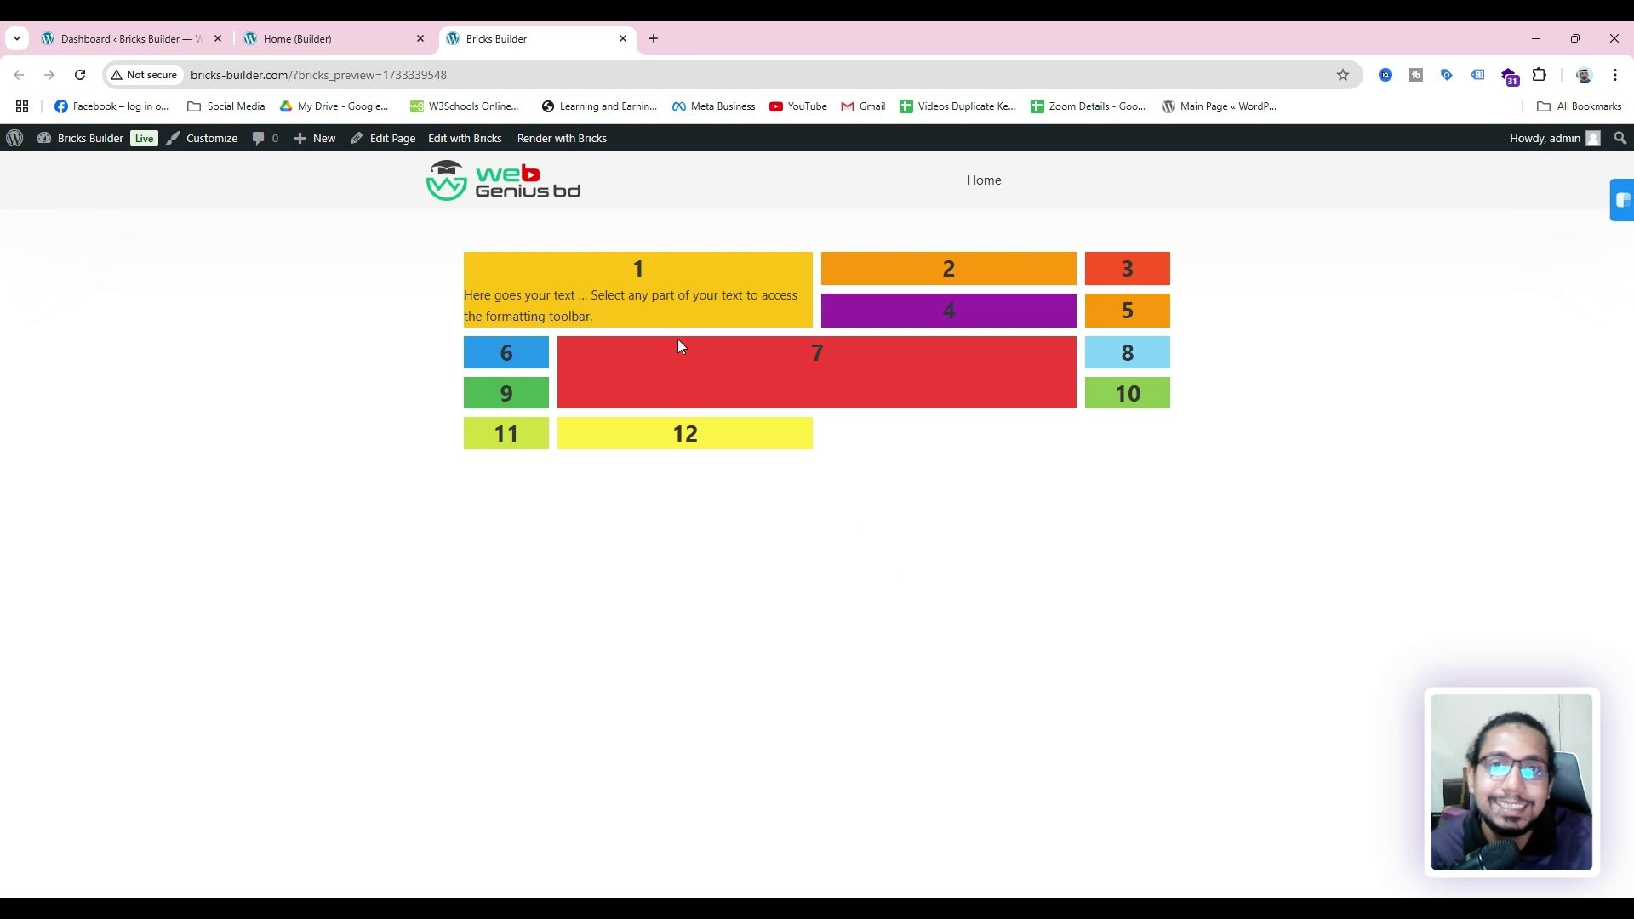
- Return to the builder and add two Rich Text elements inside block 7, below its heading
{"action": "left_click", "coordinate": [308, 38]}
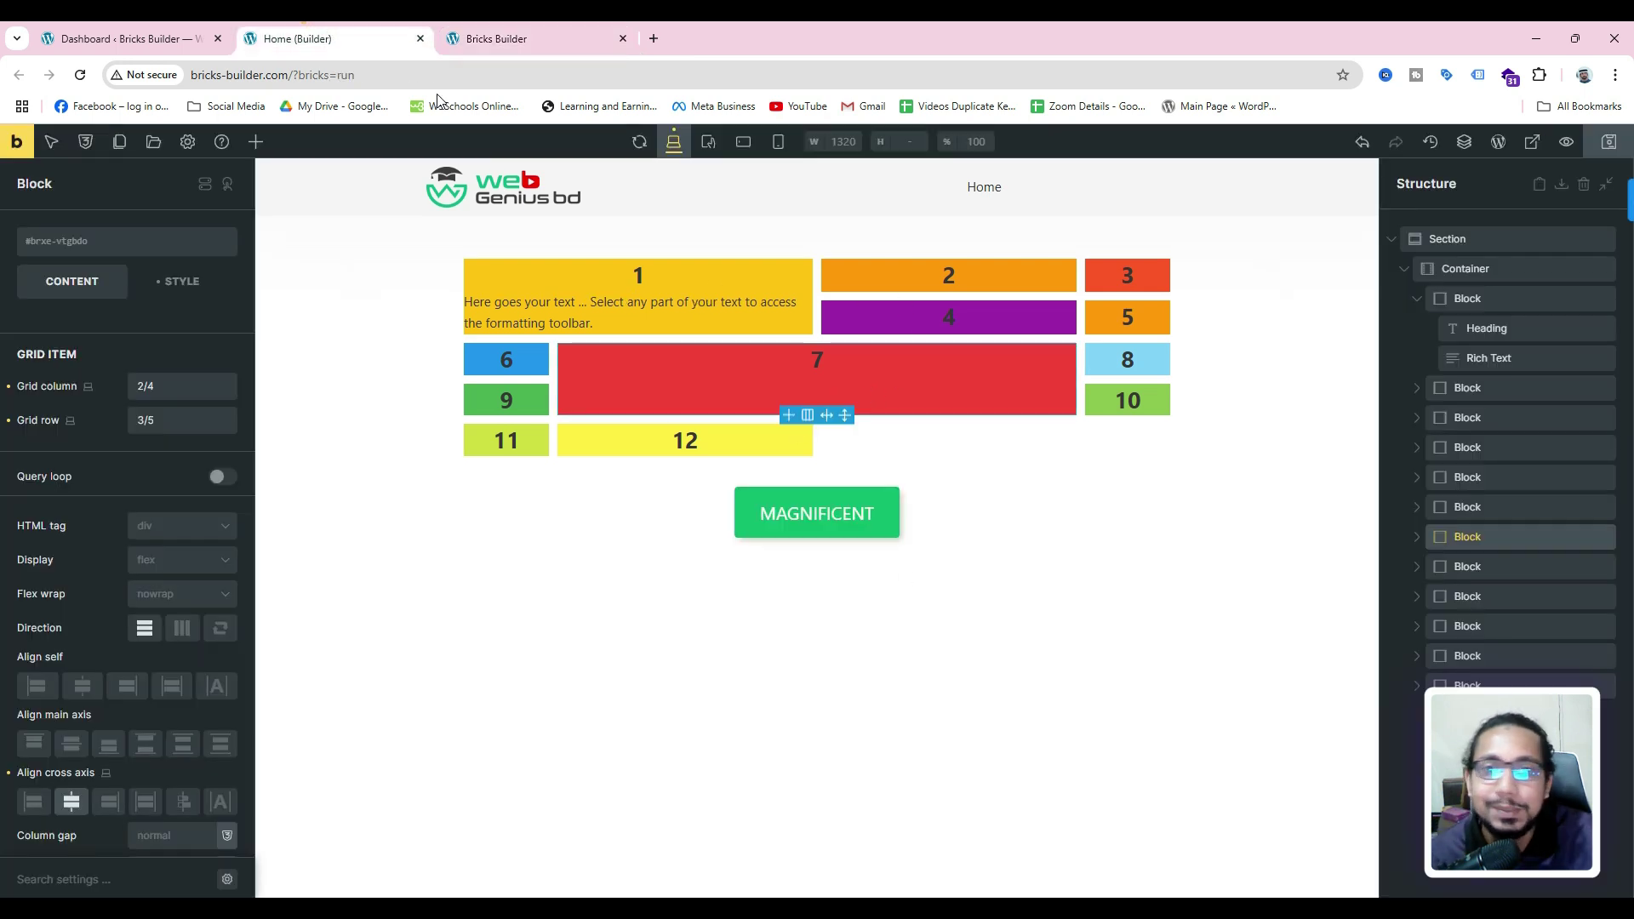
{"action": "left_click", "coordinate": [1417, 538]}
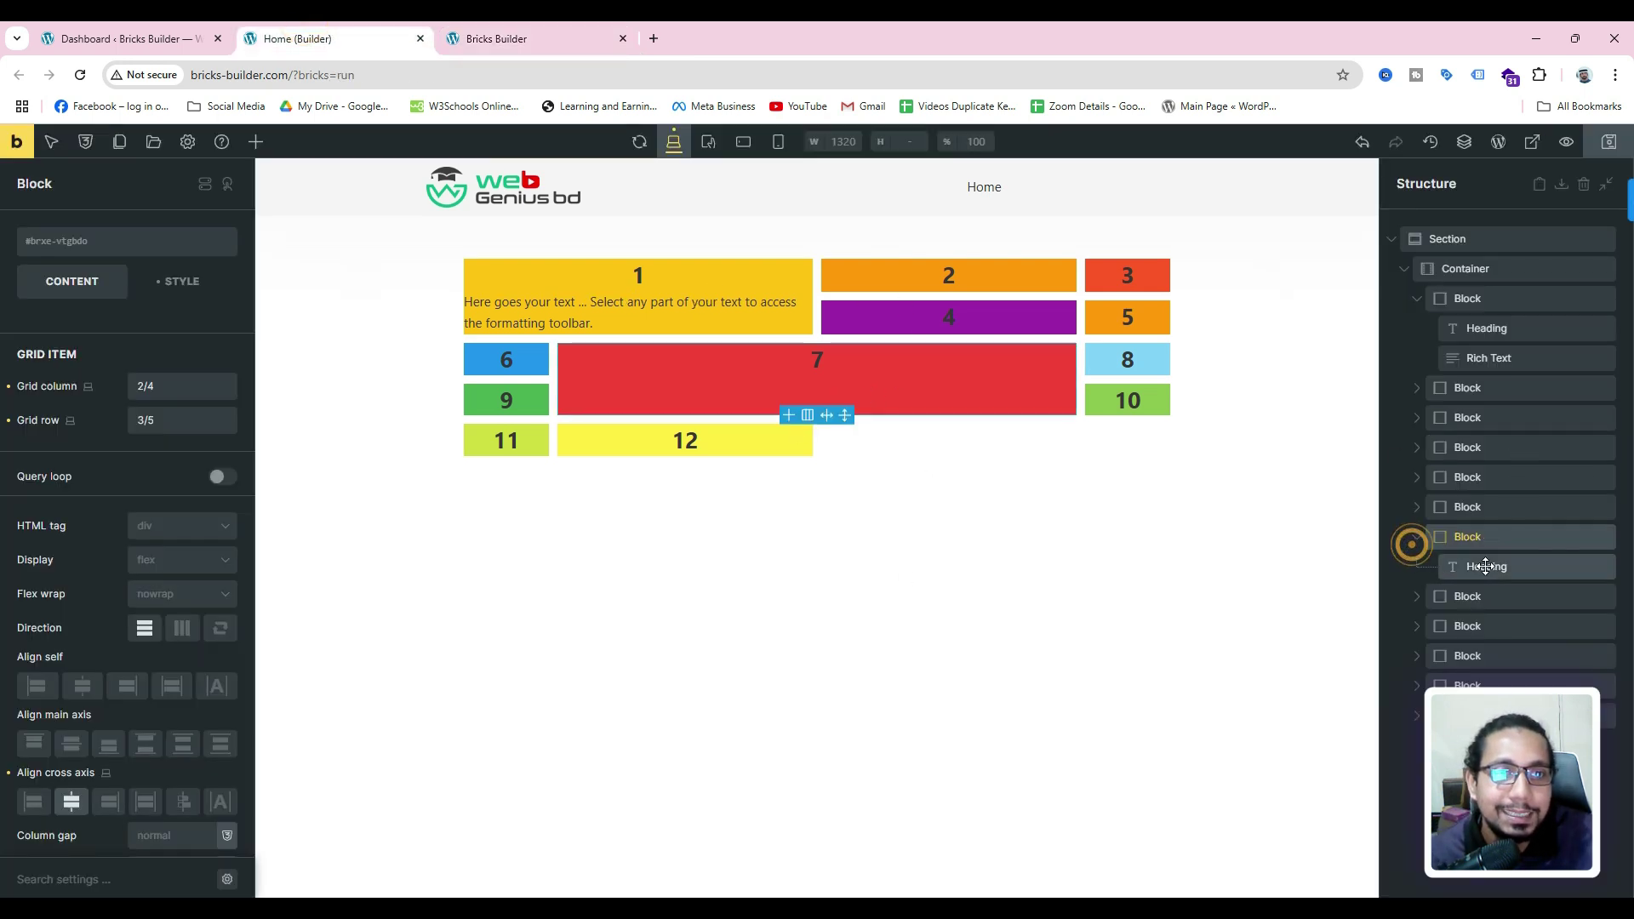
{"action": "left_click", "coordinate": [1483, 567]}
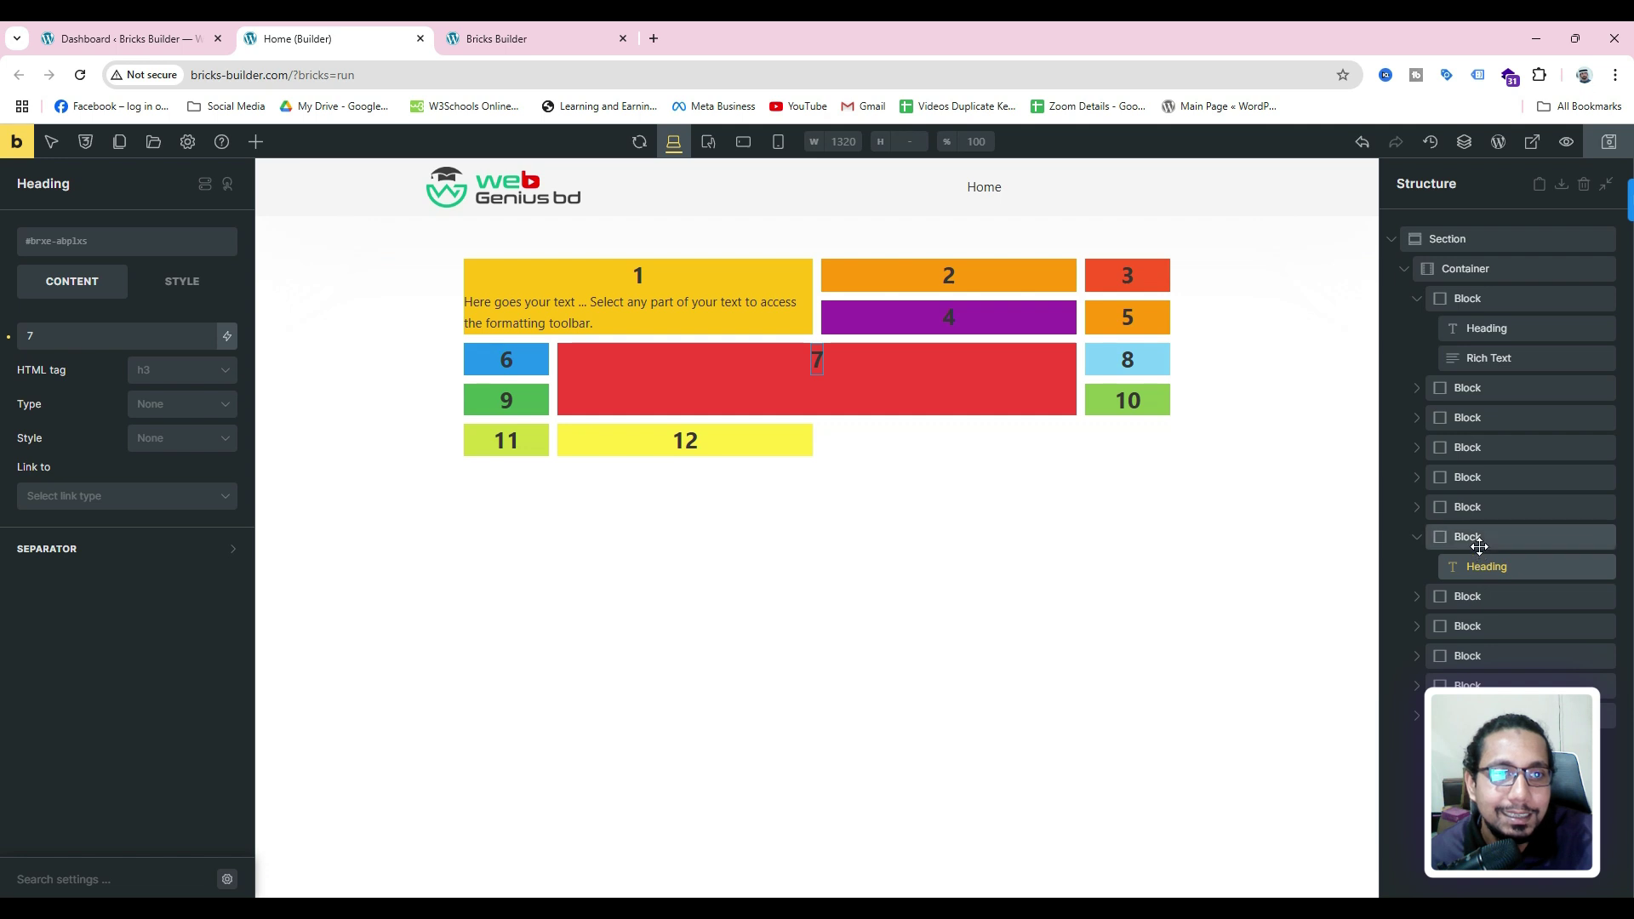
{"action": "left_click", "coordinate": [1473, 539]}
{"action": "left_click", "coordinate": [254, 141]}
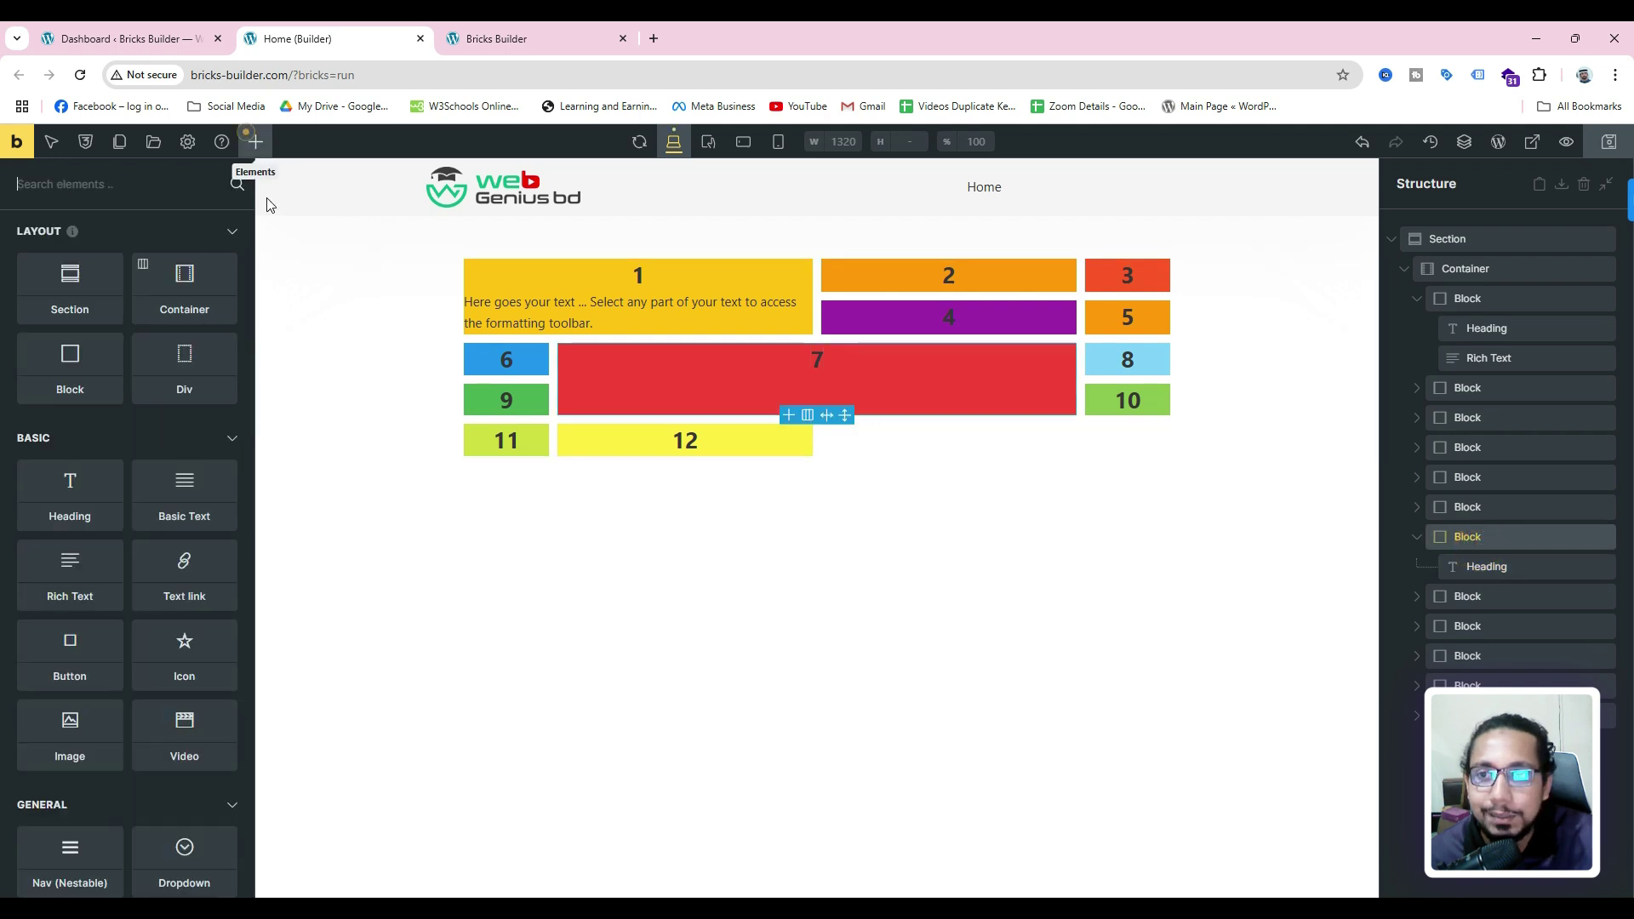
{"action": "left_click", "coordinate": [72, 574]}
{"action": "left_click", "coordinate": [72, 574]}
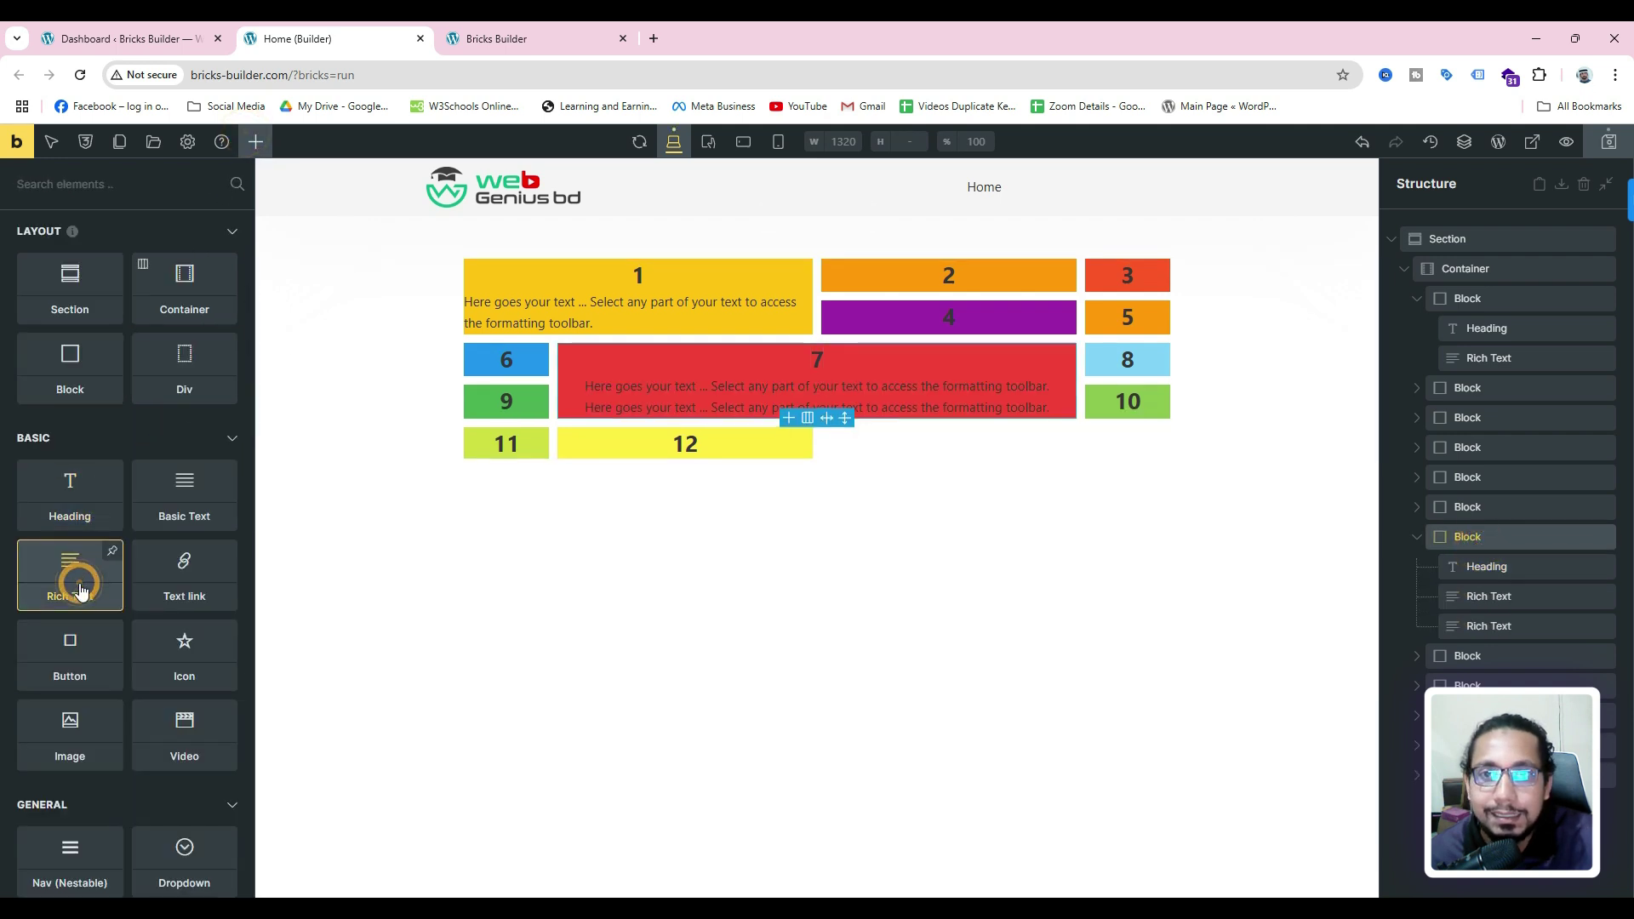
- Save the page and reload the front-end preview to check the text in block 7
{"action": "left_click", "coordinate": [1609, 141]}
{"action": "left_click", "coordinate": [515, 39]}
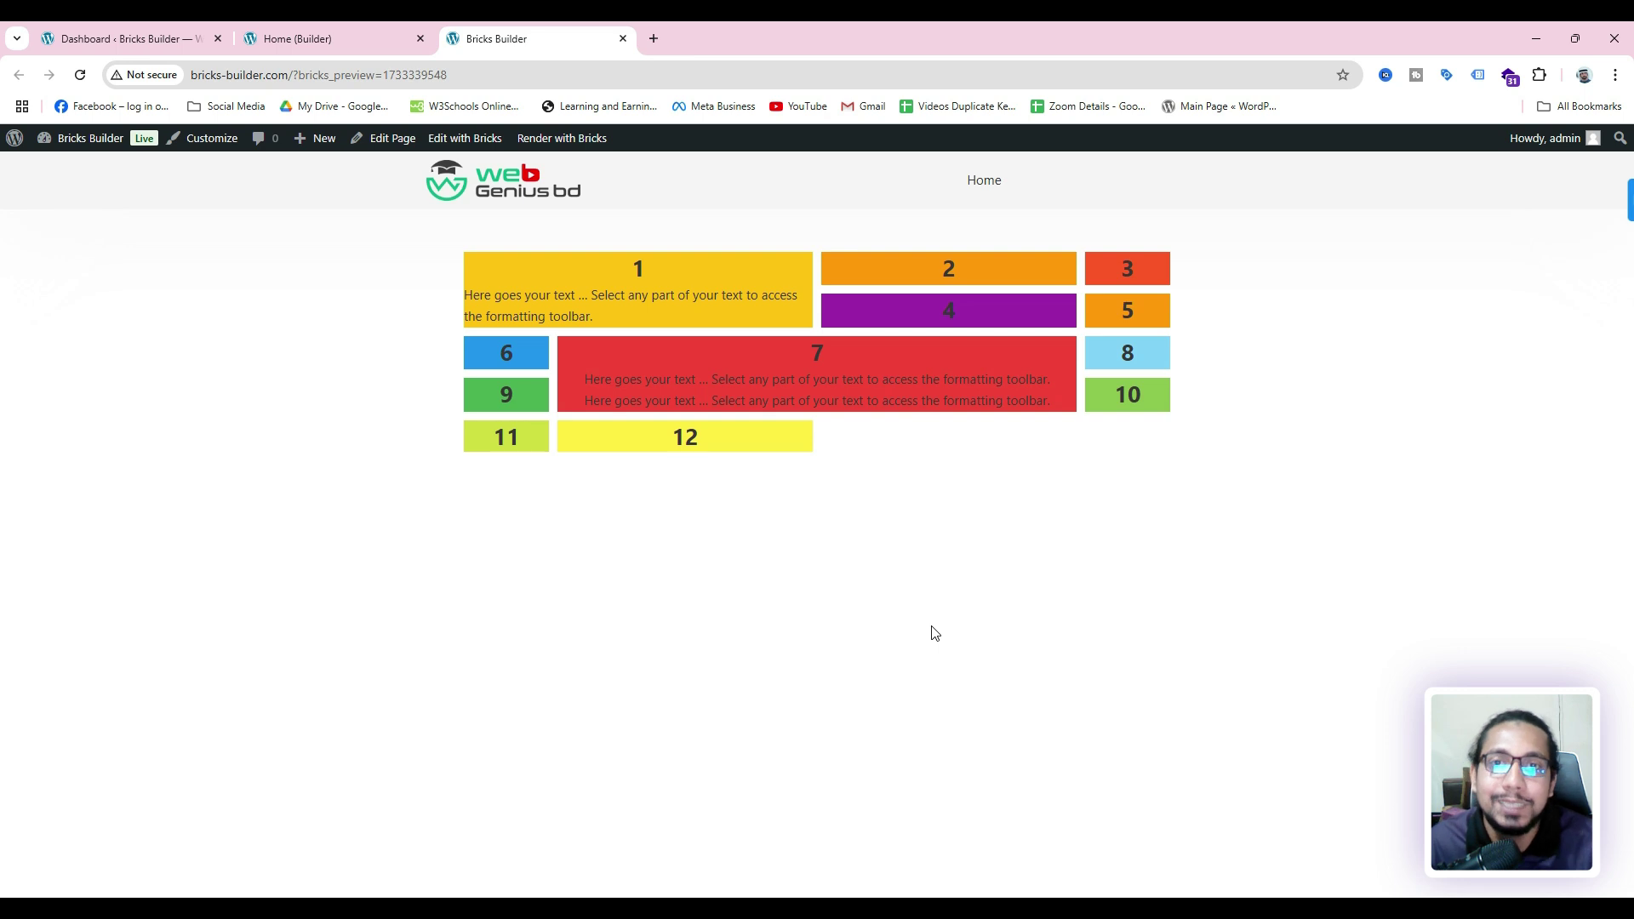
- Back in the builder, clear block 7's grid column and grid row values
{"action": "left_click", "coordinate": [332, 39]}
{"action": "left_click", "coordinate": [1502, 544]}
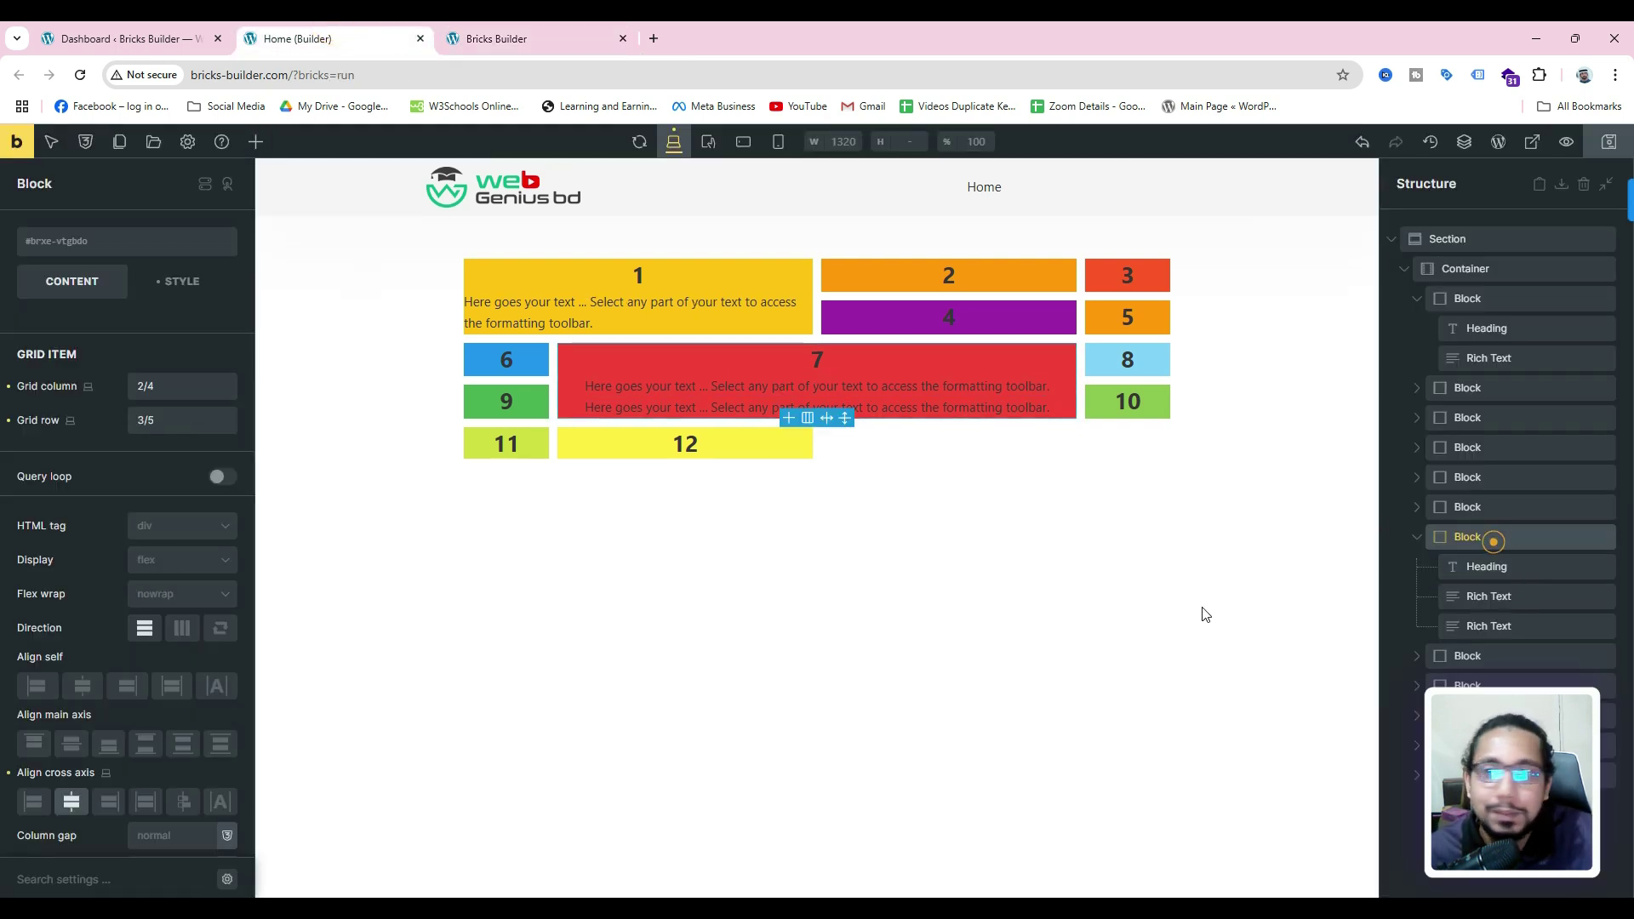
{"action": "left_click", "coordinate": [151, 421]}
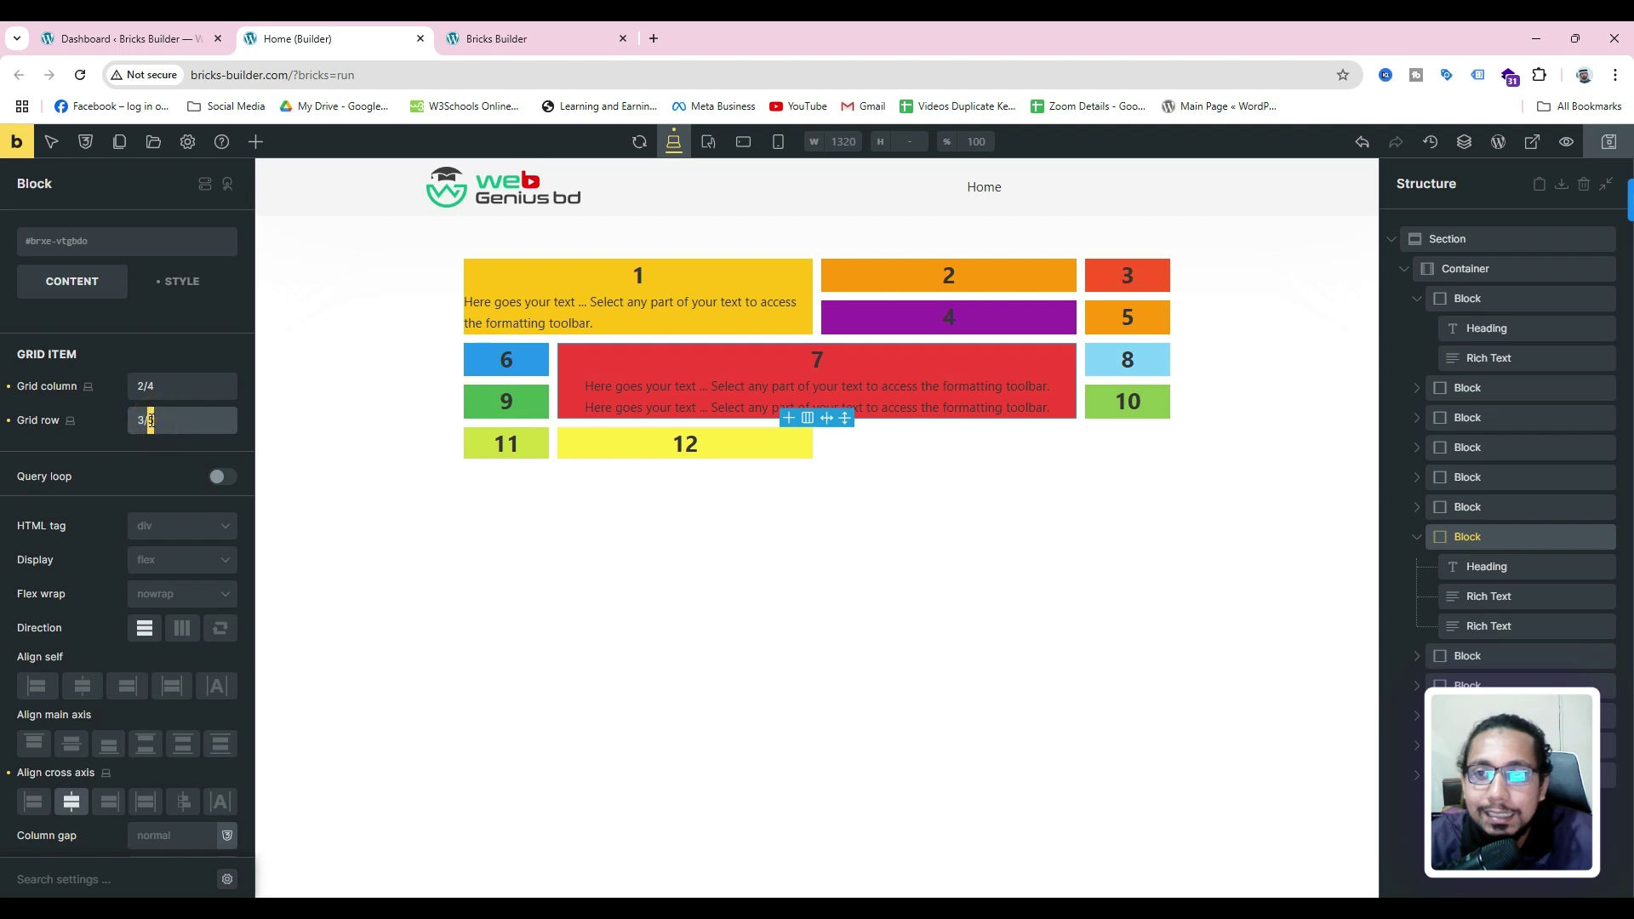
{"action": "left_click_drag", "start_coordinate": [161, 386], "coordinate": [134, 386]}
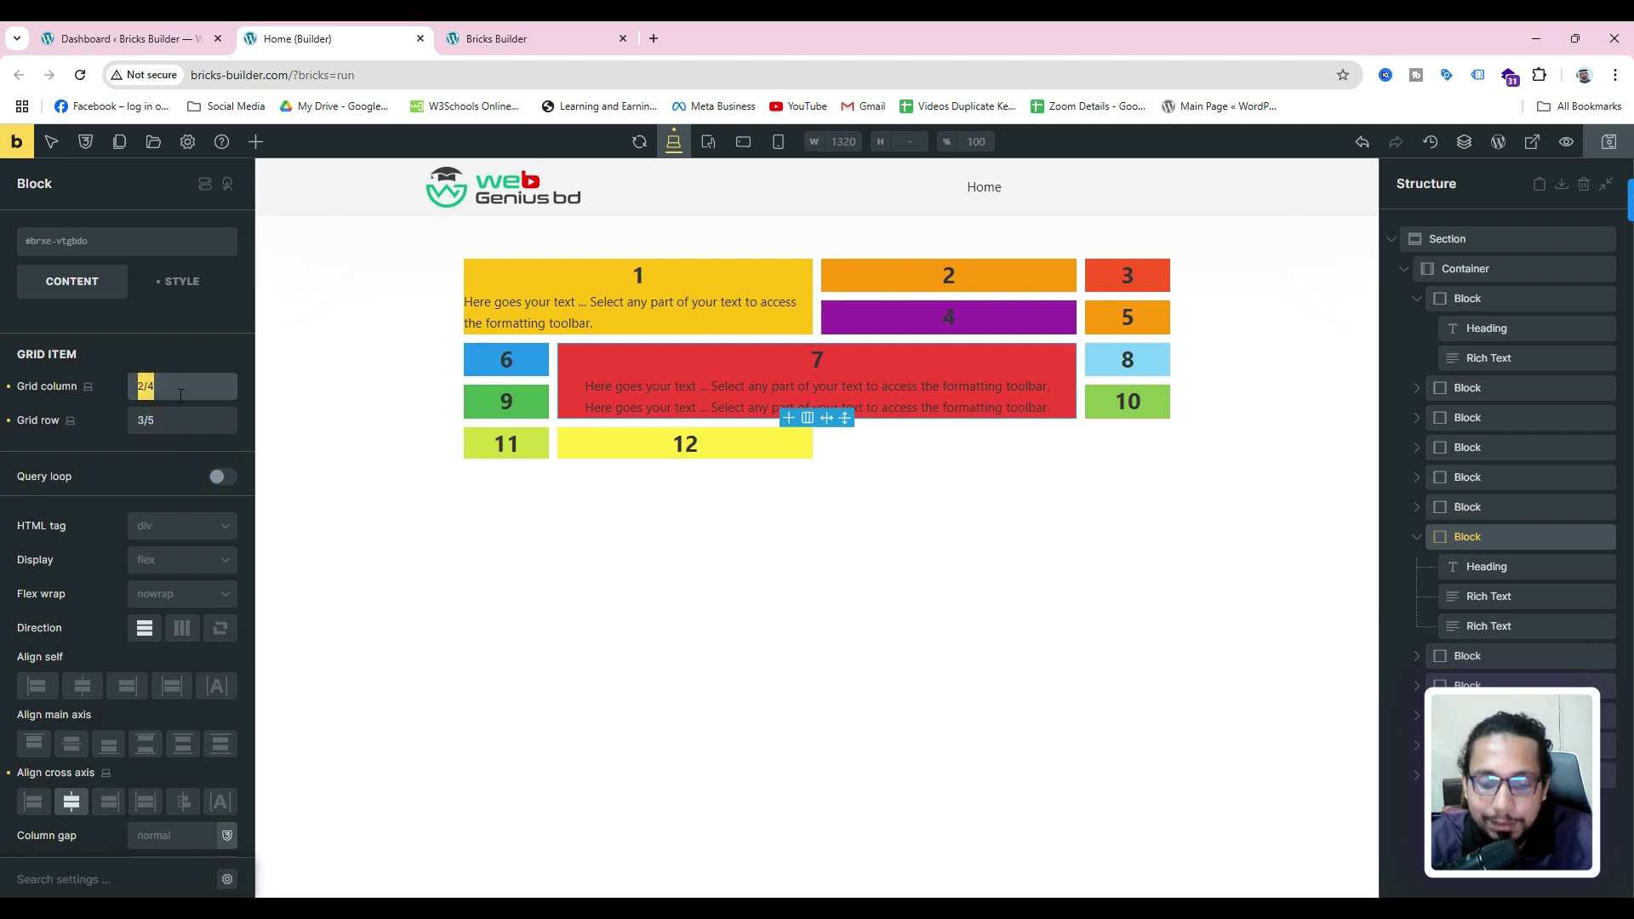
{"action": "key", "text": "BackSpace"}
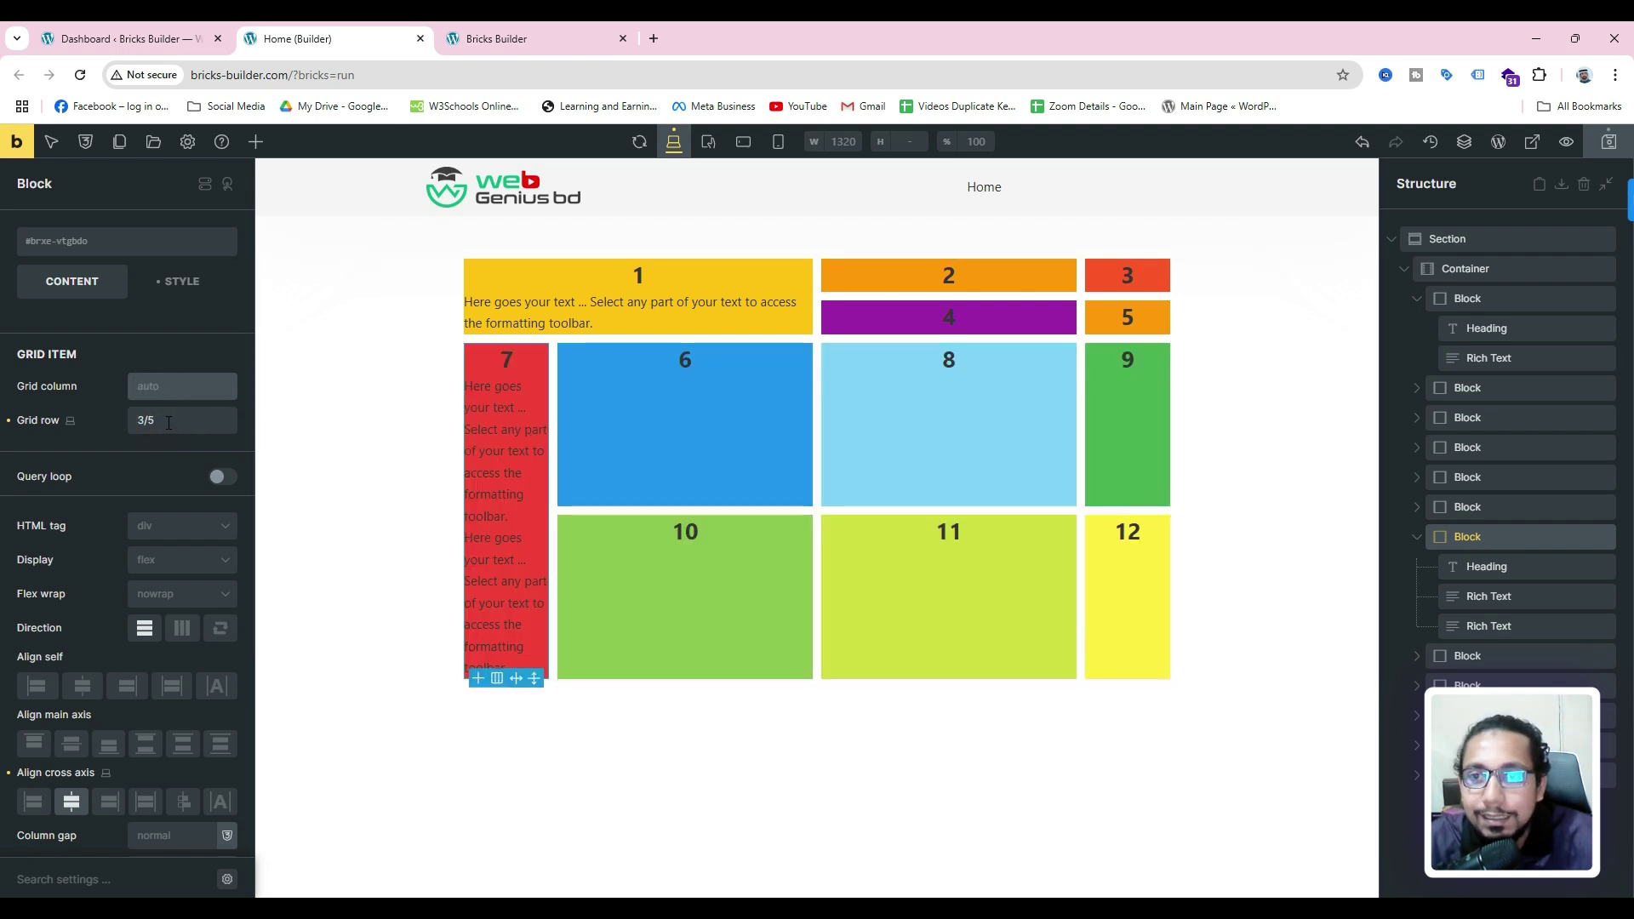
{"action": "left_click", "coordinate": [154, 387]}
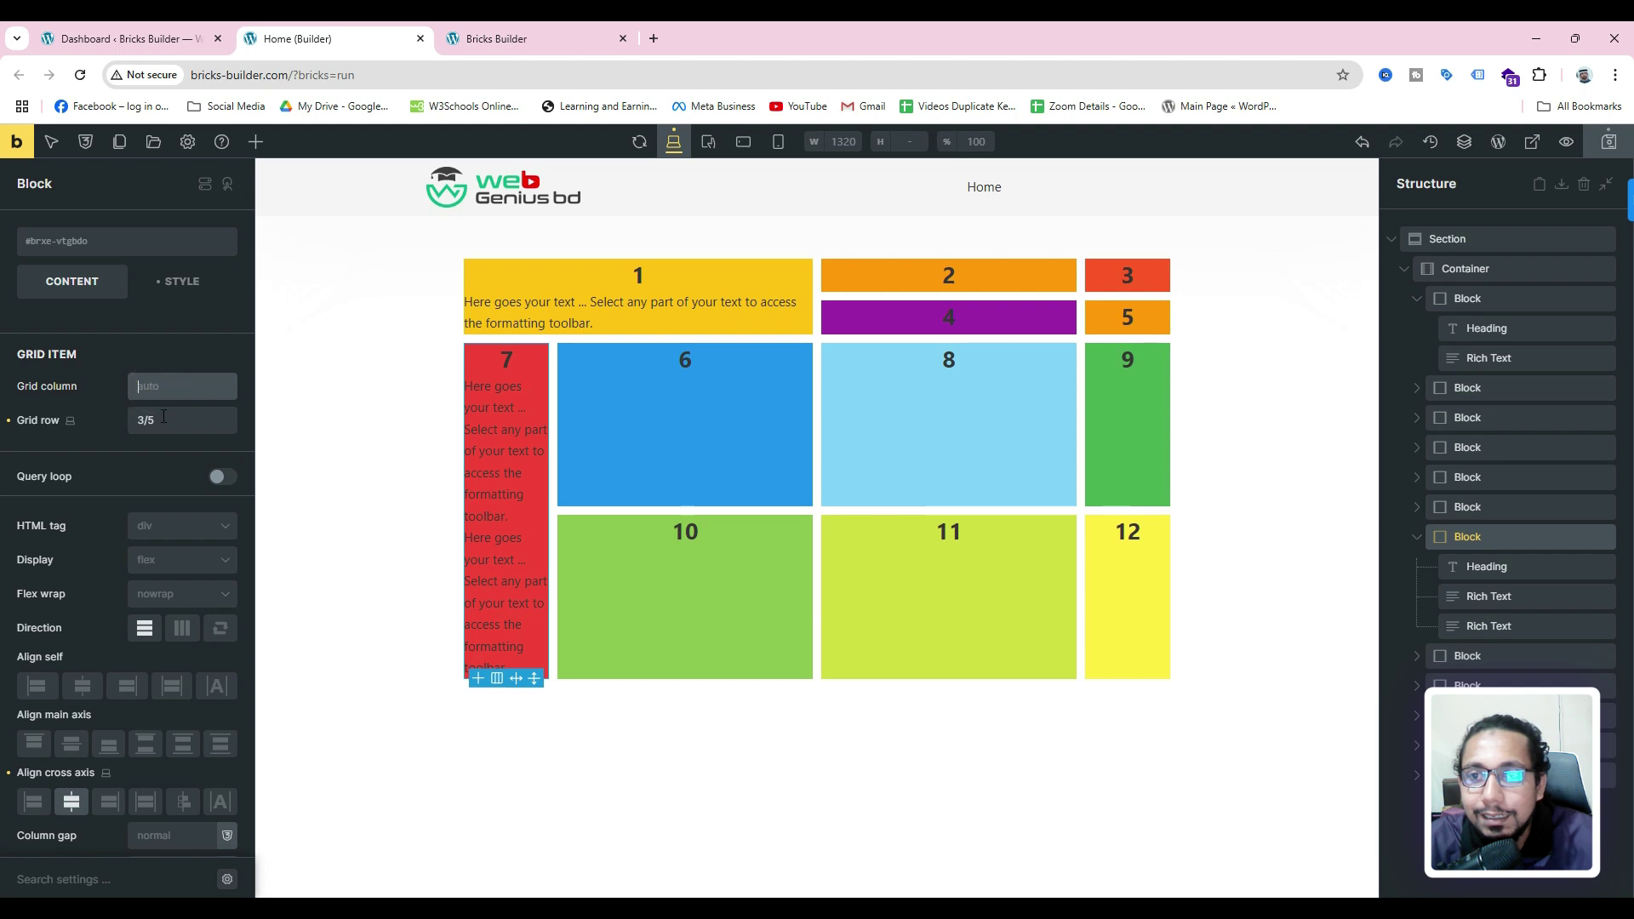
{"action": "double_click", "coordinate": [162, 419]}
{"action": "key", "text": "BackSpace"}
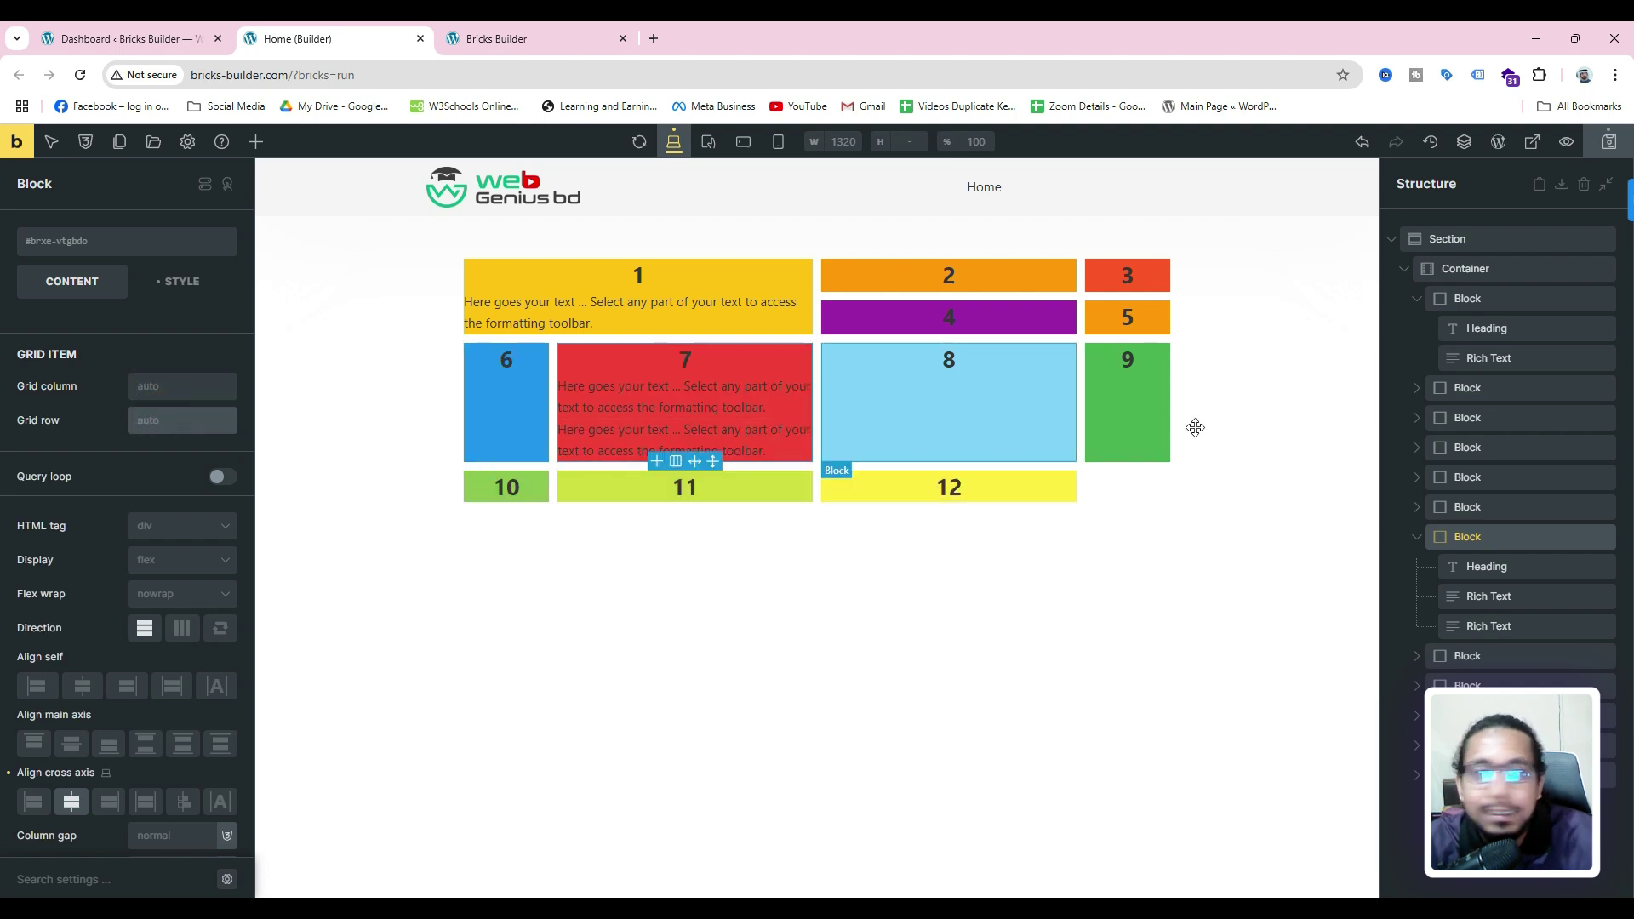
- Delete both Rich Text elements from block 7, leaving only its heading
{"action": "right_click", "coordinate": [1486, 599]}
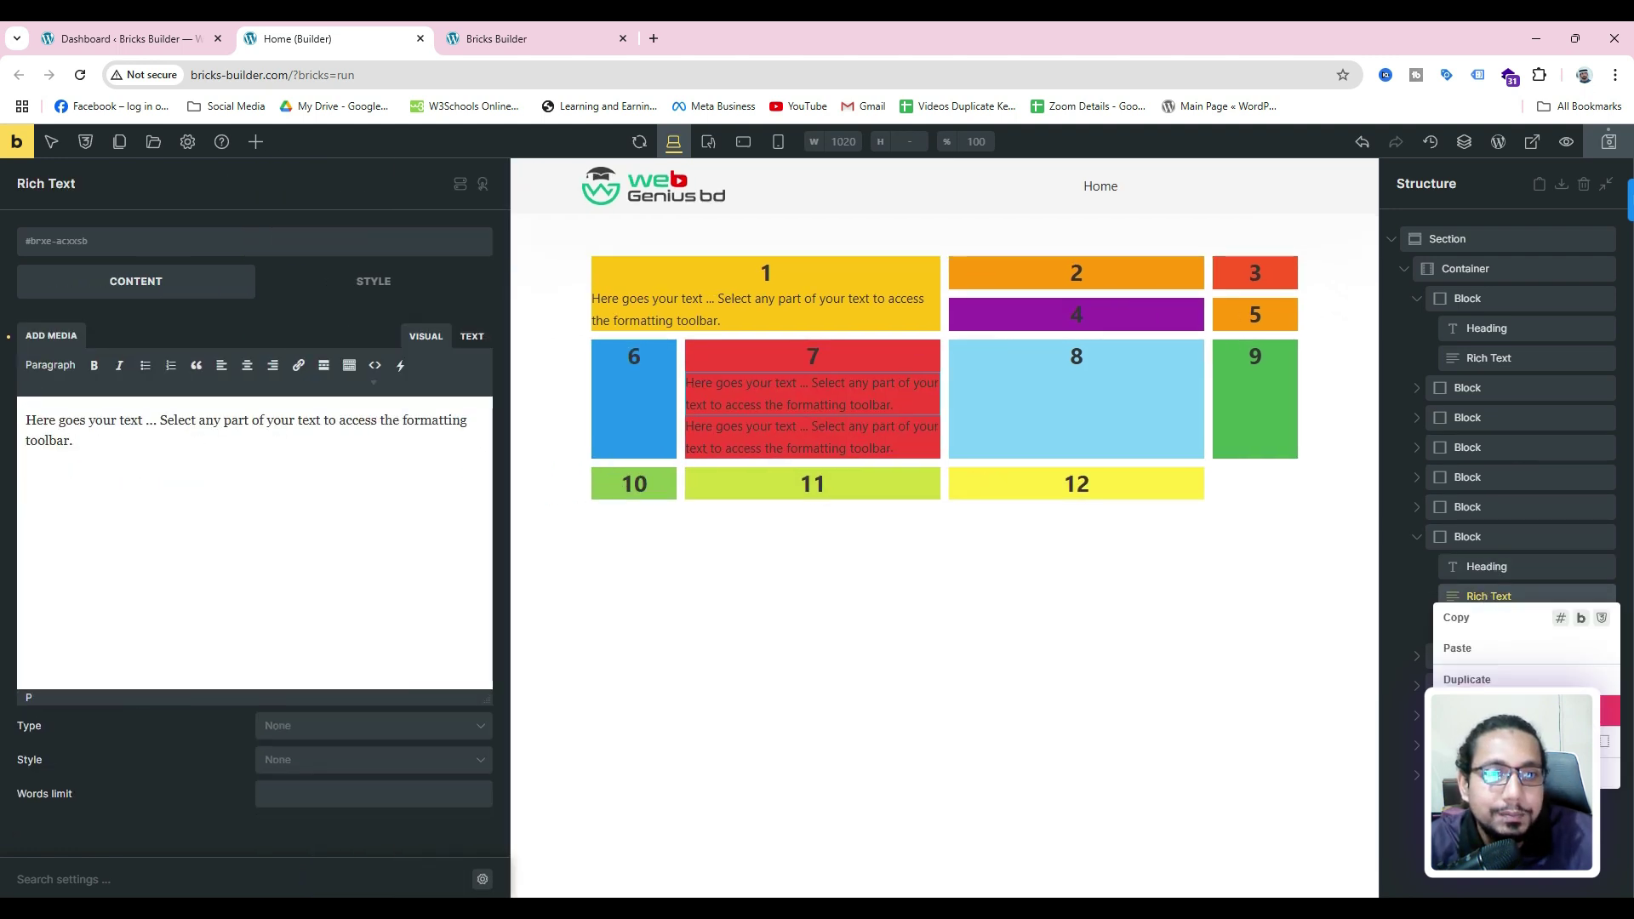
{"action": "key", "text": "ctrl+z"}
{"action": "right_click", "coordinate": [1490, 599]}
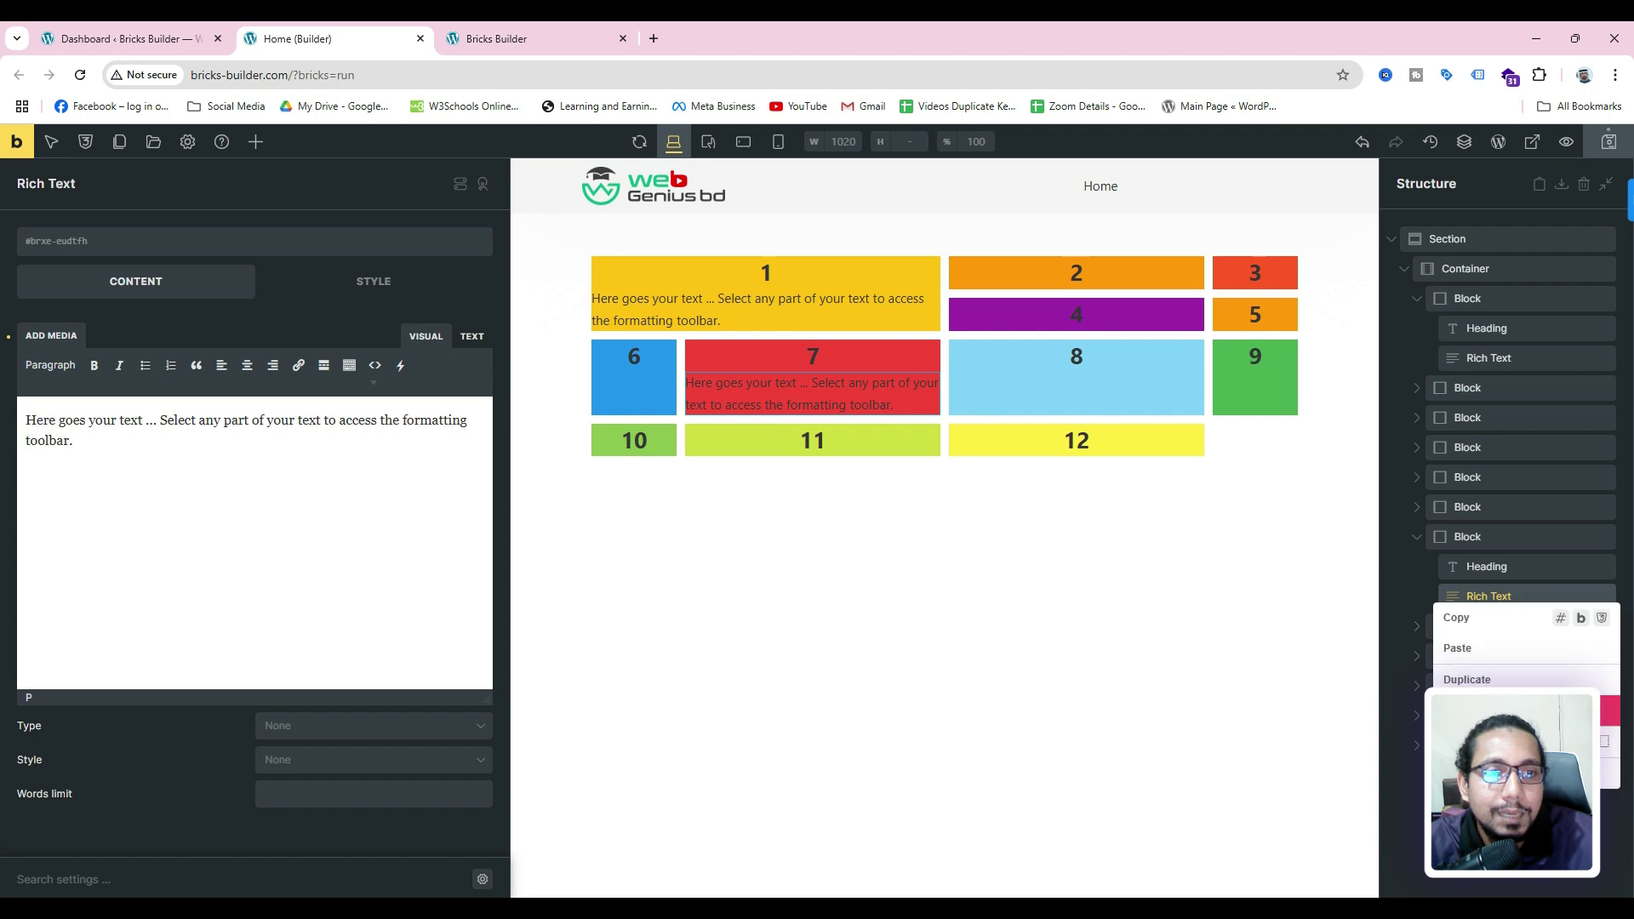
{"action": "left_click", "coordinate": [1511, 711]}
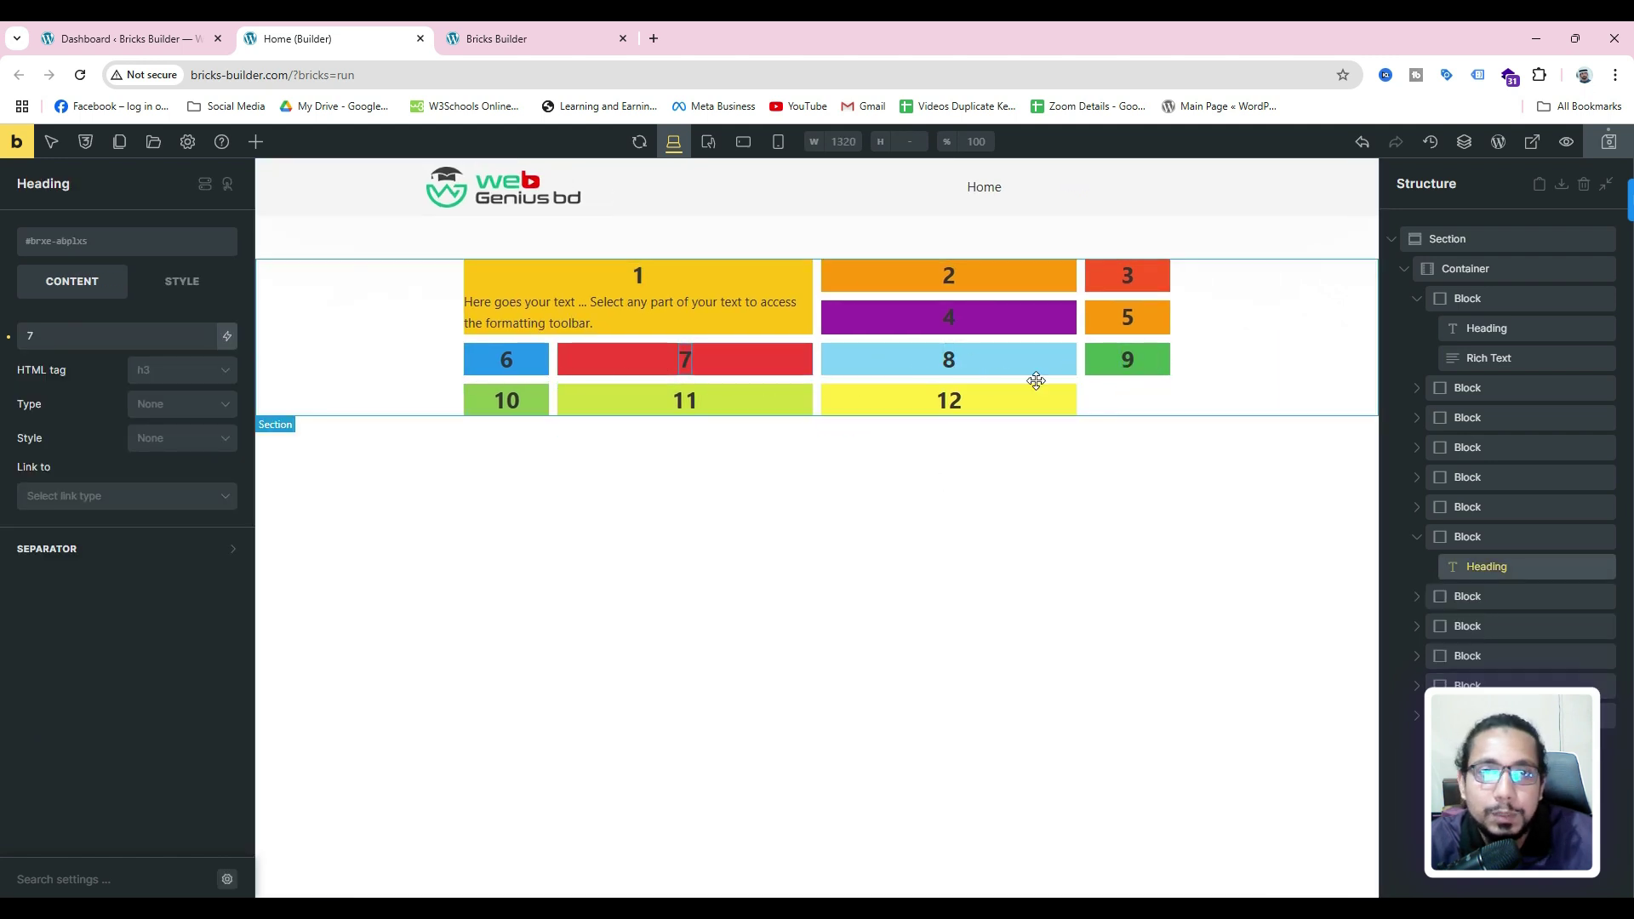
- Select block 8 and set its grid column to 3/5
{"action": "left_click", "coordinate": [853, 362]}
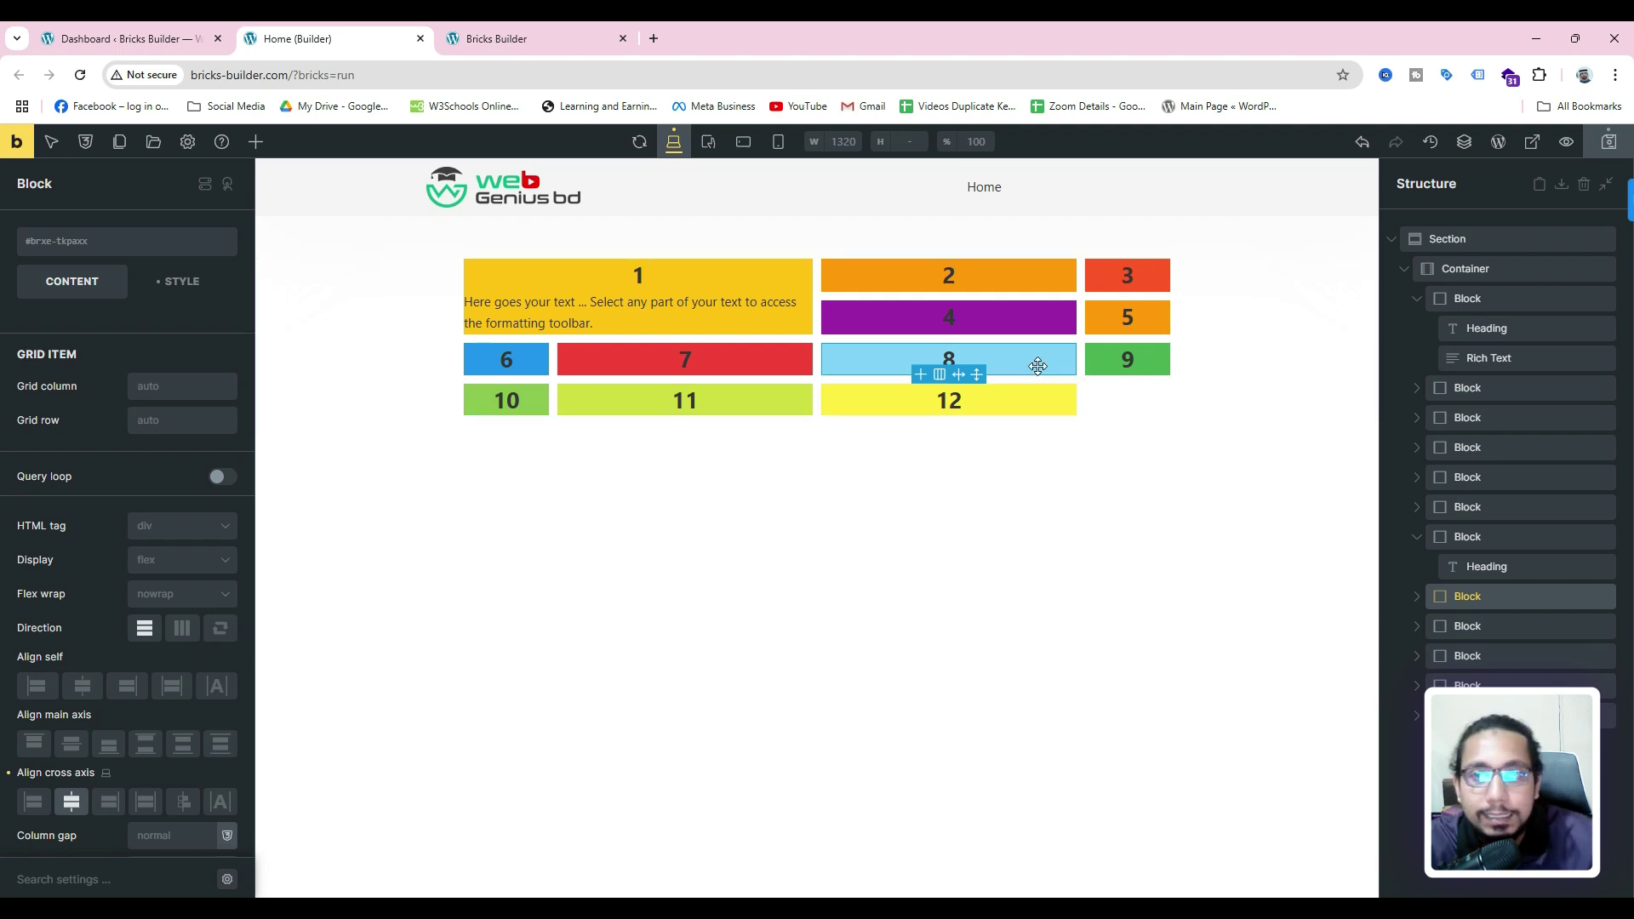
{"action": "left_click", "coordinate": [147, 385]}
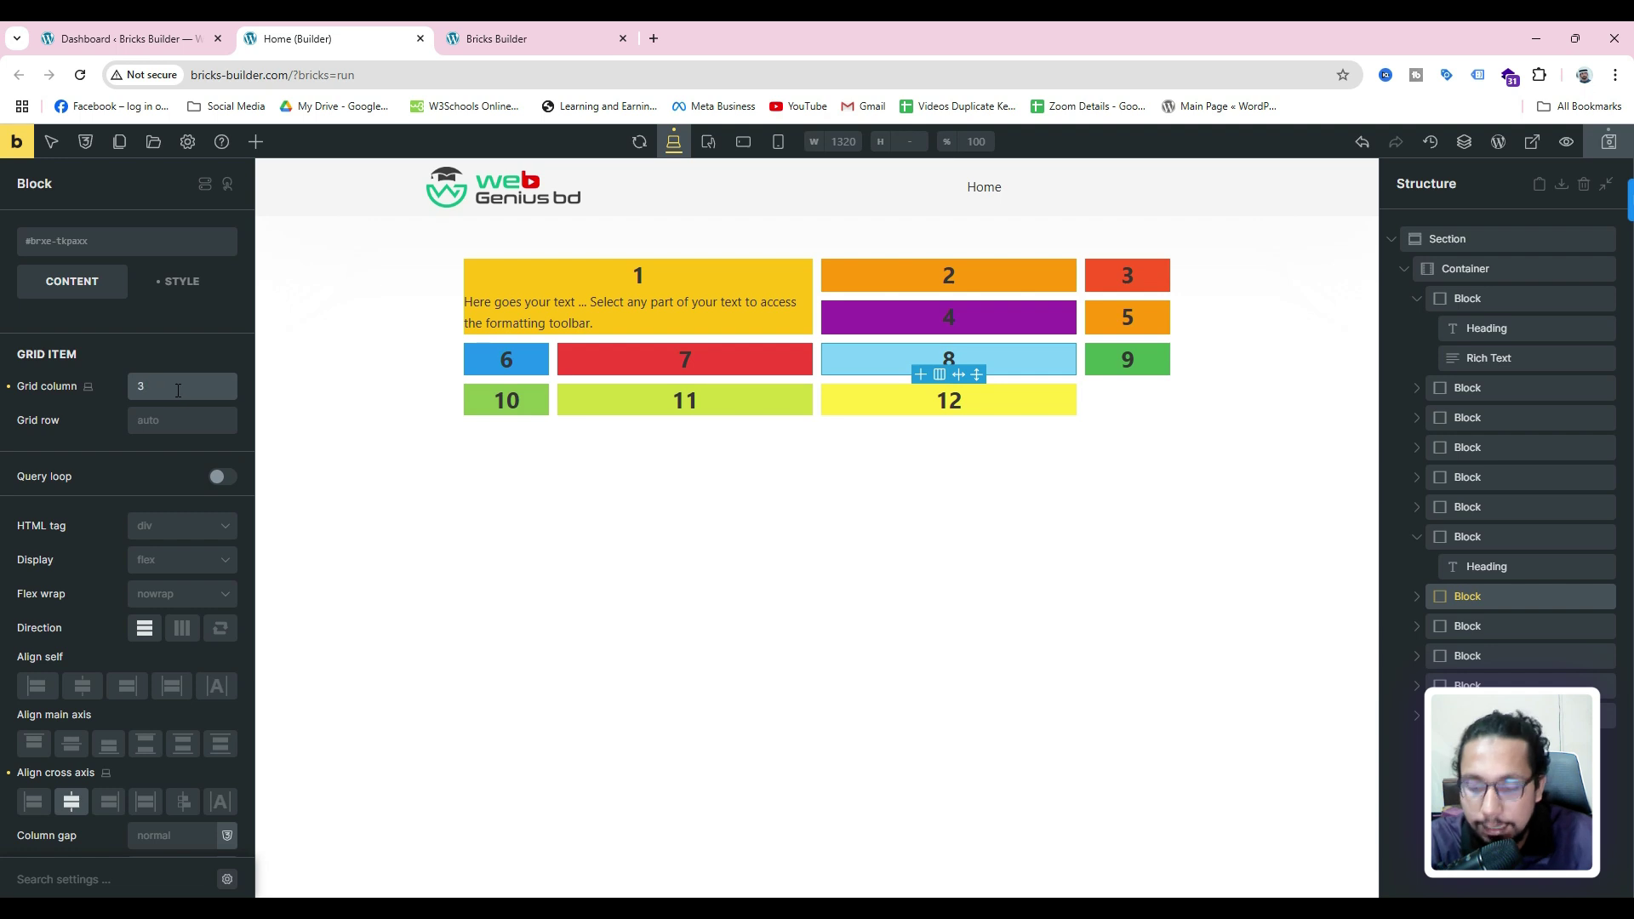
{"action": "type", "text": "3/"}
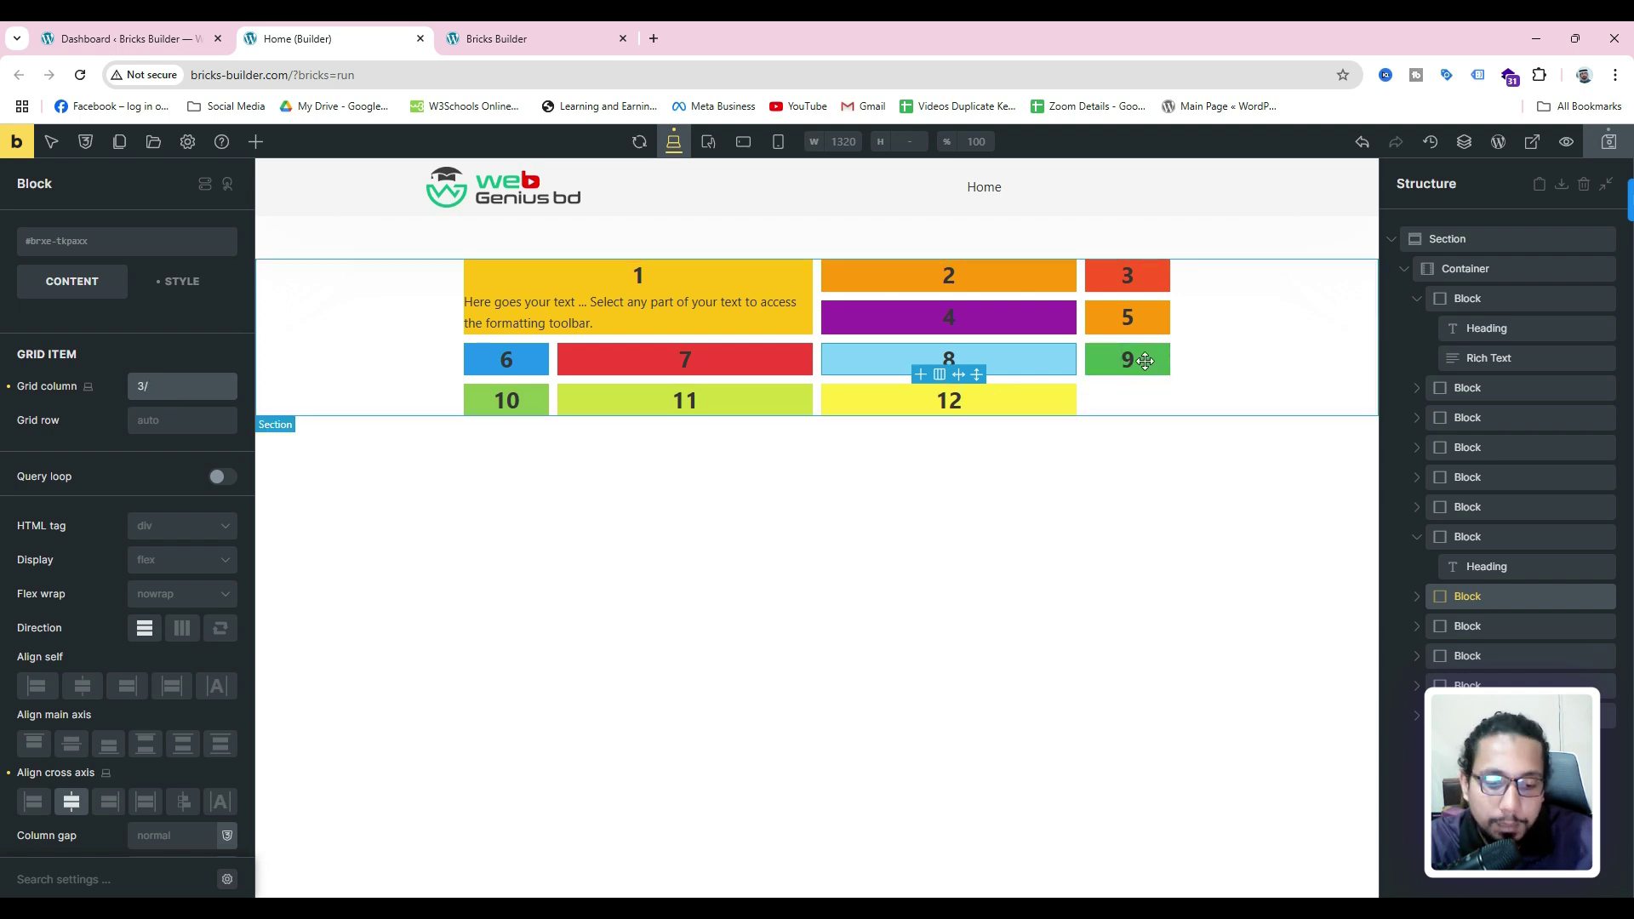
{"action": "type", "text": "5"}
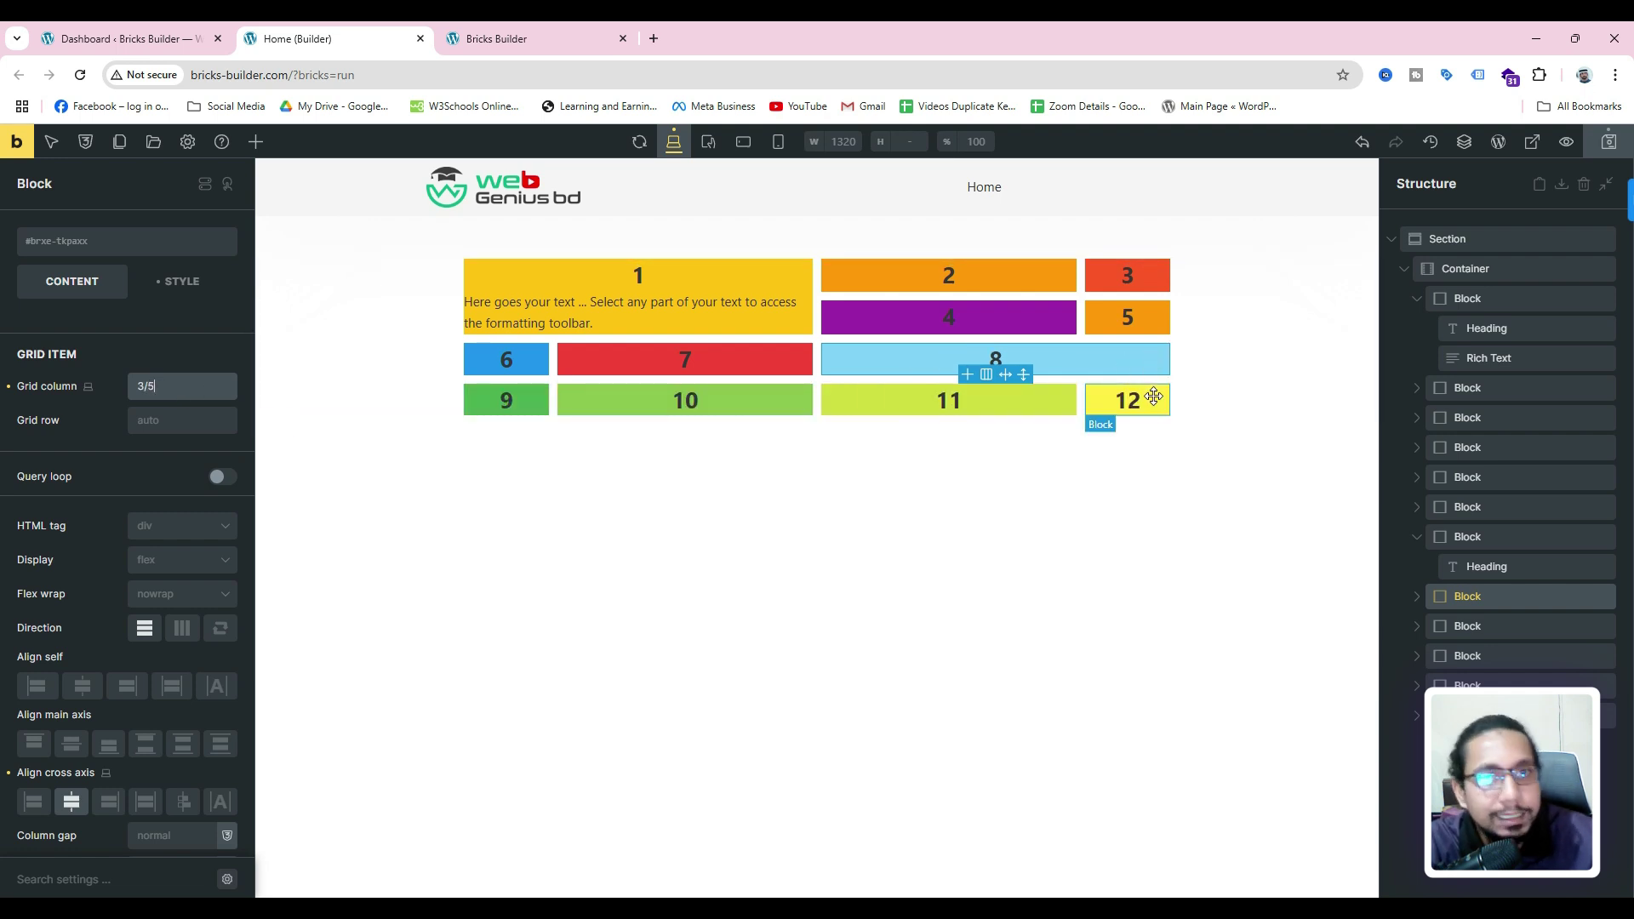
- Try block 8's grid column at 3/4, then set it back to 3/5
{"action": "left_click", "coordinate": [153, 387]}
{"action": "key", "text": "BackSpace"}
{"action": "type", "text": "4"}
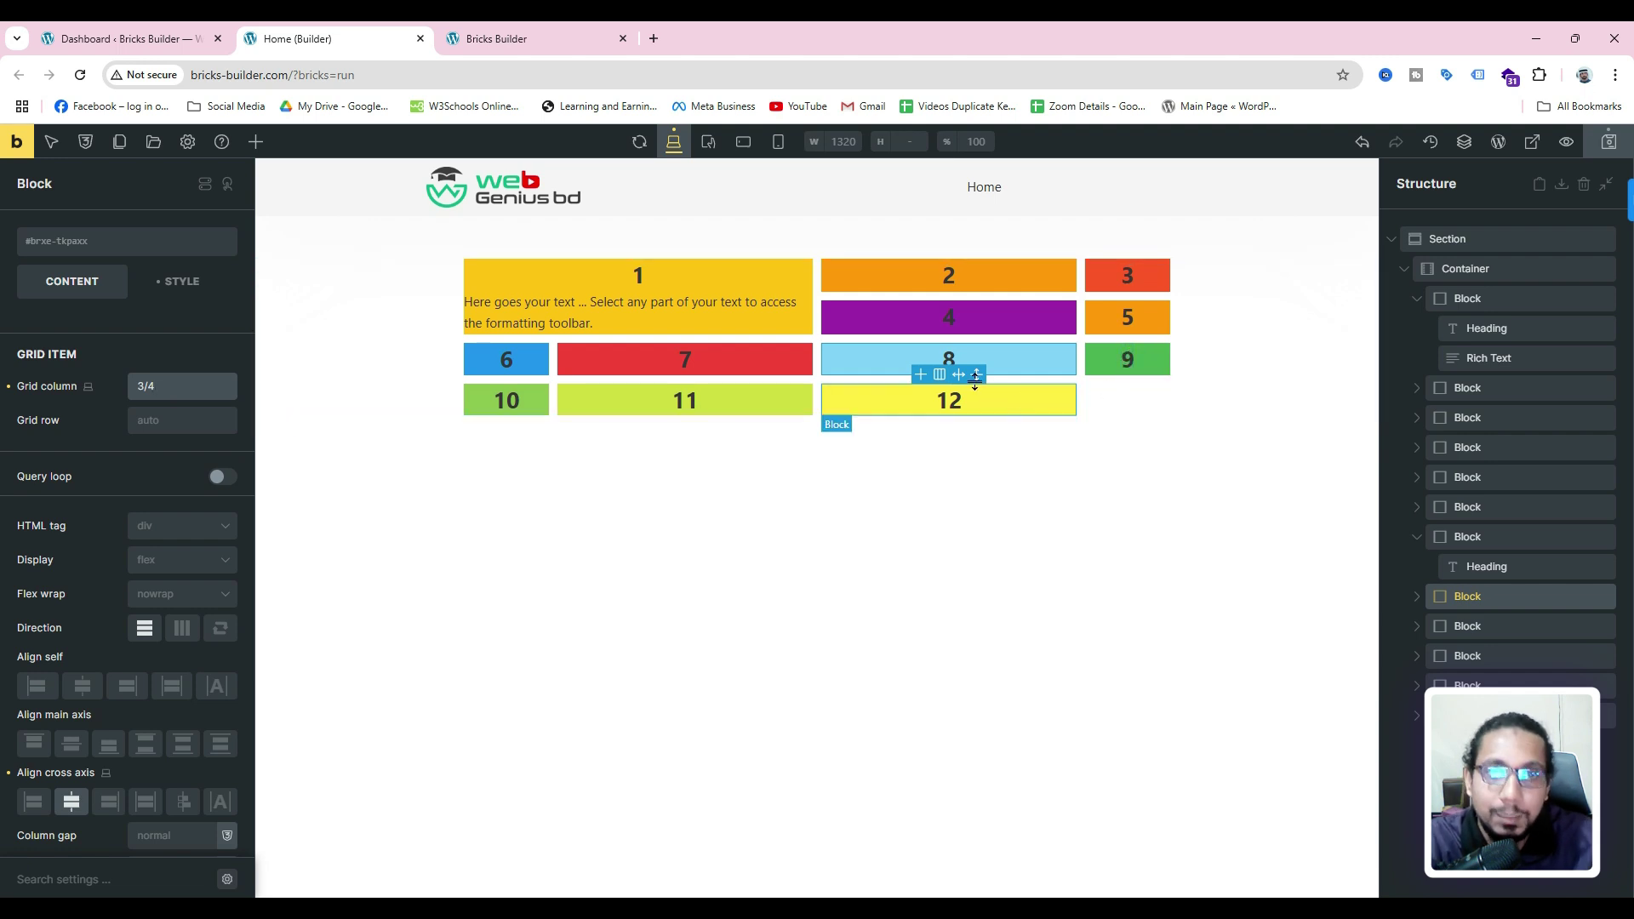
{"action": "left_click", "coordinate": [197, 382]}
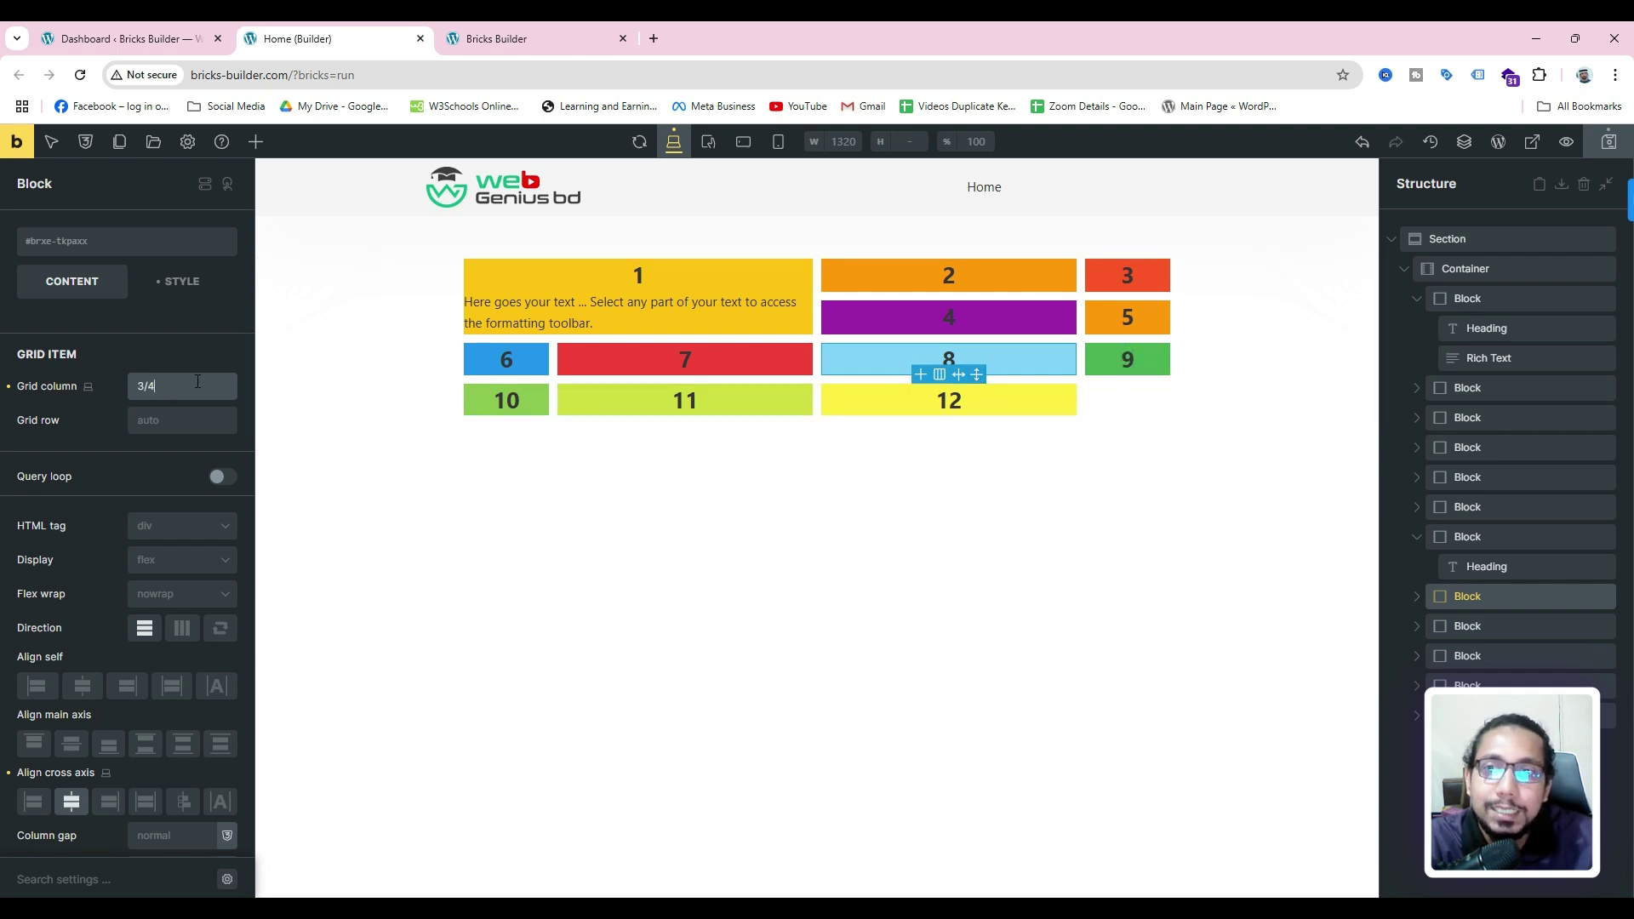
{"action": "double_click", "coordinate": [144, 387]}
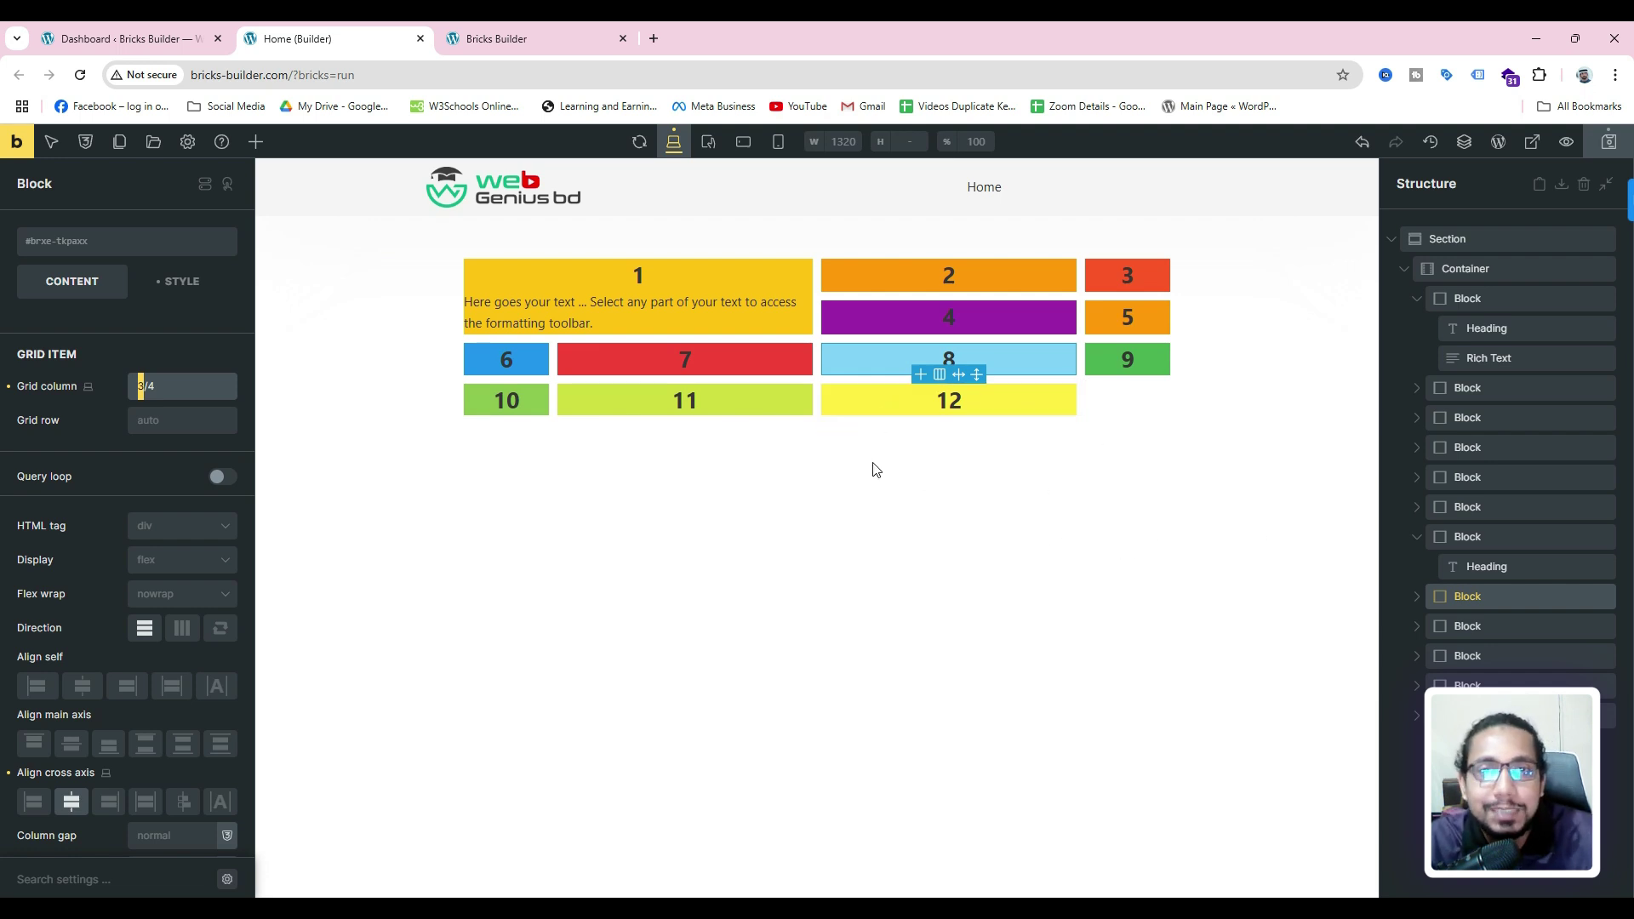
{"action": "double_click", "coordinate": [172, 385]}
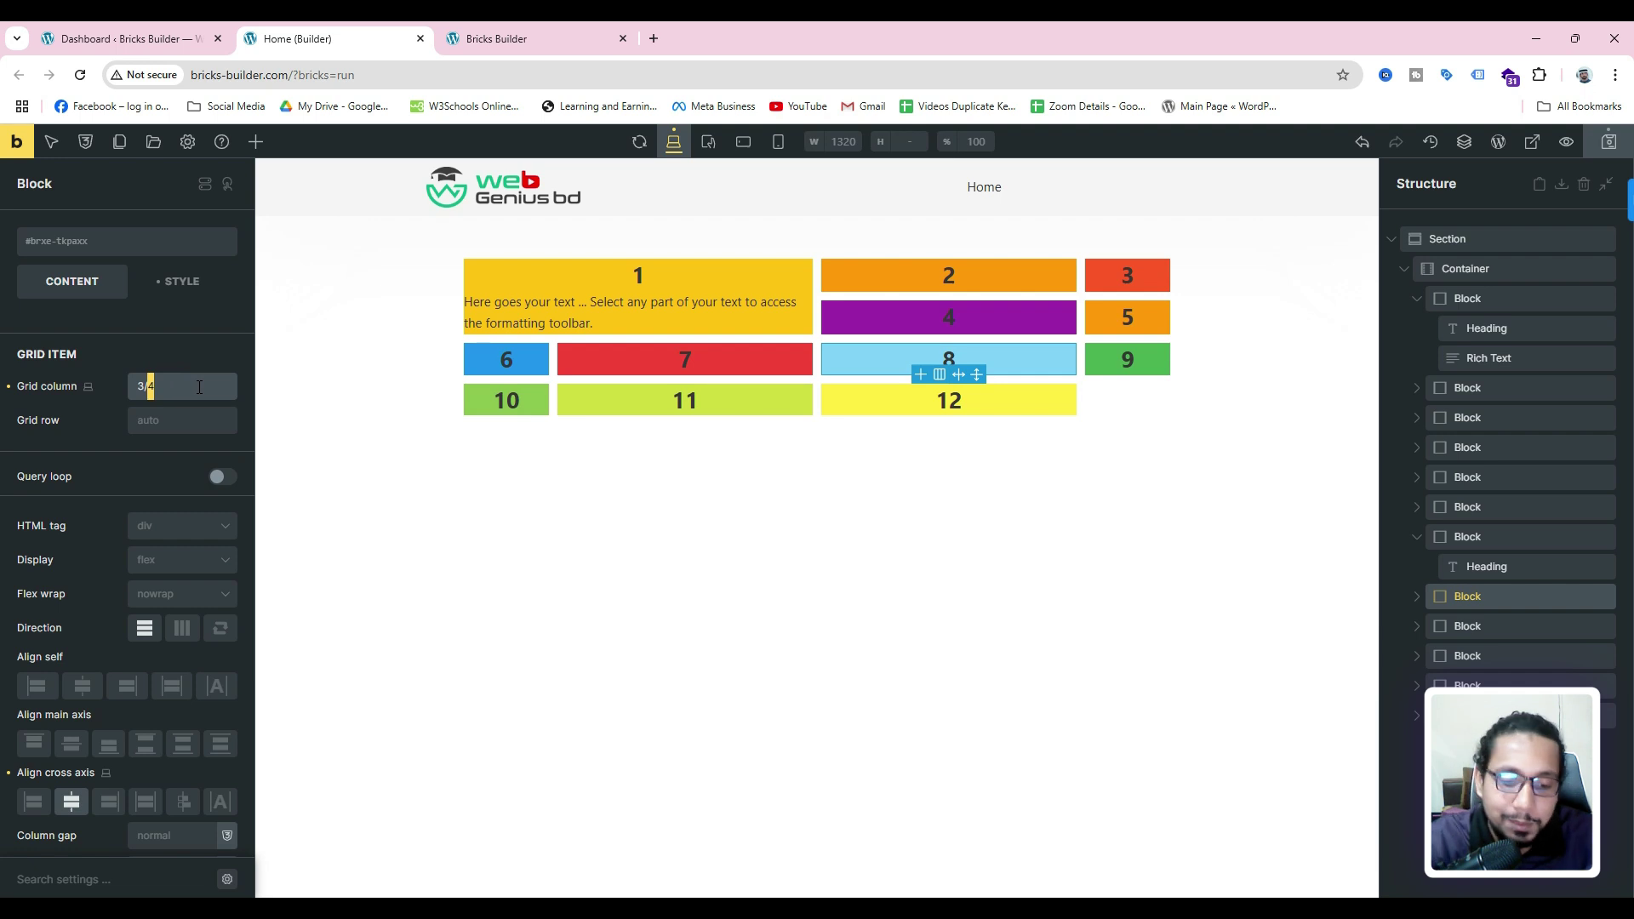
{"action": "type", "text": "5"}
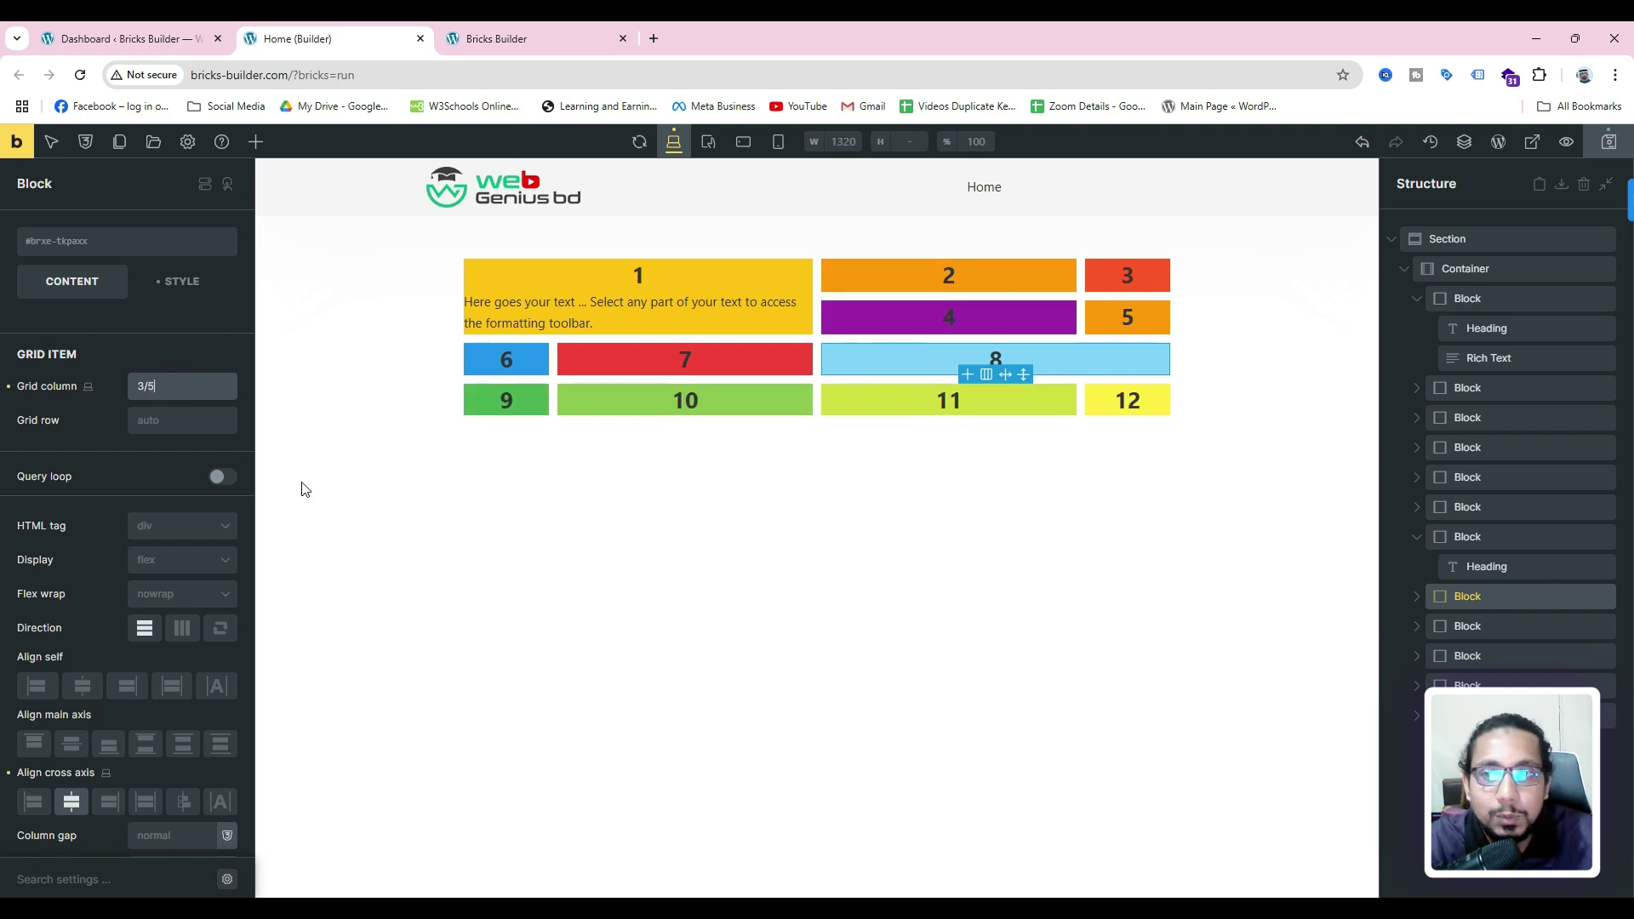
- Start a grid row value of 3/ for block 8, then clear both its grid row and grid column
{"action": "left_click", "coordinate": [160, 412]}
{"action": "type", "text": "3/"}
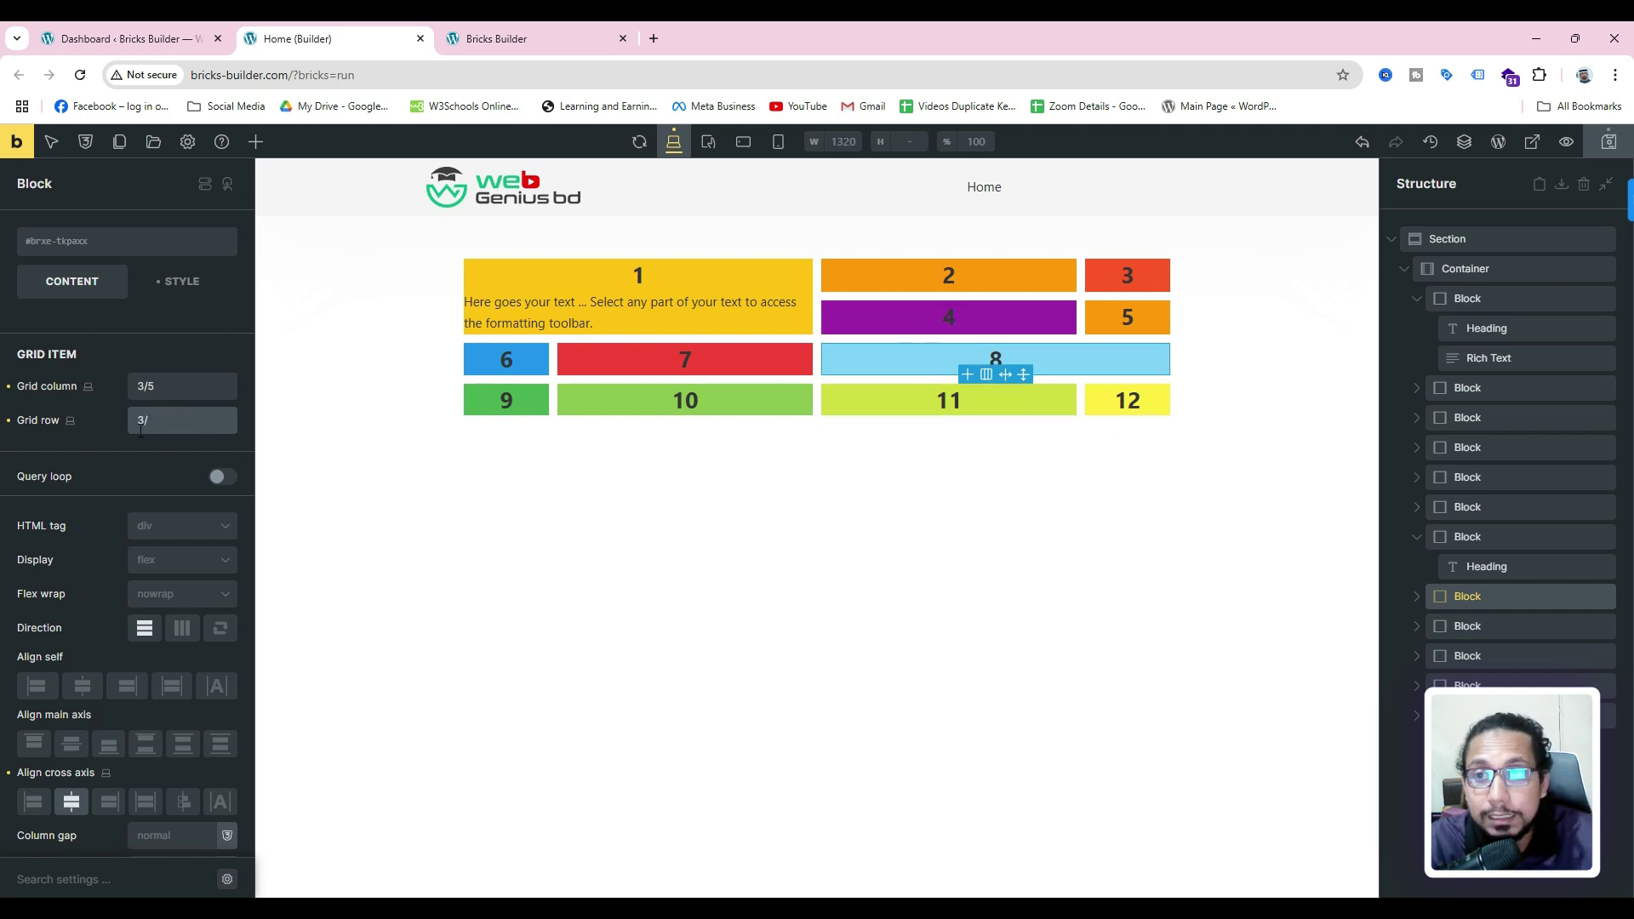
{"action": "double_click", "coordinate": [155, 417]}
{"action": "key", "text": "BackSpace"}
{"action": "double_click", "coordinate": [173, 384]}
{"action": "key", "text": "BackSpace"}
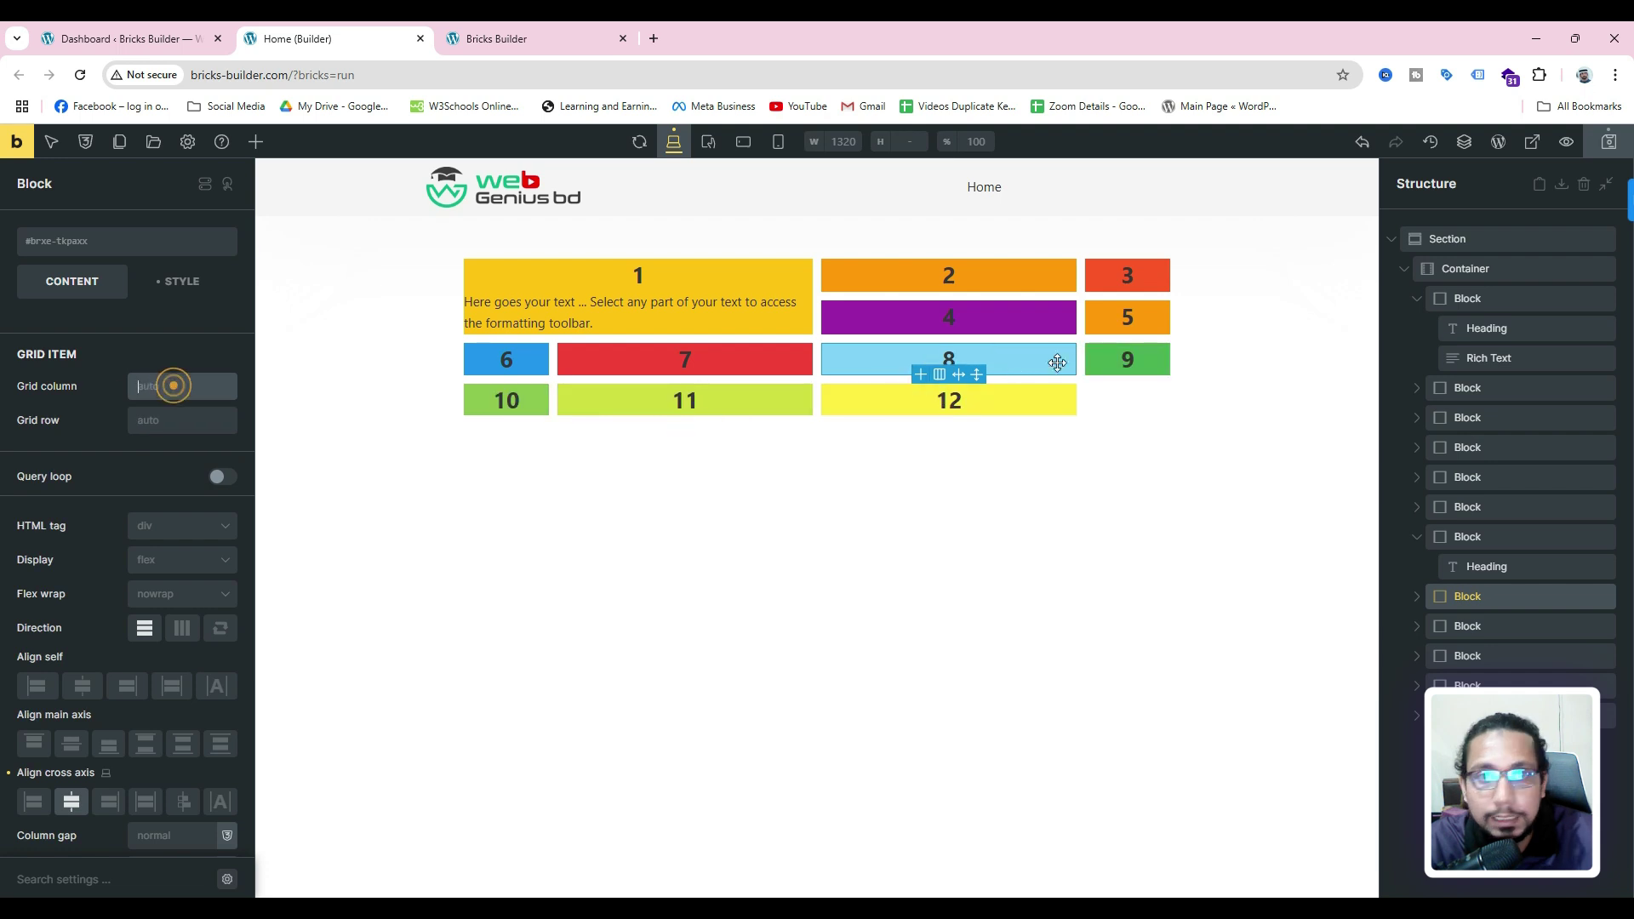
- Set block 4's grid column to 3/5 and its grid row to 2/5
{"action": "left_click", "coordinate": [1010, 323]}
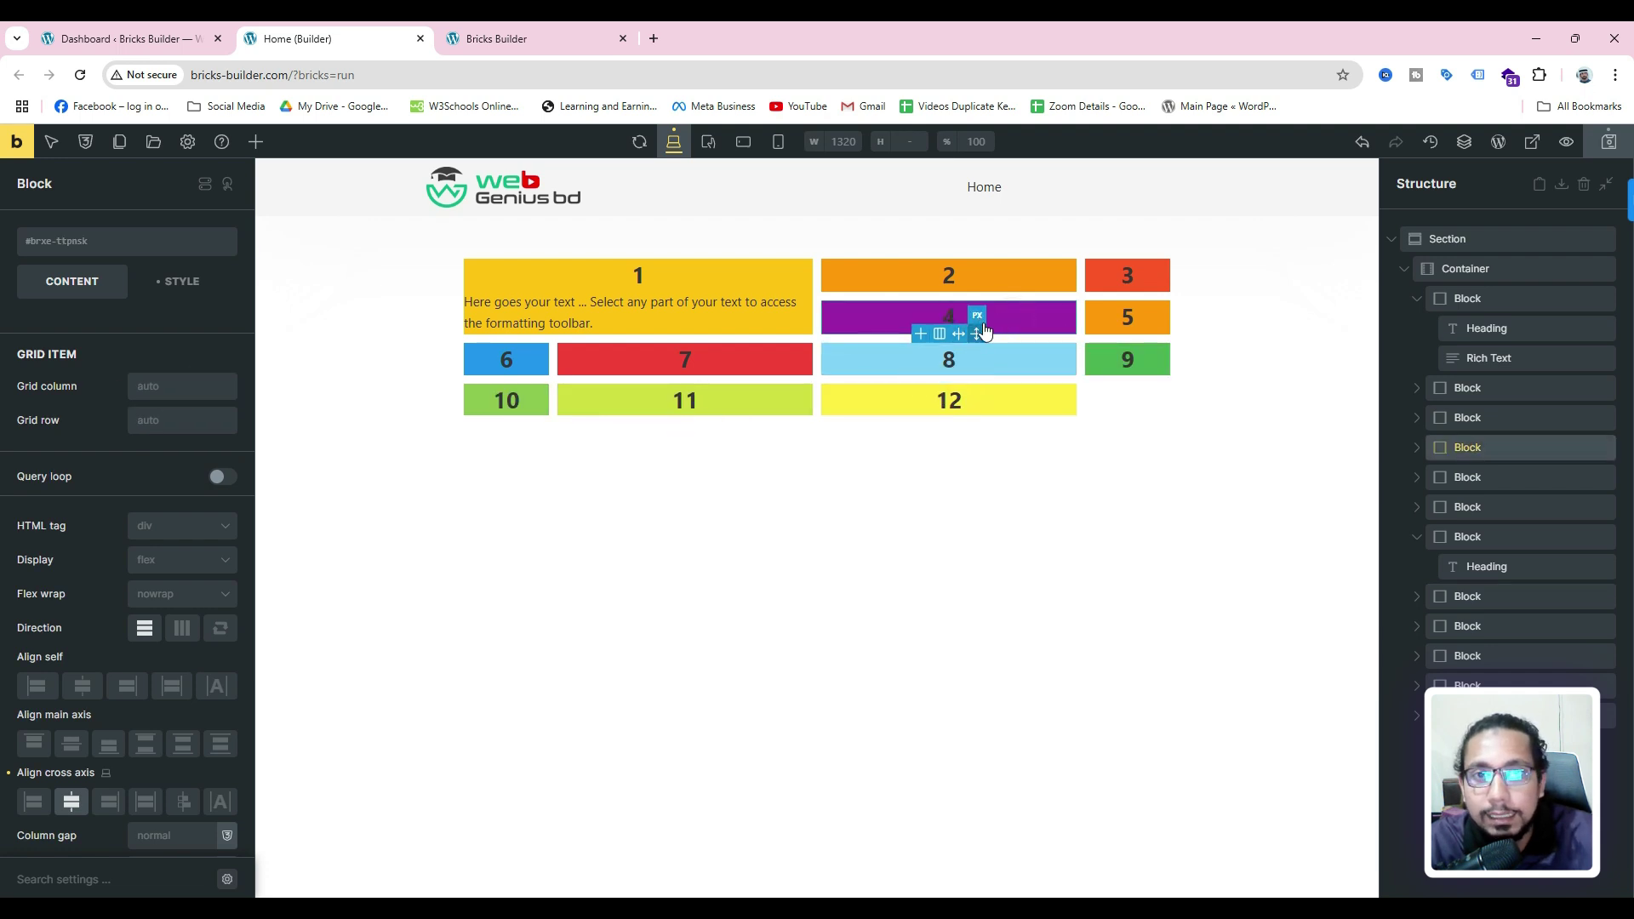
{"action": "left_click", "coordinate": [151, 386]}
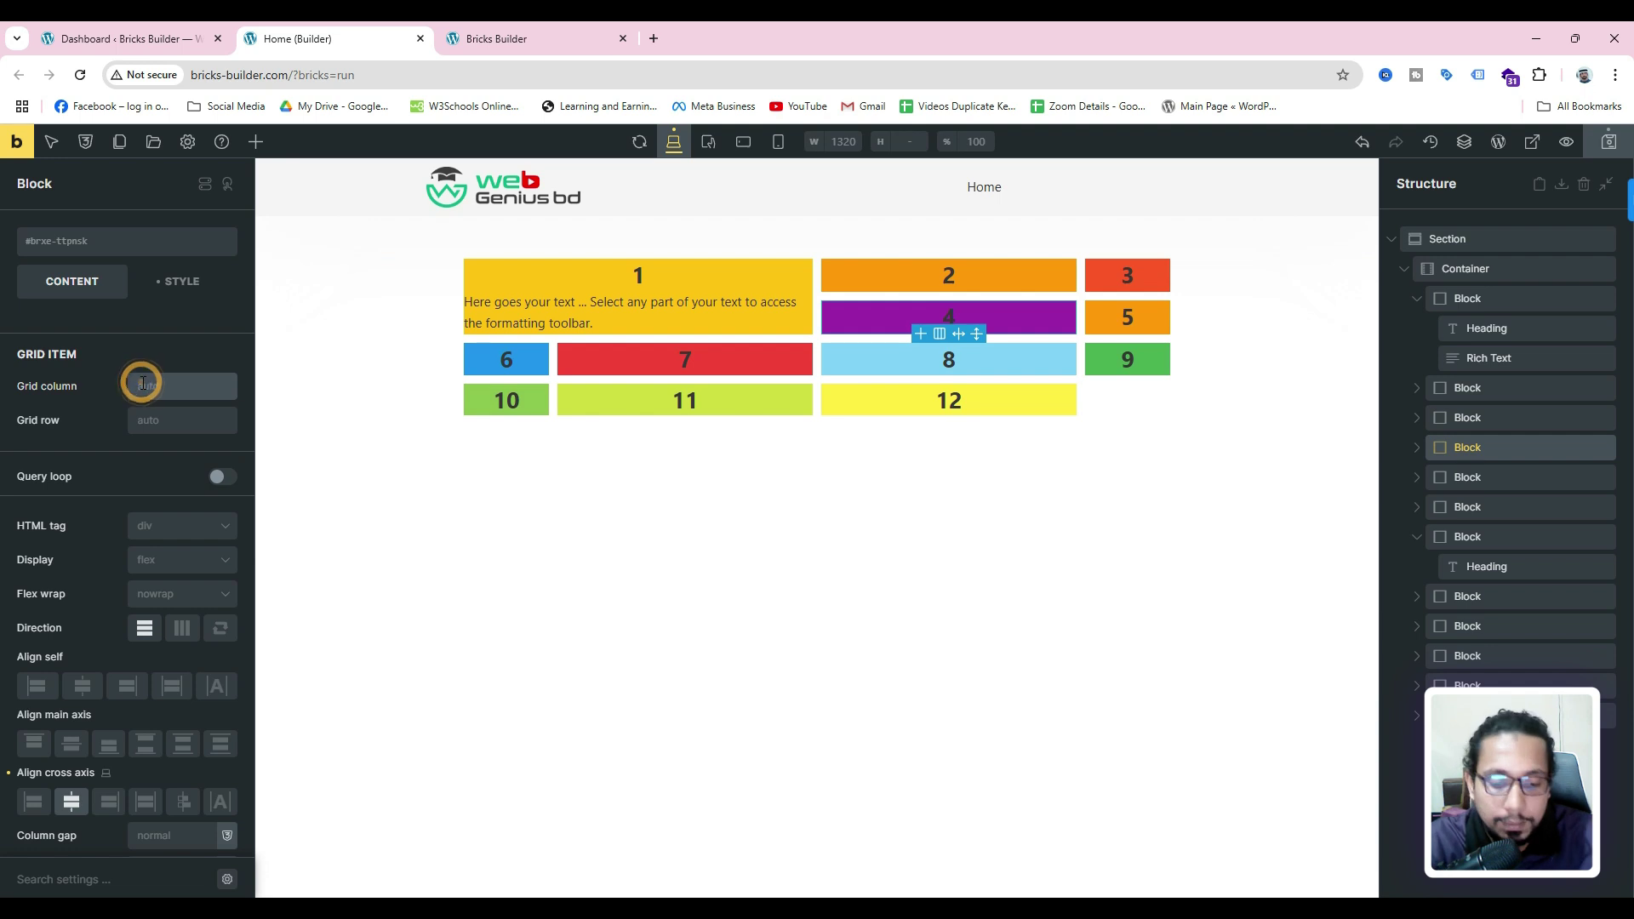
{"action": "type", "text": "3"}
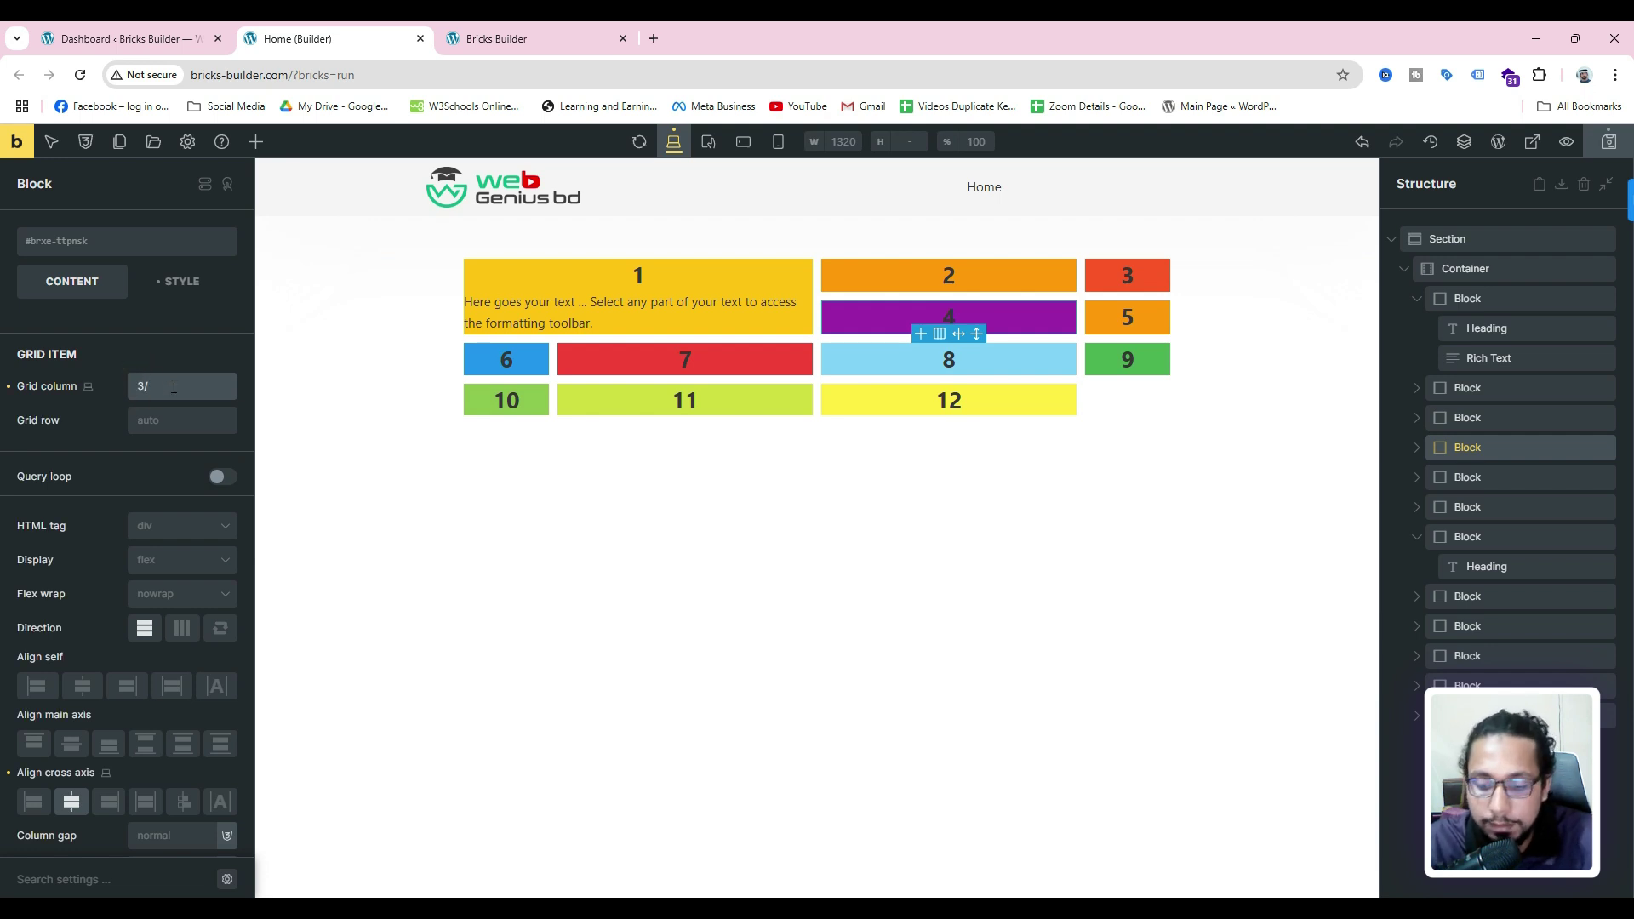
{"action": "type", "text": "/5"}
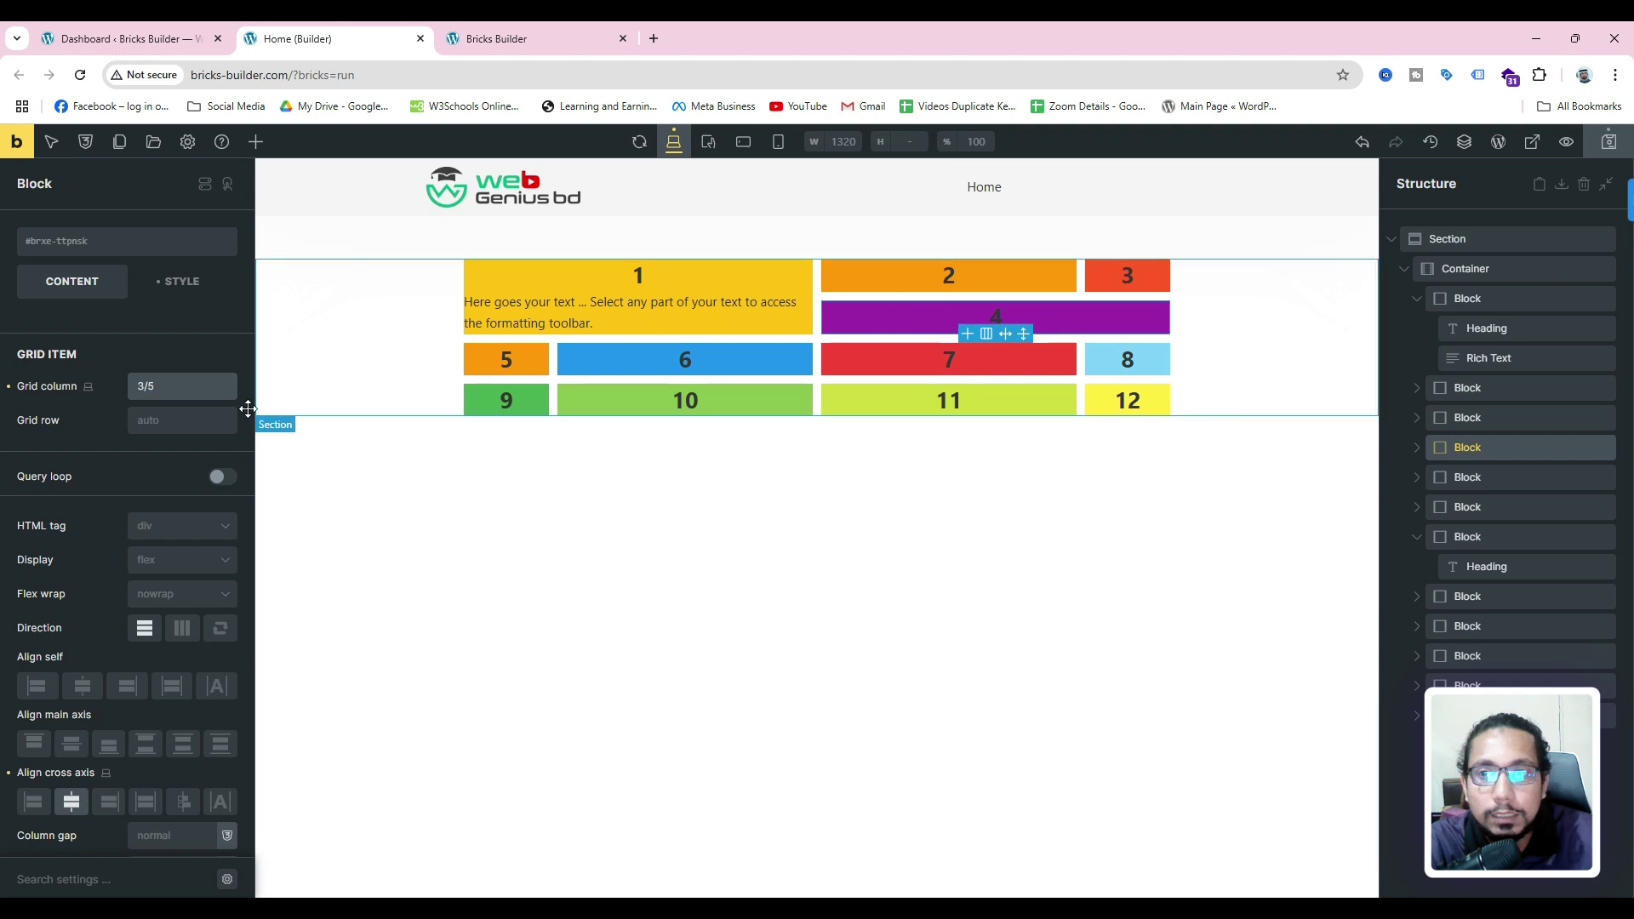
{"action": "left_click", "coordinate": [169, 420]}
{"action": "type", "text": "2"}
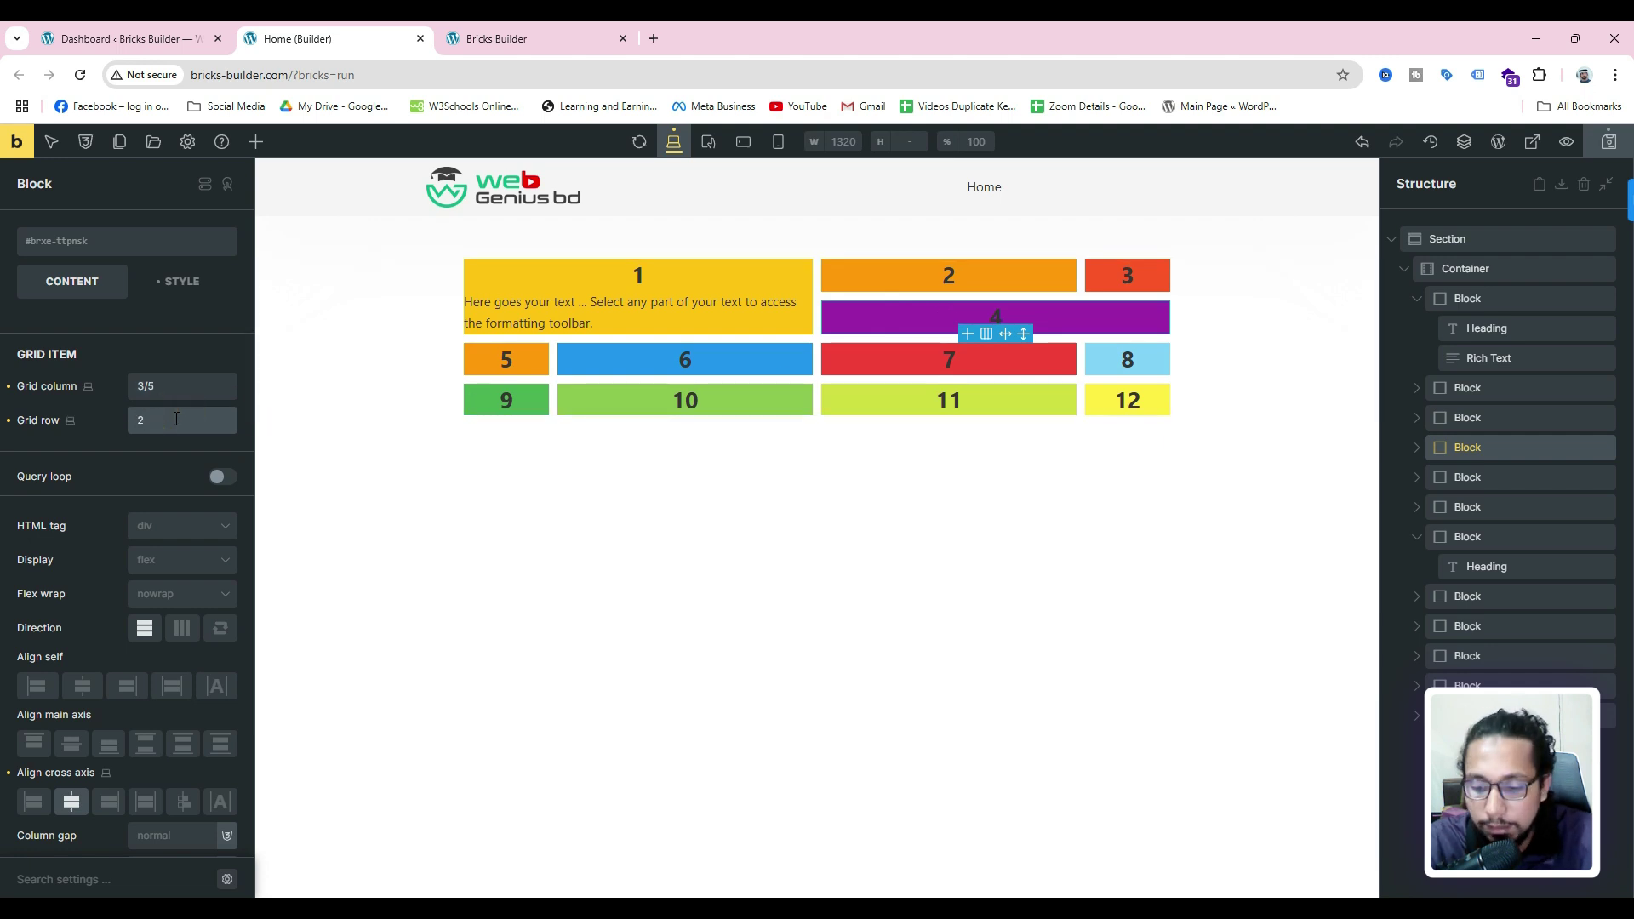
{"action": "type", "text": "/"}
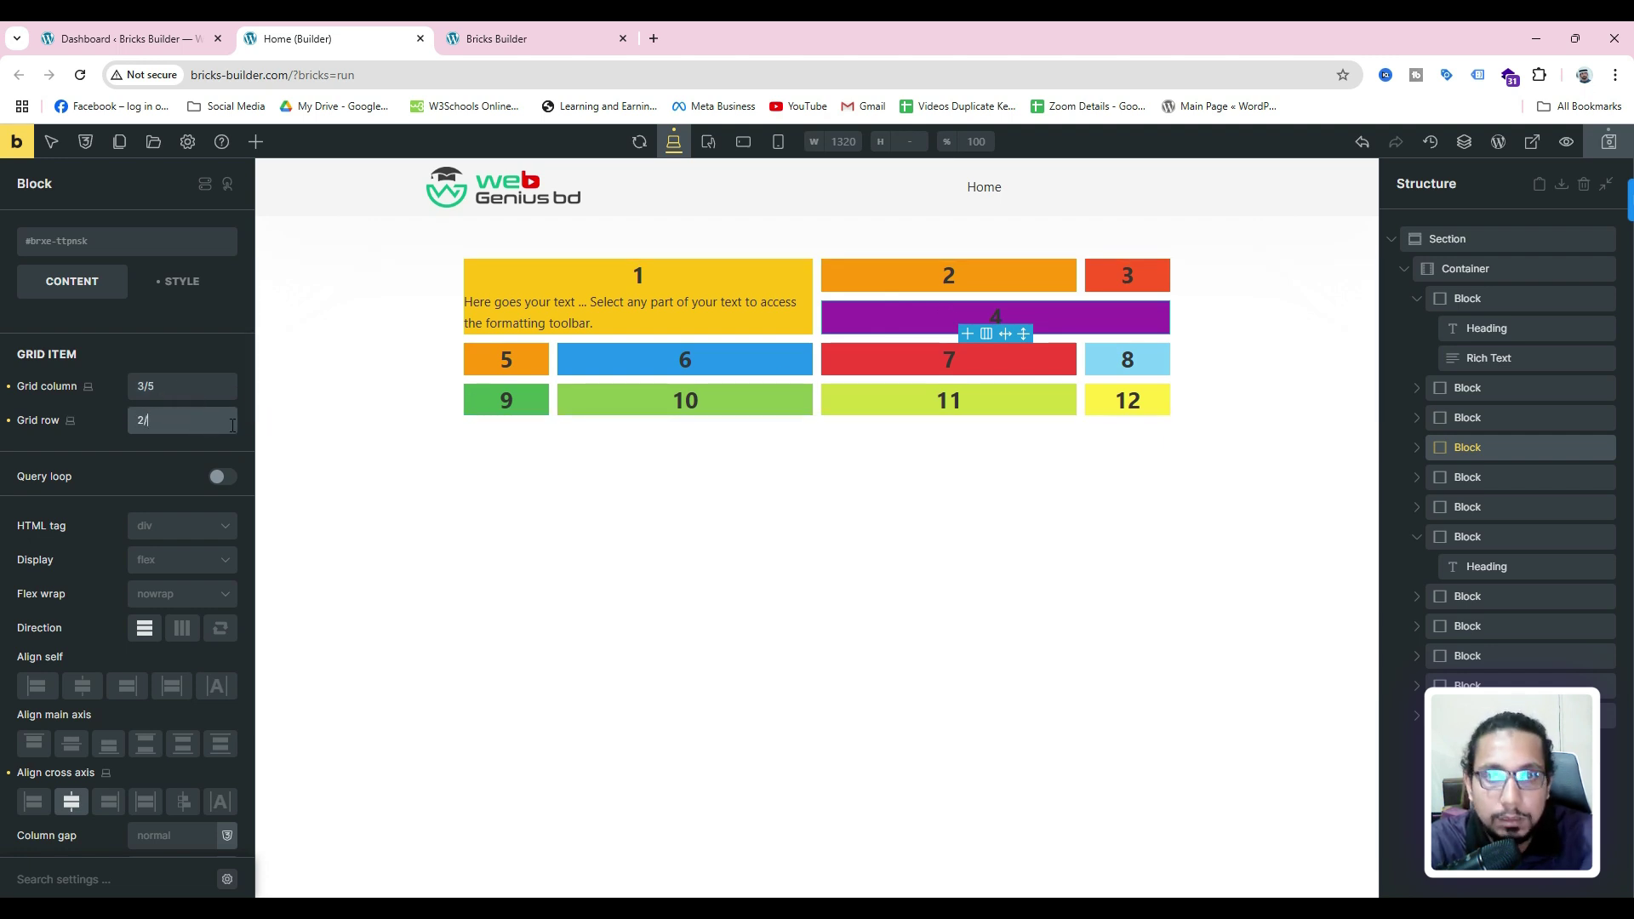
{"action": "type", "text": "4"}
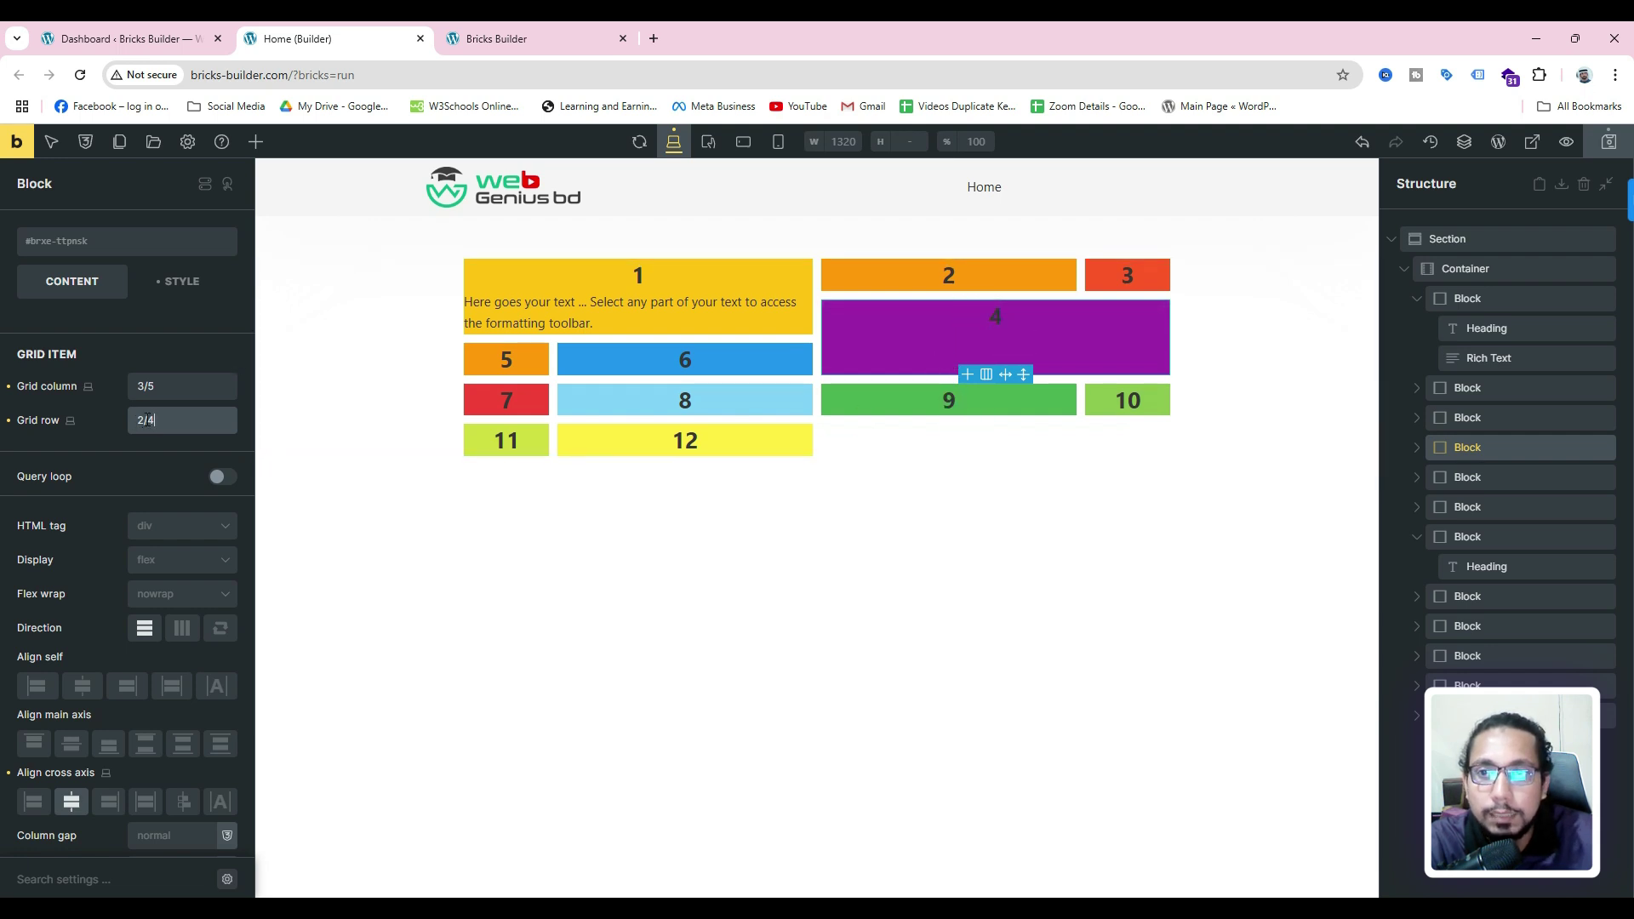
{"action": "type", "text": "5"}
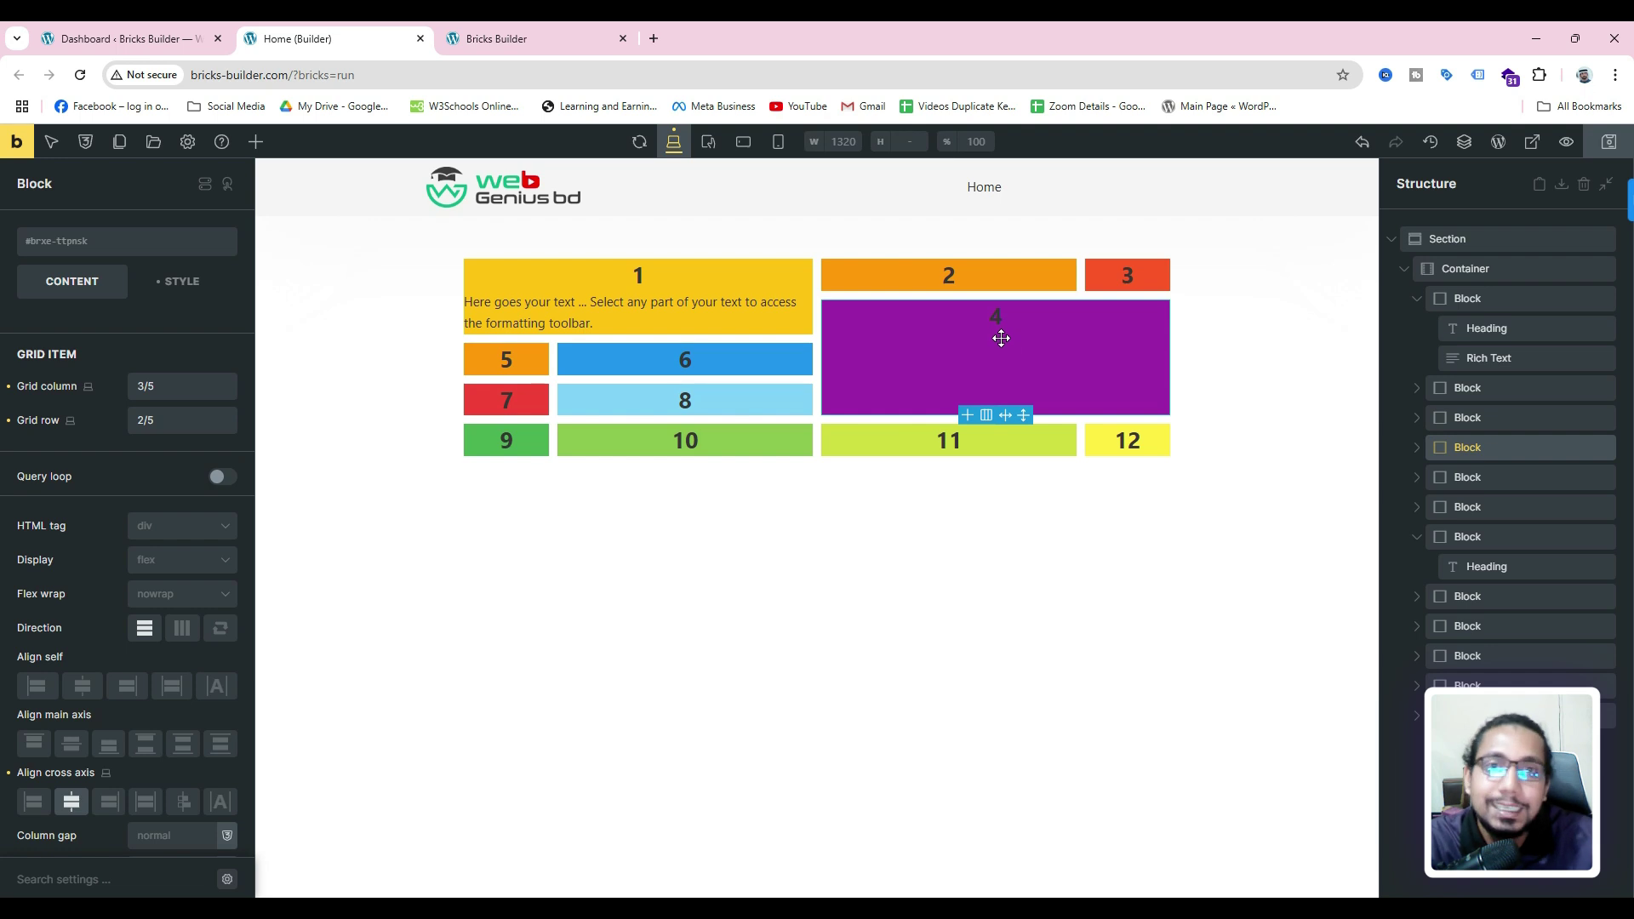
- Save the page and reload the front-end preview to check block 4's column and row span
{"action": "left_click", "coordinate": [519, 38]}
{"action": "left_click", "coordinate": [83, 75]}
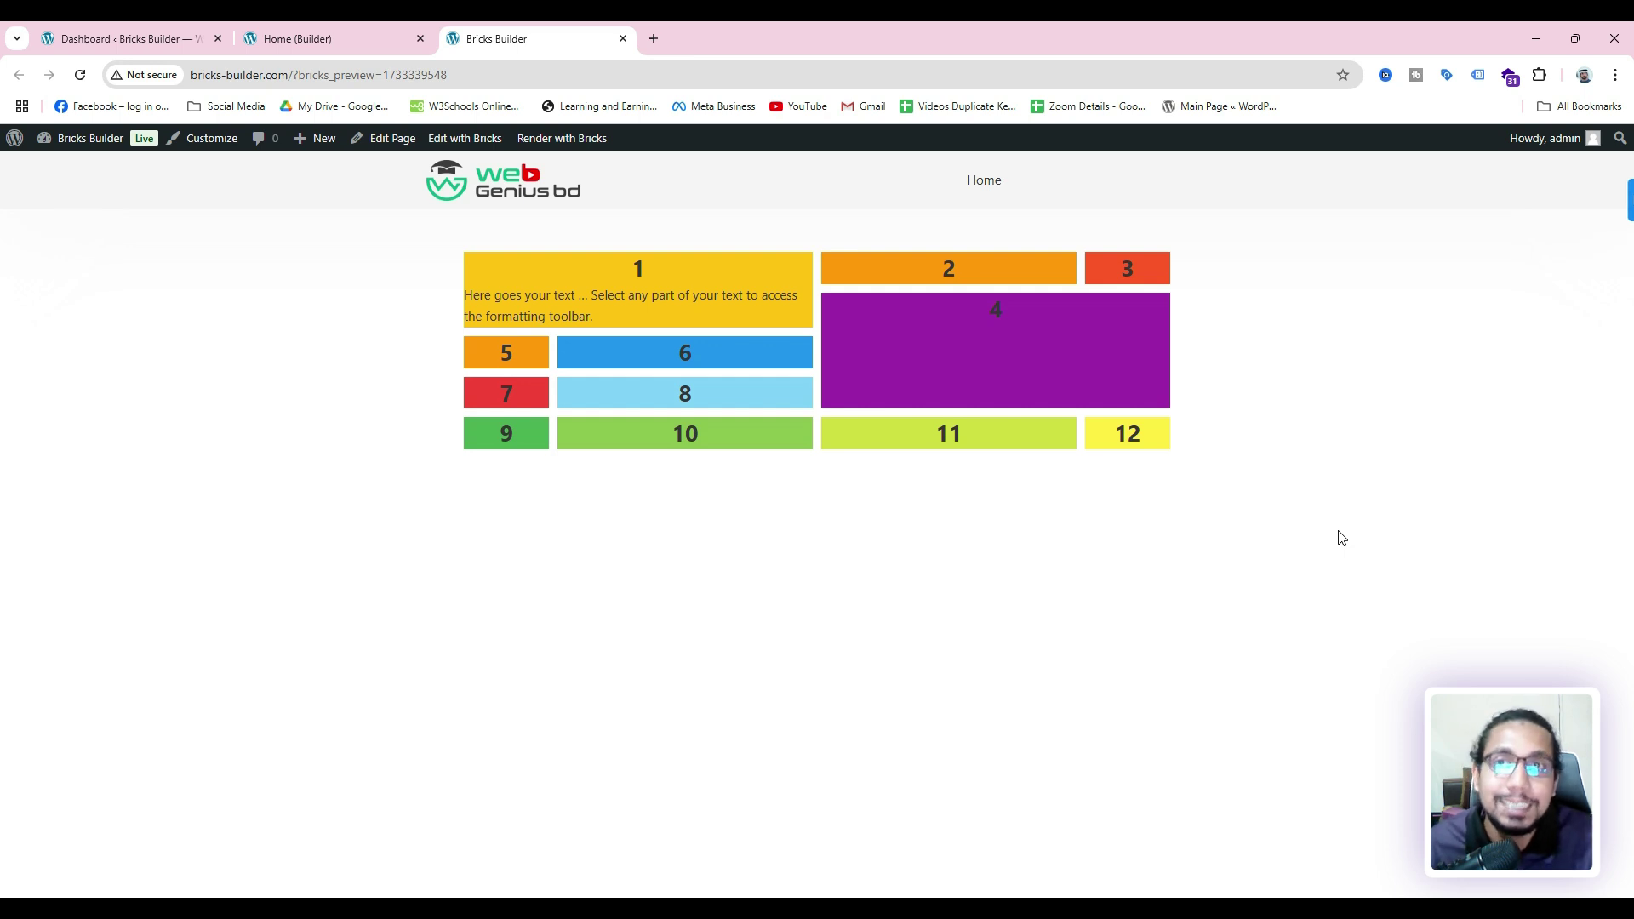
- Return to the page builder and clear block 4's grid row and grid column values
{"action": "left_click", "coordinate": [345, 36]}
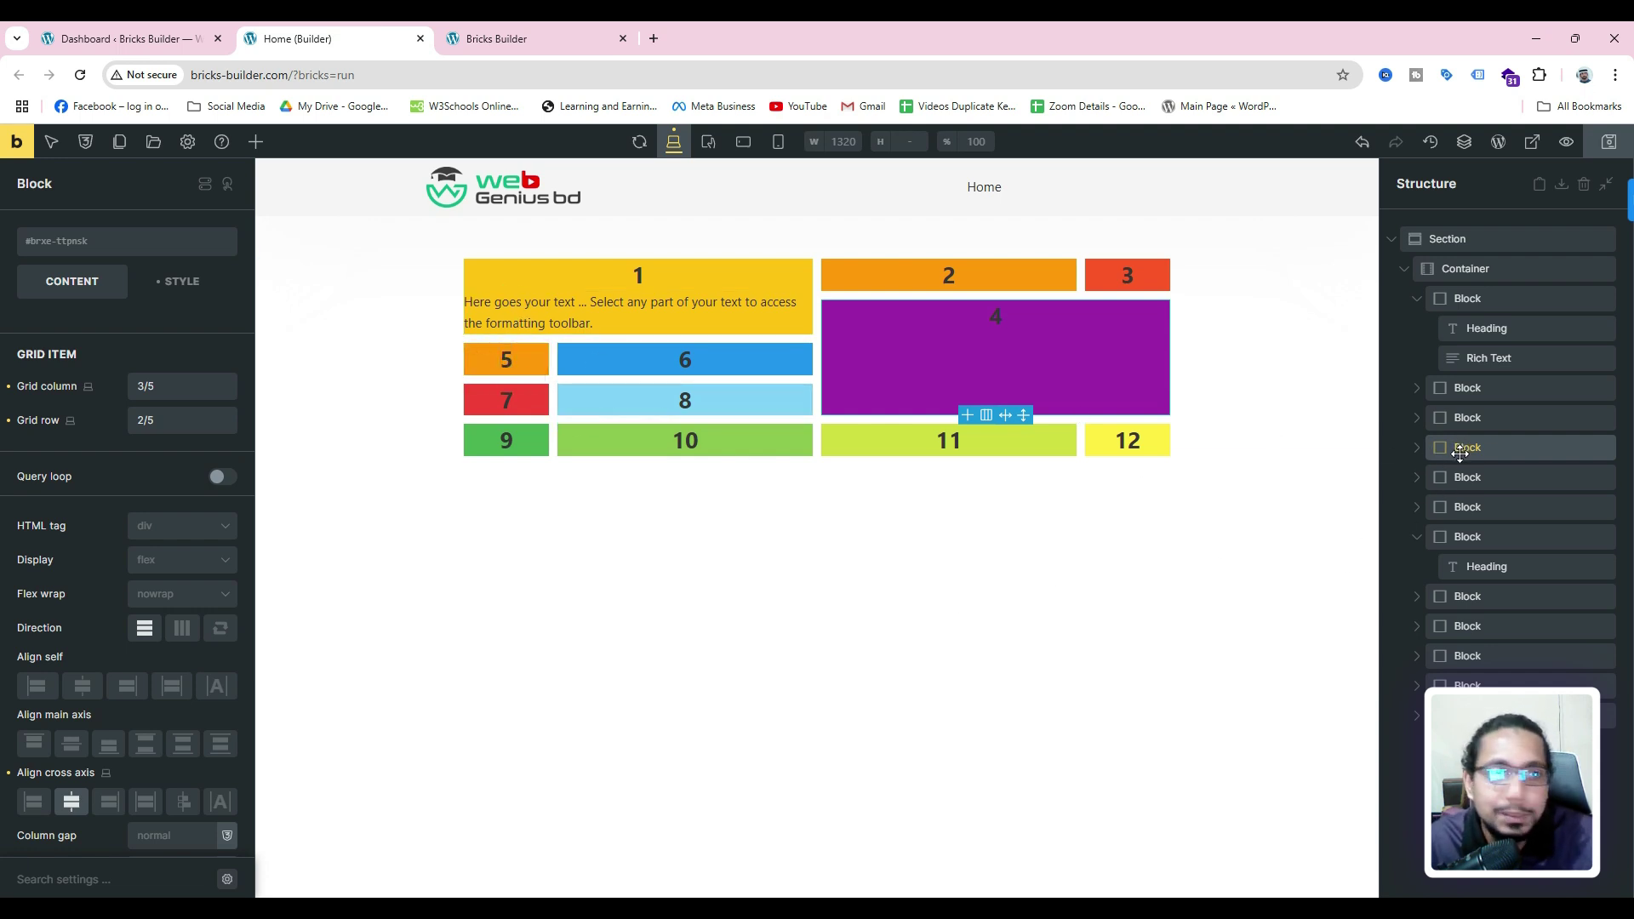
{"action": "key", "text": "BackSpace"}
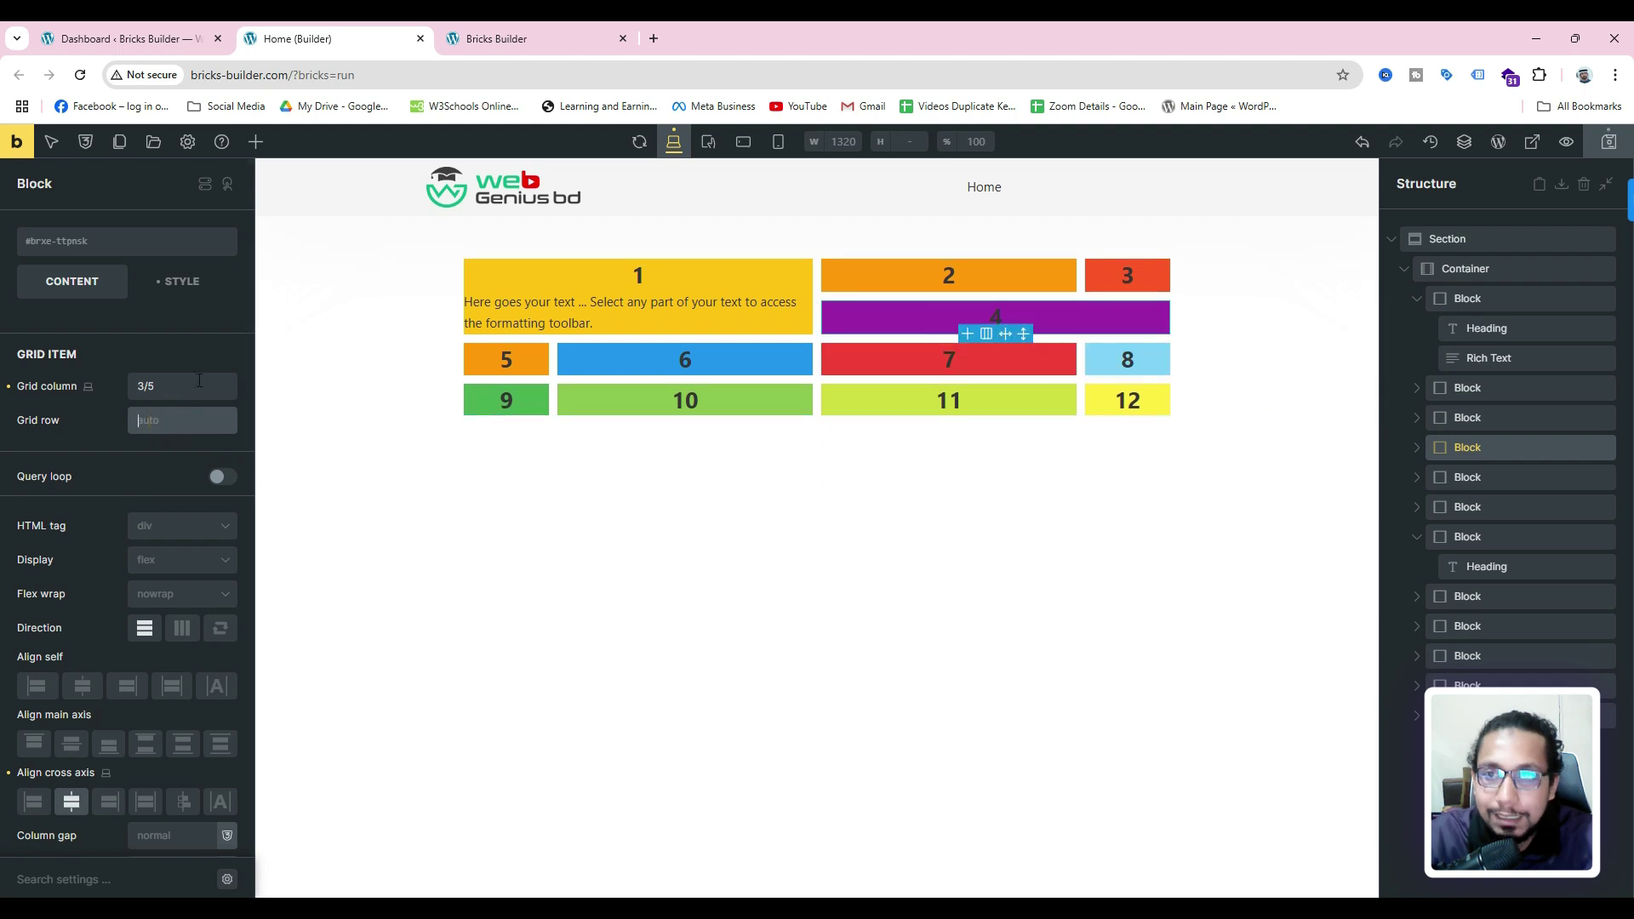
{"action": "double_click", "coordinate": [174, 385]}
{"action": "key", "text": "BackSpace"}
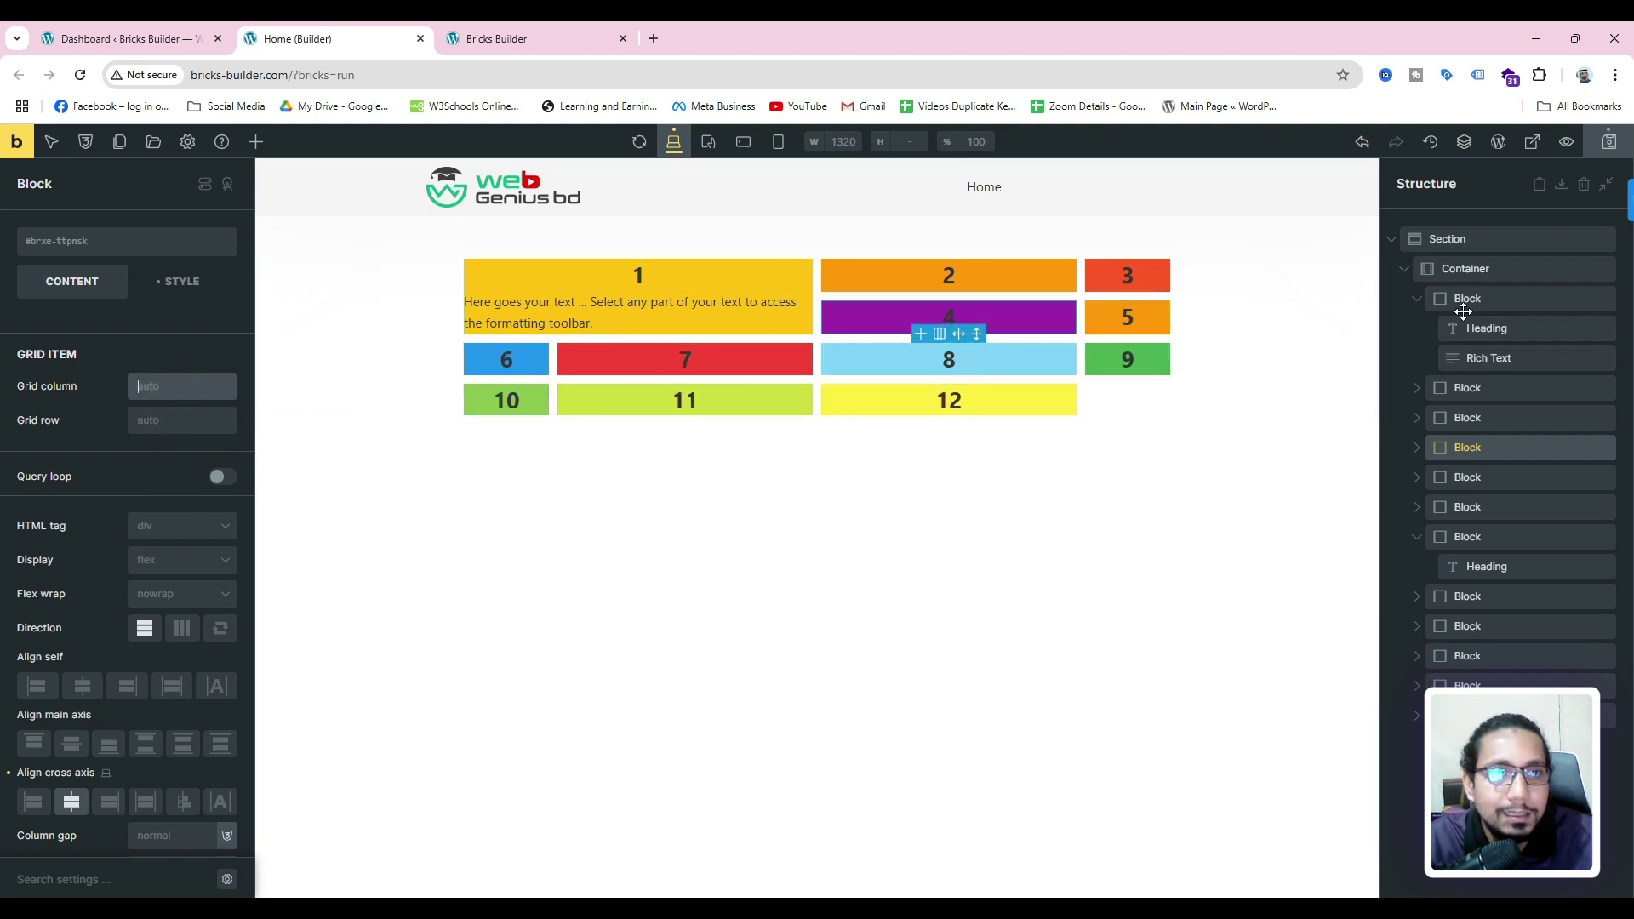
- Clear the grid column and grid row values of block 1
{"action": "left_click", "coordinate": [1466, 299]}
{"action": "key", "text": "BackSpace"}
{"action": "double_click", "coordinate": [179, 420]}
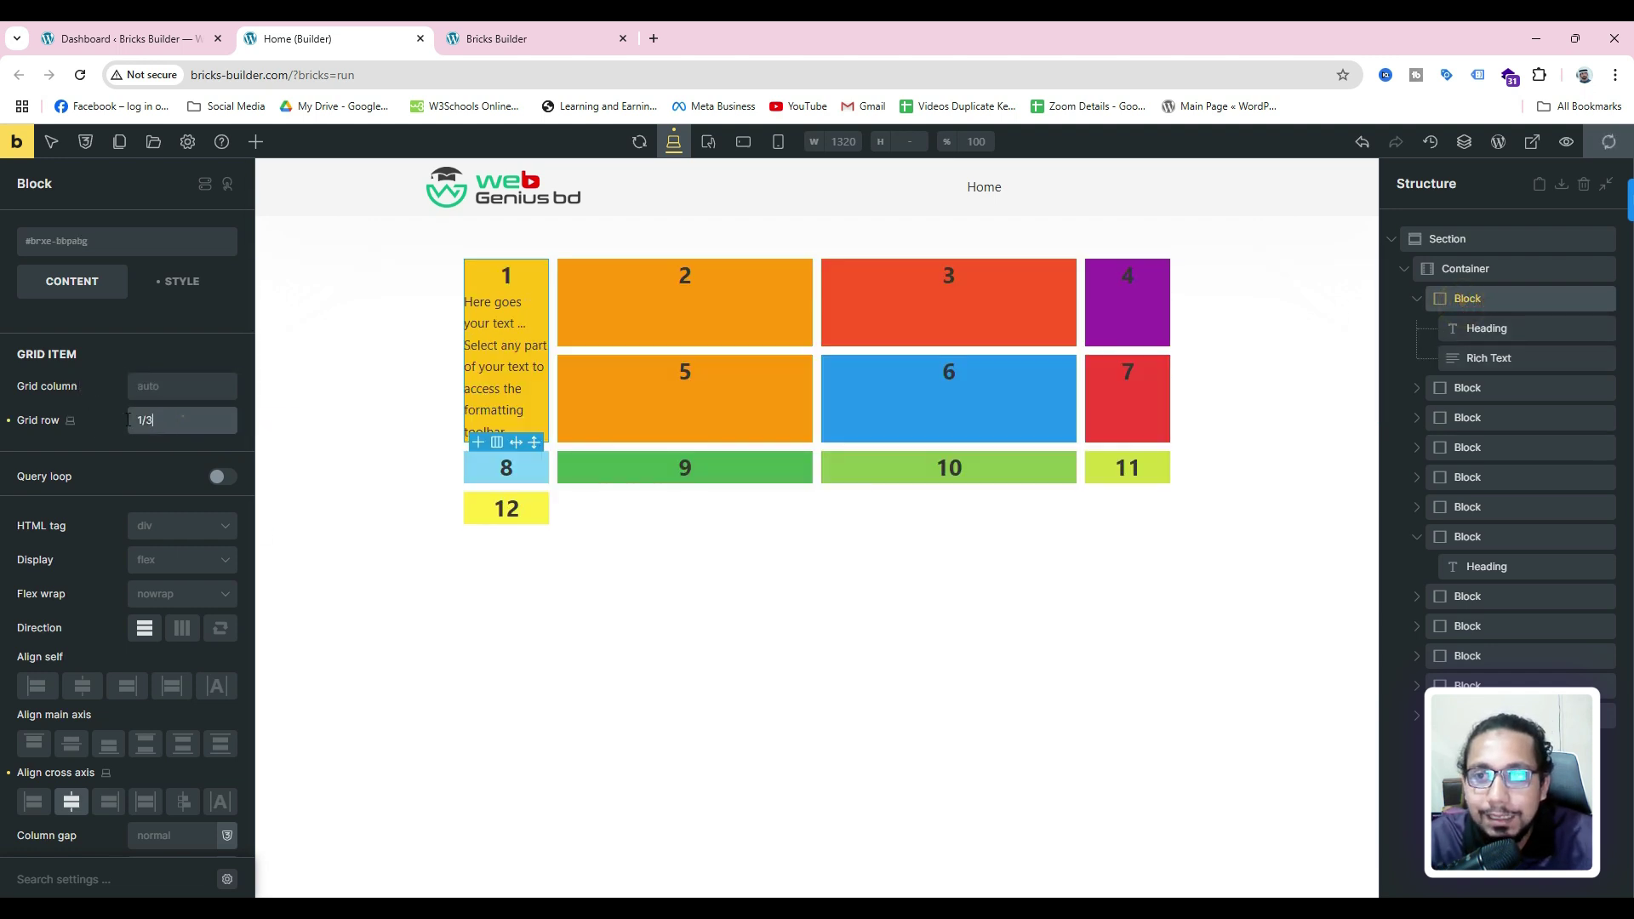
{"action": "key", "text": "BackSpace"}
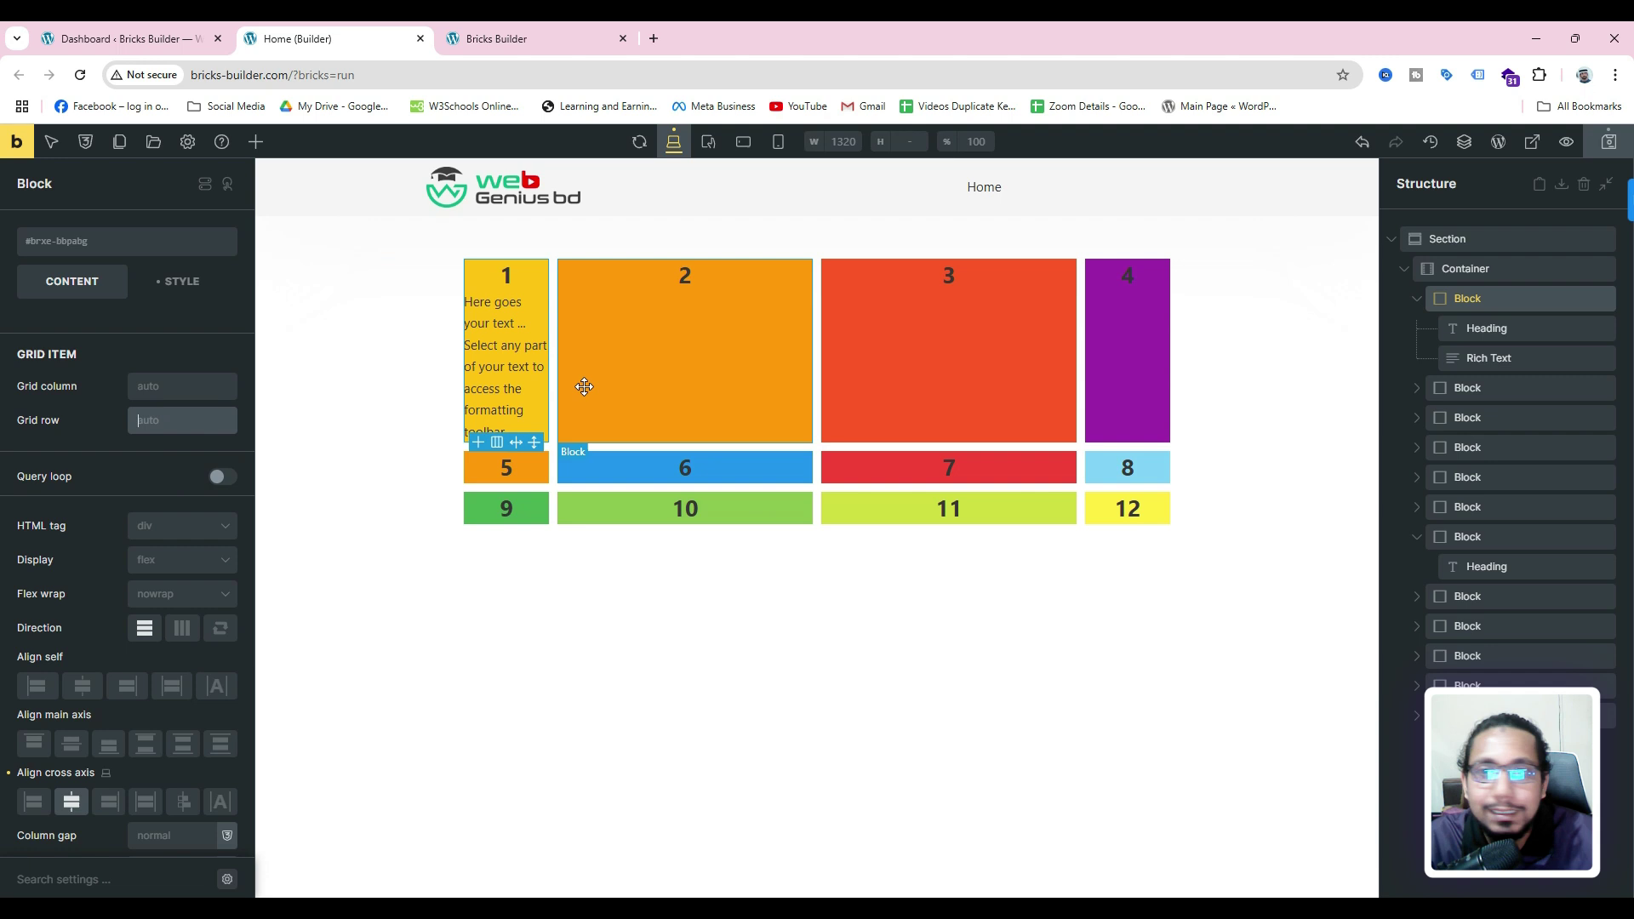
- Delete the Rich Text element from block 1 and save the page
{"action": "right_click", "coordinate": [1491, 357]}
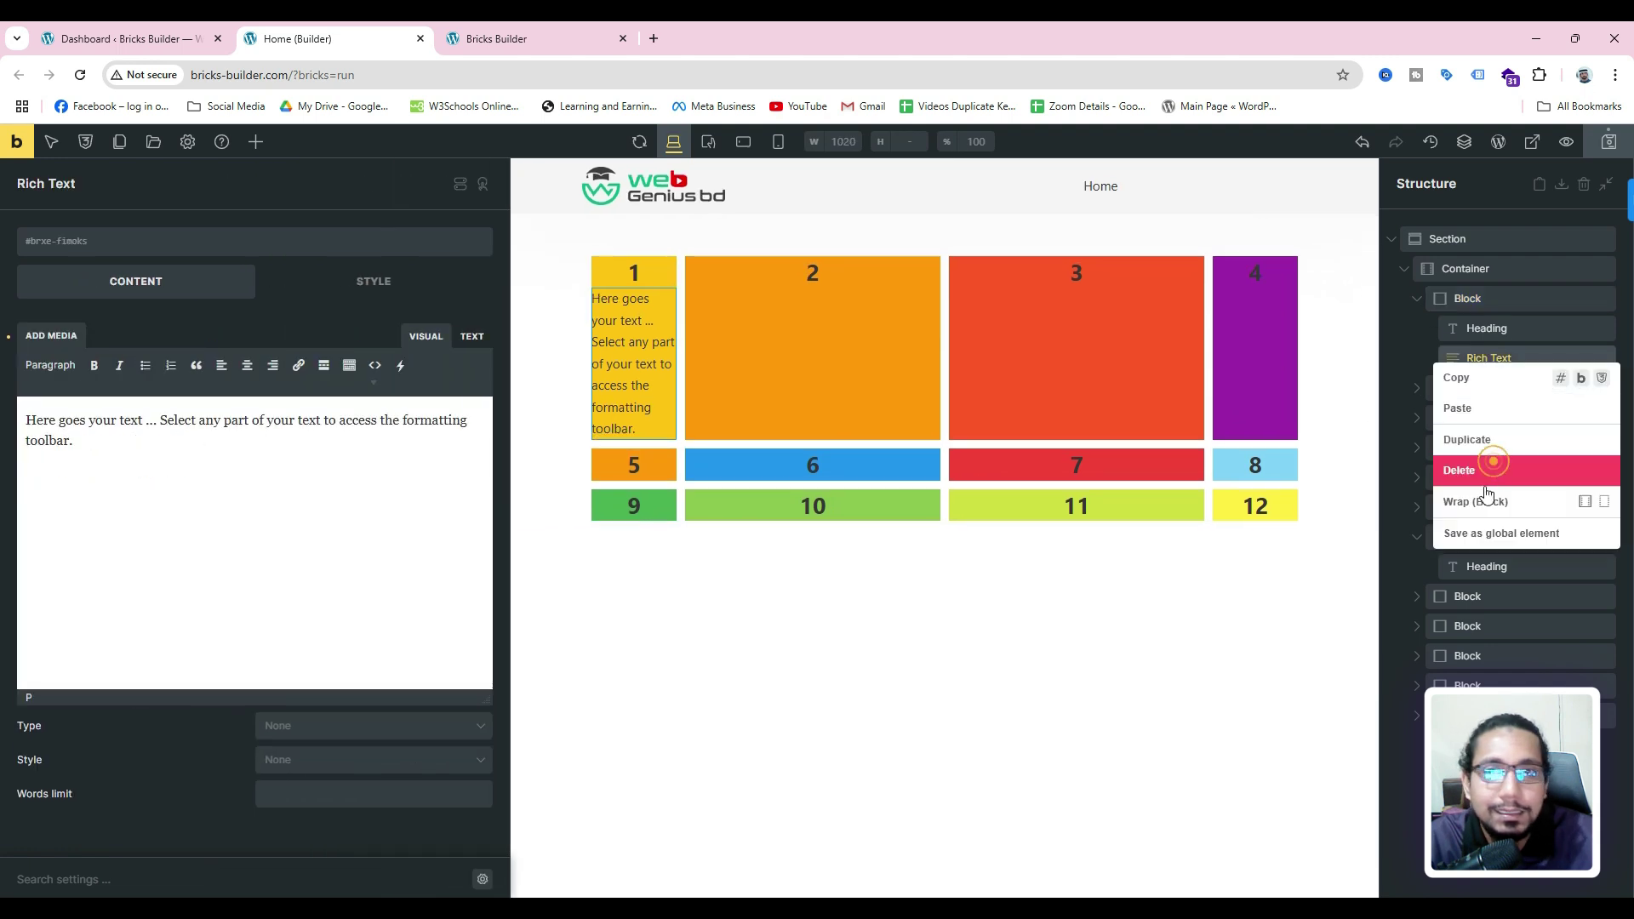
{"action": "left_click", "coordinate": [1497, 470]}
{"action": "left_click", "coordinate": [603, 472]}
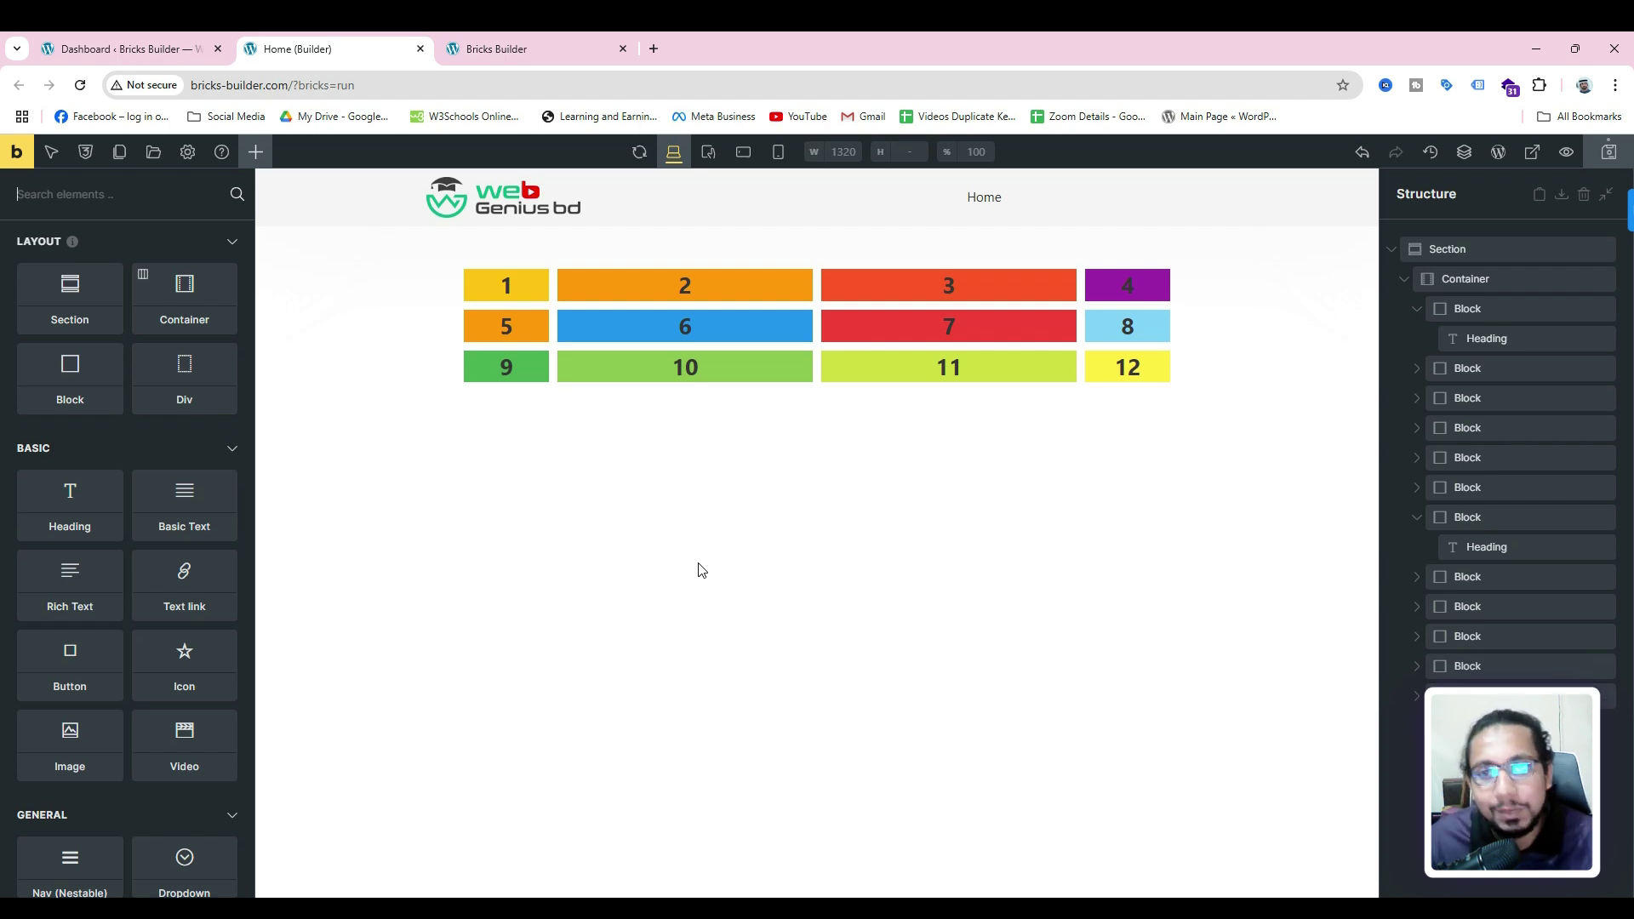
{"action": "key", "text": "ctrl+s"}
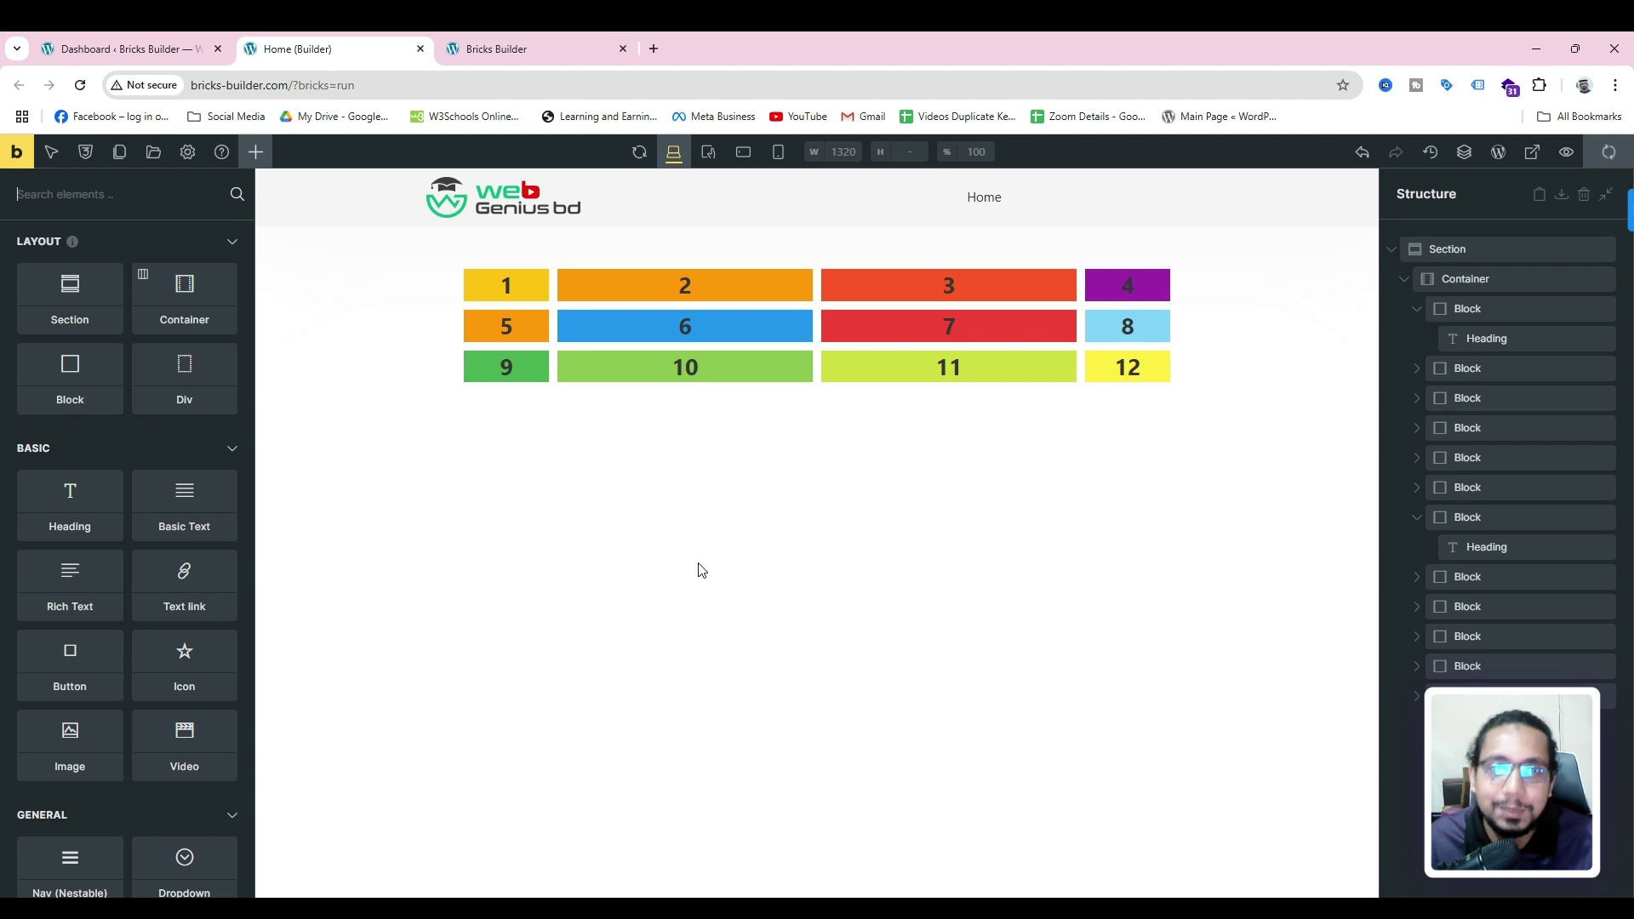